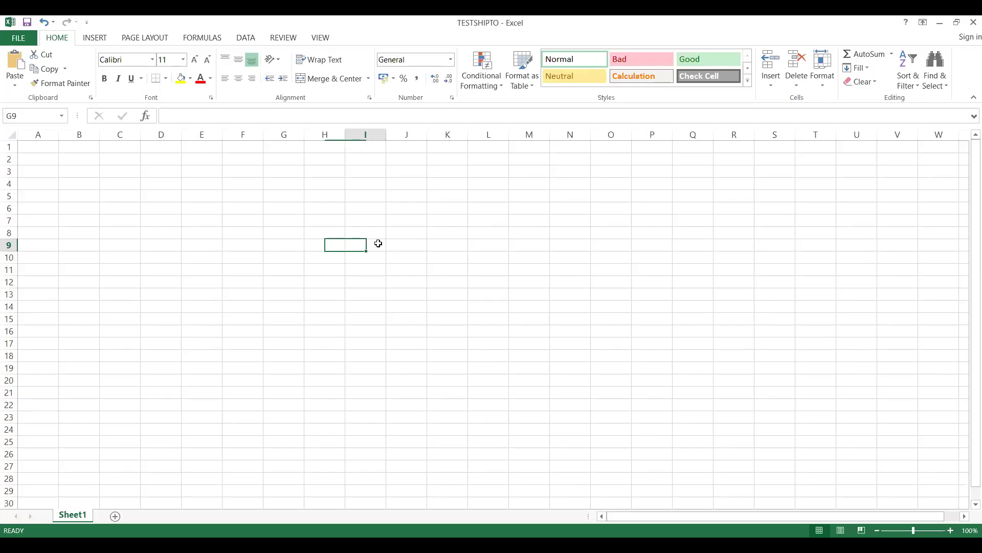
# Step: Enter the plant codes DRP1, DRP2 and DRP2 in cells I9 to I11
pyautogui.write('DRP1')
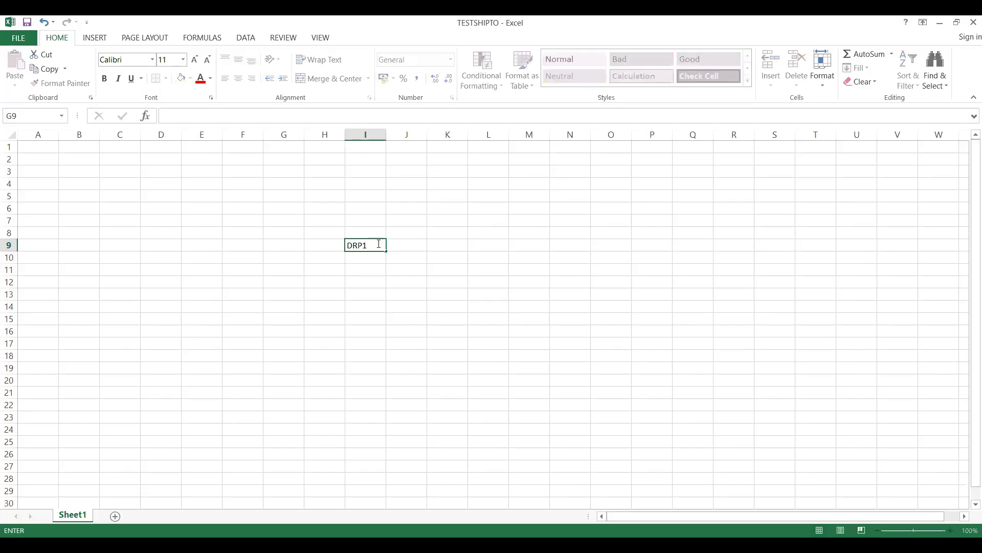
pyautogui.press('Return')
pyautogui.write('DRP2')
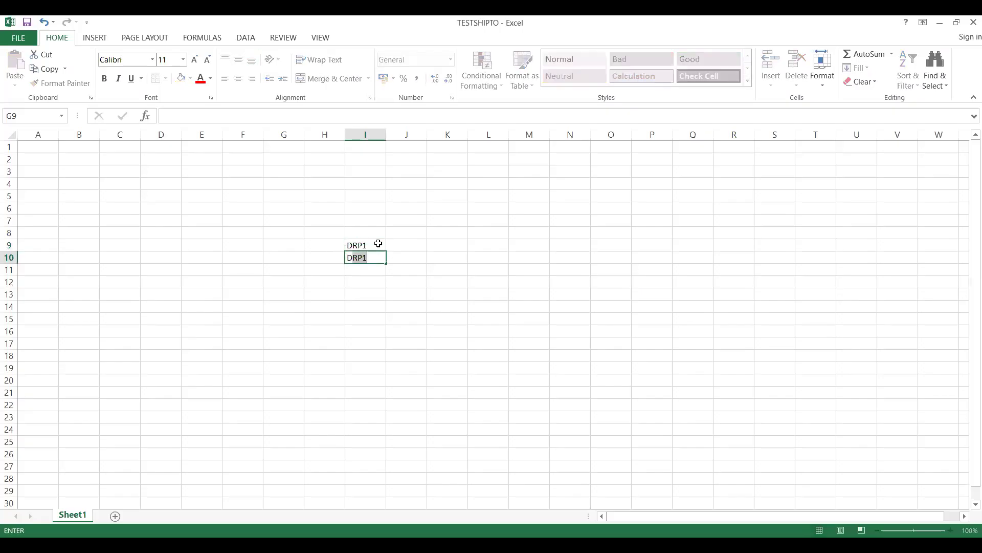
pyautogui.press('Return')
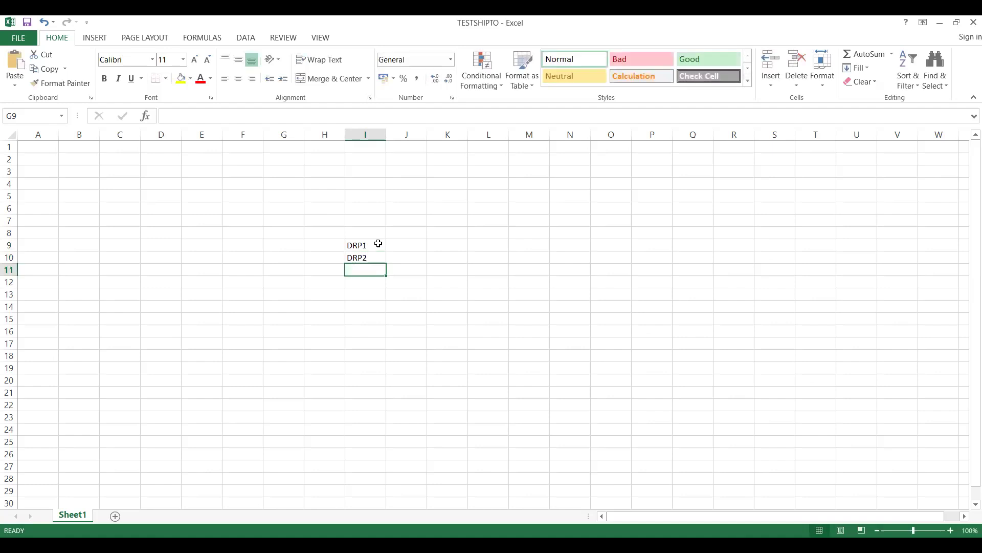
pyautogui.write('DRP2')
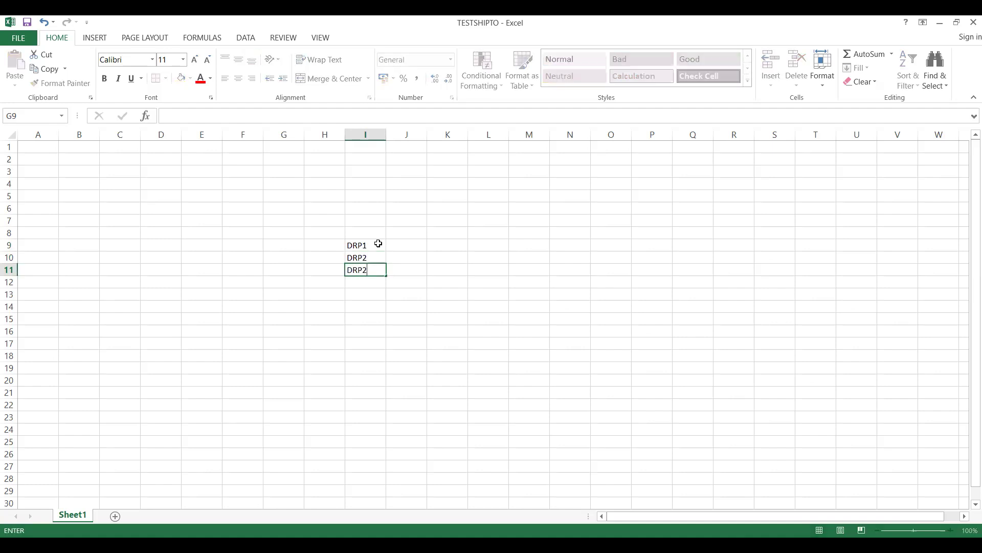
pyautogui.press('Return')
# Step: Add the heading PLANTS in cell I8 above the plant codes
pyautogui.press('Up')
pyautogui.press('Up')
pyautogui.press('Up')
pyautogui.press('Up')
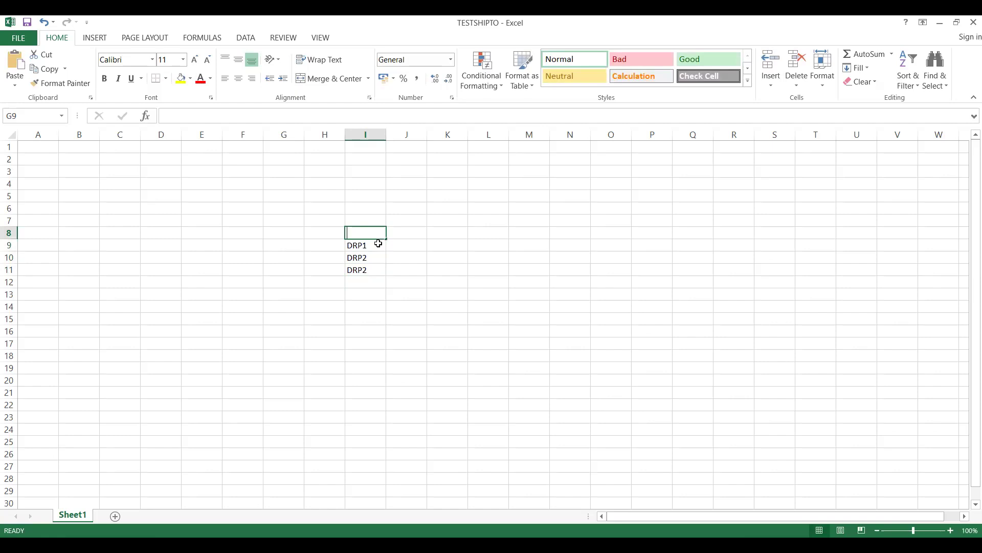
pyautogui.write('PLA')
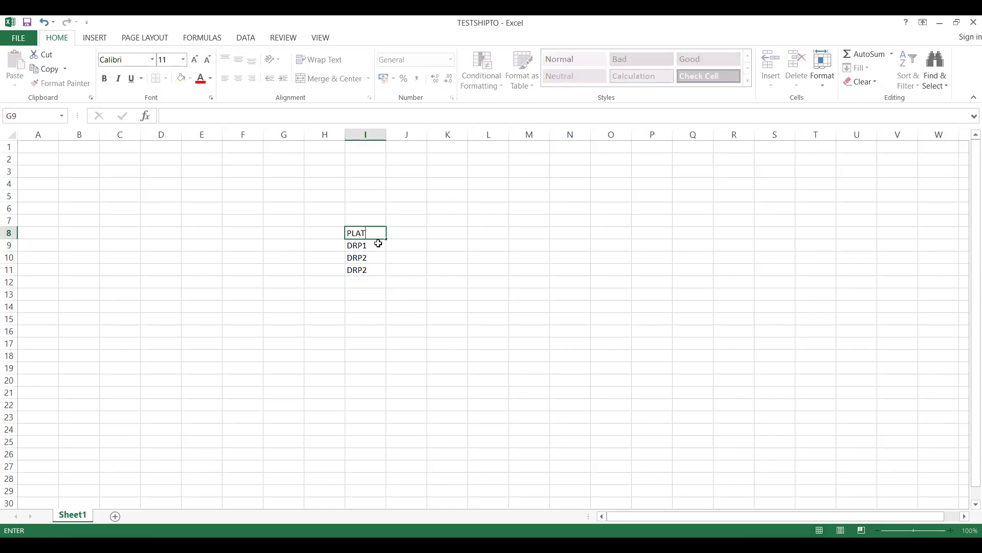
pyautogui.write('NTS')
# Step: Merge and center cells H9 to H11 beside the plant codes
pyautogui.click(322, 249)
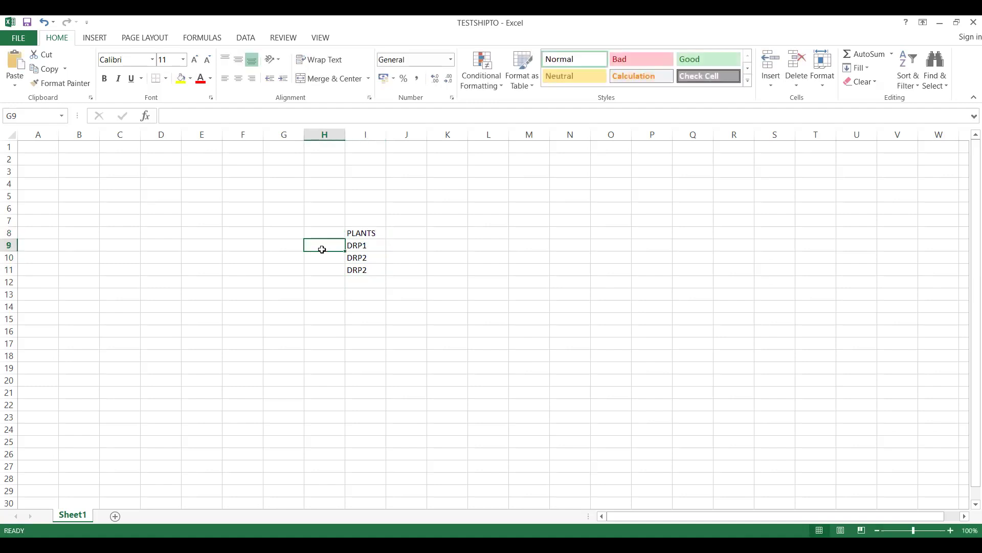
pyautogui.hotkey('shift', 'Down')
pyautogui.hotkey('shift', 'Down')
pyautogui.hotkey('shift', 'Down')
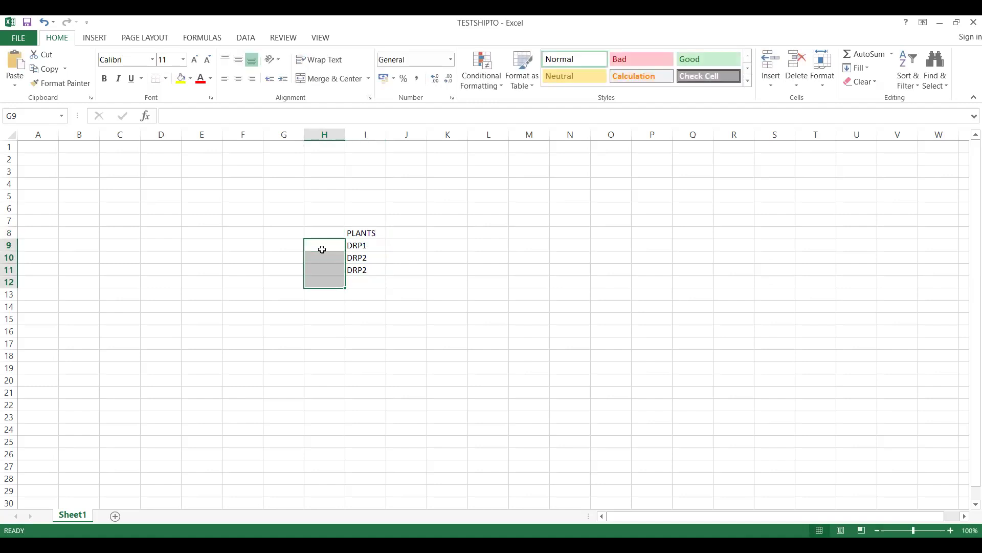
pyautogui.hotkey('shift', 'Up')
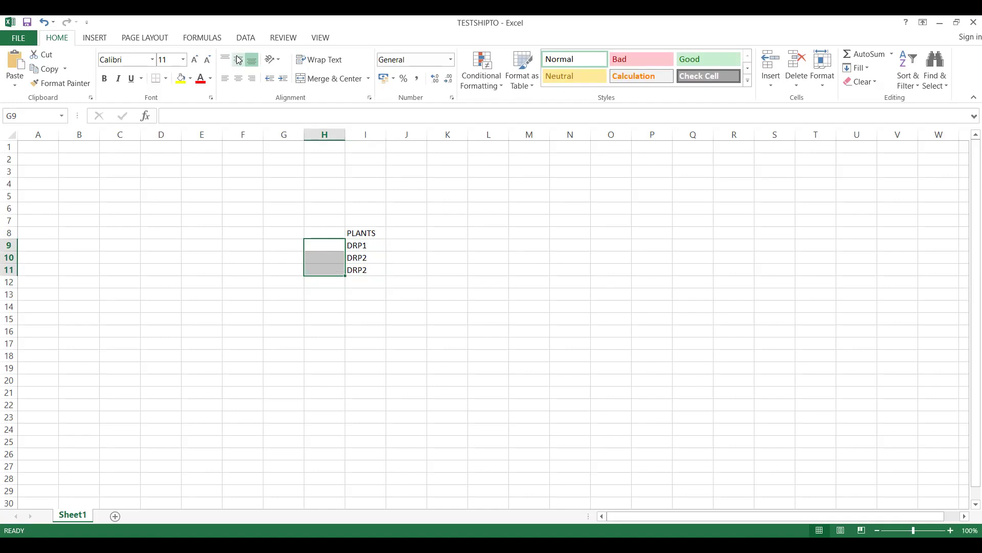
pyautogui.click(322, 81)
# Step: Enter SAME MATERIAL CODE in the merged cell beside the plants and widen column H to fit the text
pyautogui.write('MA')
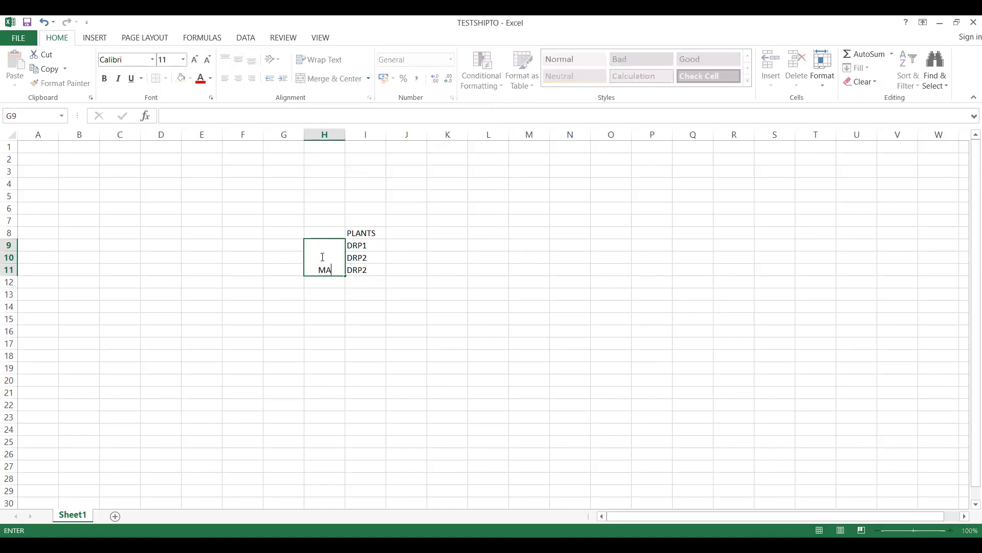
pyautogui.press('BackSpace')
pyautogui.press('BackSpace')
pyautogui.write('SAM')
pyautogui.write('E MATE')
pyautogui.write('RIAL')
pyautogui.write(' COLO')
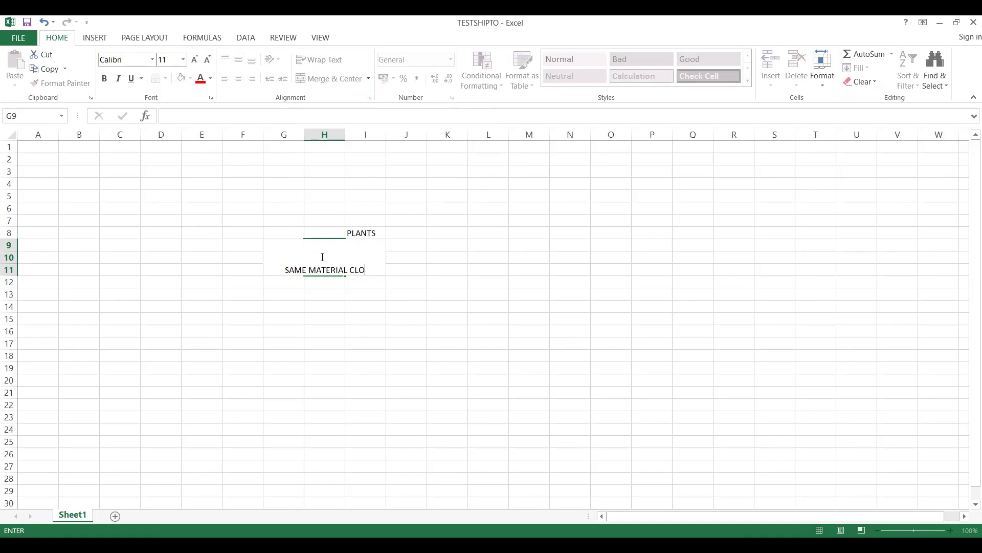
pyautogui.press('BackSpace')
pyautogui.press('BackSpace')
pyautogui.press('BackSpace')
pyautogui.write('ODE')
pyautogui.click(331, 281)
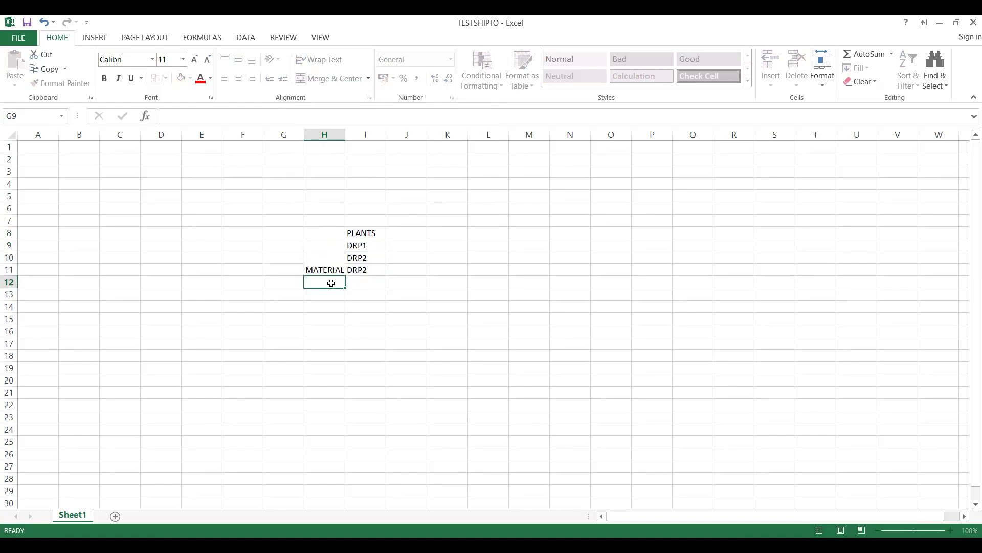
pyautogui.doubleClick(346, 135)
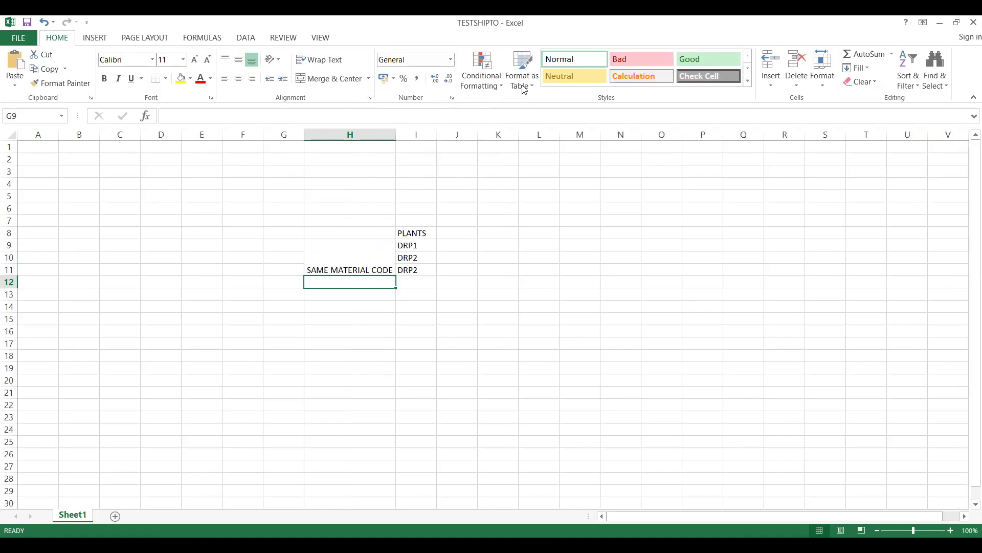
# Step: Switch to SAP and copy the reference material number 25874 from the Create Material initial screen
pyautogui.hotkey('alt', 'Tab')
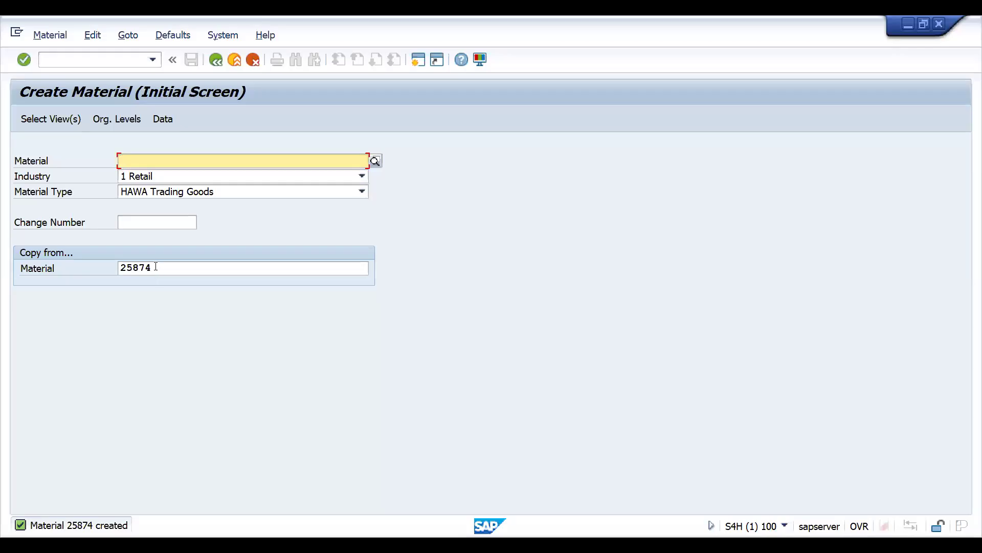
pyautogui.click(155, 266)
pyautogui.doubleClick(155, 266)
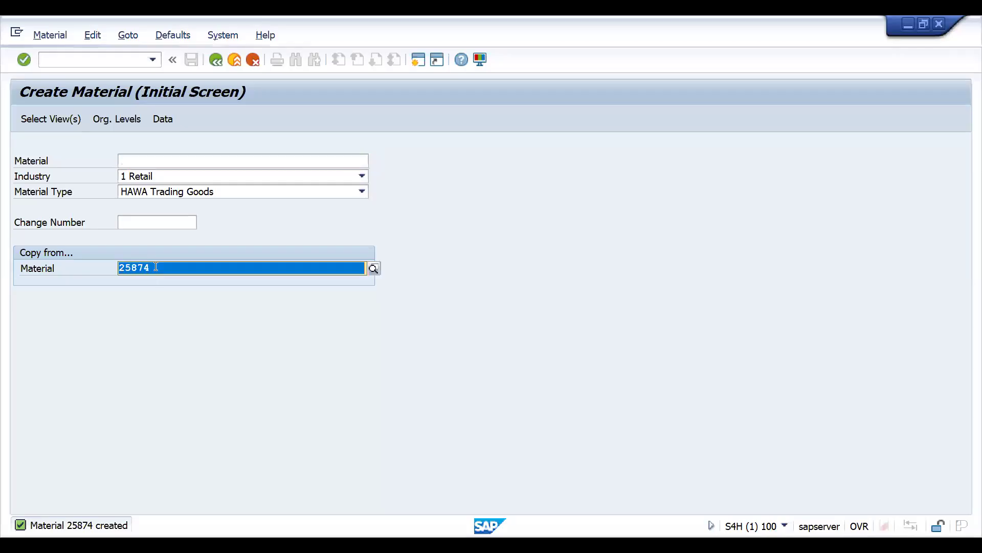
pyautogui.hotkey('ctrl', 'c')
# Step: Start transaction SE16N and load the table MVKE for display
pyautogui.hotkey('ctrl', '/')
pyautogui.write('/')
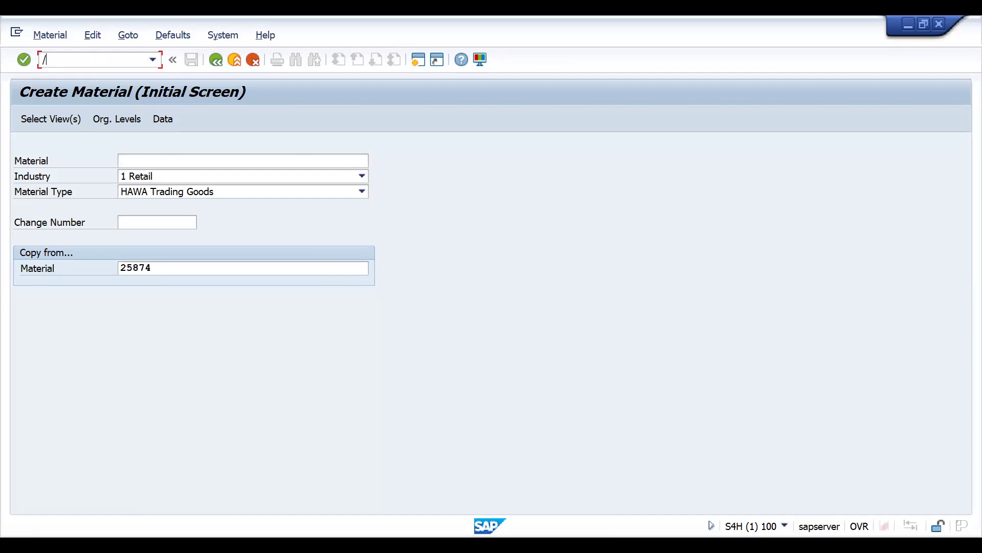
pyautogui.write('NSE16N')
pyautogui.press('Return')
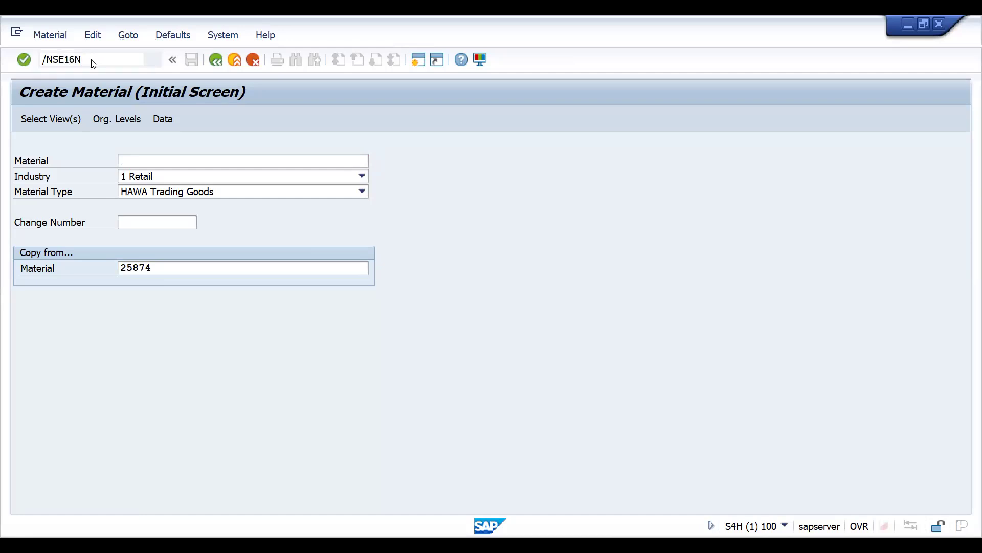
pyautogui.write('MVKE')
pyautogui.press('Return')
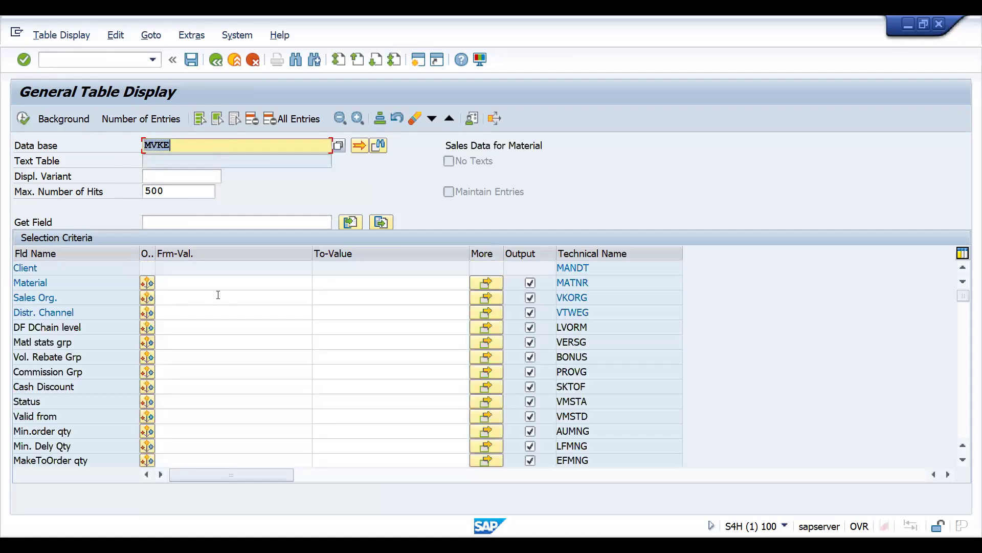
# Step: Display the MVKE entries for material 25874 and check the sales organization and distribution channel
pyautogui.click(199, 285)
pyautogui.write('25874')
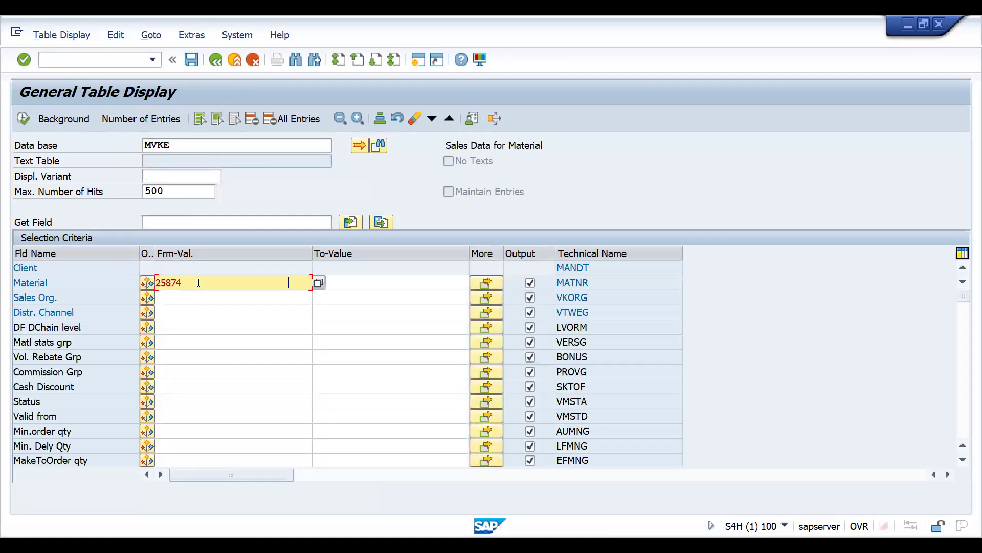
pyautogui.click(23, 119)
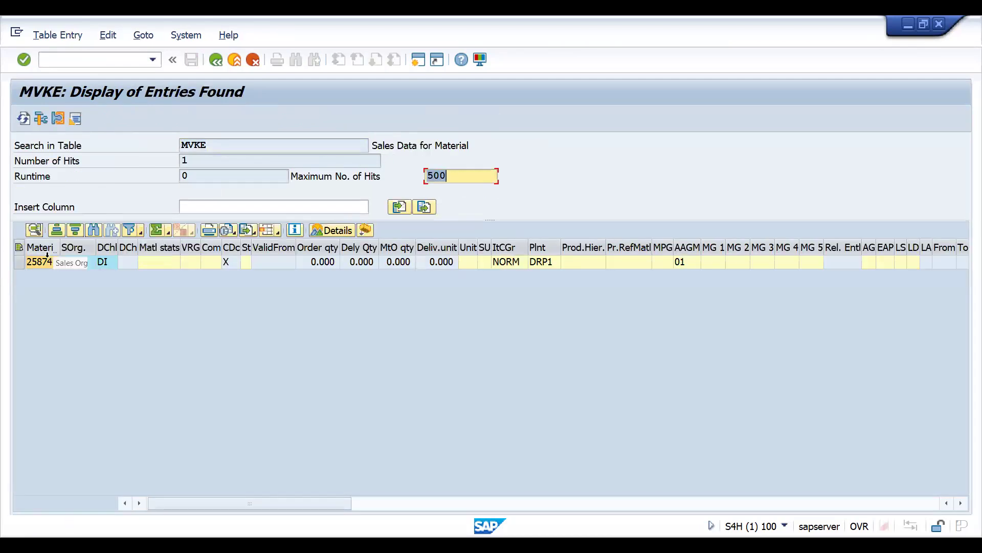
pyautogui.click(72, 264)
pyautogui.click(99, 266)
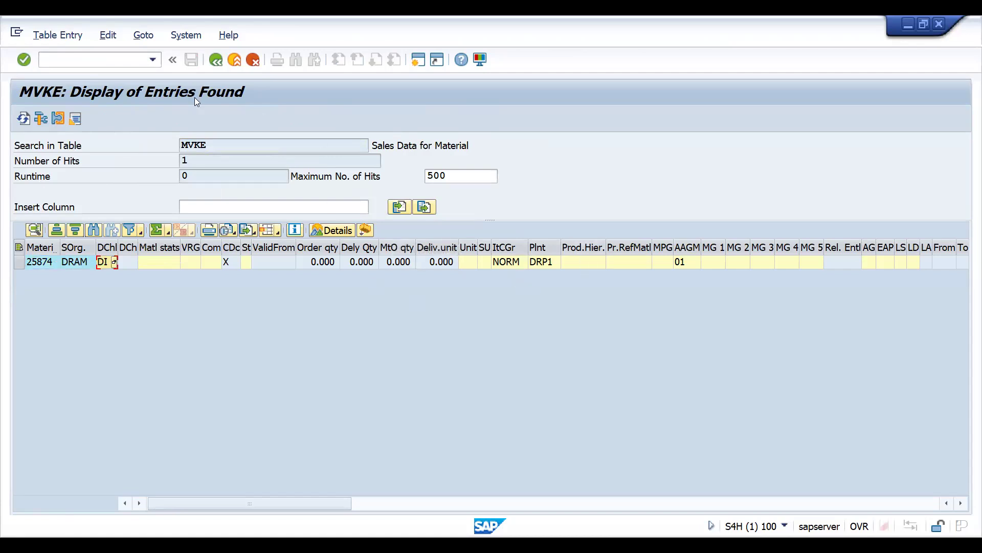
# Step: Start transaction SPRO and open the SAP Reference IMG
pyautogui.click(107, 57)
pyautogui.write('/N')
pyautogui.write('SPRO')
pyautogui.press('Return')
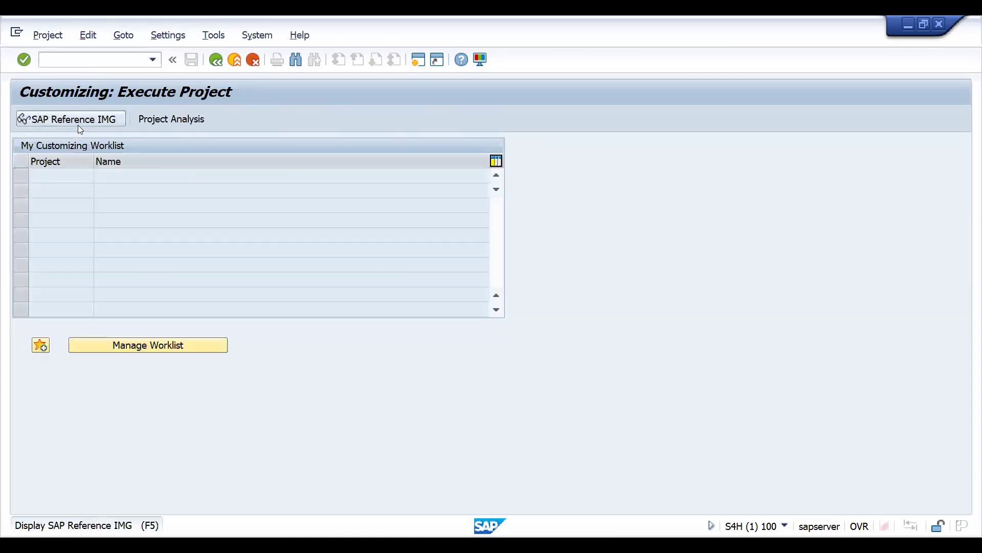
pyautogui.click(78, 125)
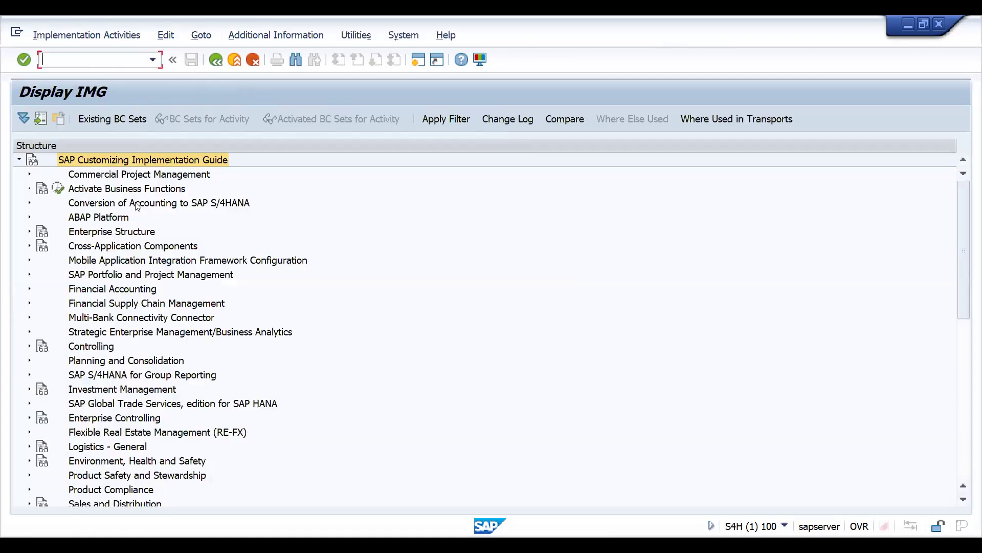
# Step: Open the Assign Sales Organization - Distribution Channel - Plant activity under Enterprise Structure, Assignment, Sales and Distribution
pyautogui.click(84, 218)
pyautogui.press('Down')
pyautogui.press('Right')
pyautogui.press('Down')
pyautogui.press('Down')
pyautogui.press('Right')
pyautogui.press('Down')
pyautogui.press('Down')
pyautogui.press('Down')
pyautogui.press('Down')
pyautogui.press('Down')
pyautogui.press('Down')
pyautogui.press('Up')
pyautogui.press('Up')
pyautogui.press('Up')
pyautogui.press('Down')
pyautogui.press('Down')
pyautogui.press('Up')
pyautogui.press('Right')
pyautogui.press('Down')
pyautogui.press('Down')
pyautogui.press('Down')
pyautogui.press('Down')
pyautogui.press('Down')
pyautogui.press('Down')
pyautogui.press('Down')
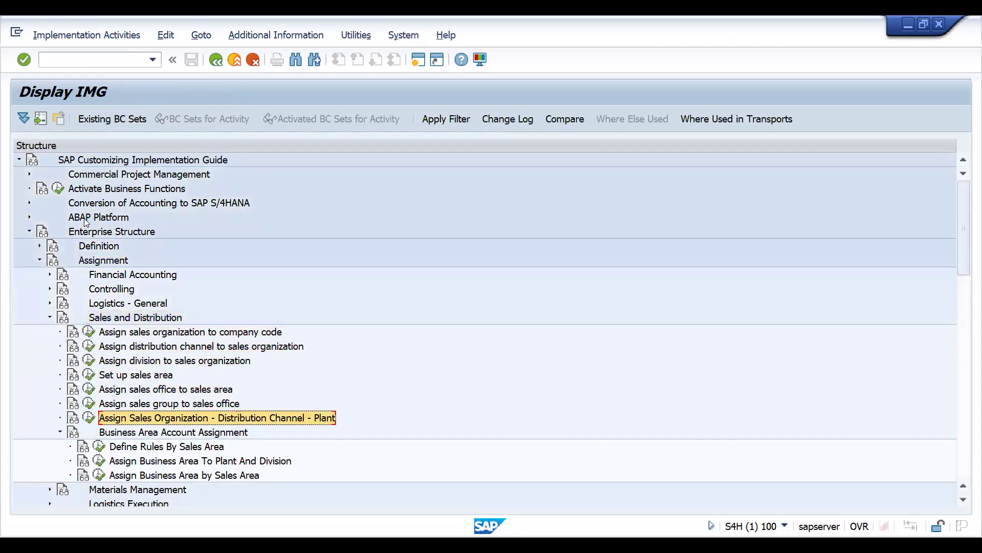
pyautogui.click(89, 418)
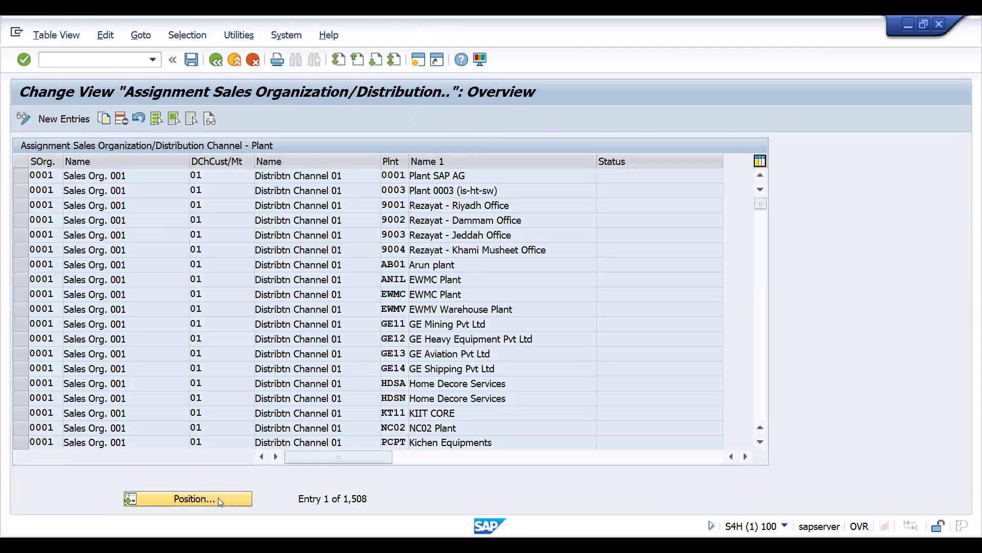
# Step: Position the assignment list at sales organization DRAM to check its plant assignments
pyautogui.click(218, 497)
pyautogui.write('DR')
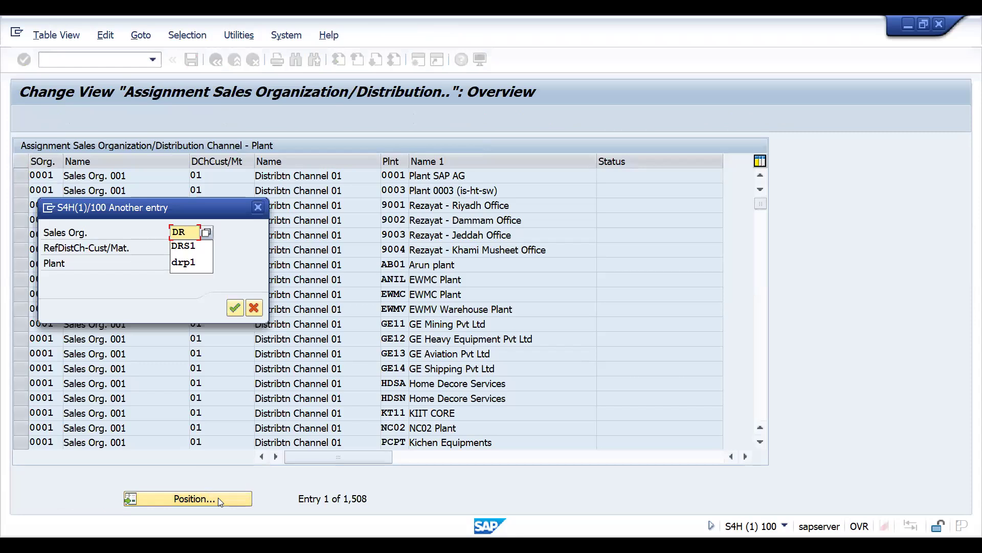
pyautogui.write('AM')
pyautogui.press('Return')
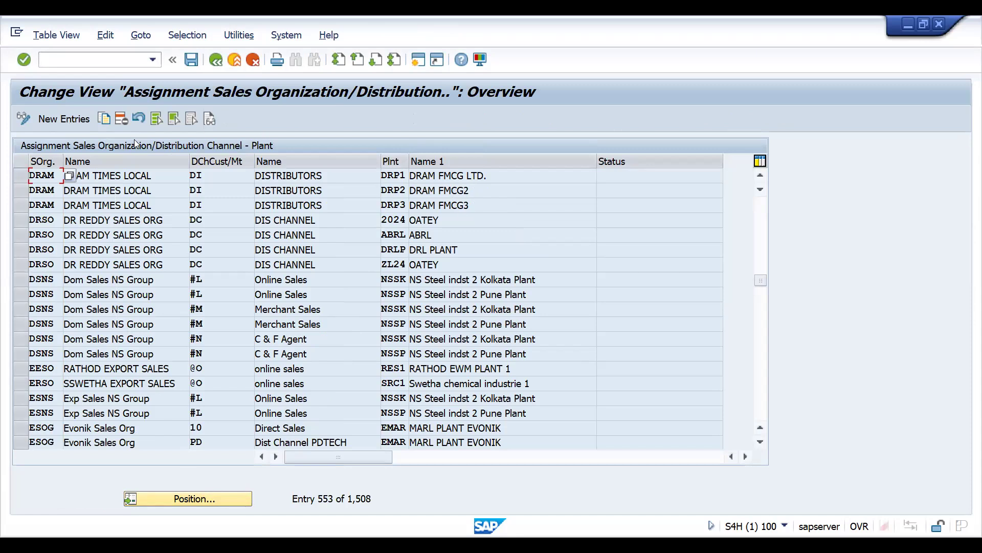
# Step: Start transaction SE16N again and load the table MARD for display
pyautogui.click(85, 58)
pyautogui.write('/NSP')
pyautogui.press('BackSpace')
pyautogui.press('BackSpace')
pyautogui.press('BackSpace')
pyautogui.press('BackSpace')
pyautogui.write('/NM')
pyautogui.press('BackSpace')
pyautogui.write('SE16N')
pyautogui.press('Return')
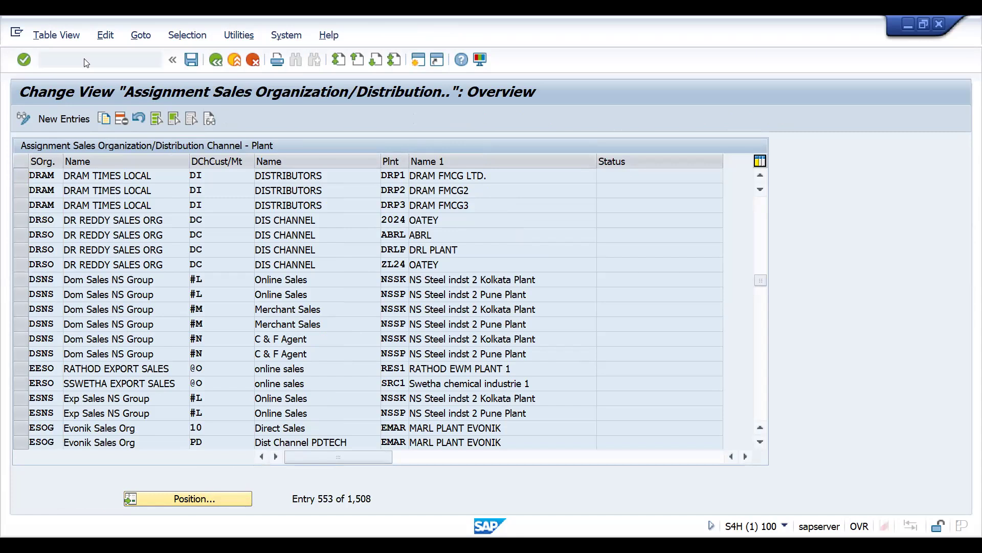
pyautogui.write('MARD')
pyautogui.press('Return')
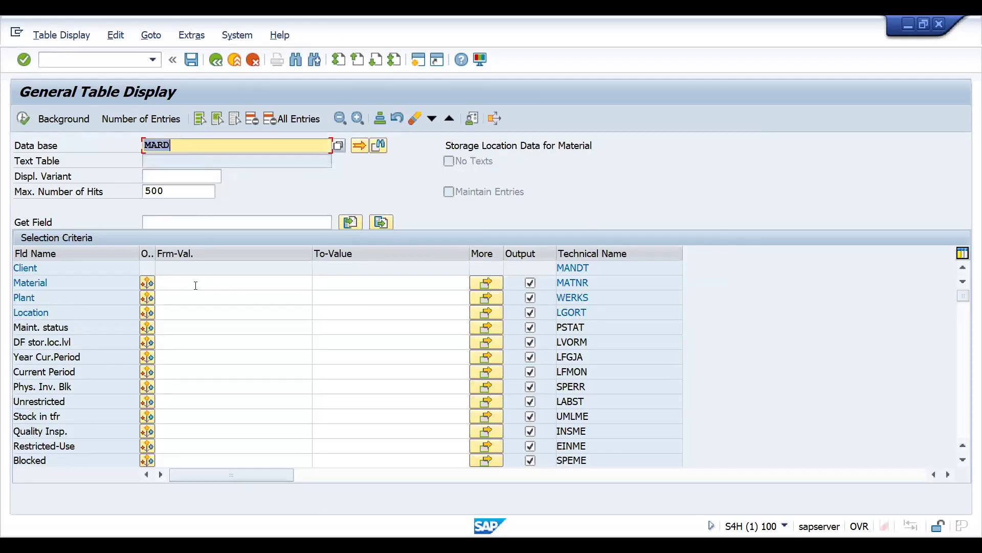
# Step: Display the MARD storage location entries for material 25874
pyautogui.click(195, 284)
pyautogui.write('25874')
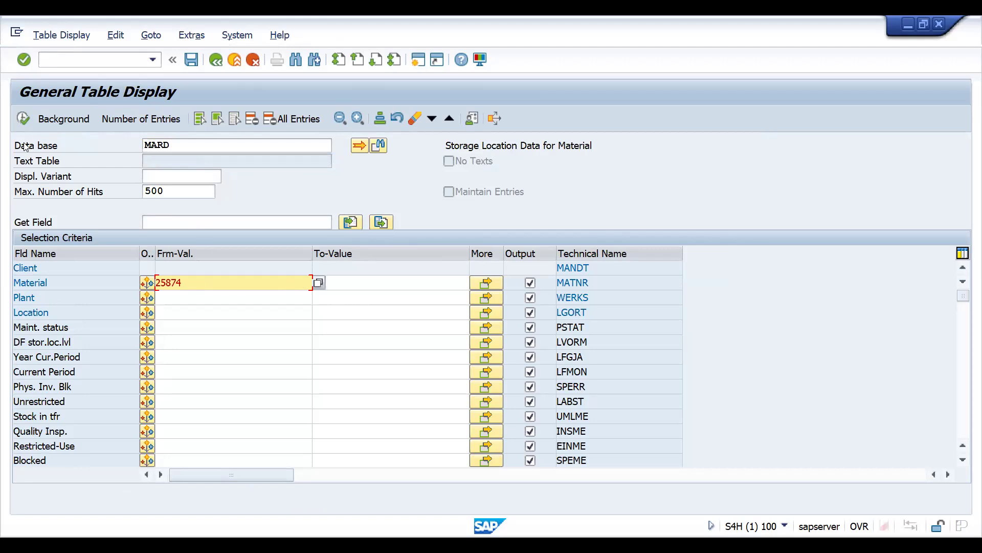
pyautogui.click(31, 121)
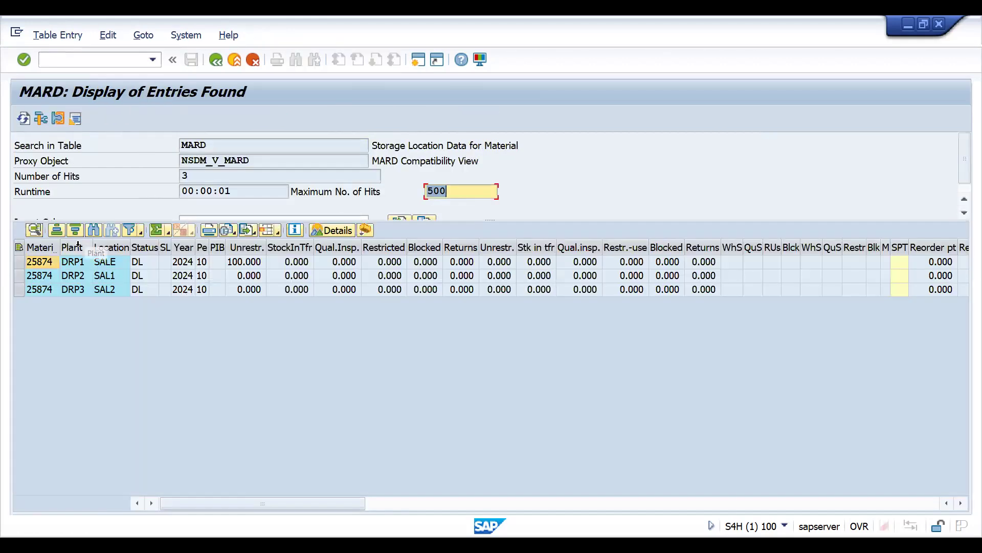
# Step: Examine the plant, unrestricted stock and storage location of the MARD entries, and return to the selection screen
pyautogui.click(79, 250)
pyautogui.click(258, 250)
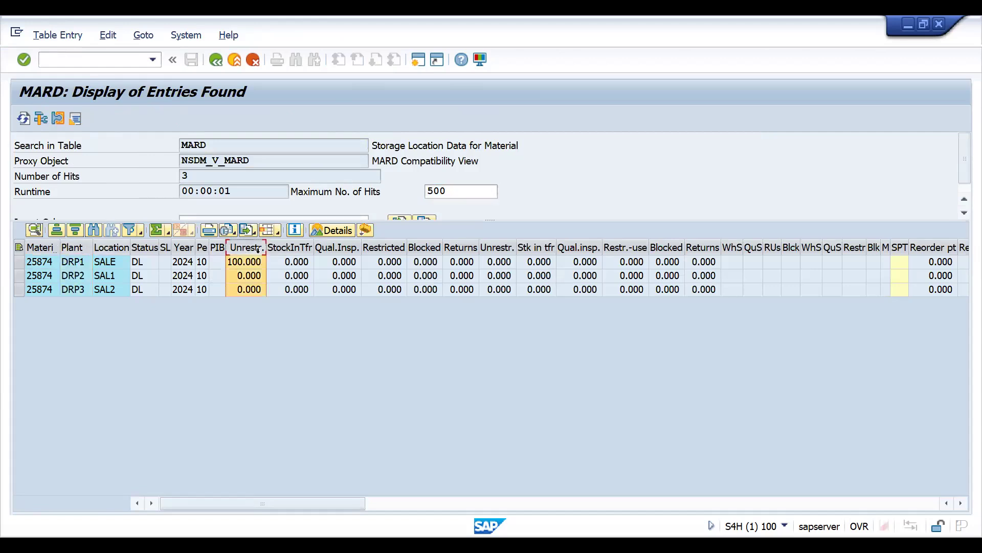
pyautogui.click(110, 247)
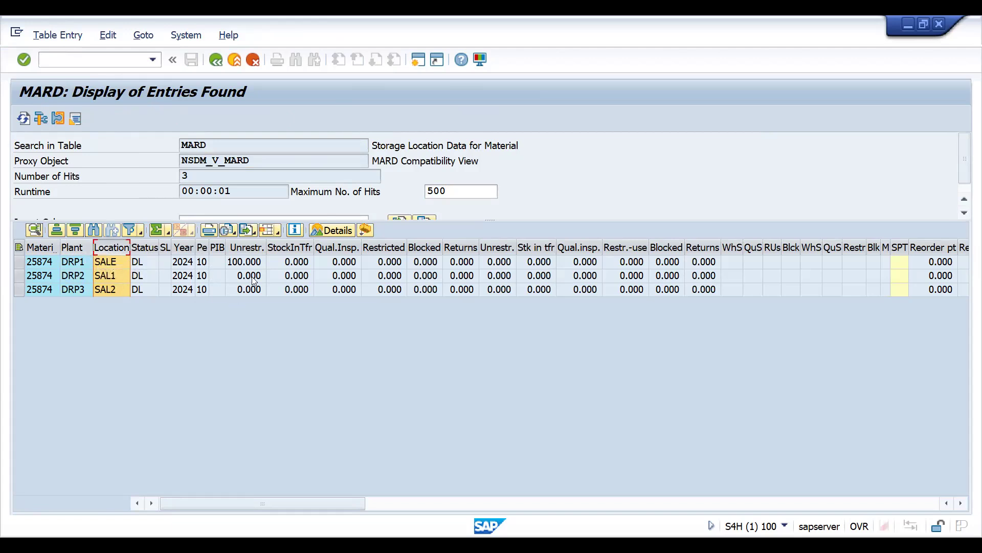
pyautogui.click(90, 271)
pyautogui.click(116, 274)
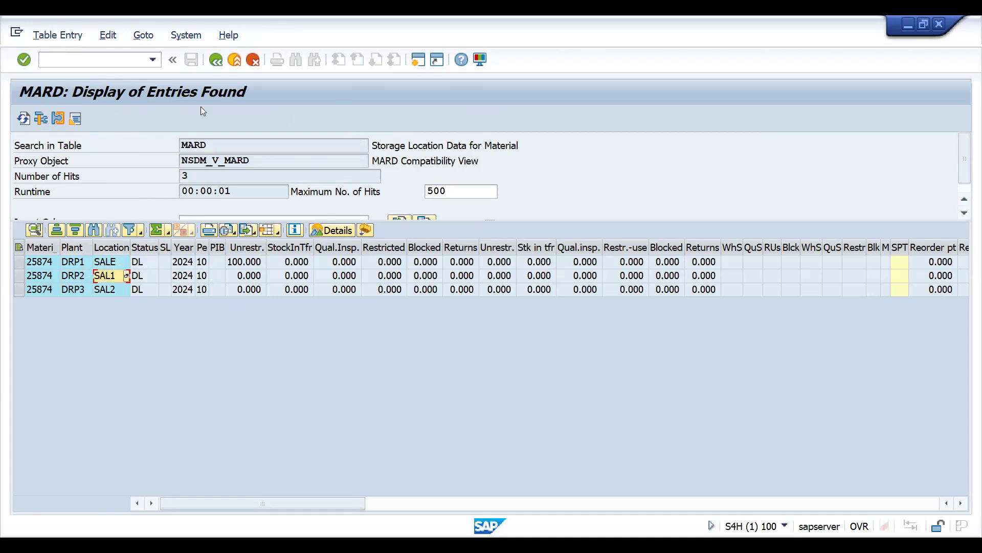
pyautogui.click(215, 62)
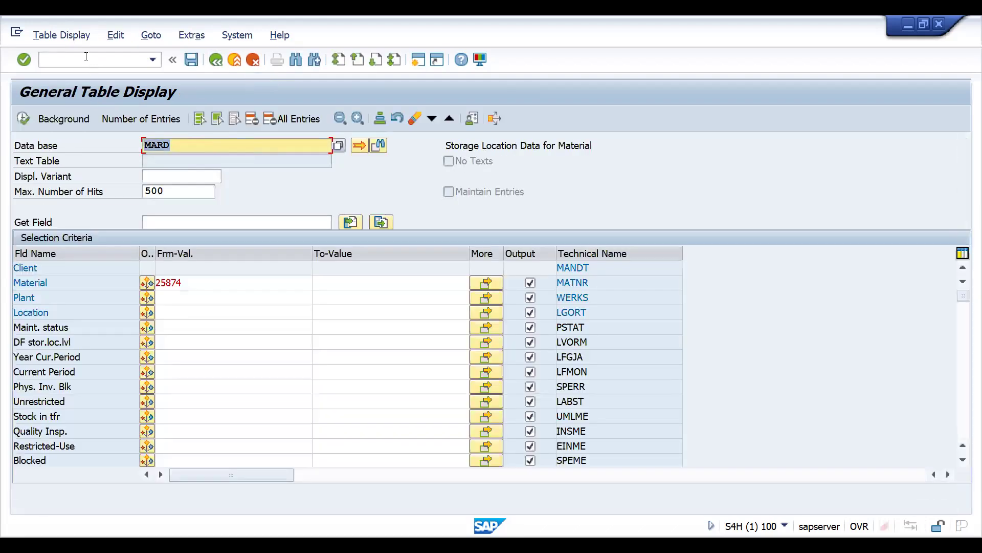
# Step: Start transaction SPRO and open the SAP Reference IMG
pyautogui.click(86, 56)
pyautogui.write('/nspro')
pyautogui.press('Return')
pyautogui.click(91, 121)
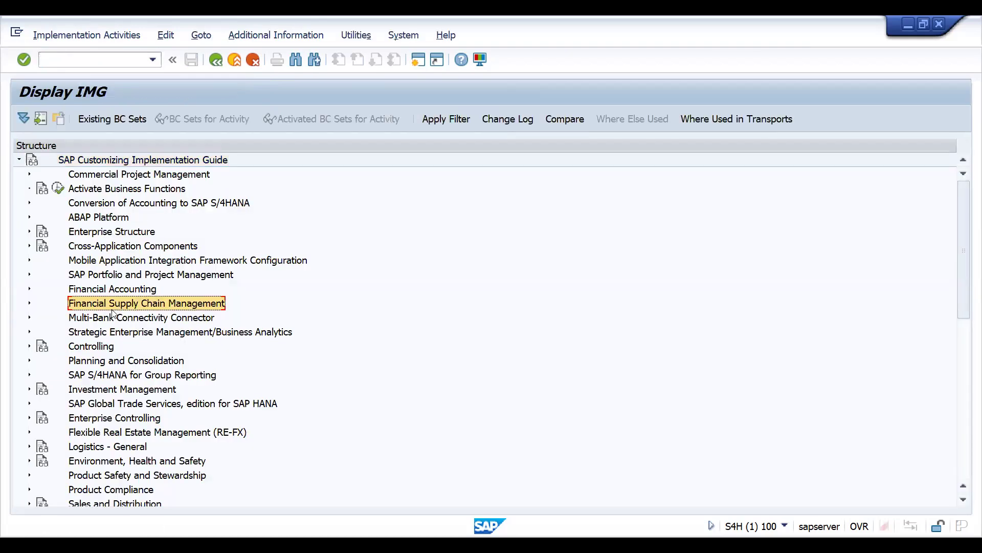
# Step: Find the Logistics Execution node in the implementation guide and expand it
pyautogui.press('Down')
pyautogui.press('Down')
pyautogui.press('Down')
pyautogui.press('Down')
pyautogui.press('Down')
pyautogui.press('Down')
pyautogui.press('Down')
pyautogui.press('Down')
pyautogui.press('Down')
pyautogui.press('Down')
pyautogui.press('Down')
pyautogui.press('Down')
pyautogui.press('Down')
pyautogui.press('Down')
pyautogui.press('Down')
pyautogui.press('Down')
pyautogui.press('Down')
pyautogui.press('Up')
pyautogui.press('Up')
pyautogui.press('Up')
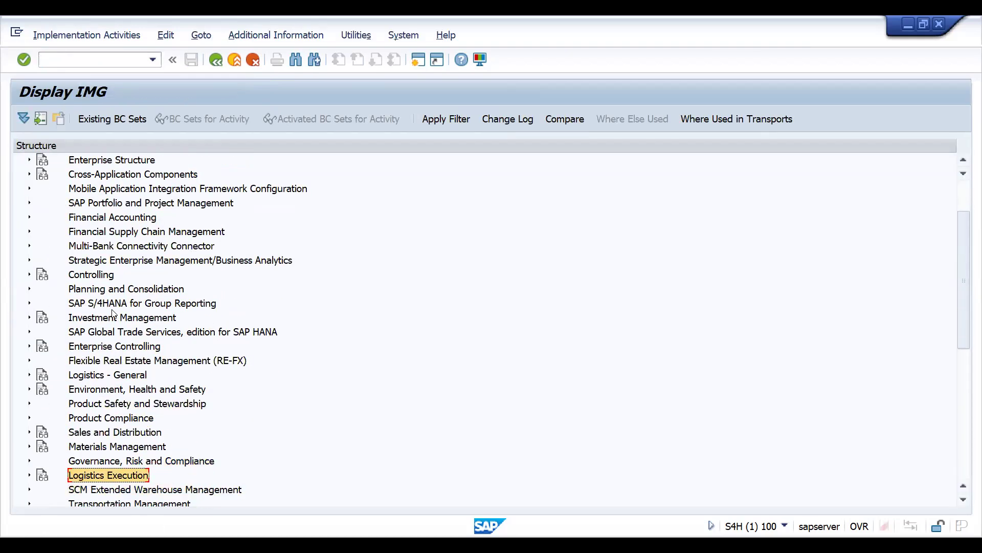
pyautogui.press('Down')
pyautogui.press('Down')
pyautogui.press('Down')
pyautogui.press('Down')
pyautogui.press('Down')
pyautogui.press('Down')
pyautogui.press('Down')
pyautogui.press('Down')
pyautogui.press('Down')
pyautogui.press('Up')
pyautogui.press('Up')
pyautogui.press('Up')
pyautogui.press('Up')
pyautogui.press('Up')
pyautogui.press('Up')
pyautogui.press('Up')
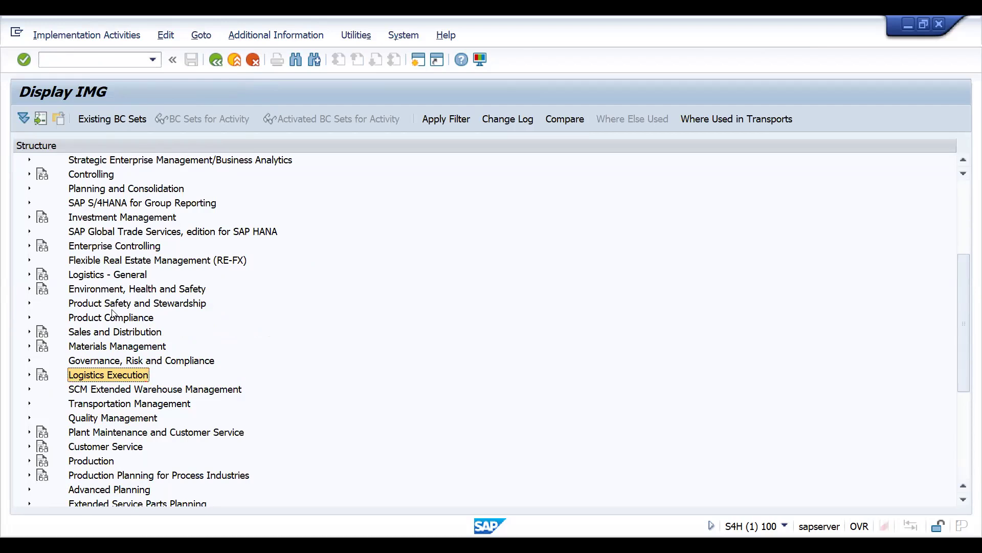
pyautogui.press('Right')
# Step: Expand the Shipping node beneath Logistics Execution
pyautogui.press('Down')
pyautogui.press('Down')
pyautogui.press('Down')
pyautogui.press('Down')
pyautogui.press('Down')
pyautogui.press('Down')
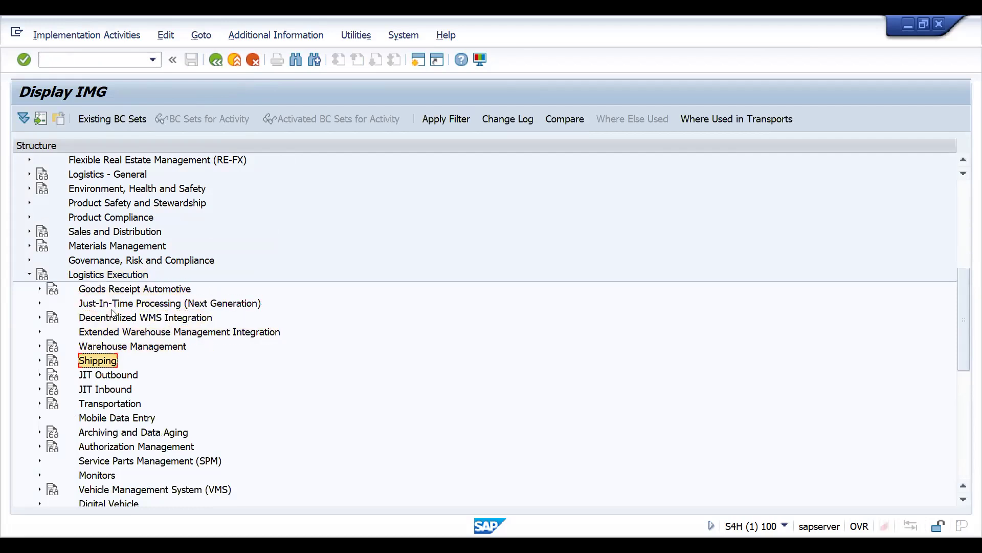
pyautogui.press('Right')
# Step: Expand the Basic Shipping Functions node beneath Shipping
pyautogui.press('Down')
pyautogui.press('Down')
pyautogui.press('Down')
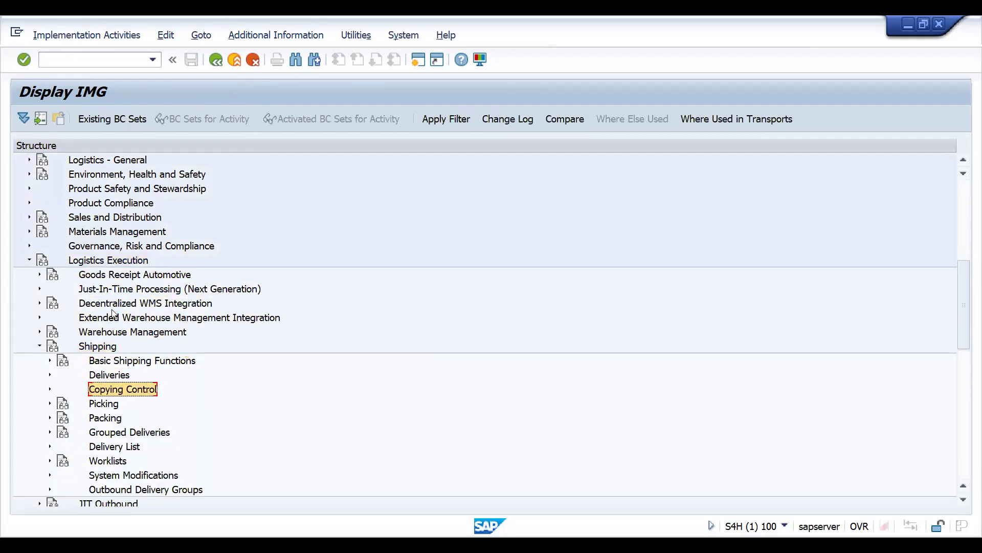
pyautogui.press('Up')
pyautogui.press('Up')
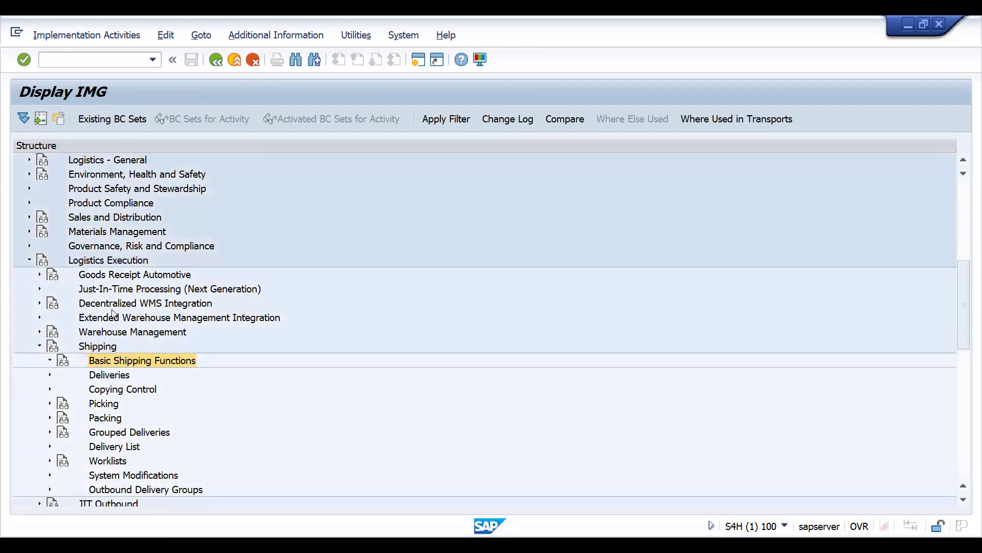
pyautogui.press('Right')
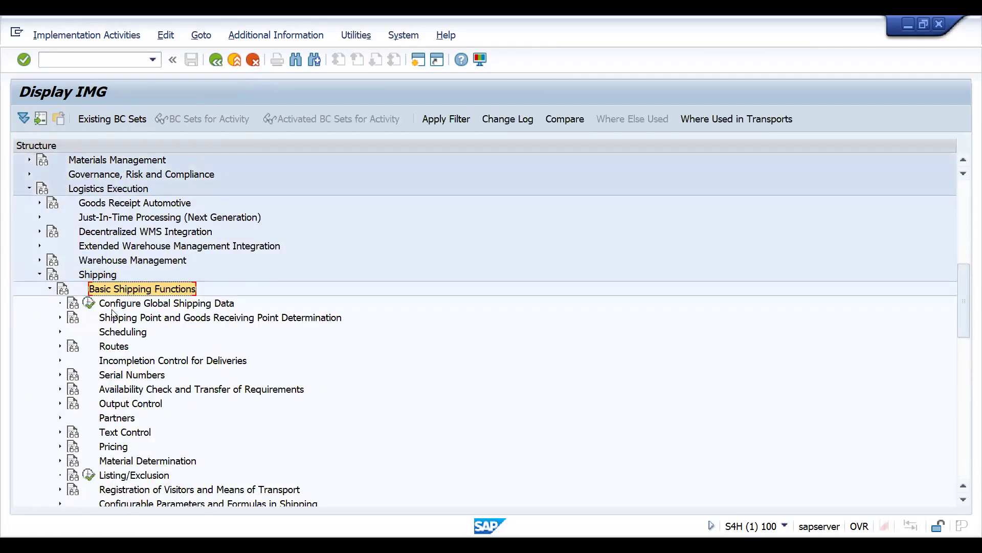
pyautogui.press('Left')
pyautogui.press('Down')
pyautogui.press('Down')
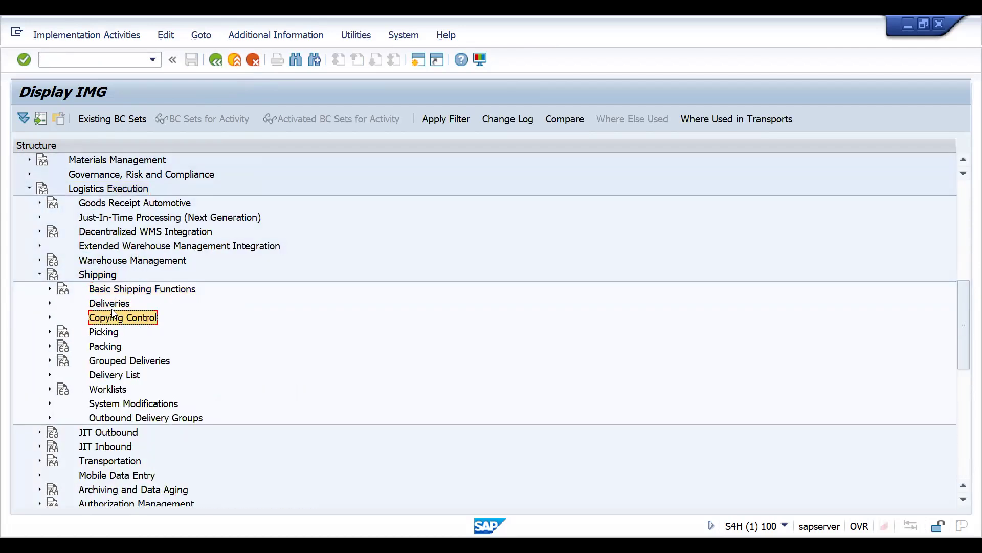
pyautogui.press('Up')
pyautogui.press('Up')
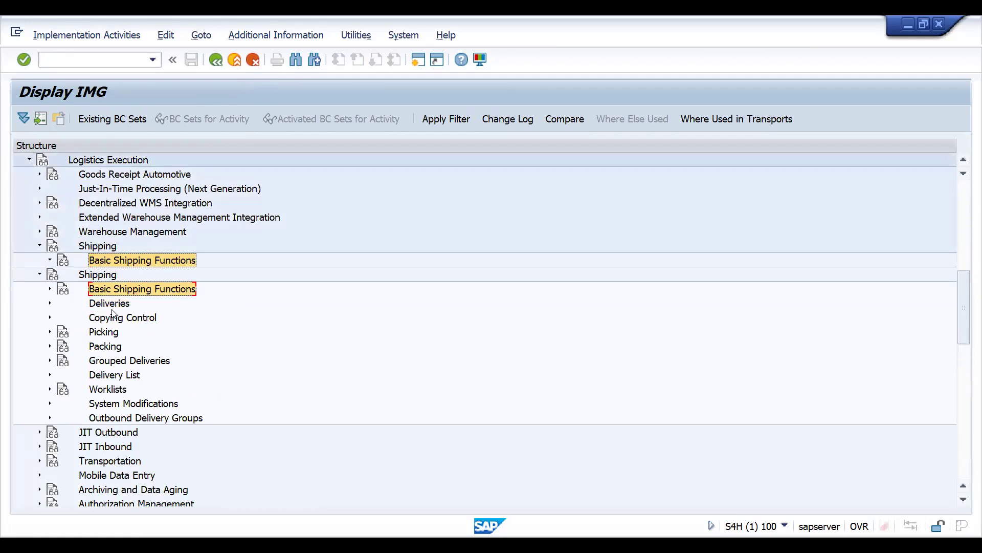
pyautogui.press('Right')
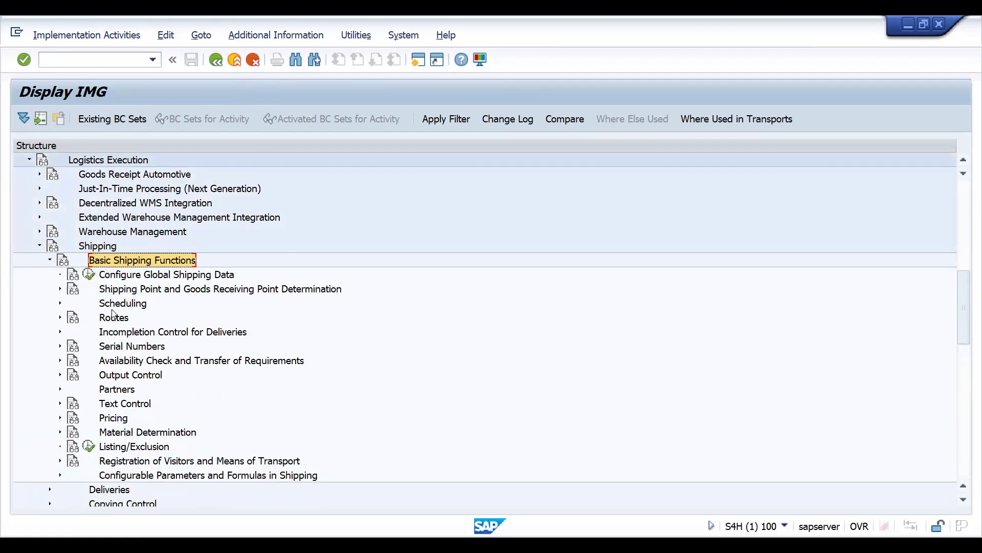
# Step: Open the Define Shipping Conditions activity under Shipping Point and Goods Receiving Point Determination
pyautogui.press('Down')
pyautogui.press('Right')
pyautogui.press('Down')
pyautogui.click(100, 304)
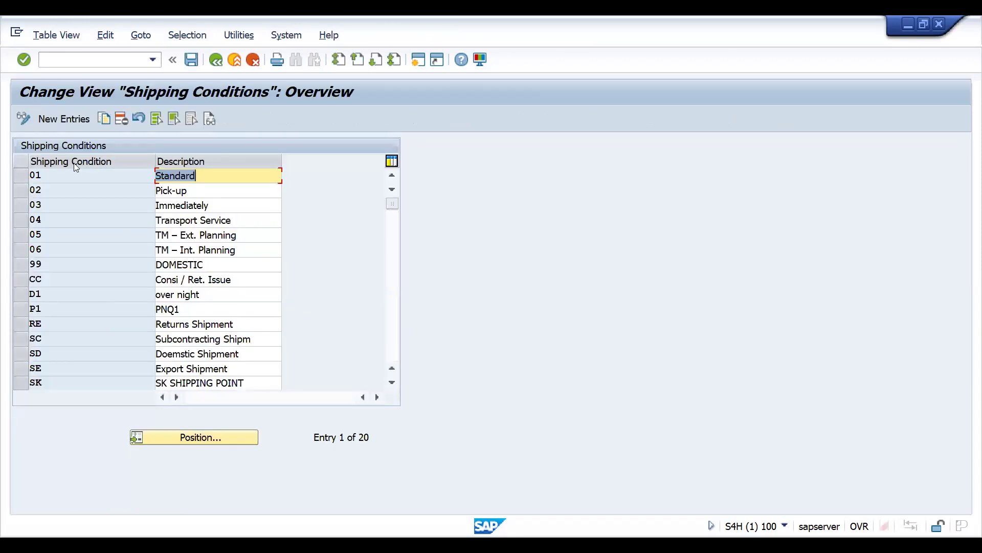
# Step: Create a new shipping condition entry with the key D1 and the description IMMIDIATE
pyautogui.click(62, 118)
pyautogui.write('D1')
pyautogui.press('Tab')
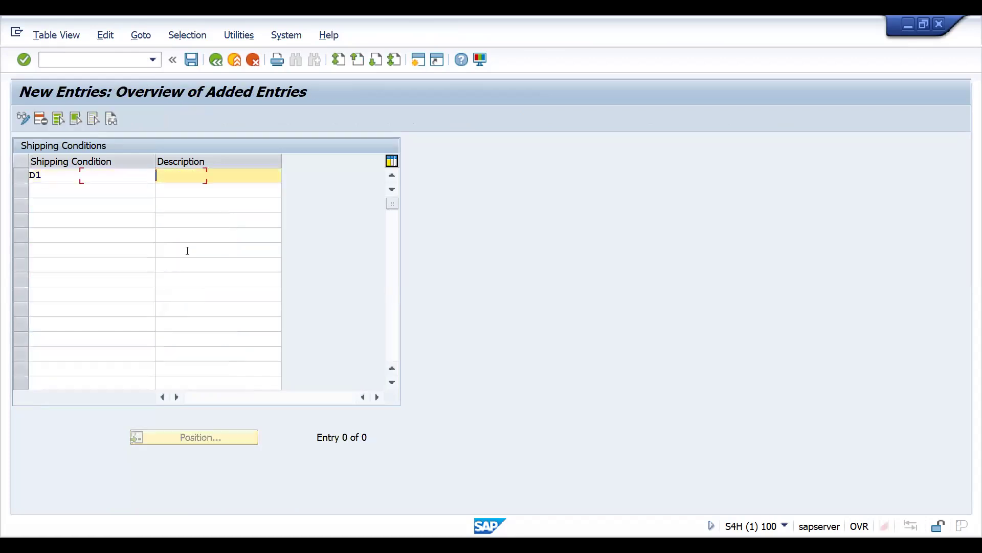
pyautogui.write('IMMIDIATE')
pyautogui.press('Return')
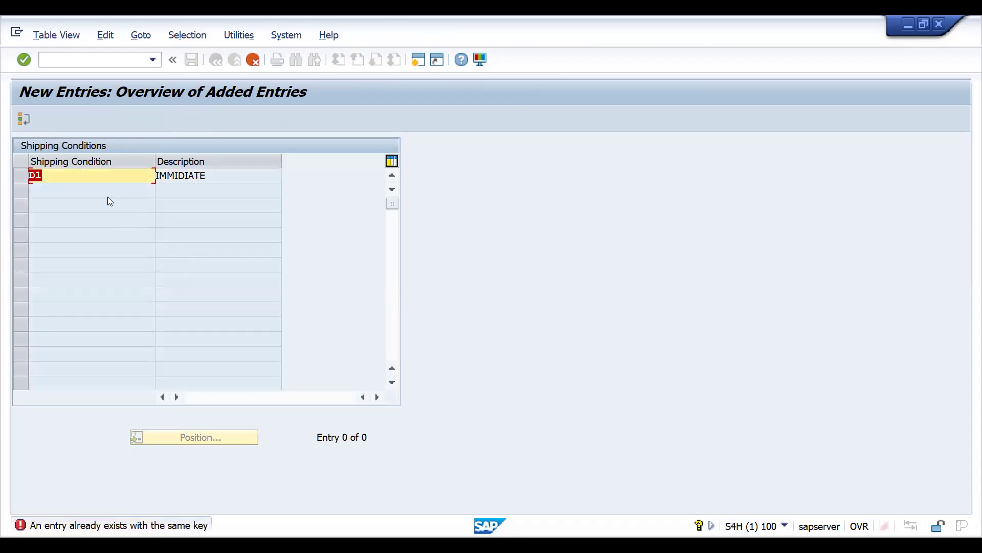
# Step: Try P1 as the key of the new IMMIDIATE shipping condition
pyautogui.press('BackSpace')
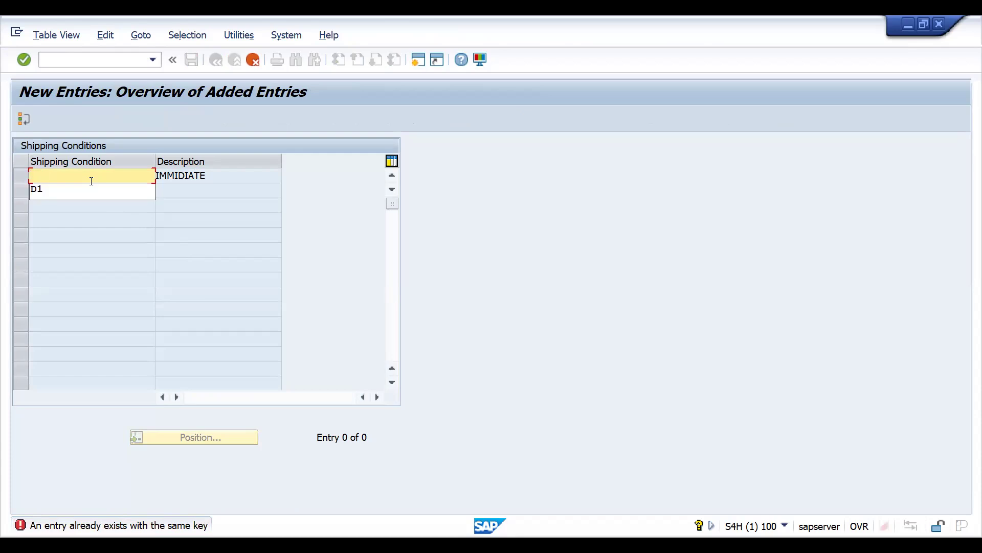
pyautogui.write('P1')
pyautogui.press('Return')
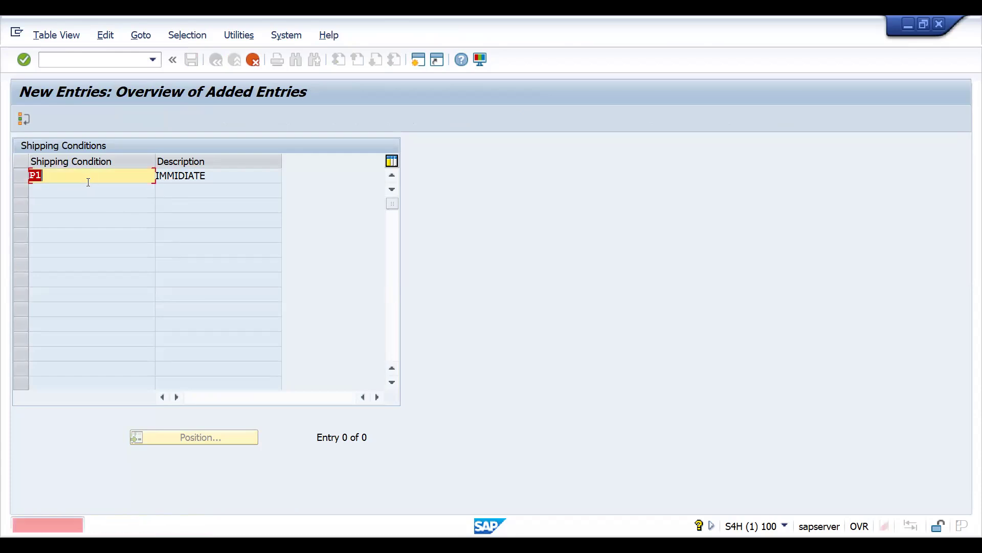
# Step: Set the key of the IMMIDIATE shipping condition to DI
pyautogui.press('BackSpace')
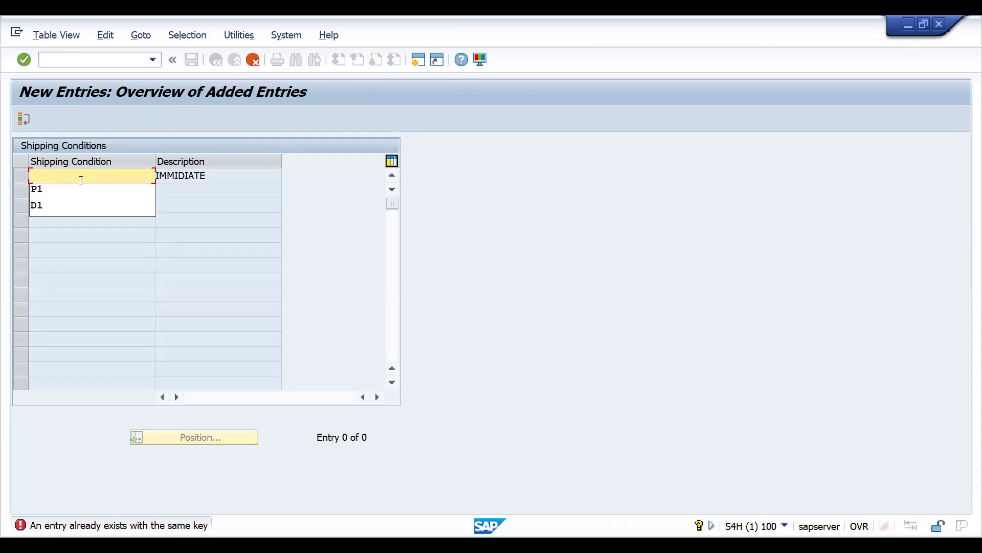
pyautogui.write('D')
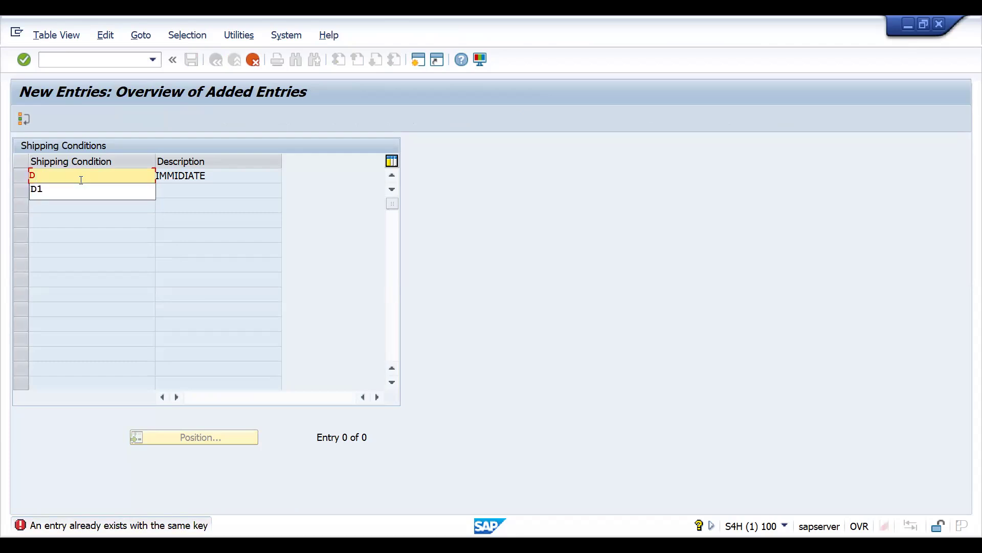
pyautogui.write('I')
pyautogui.press('Return')
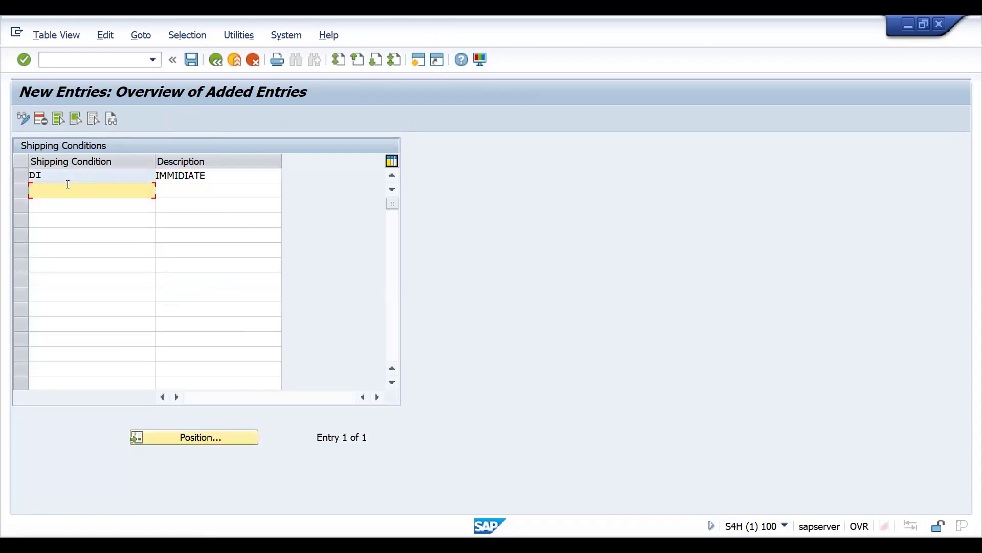
# Step: Add a second shipping condition DN with the description NORMAL
pyautogui.write('D')
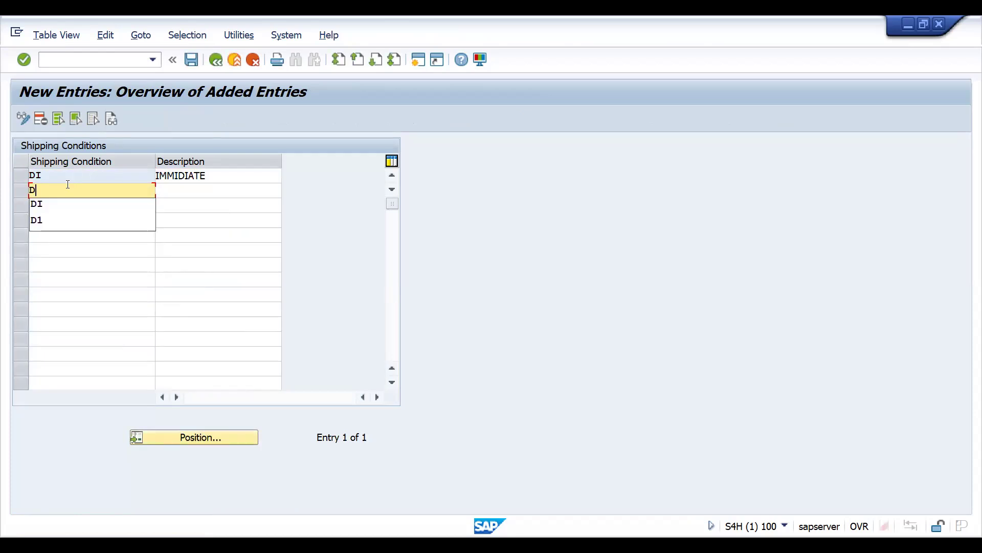
pyautogui.write('N')
pyautogui.press('Tab')
pyautogui.write('NORMAL')
pyautogui.click(55, 200)
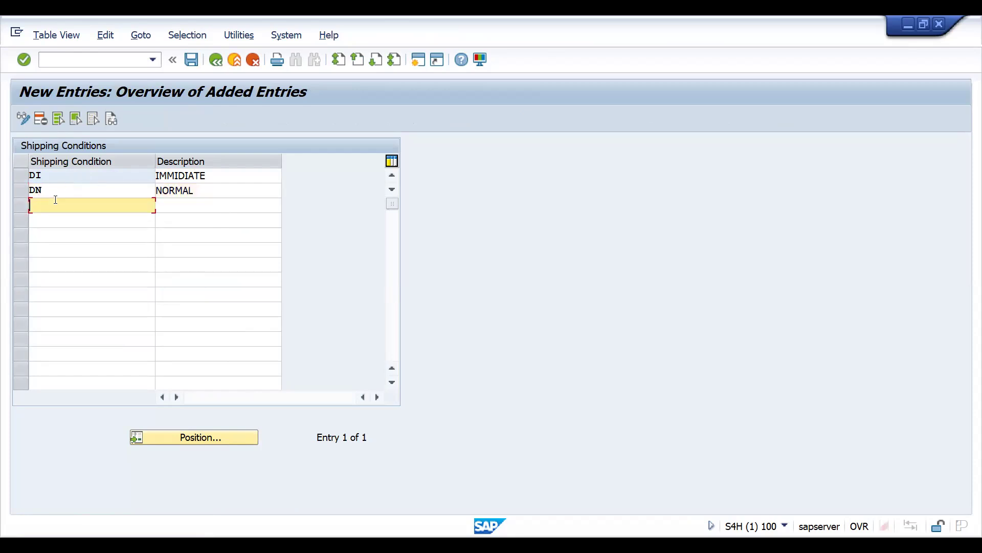
# Step: Add shipping condition DM with the description WITH IN 2 DAYS and save the entries in the DRAM customizing request
pyautogui.write('DM')
pyautogui.press('Tab')
pyautogui.write('WITH IN 2 DAYS')
pyautogui.press('Return')
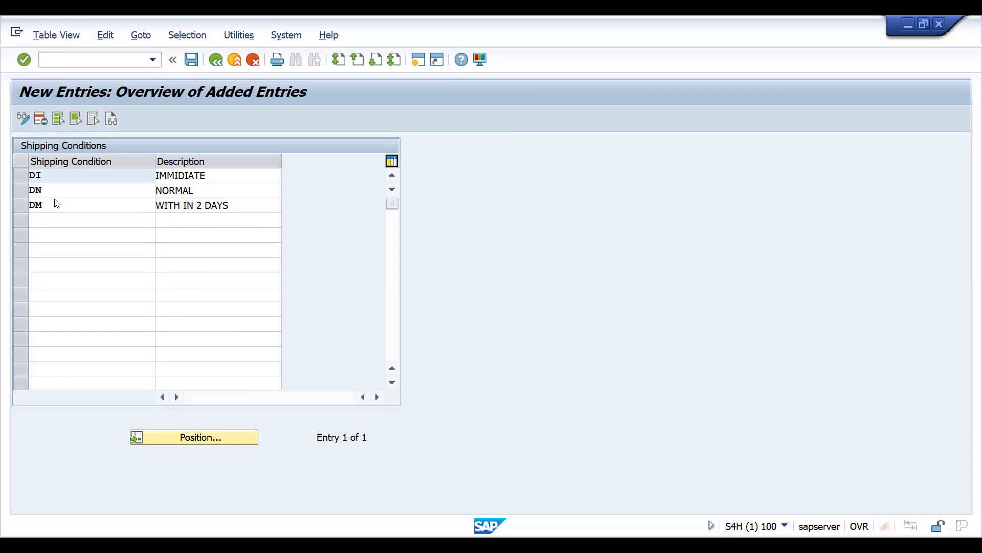
pyautogui.hotkey('ctrl', 's')
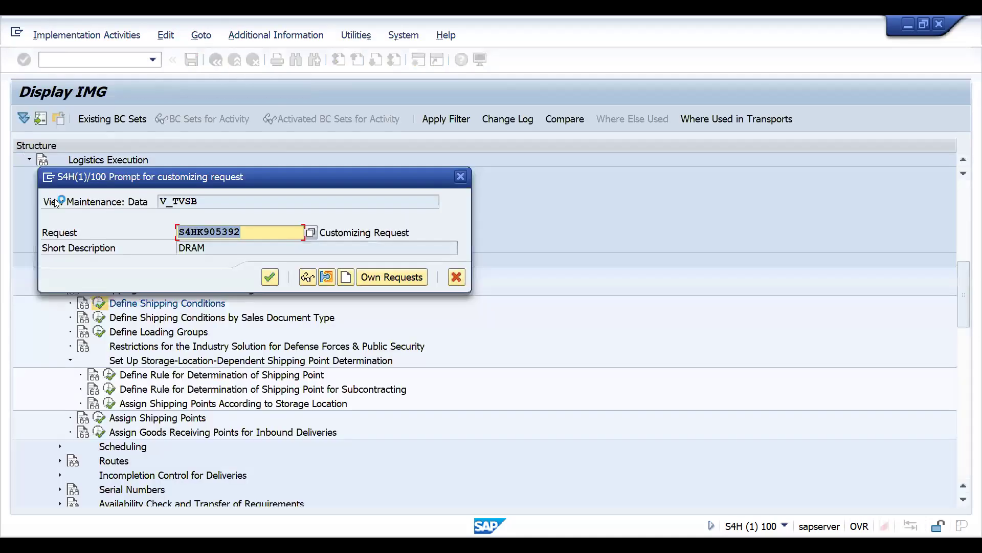
pyautogui.press('Return')
# Step: Copy the keys and descriptions of the three new shipping conditions into the TESTSHIPTO workbook in Excel, starting at cell K9
pyautogui.hotkey('ctrl', 'y')
pyautogui.moveTo(96, 180); pyautogui.dragTo(213, 207)
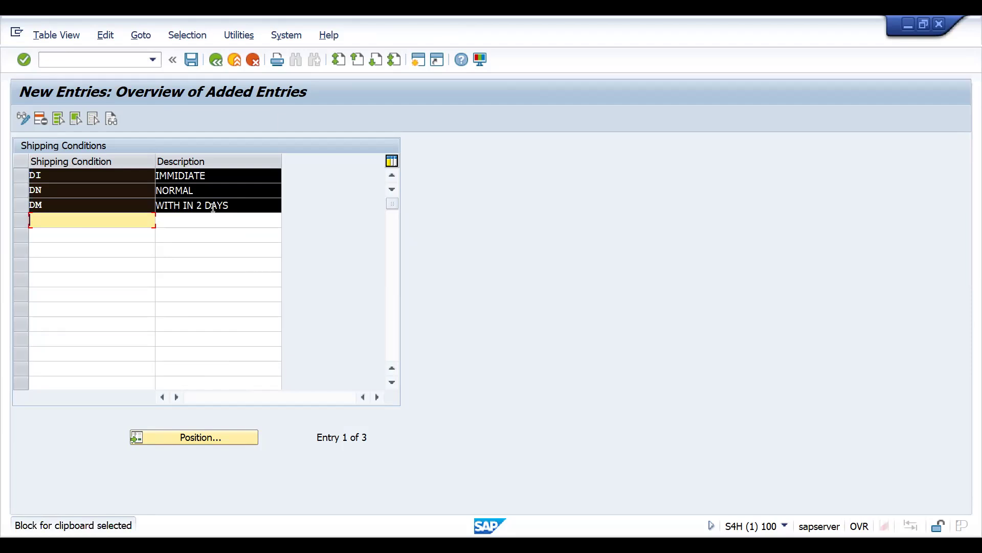
pyautogui.hotkey('ctrl', 'c')
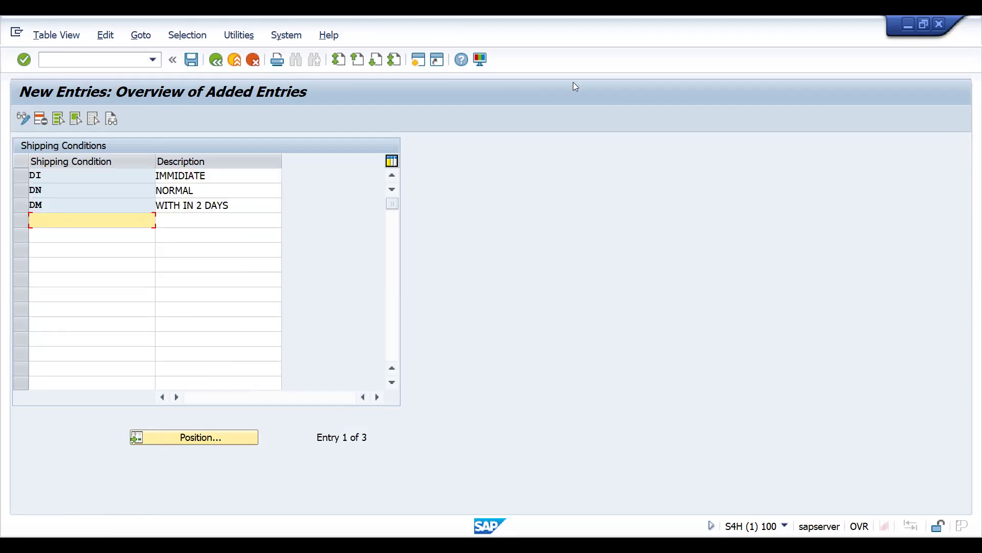
pyautogui.hotkey('alt', 'Tab')
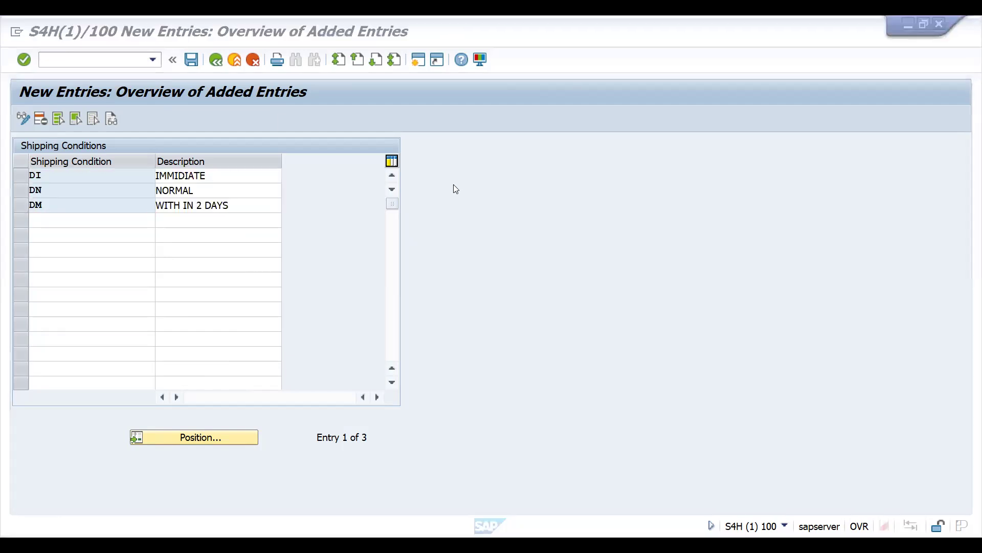
pyautogui.hotkey('alt', 'Tab')
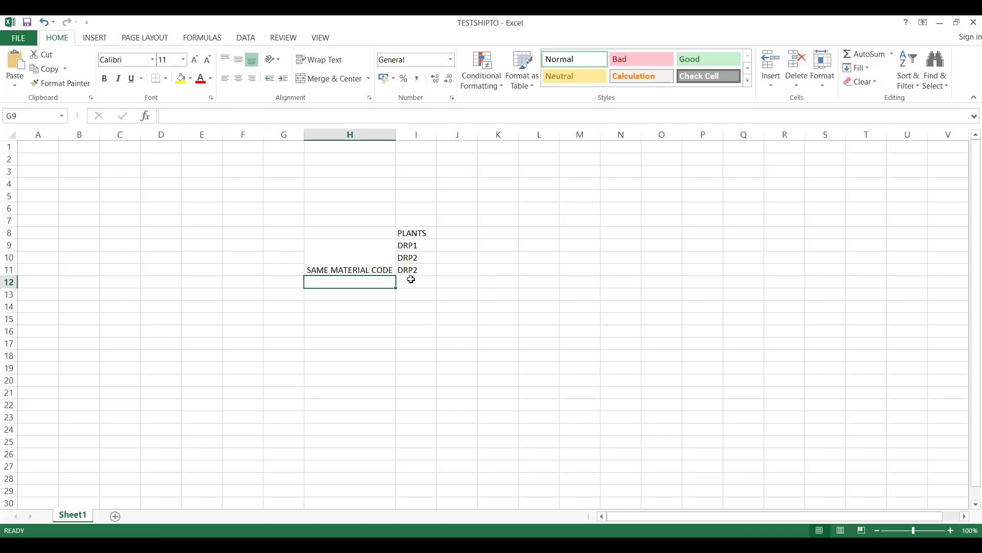
pyautogui.click(493, 234)
pyautogui.click(493, 244)
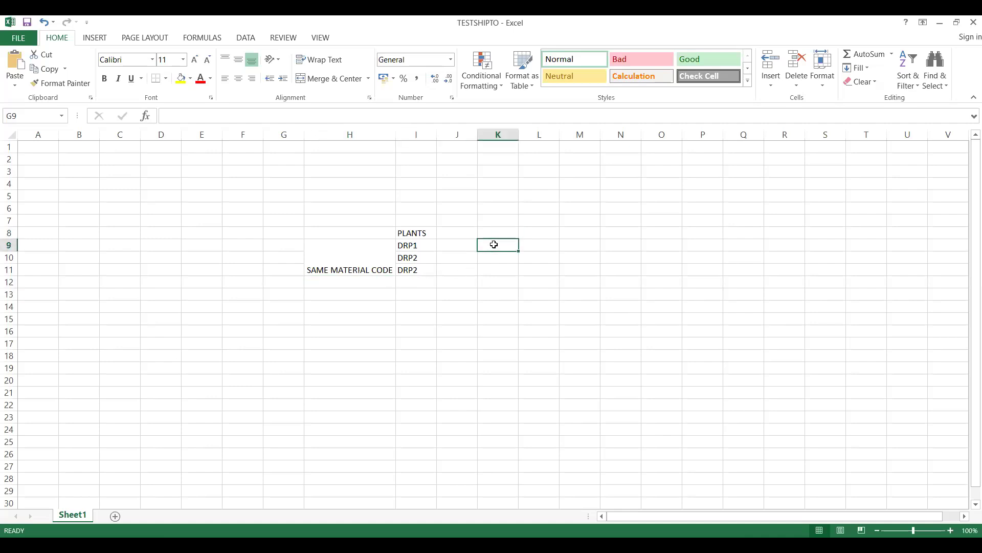
pyautogui.hotkey('ctrl', 'v')
# Step: Enter the heading SHIPPING CONDITION in cell K8 and widen columns K and L to fit their contents
pyautogui.click(491, 234)
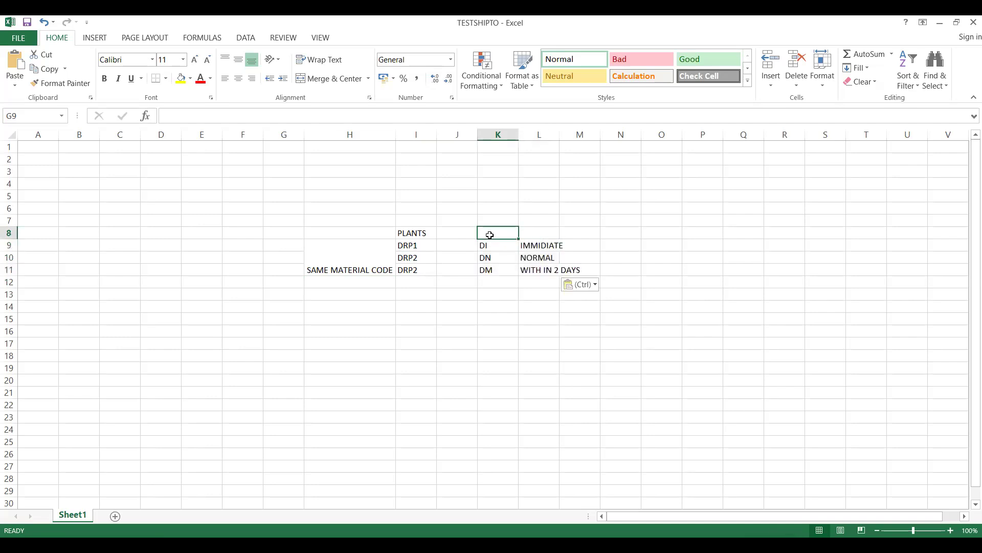
pyautogui.write('SHIPP')
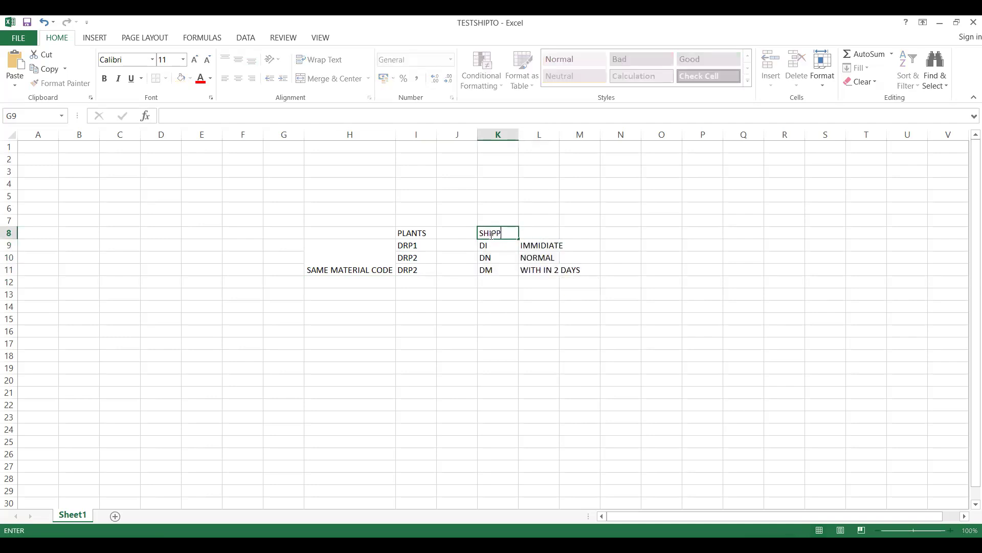
pyautogui.write('ING CONDITION')
pyautogui.click(484, 262)
pyautogui.click(505, 212)
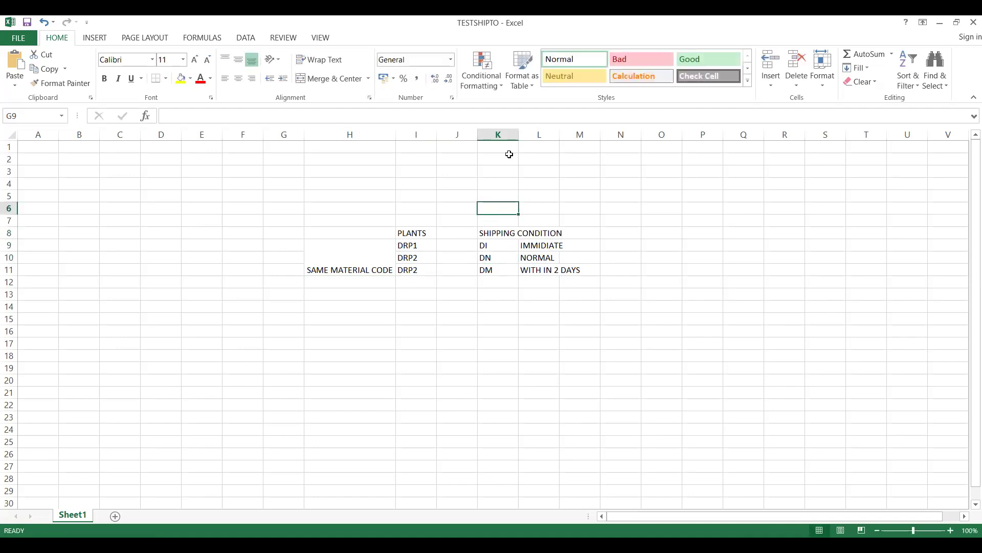
pyautogui.moveTo(519, 137); pyautogui.dragTo(631, 136)
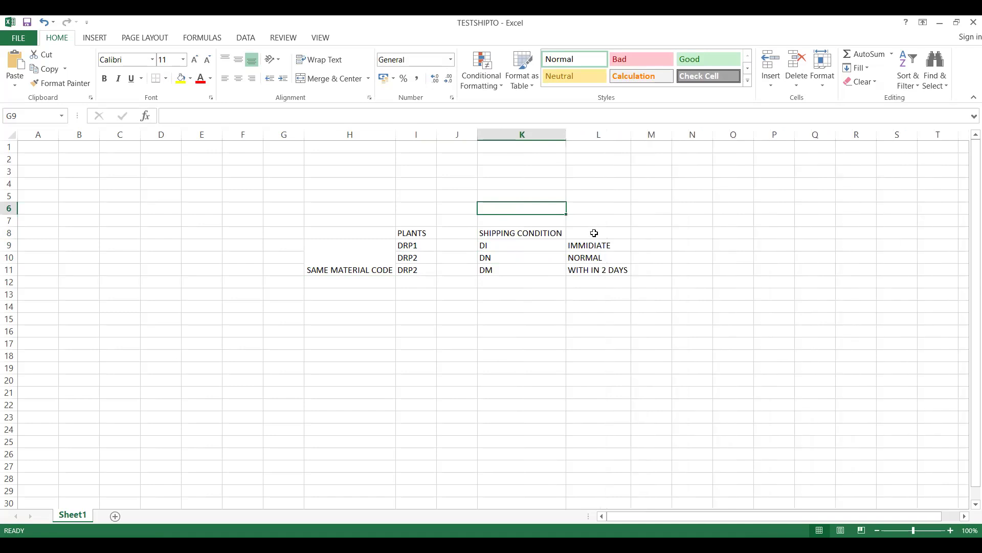
# Step: Enter the heading DESCRIPTION in cell L8 above the shipping condition texts
pyautogui.click(593, 233)
pyautogui.write('EDESCRIPTION')
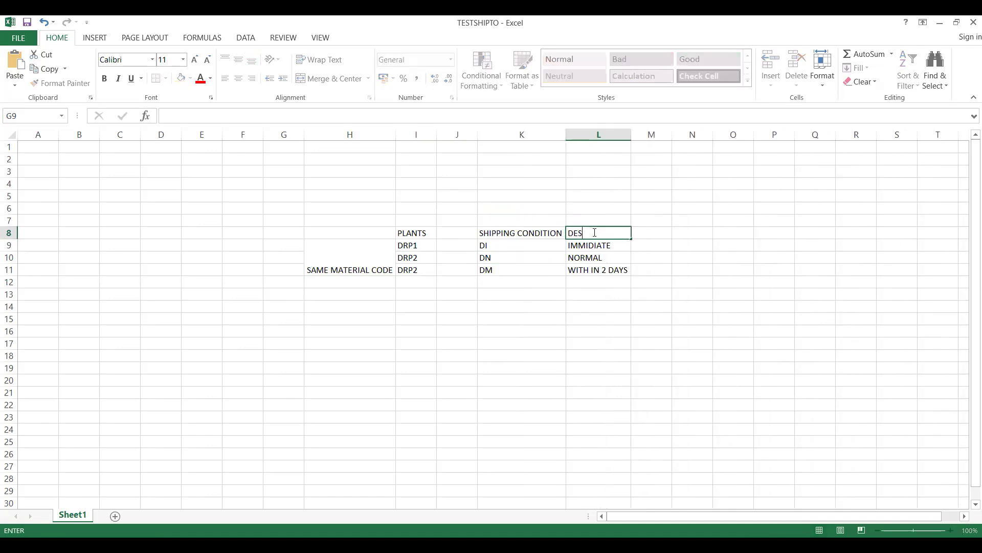
pyautogui.click(547, 242)
# Step: Enter SALE, SAL1 and SAL2 beside the three plants in cells J9 to J11
pyautogui.click(456, 241)
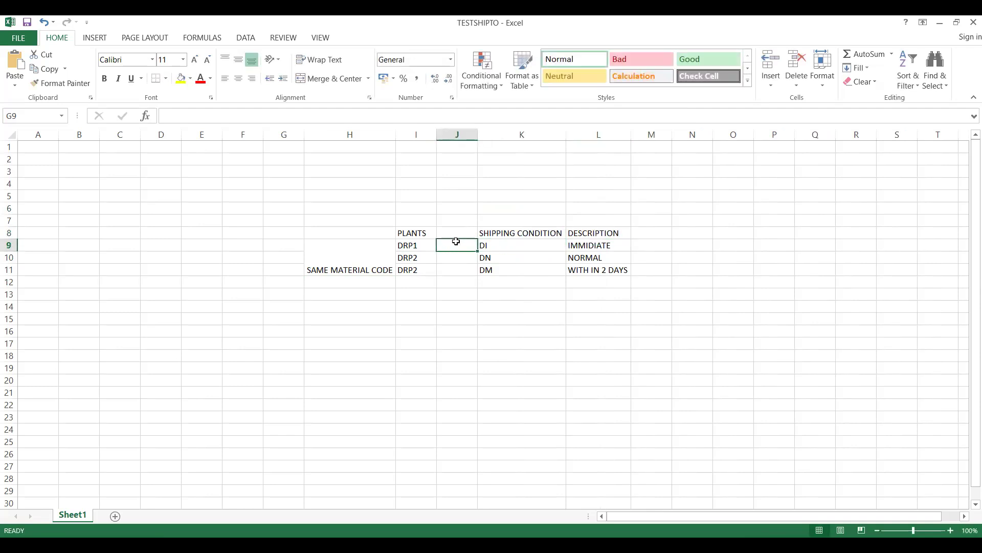
pyautogui.write('SALE')
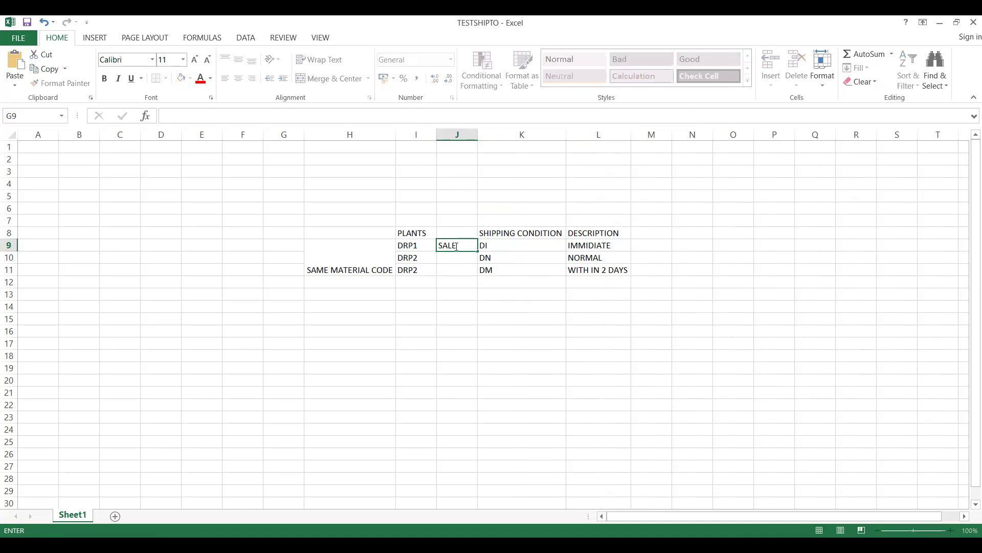
pyautogui.click(455, 257)
pyautogui.write('SALE')
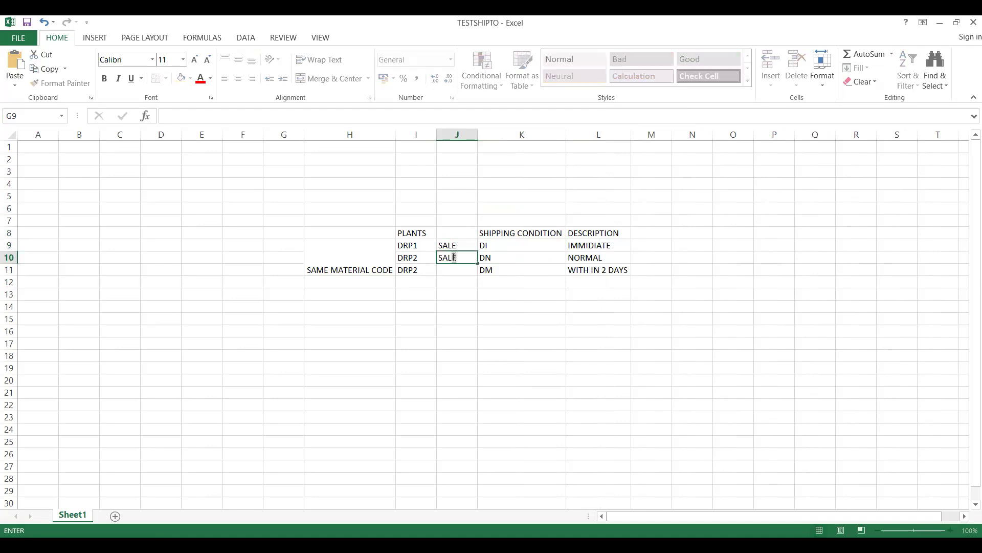
pyautogui.click(447, 270)
pyautogui.write('A')
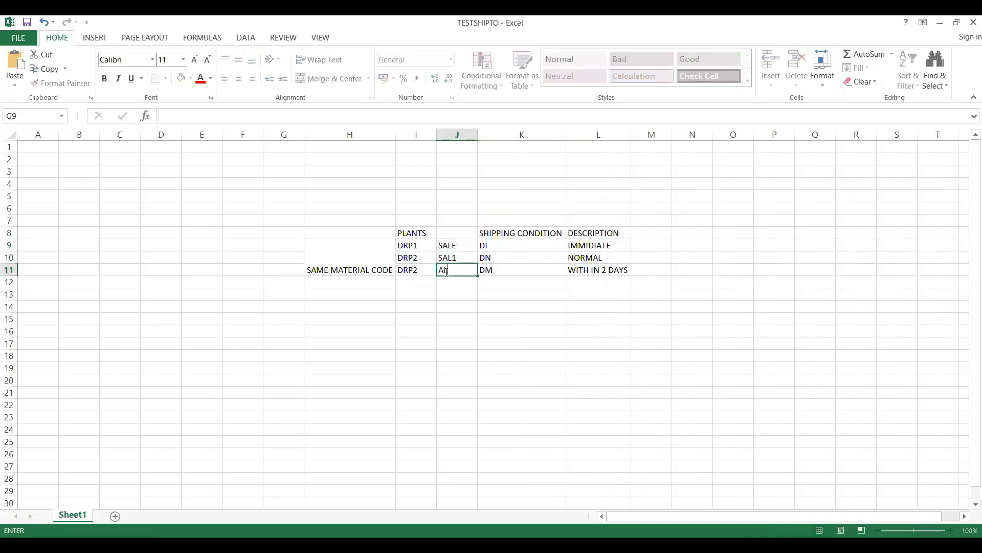
pyautogui.press('BackSpace')
pyautogui.write('SAL2')
pyautogui.click(440, 303)
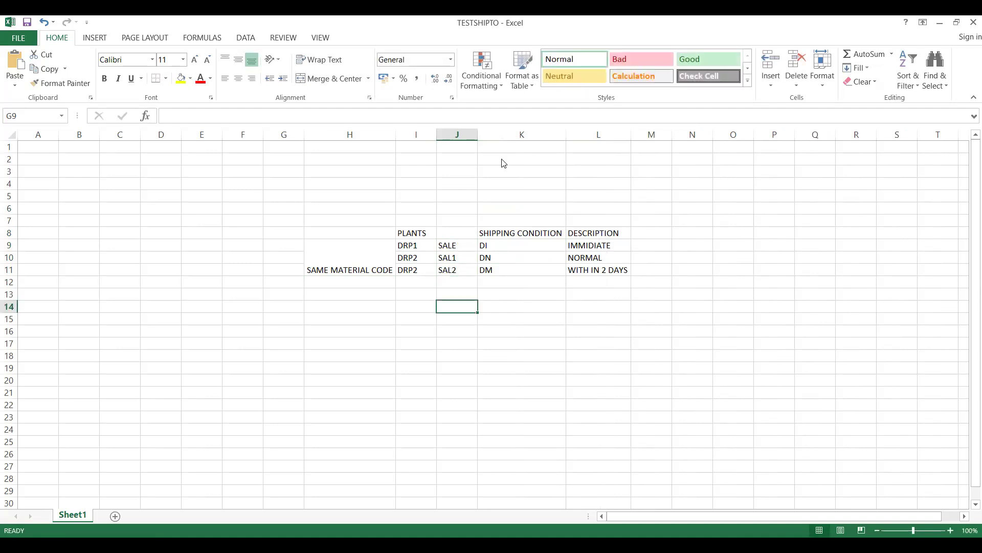
# Step: Switch to SAP, leave the shipping conditions view and open the Assign Shipping Points customizing activity
pyautogui.hotkey('alt', 'Tab')
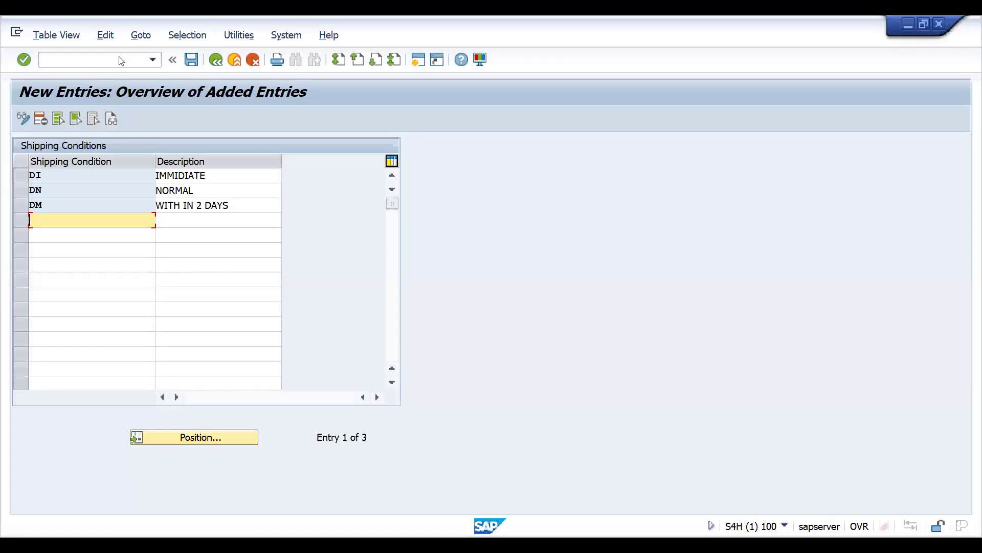
pyautogui.click(217, 62)
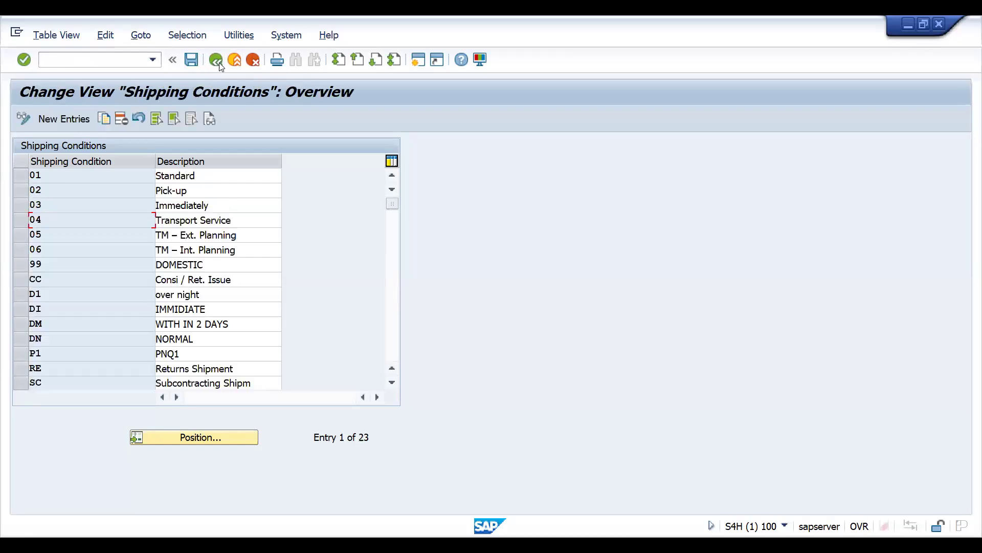
pyautogui.click(218, 62)
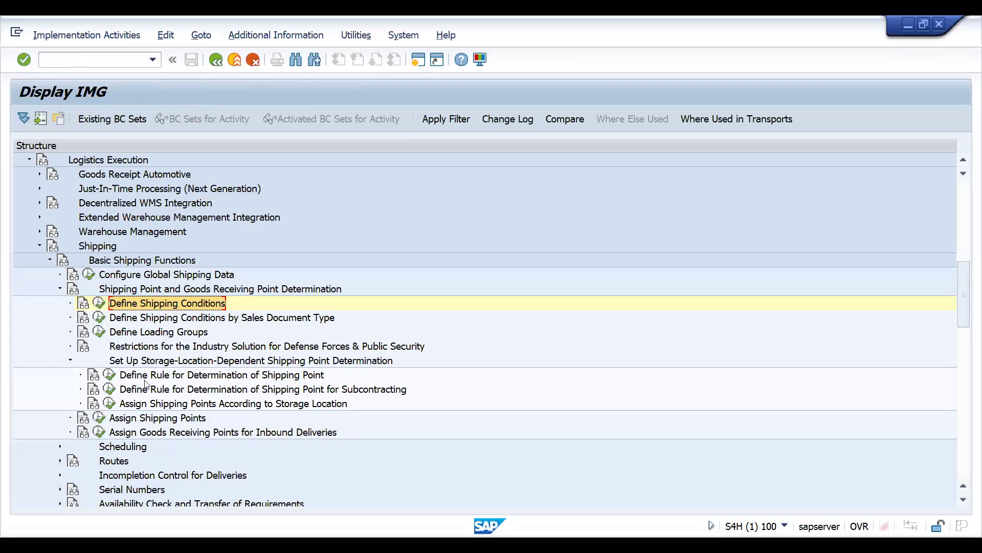
pyautogui.click(150, 345)
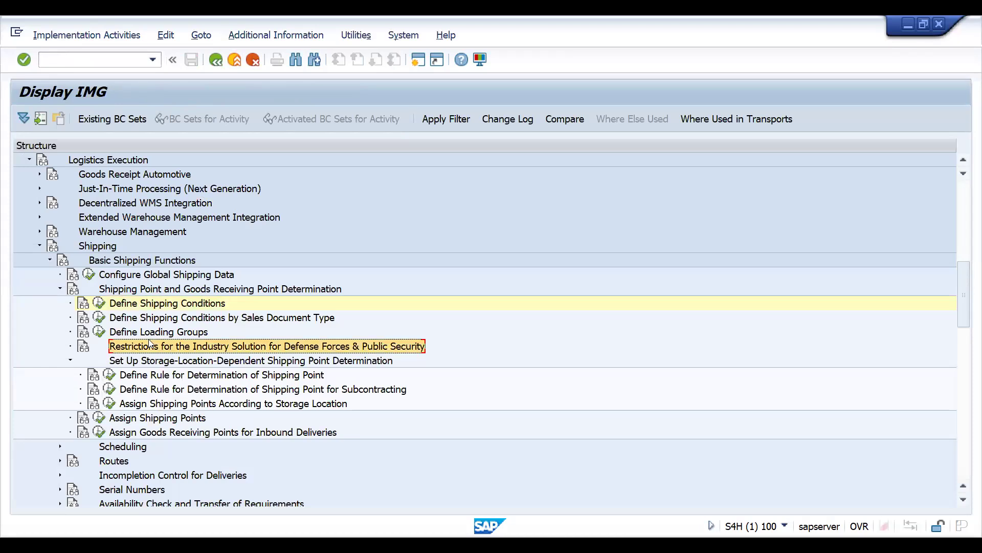
pyautogui.press('Down')
pyautogui.press('Down')
pyautogui.press('Down')
pyautogui.press('Down')
pyautogui.press('Down')
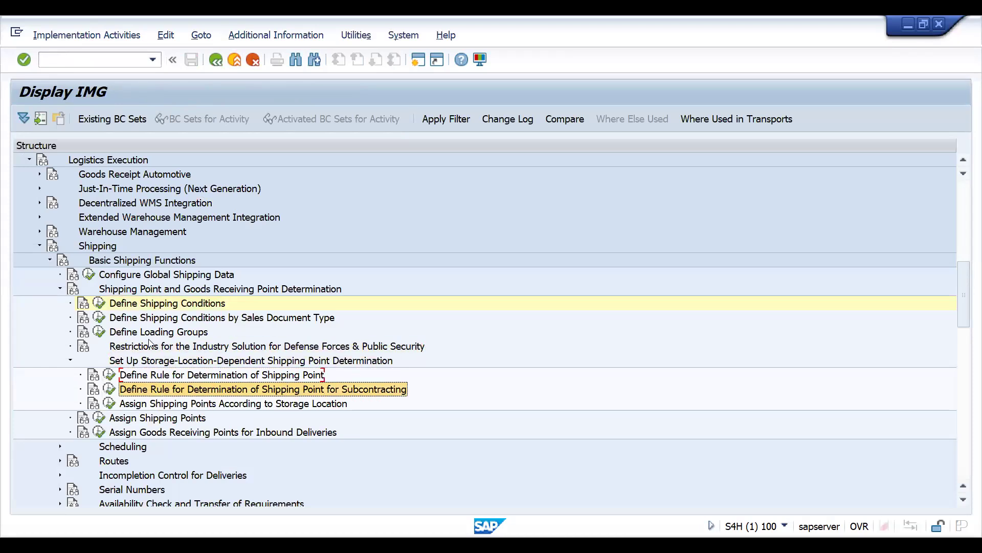
pyautogui.click(99, 417)
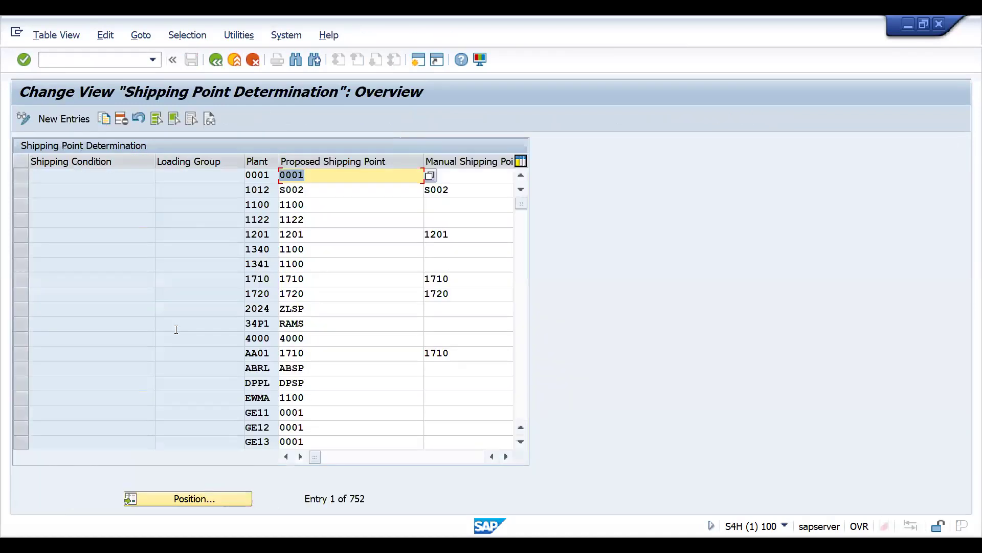
# Step: Position the shipping point determination list at shipping condition 01, loading group 0001 and plant DRP1
pyautogui.click(50, 121)
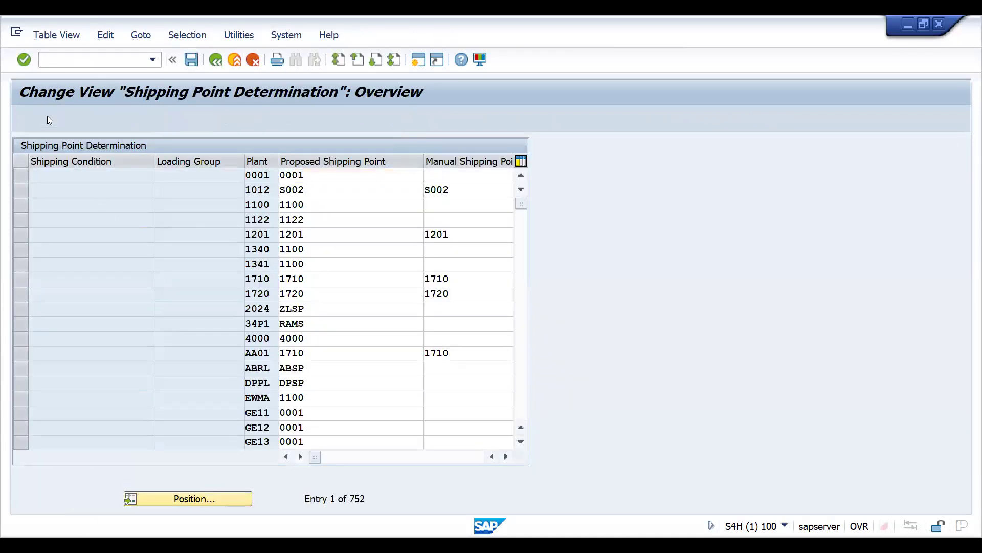
pyautogui.press('F3')
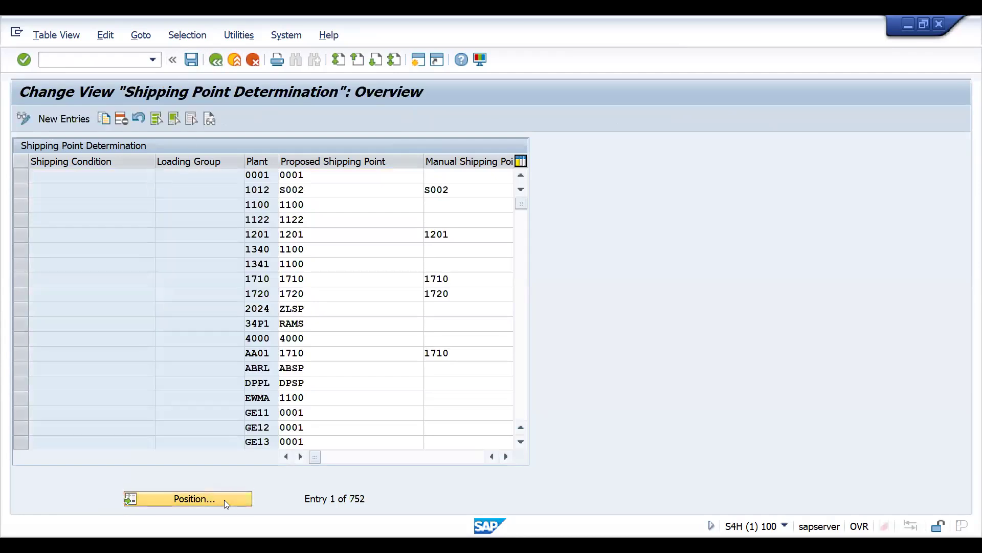
pyautogui.click(224, 499)
pyautogui.write('D')
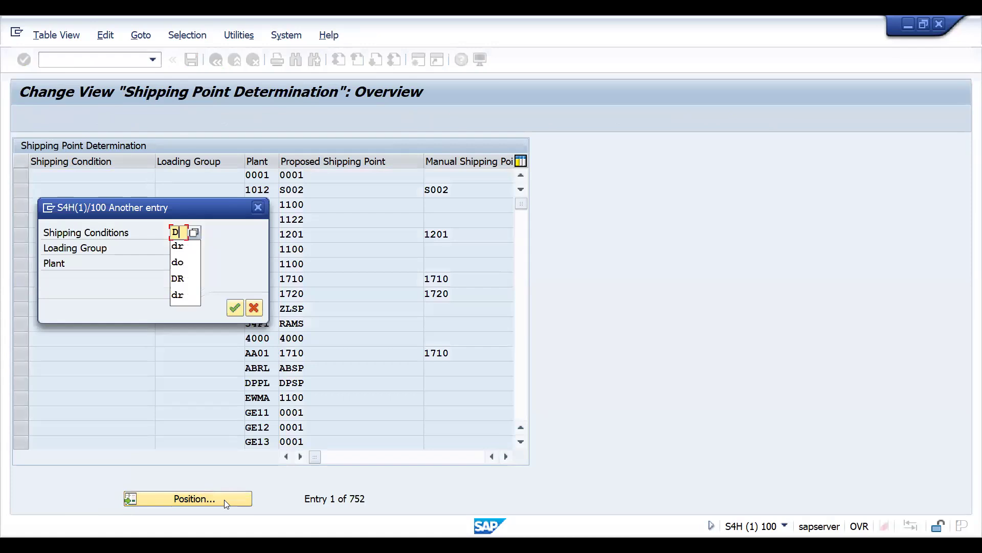
pyautogui.press('BackSpace')
pyautogui.write('01')
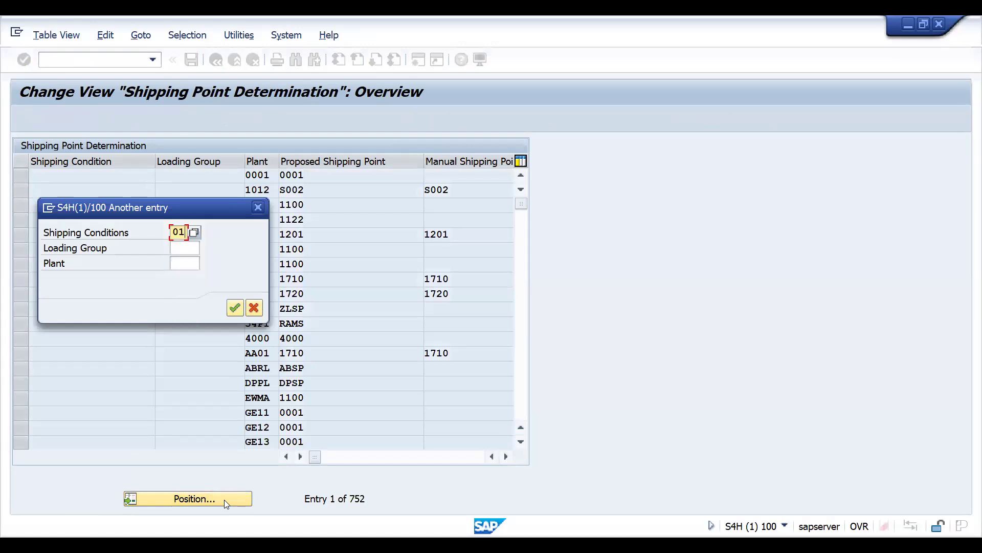
pyautogui.press('Tab')
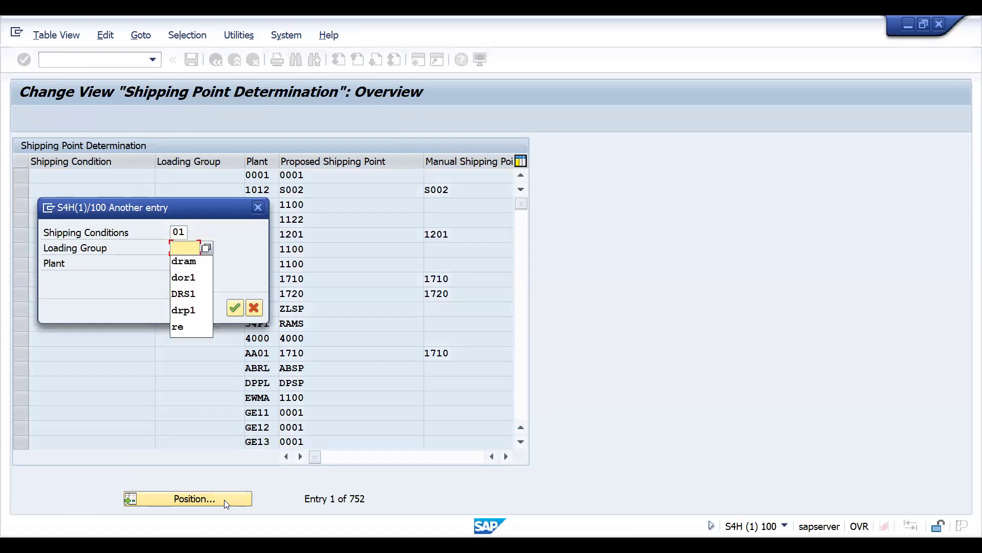
pyautogui.write('0001')
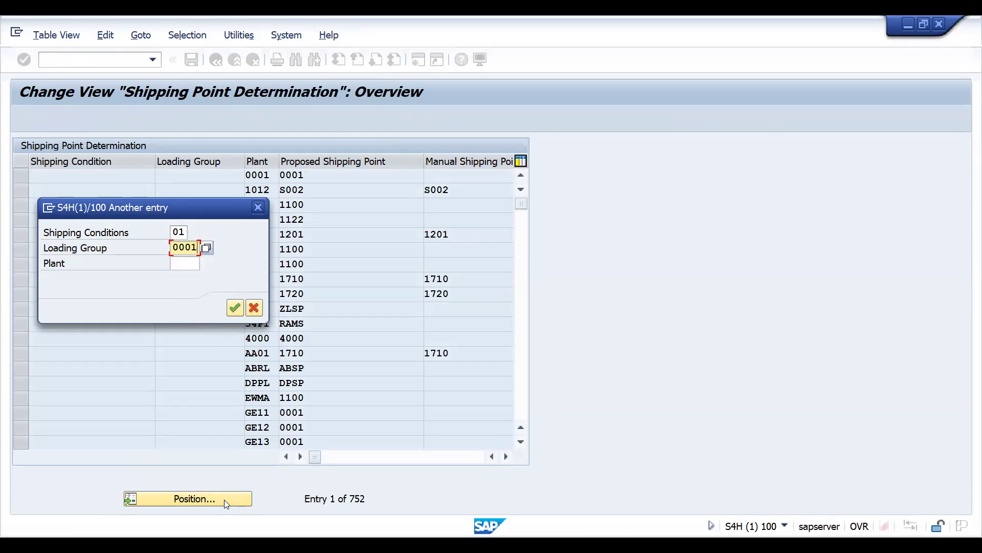
pyautogui.press('Tab')
pyautogui.write('DRP1')
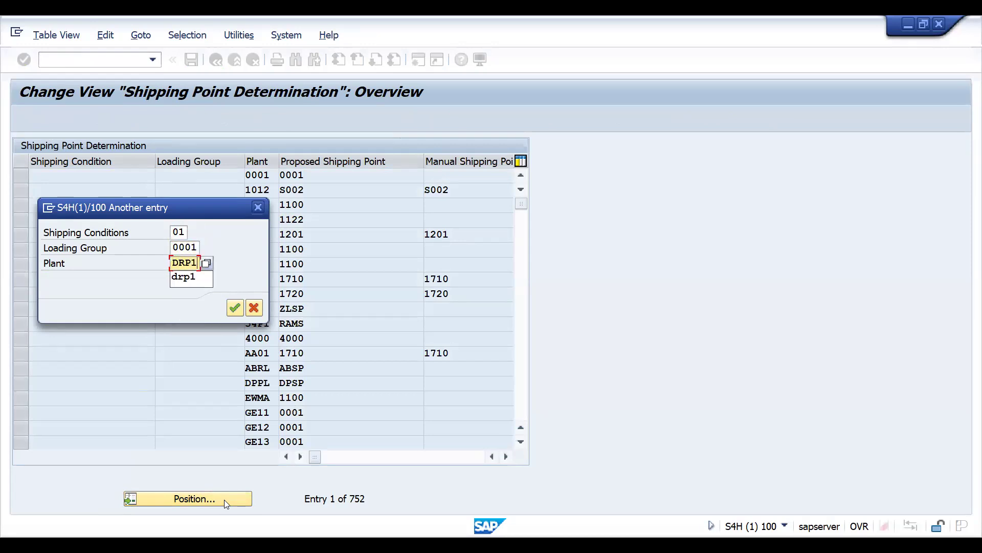
pyautogui.press('Return')
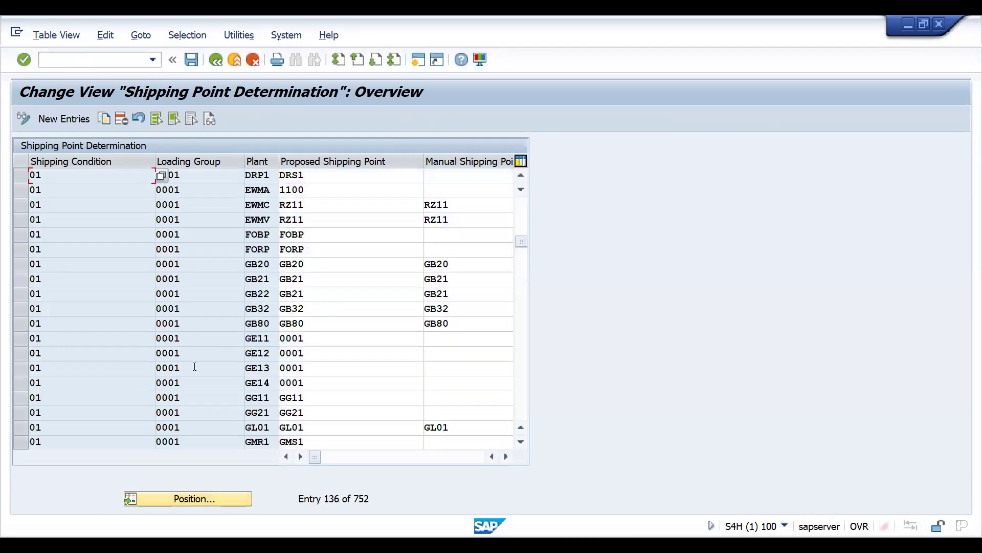
# Step: Delete the determination entry for shipping condition 01, loading group 0001 and plant DRP1, and save to the DRAM customizing request
pyautogui.click(249, 178)
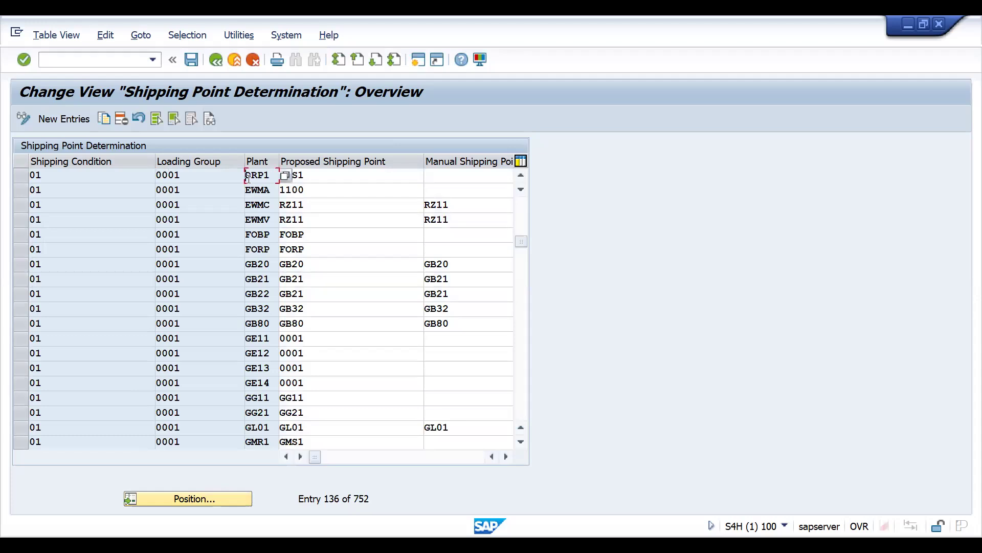
pyautogui.click(28, 177)
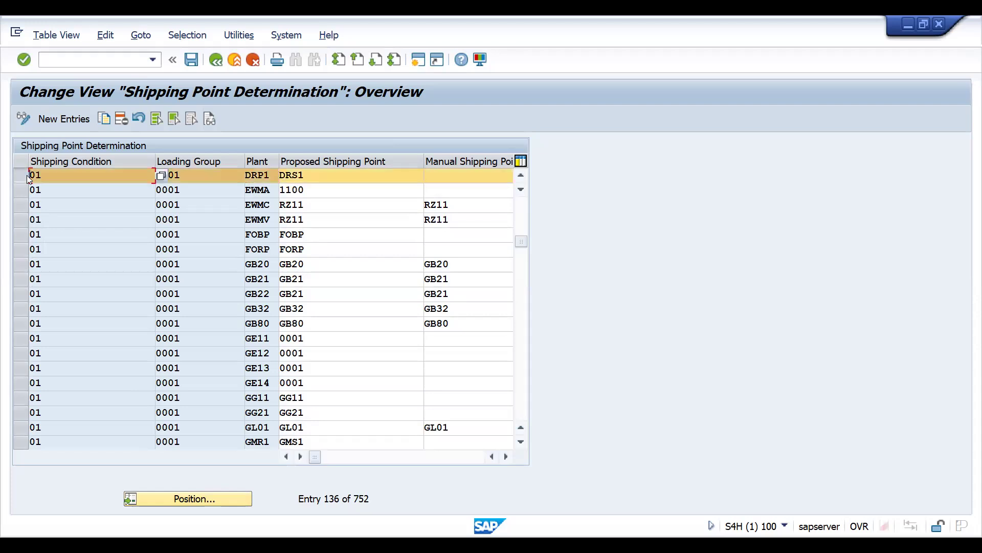
pyautogui.click(27, 178)
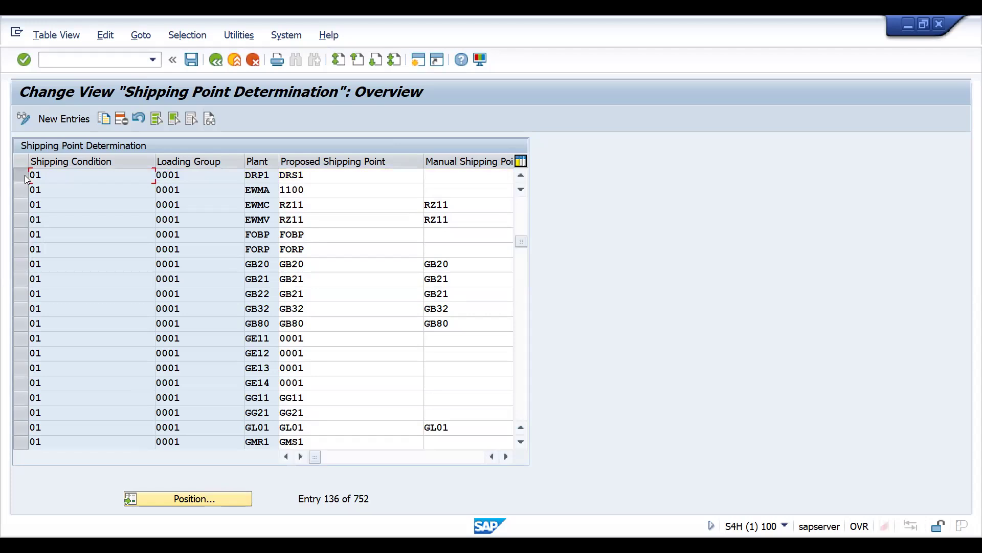
pyautogui.click(28, 177)
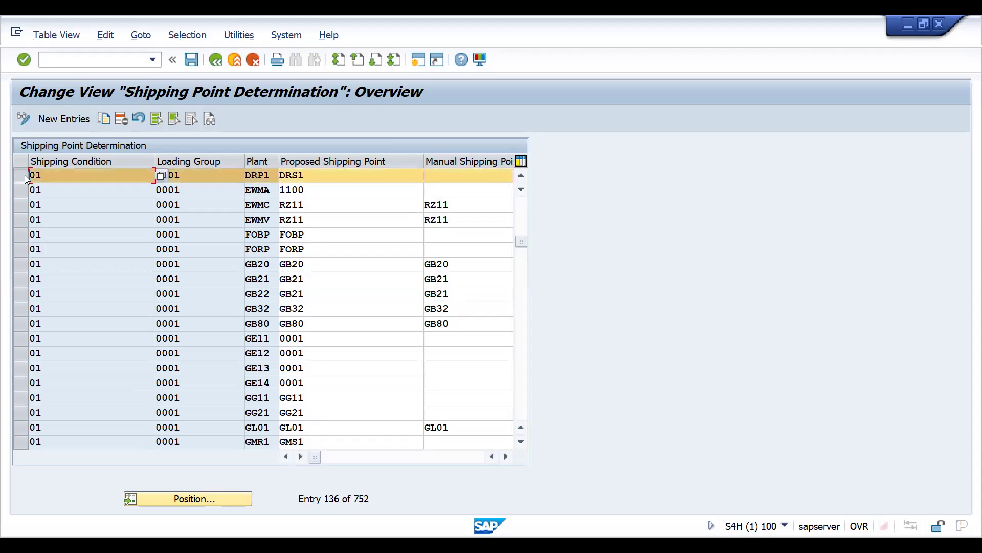
pyautogui.click(120, 123)
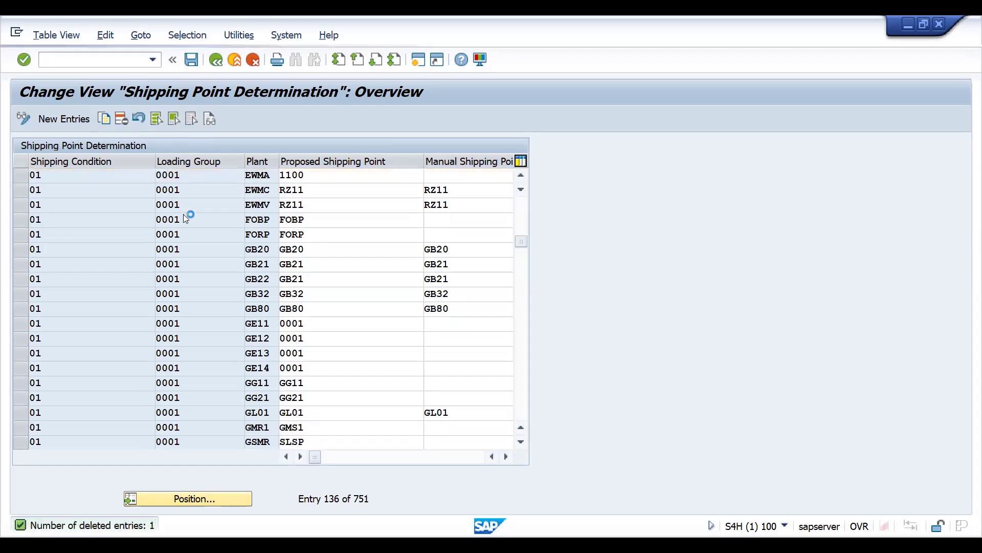
pyautogui.hotkey('ctrl', 's')
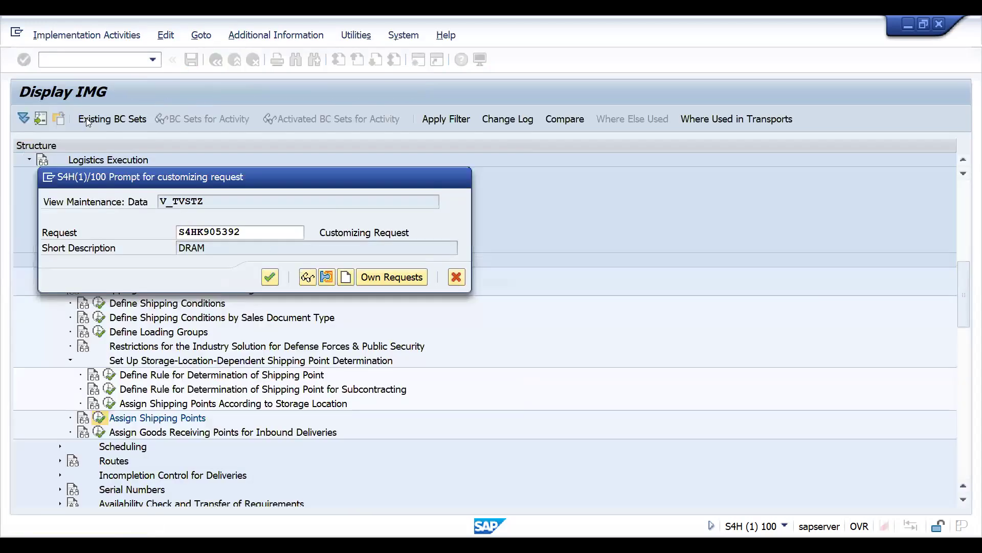
pyautogui.press('Return')
# Step: Open a blank new-entries table for shipping point determination
pyautogui.press('F5')
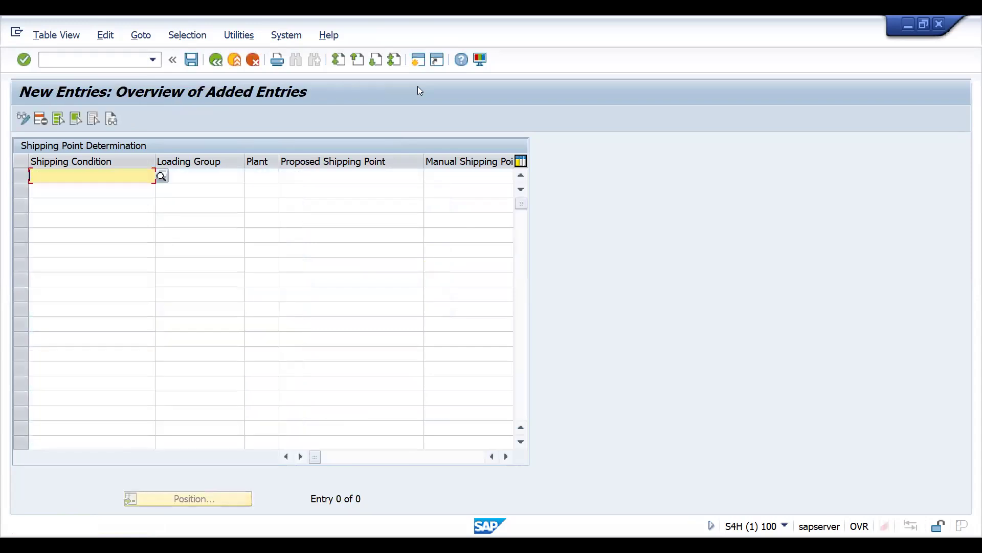
pyautogui.press('F4')
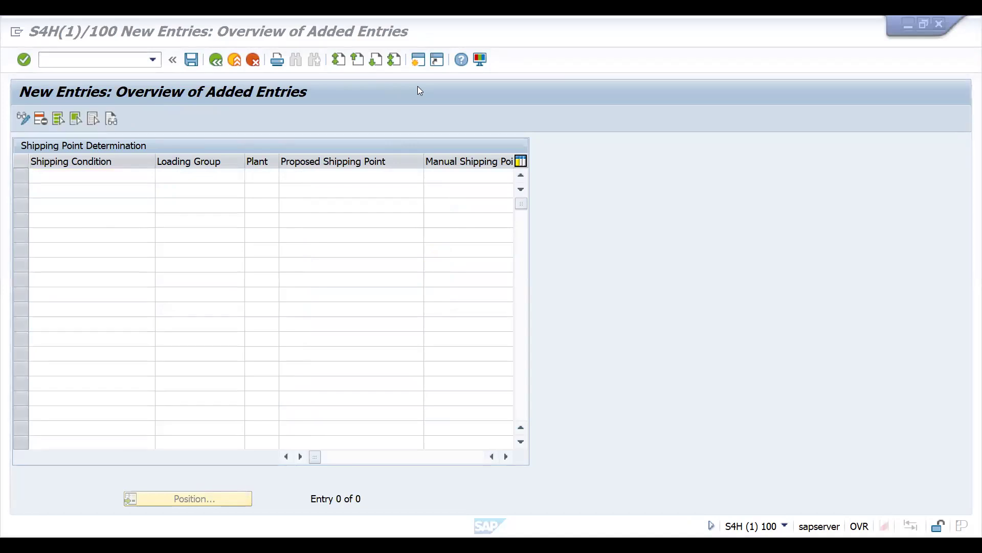
# Step: Switch to the TESTSHIPTO workbook in Excel and enter BP1, BP2 and BP3 in cells M9 to M11
pyautogui.hotkey('alt', 'Tab')
pyautogui.click(654, 241)
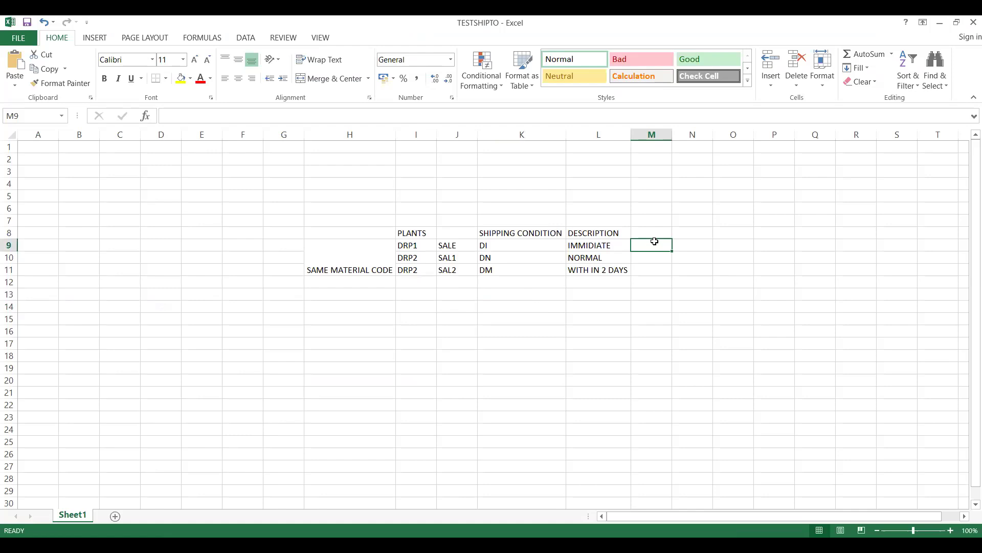
pyautogui.write('BP1')
pyautogui.press('Return')
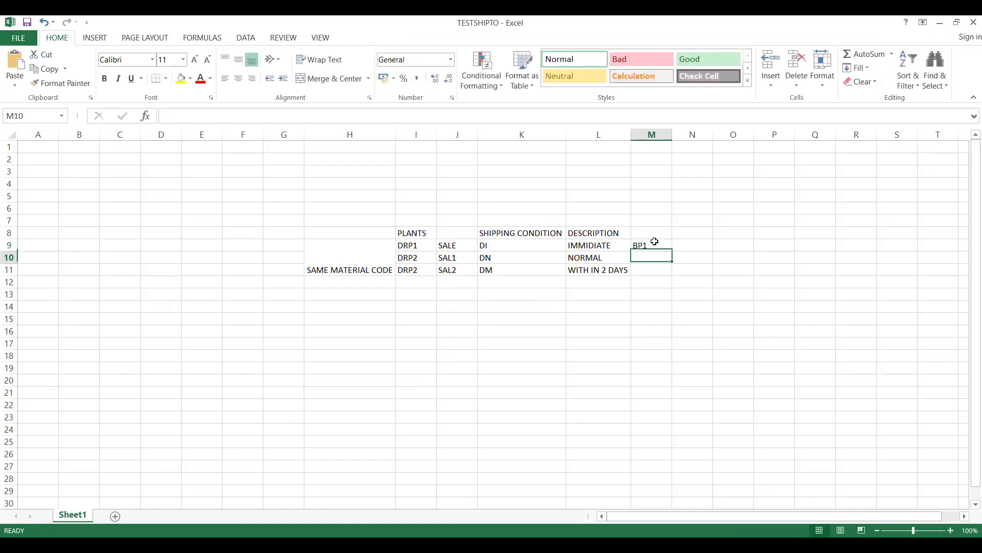
pyautogui.write('BP2')
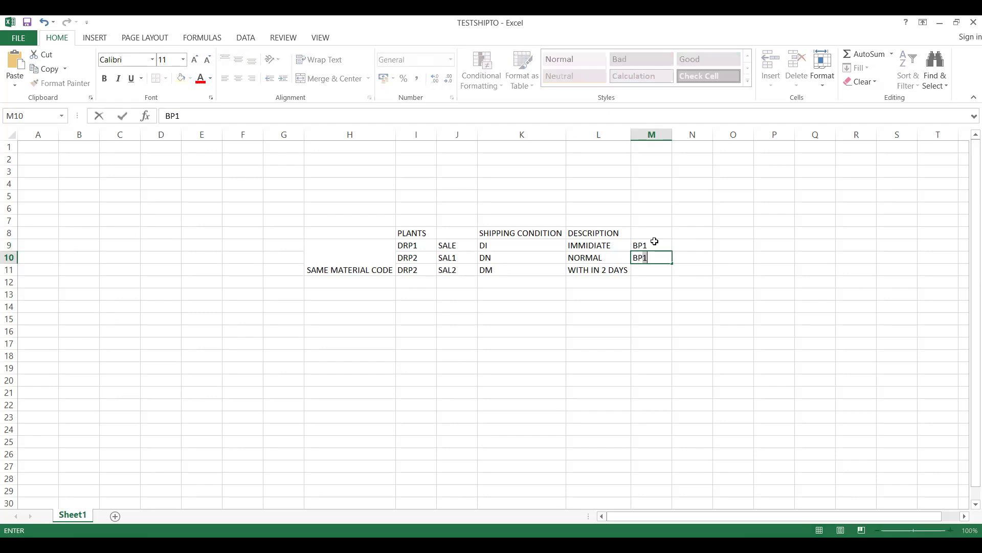
pyautogui.press('Return')
pyautogui.write('V\\')
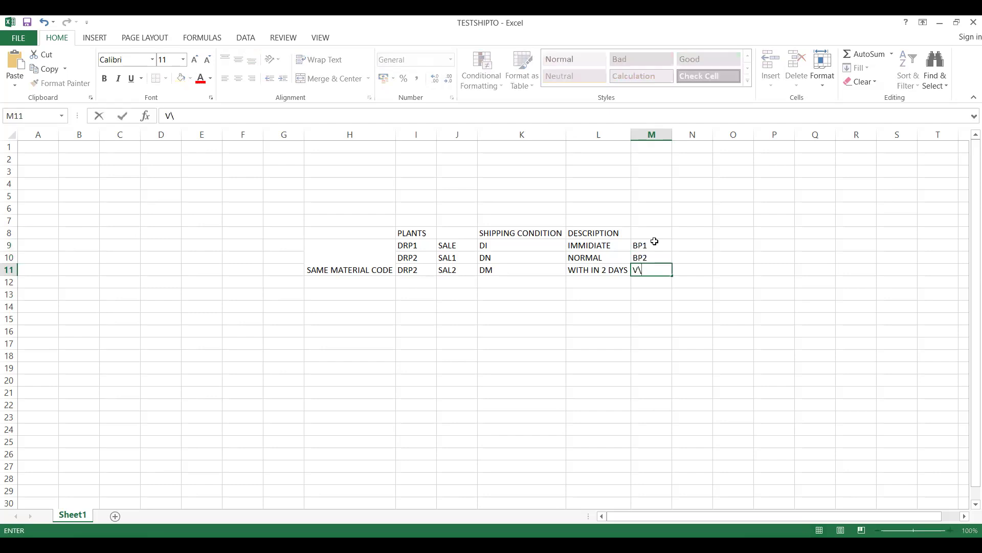
pyautogui.press('BackSpace')
pyautogui.press('BackSpace')
pyautogui.press('BackSpace')
pyautogui.press('BackSpace')
pyautogui.write('BP3')
pyautogui.press('Return')
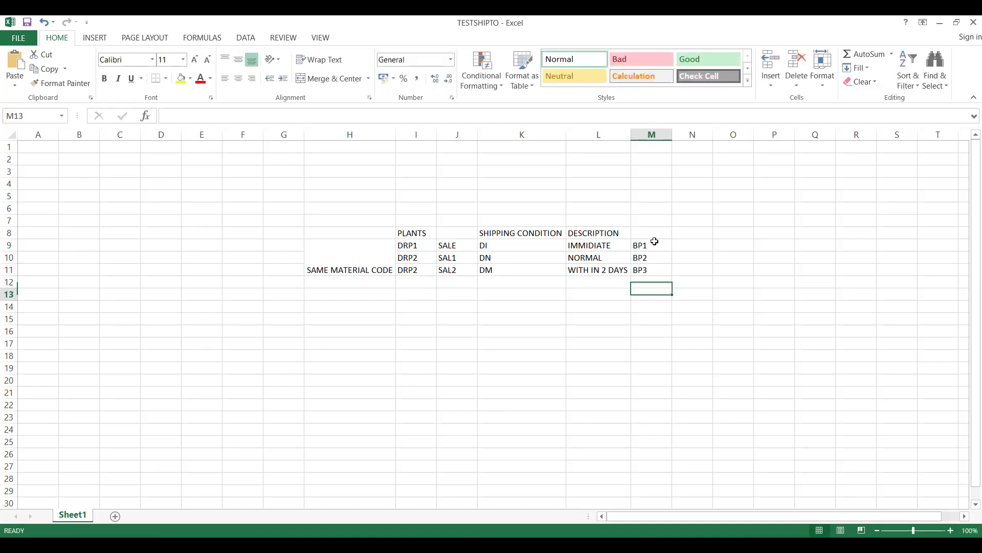
# Step: Enter SOLD TO in cell N9 and SHIP TO in cell O9, beside BP1
pyautogui.press('Up')
pyautogui.press('Up')
pyautogui.press('Up')
pyautogui.press('Right')
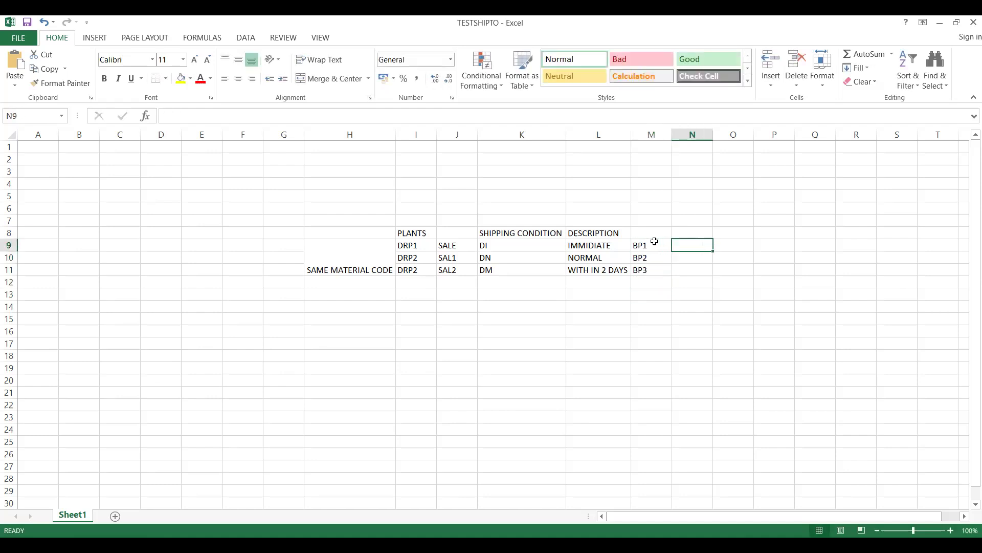
pyautogui.write('SOLD TO')
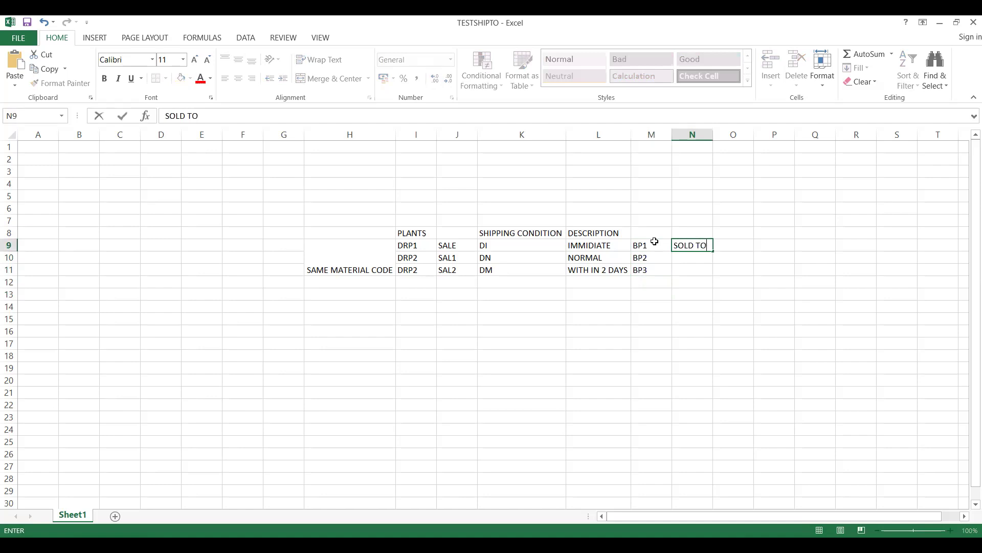
pyautogui.press('Right')
pyautogui.write('SHIP TO')
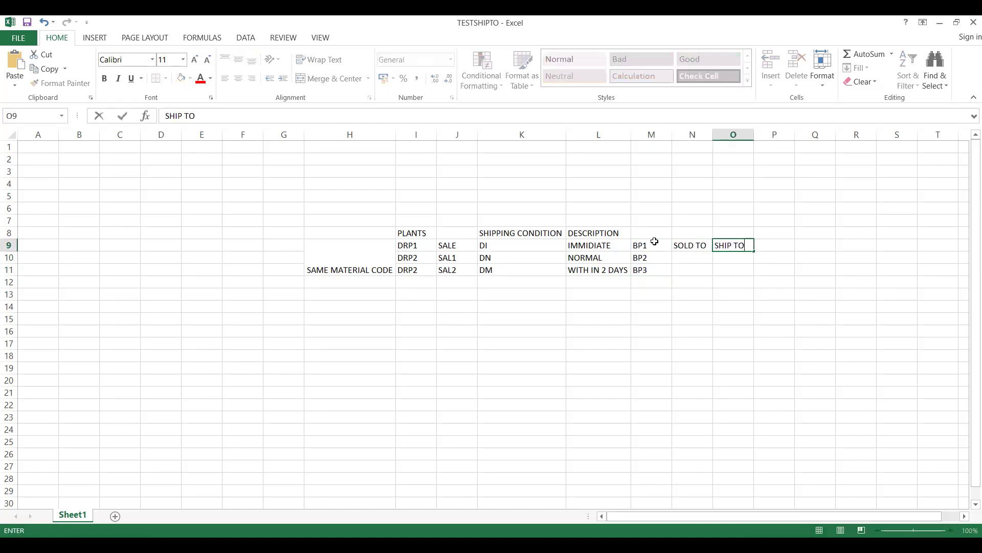
# Step: Enter SHIP TO in cells N10 and N11, beside BP2 and BP3
pyautogui.click(691, 257)
pyautogui.write('SHI')
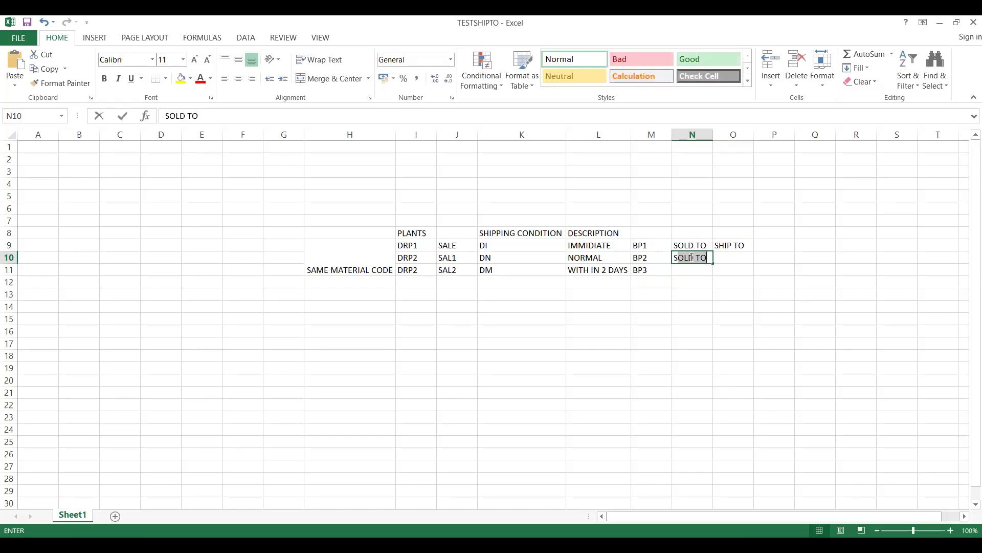
pyautogui.write('P TO')
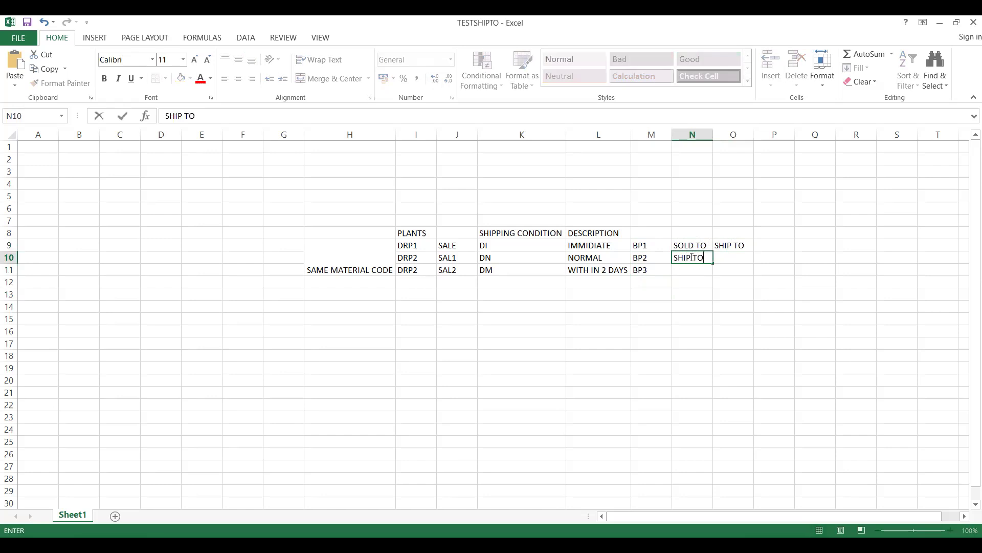
pyautogui.click(687, 267)
pyautogui.write('SHIP TO')
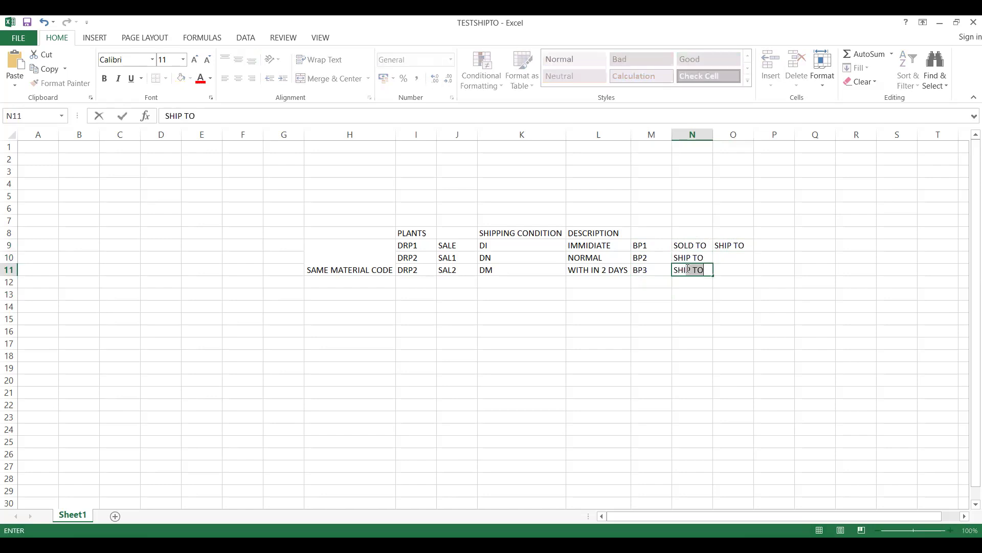
pyautogui.click(643, 299)
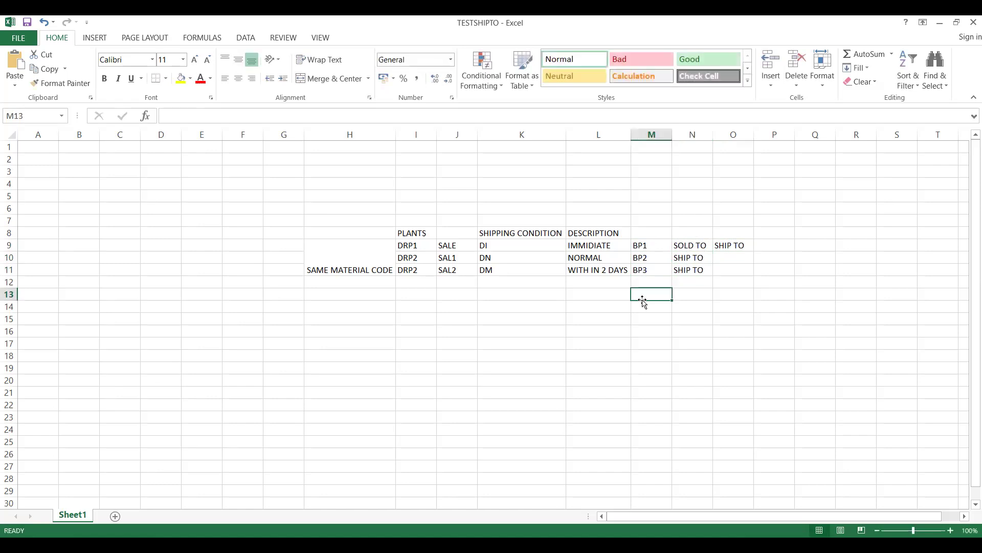
# Step: Enter BP1 in cell N15, BP2 in cell O16 and BP3 in cell O17 as a small hierarchy
pyautogui.click(702, 320)
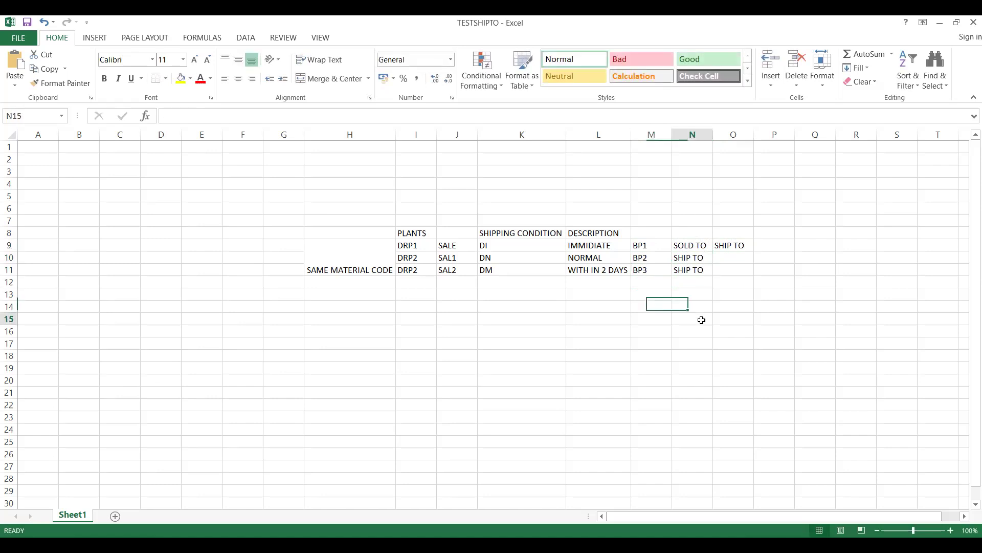
pyautogui.write('BP')
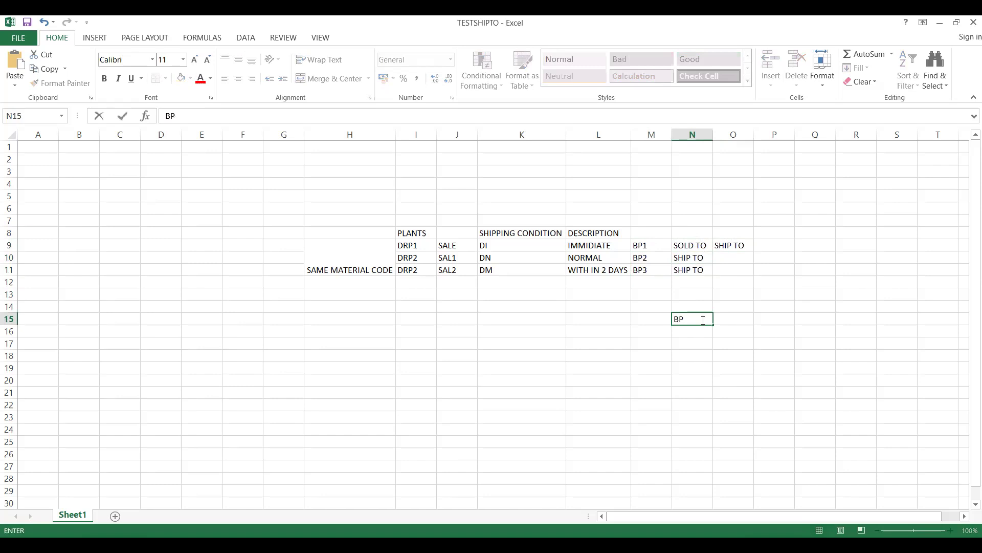
pyautogui.press('Return')
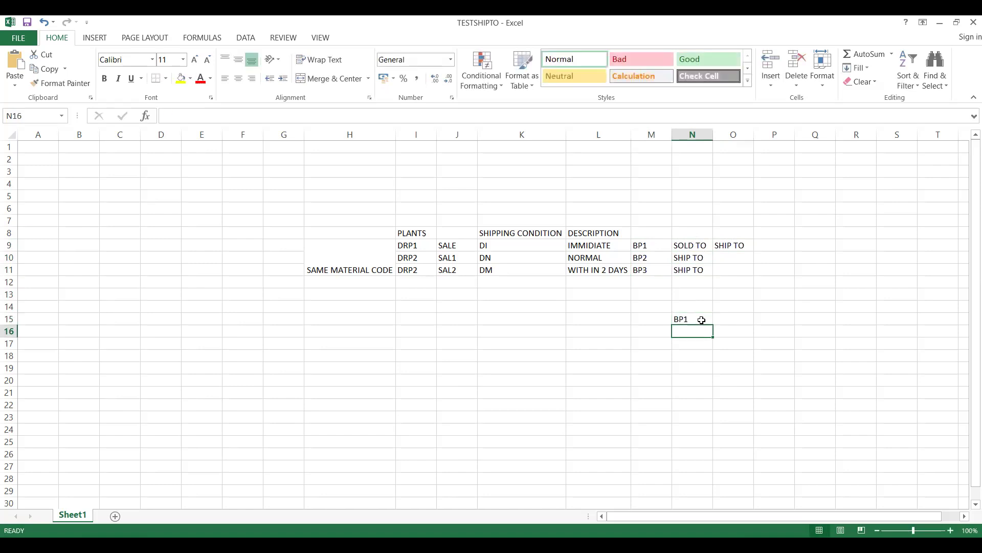
pyautogui.press('Right')
pyautogui.write('BP')
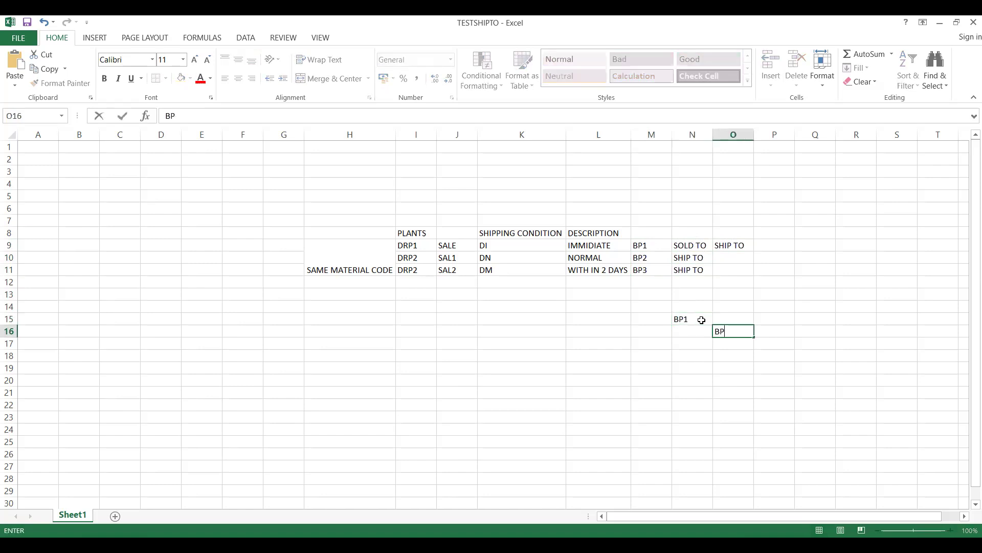
pyautogui.write('2')
pyautogui.press('Return')
pyautogui.write('BP2')
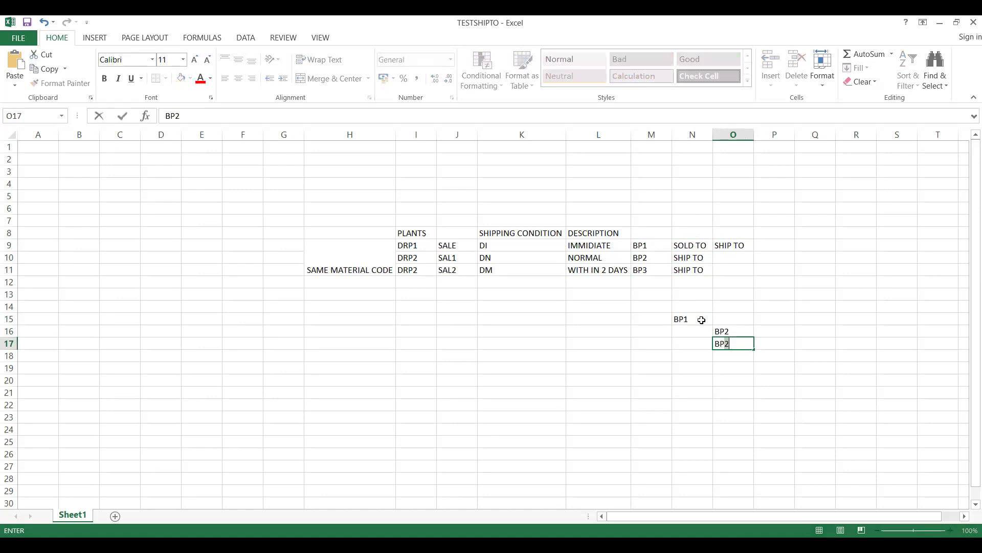
pyautogui.press('BackSpace')
pyautogui.write('3')
# Step: Enter SHIP in cells P16 and P17, beside BP2 and BP3 in the hierarchy
pyautogui.press('Right')
pyautogui.press('Up')
pyautogui.write('SHIP')
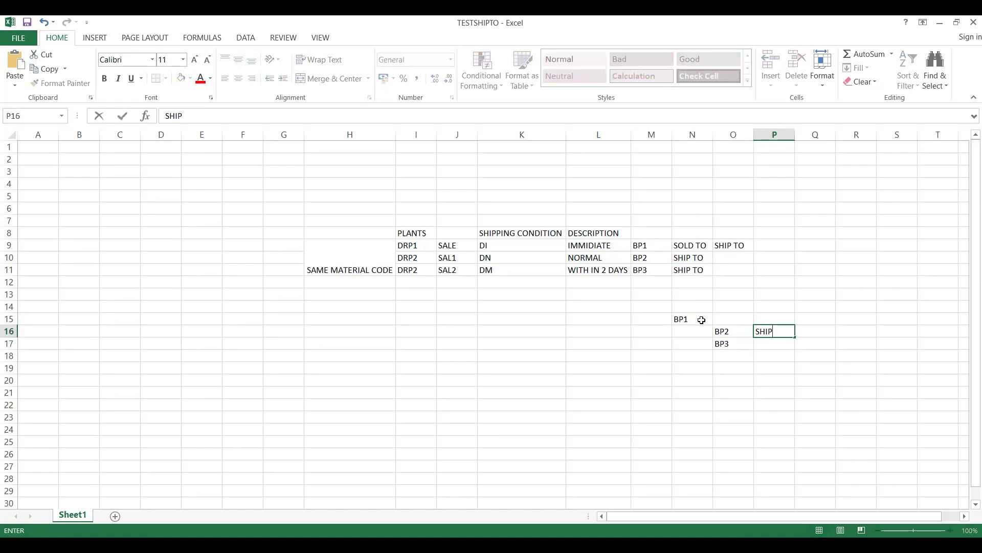
pyautogui.press('Return')
pyautogui.write('SHIP')
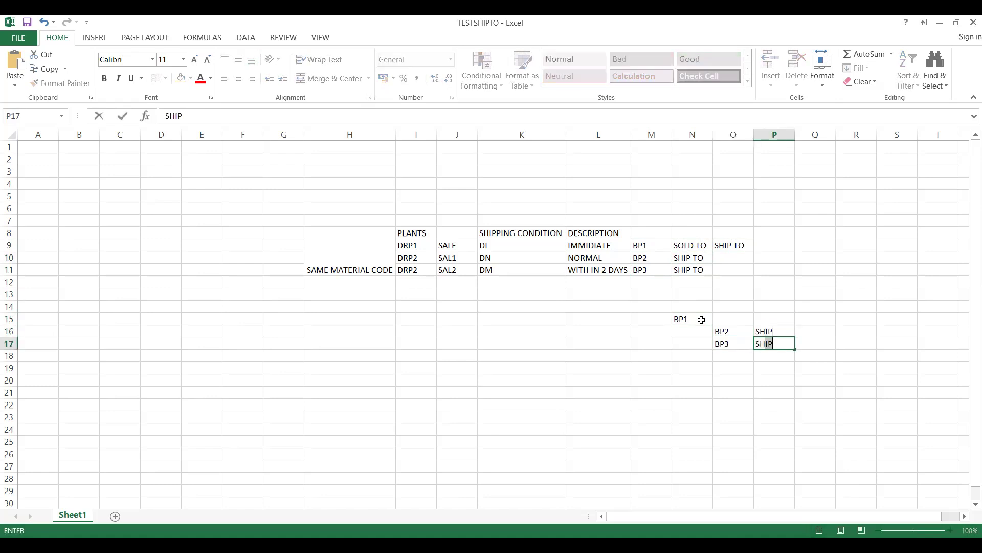
pyautogui.moveTo(683, 341); pyautogui.dragTo(726, 328)
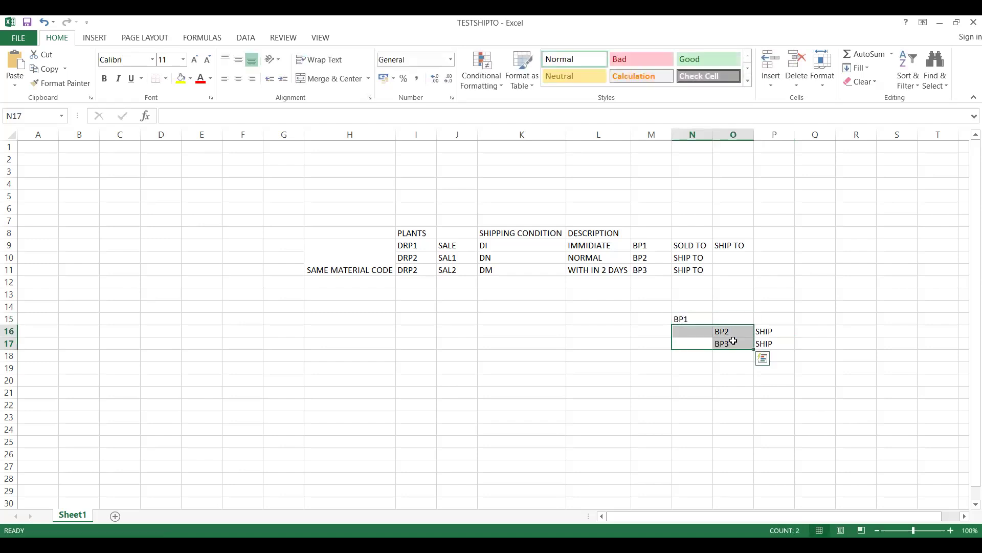
pyautogui.click(729, 340)
pyautogui.click(733, 333)
pyautogui.click(732, 344)
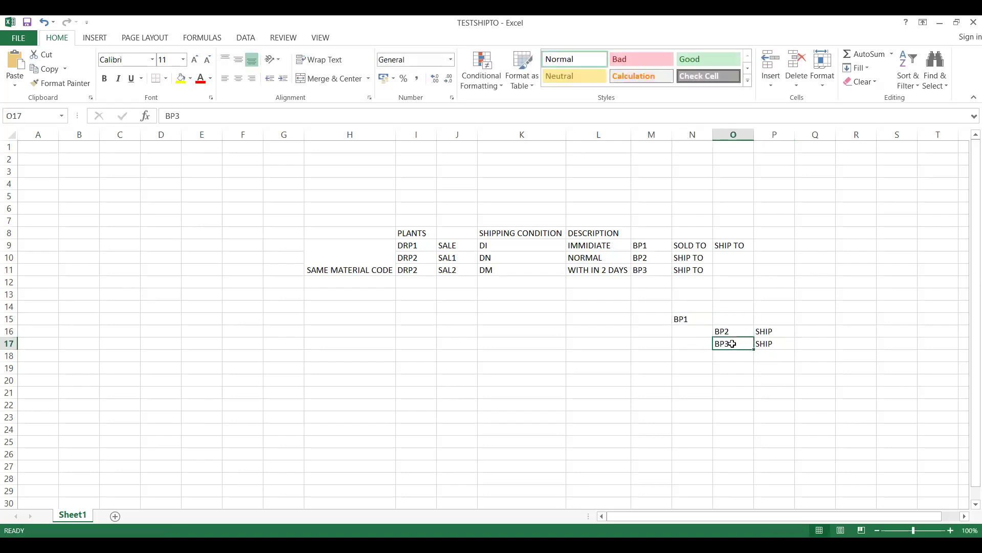
pyautogui.click(731, 332)
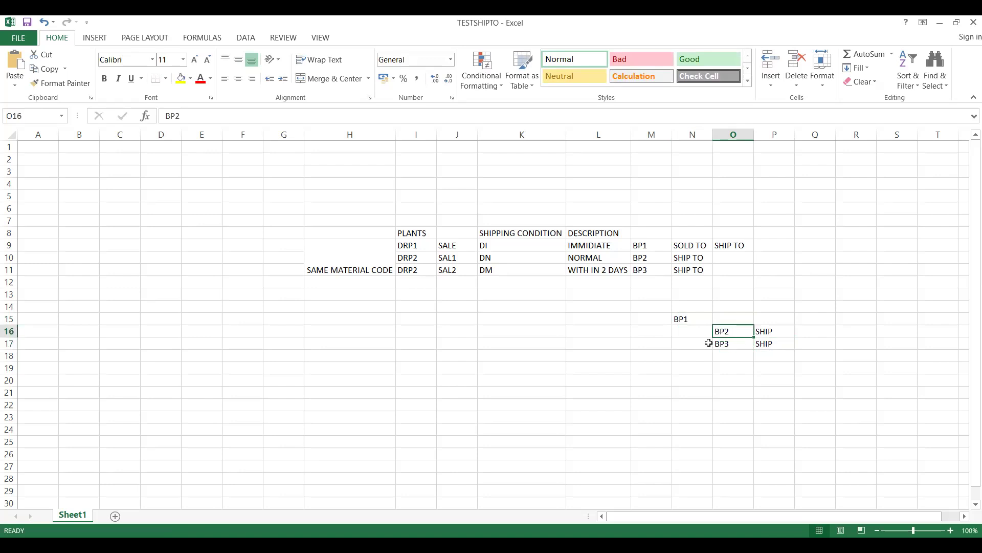
pyautogui.click(683, 318)
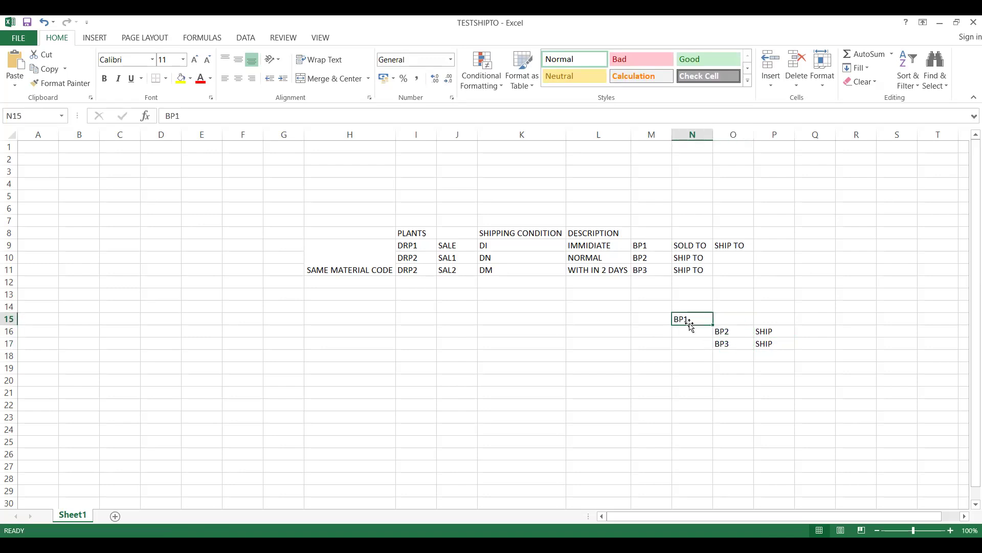
# Step: Enter the labels SOLD TO in cell M20 and SHIP TO in cell M21
pyautogui.click(645, 378)
pyautogui.write('S')
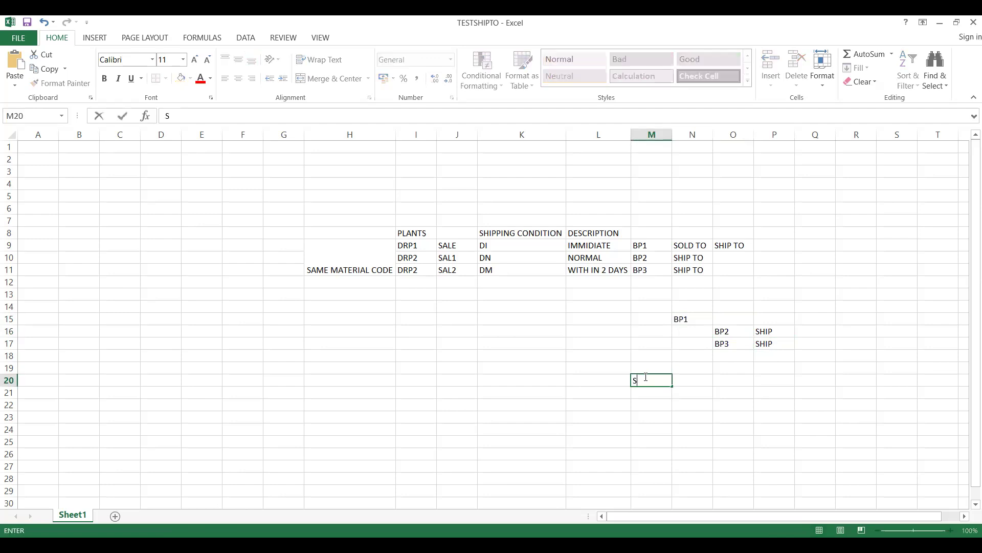
pyautogui.write('OLD TO')
pyautogui.press('Return')
pyautogui.write('SHIP TO')
# Step: Enter BP1 in cells N20 and N21 as both the sold-to and the ship-to partner
pyautogui.click(683, 378)
pyautogui.write('BP1')
pyautogui.press('Return')
pyautogui.write('BP')
pyautogui.press('Return')
pyautogui.press('Up')
pyautogui.press('Up')
pyautogui.press('Up')
pyautogui.click(683, 377)
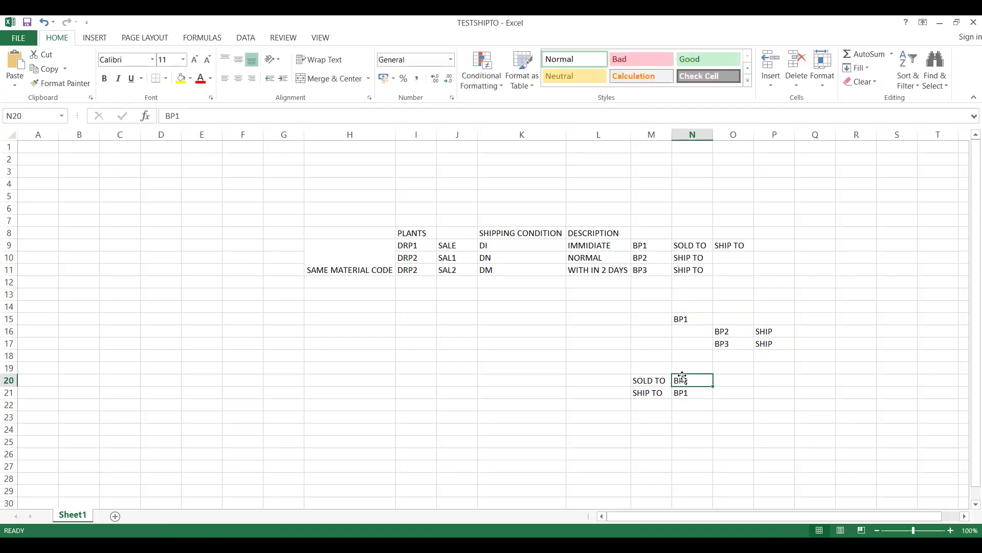
# Step: Change the shipping conditions to DN in cell K9 and DI in cell K10
pyautogui.click(482, 245)
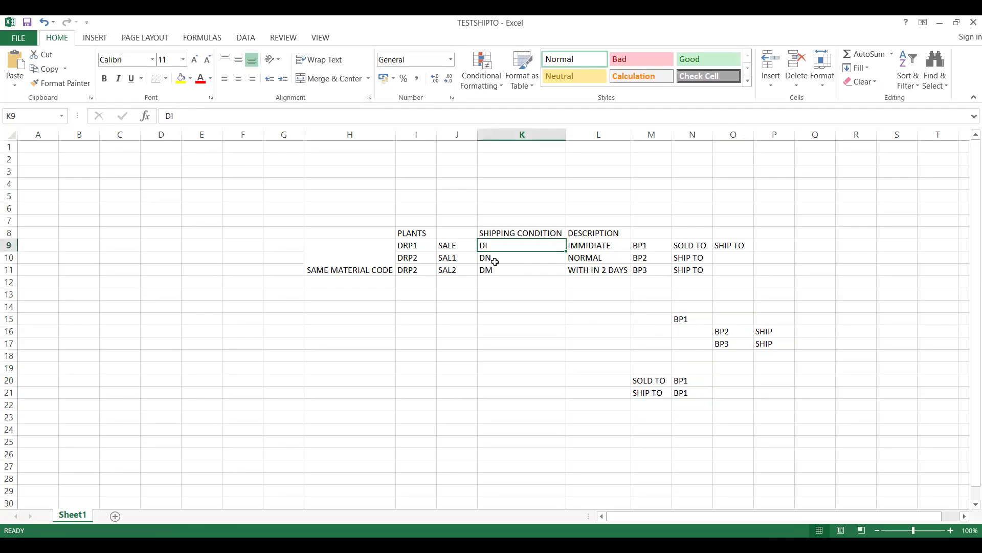
pyautogui.click(492, 256)
pyautogui.write('DI')
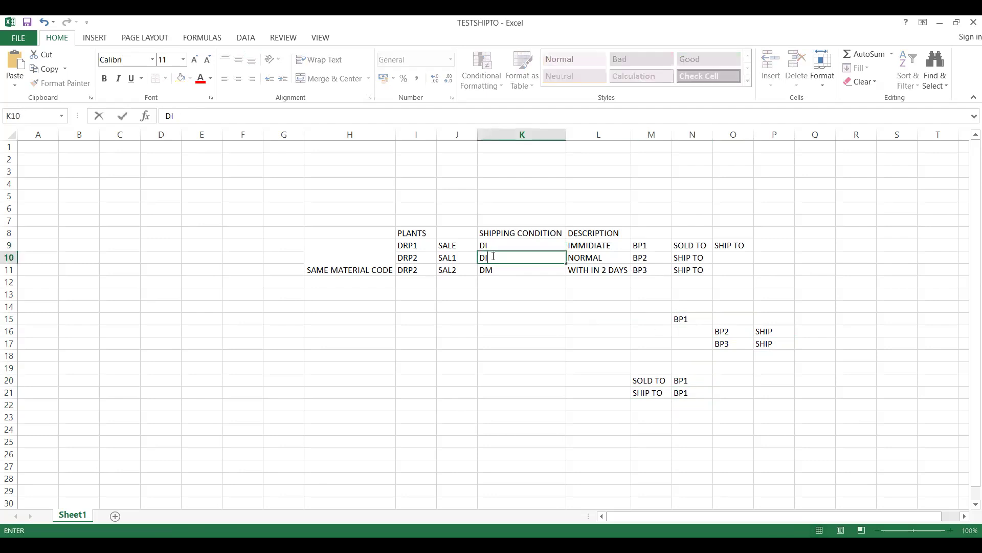
pyautogui.click(492, 244)
pyautogui.write('D')
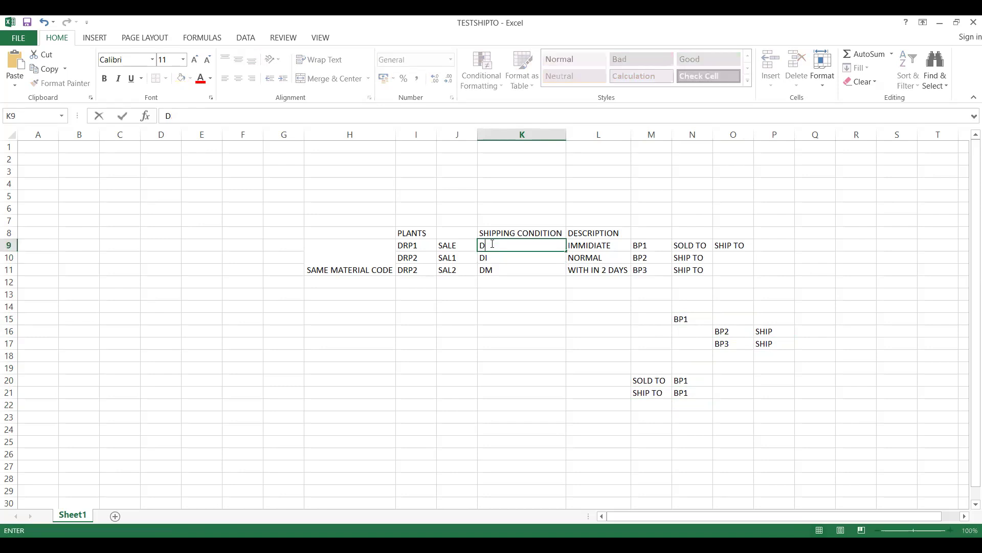
pyautogui.write('N')
pyautogui.click(516, 339)
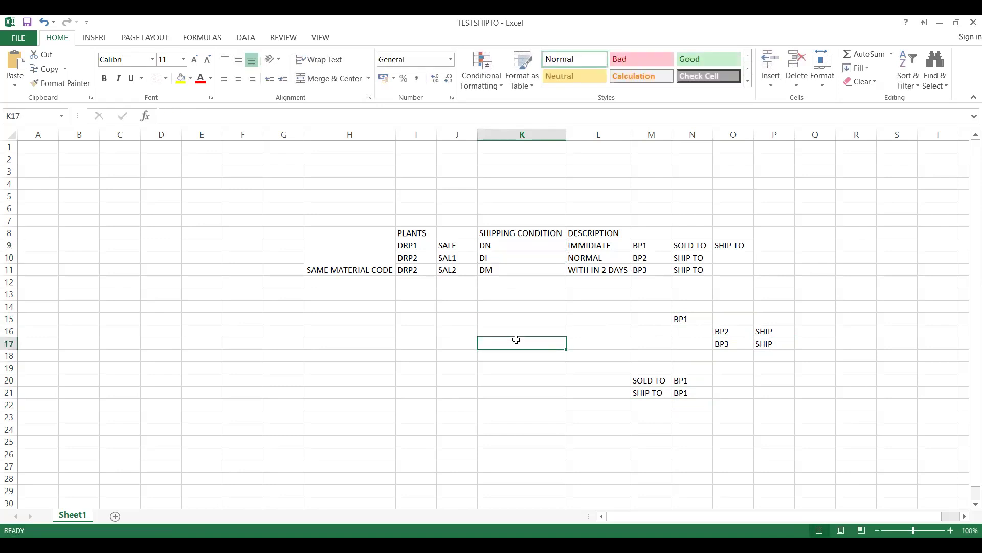
# Step: Change the descriptions to NORMAL in cell L9 and IMMIDIATE in cell L10
pyautogui.click(585, 257)
pyautogui.write('IMMIDIATE')
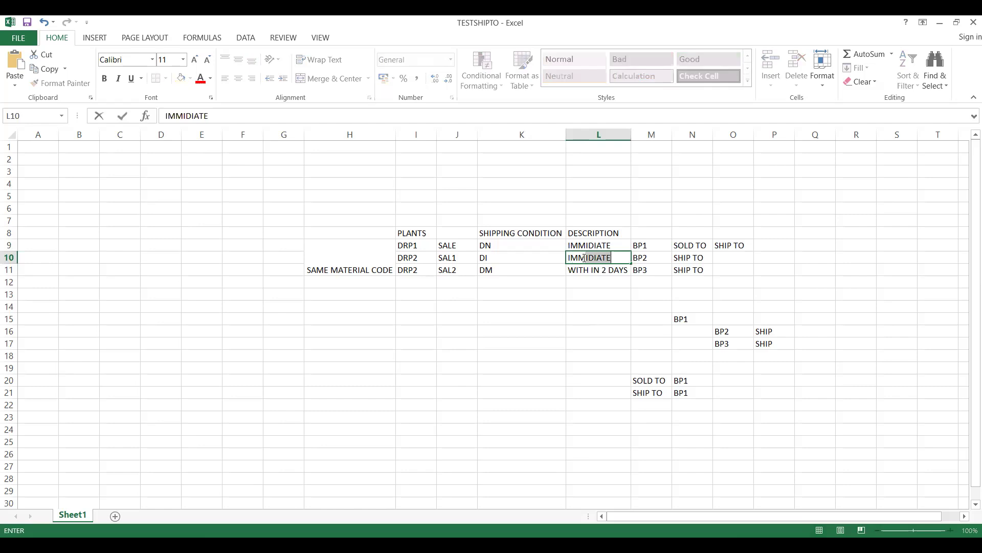
pyautogui.click(580, 246)
pyautogui.write('NORMAL')
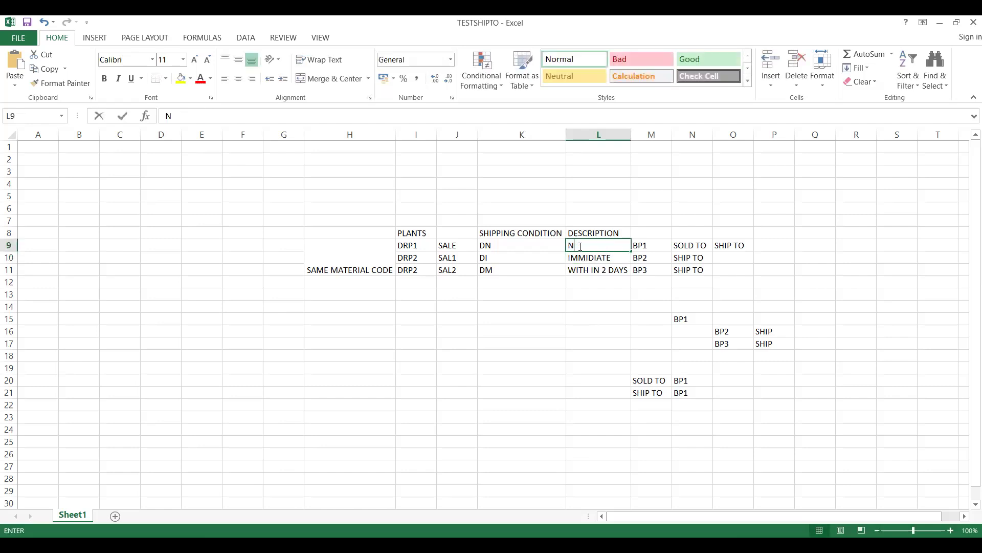
pyautogui.click(577, 281)
# Step: Enter NORMAL in cell O20 and DN in cell P20, beside the sold-to partner BP1
pyautogui.click(730, 379)
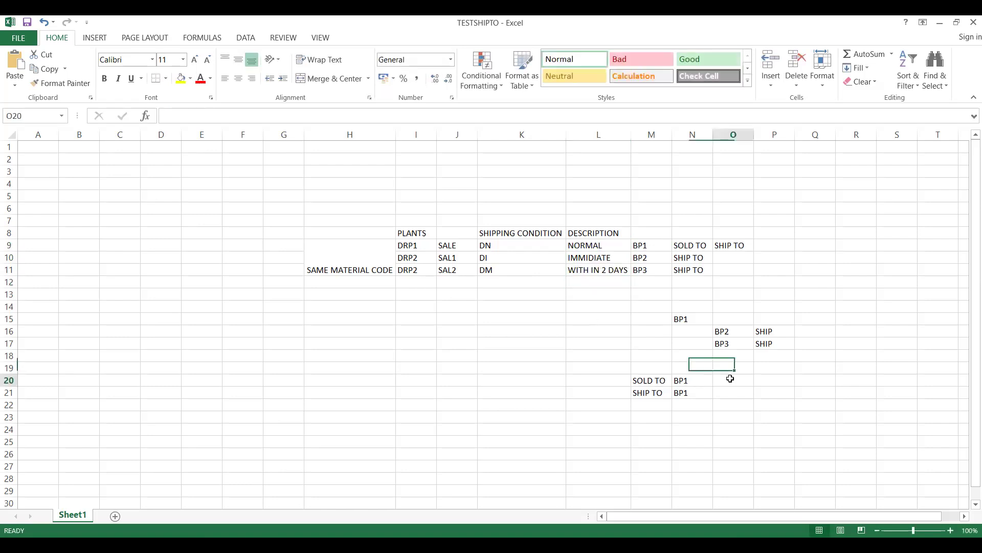
pyautogui.write('NOR')
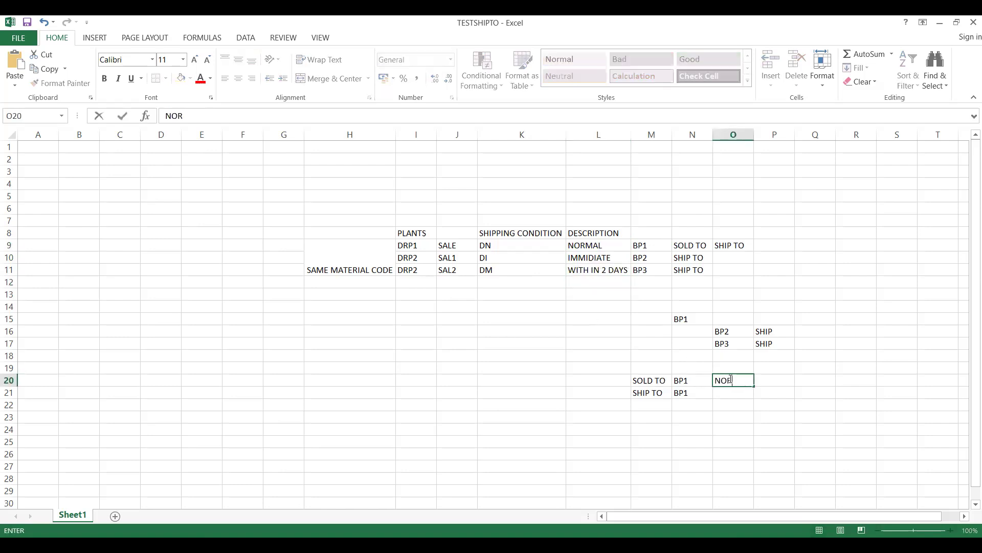
pyautogui.write('MAL')
pyautogui.click(786, 378)
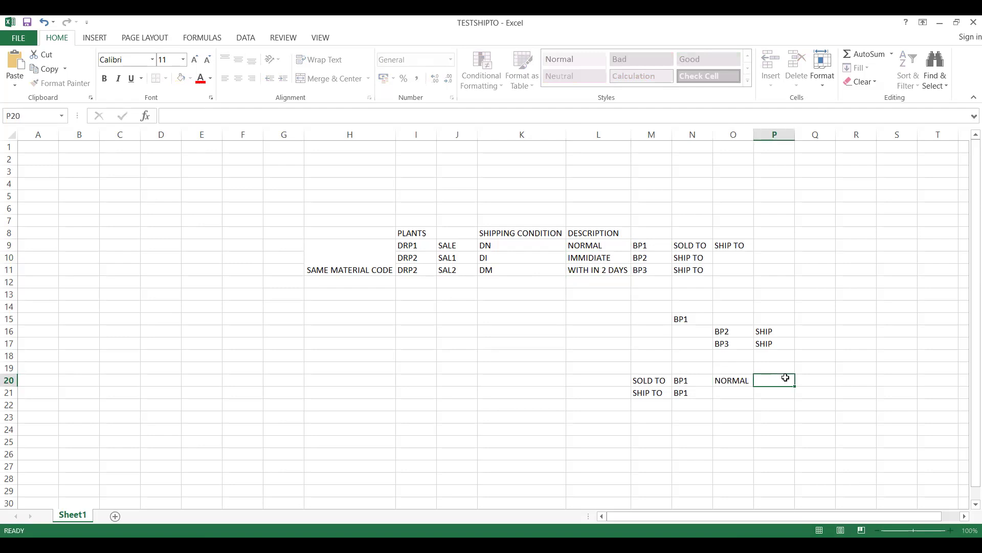
pyautogui.write('DN')
pyautogui.click(743, 394)
# Step: Enter the labels SOLD TO in cell M24 and SHIPTO in cell M25 for a second scenario
pyautogui.click(649, 423)
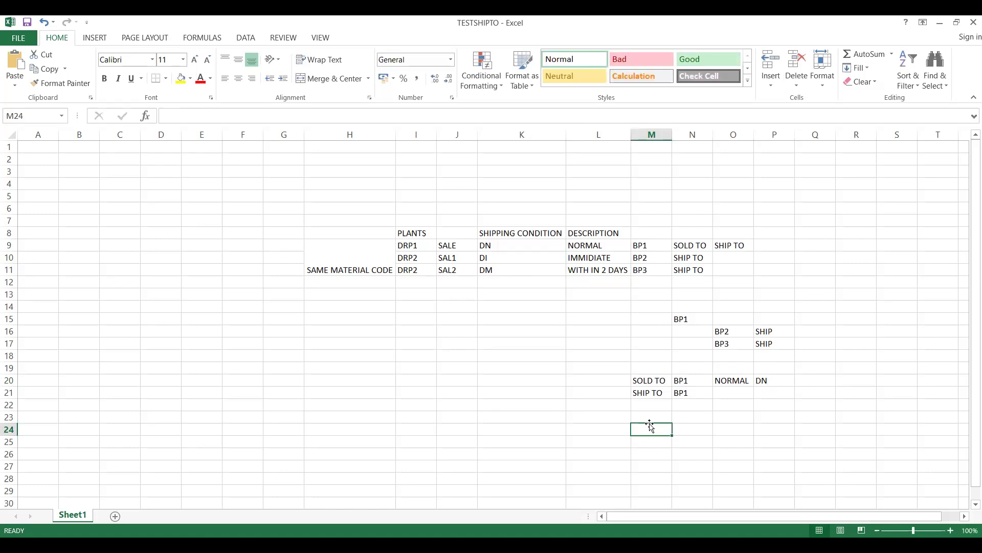
pyautogui.write('SH')
pyautogui.press('BackSpace')
pyautogui.write('OLD TO')
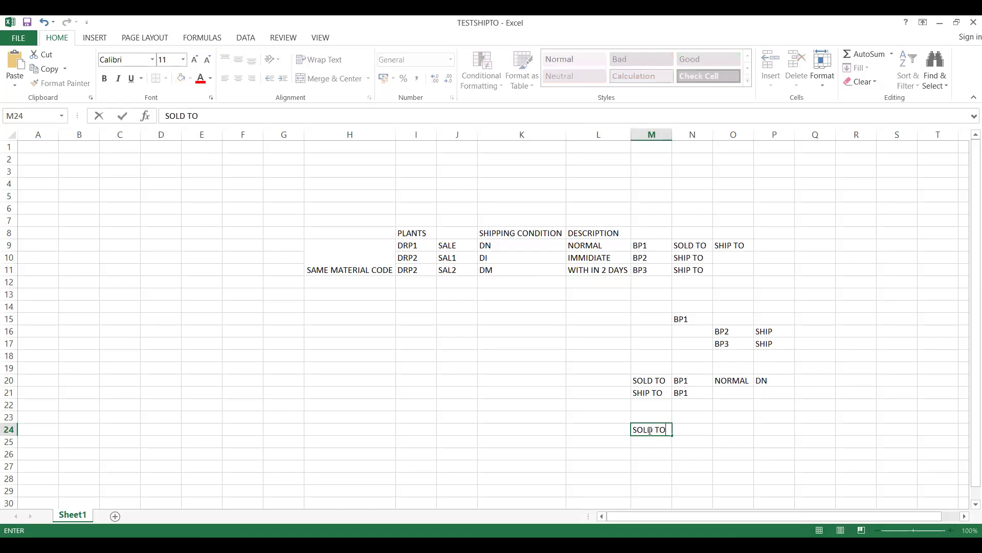
pyautogui.press('Return')
pyautogui.write('SHIPTO')
# Step: Enter BP1 in cell N24 as sold-to partner and BP2 in cell N25 as ship-to partner
pyautogui.click(692, 427)
pyautogui.write('BP1')
pyautogui.press('Return')
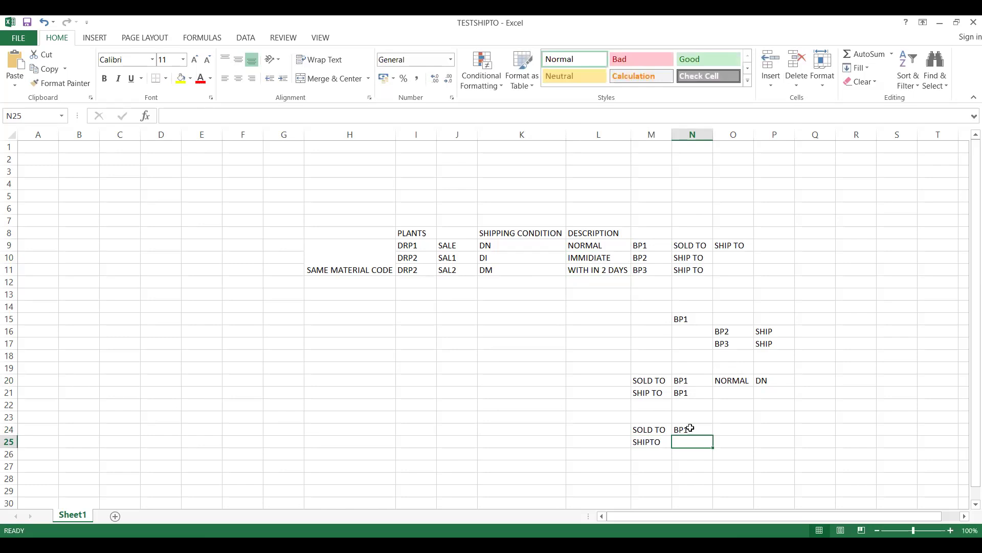
pyautogui.write('BP2')
pyautogui.press('Up')
pyautogui.press('Right')
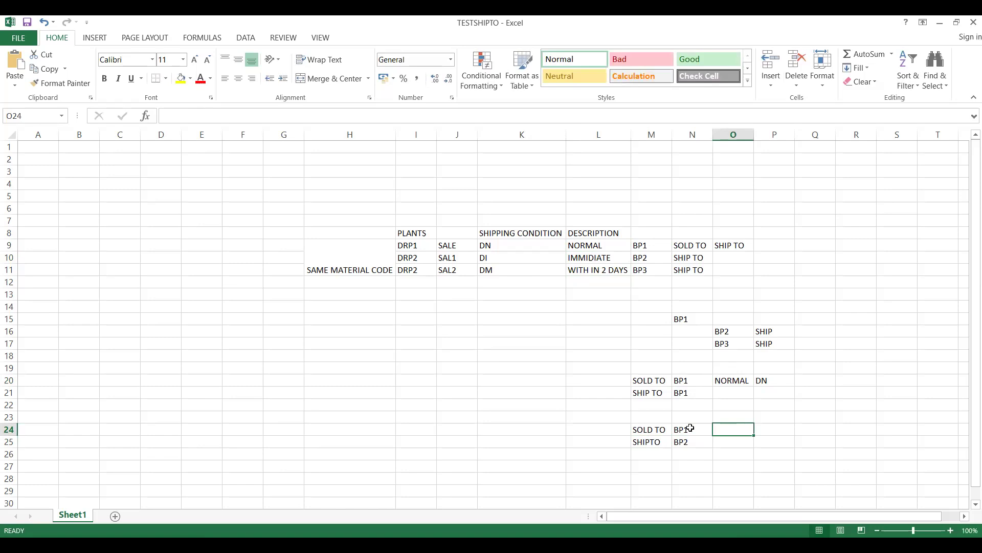
pyautogui.press('Left')
pyautogui.press('Left')
pyautogui.press('Left')
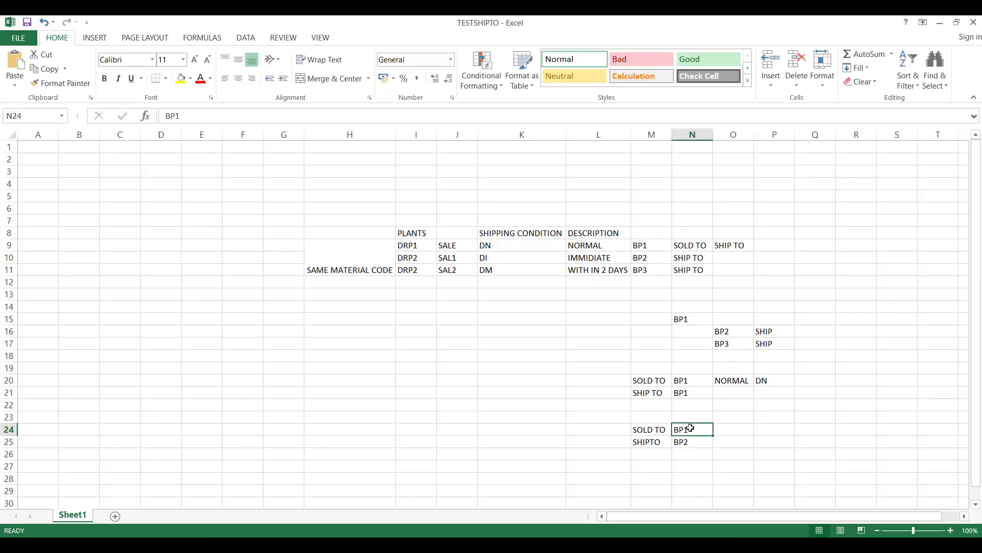
pyautogui.press('Right')
pyautogui.press('Right')
pyautogui.press('Right')
pyautogui.press('Right')
pyautogui.press('Right')
pyautogui.press('Left')
pyautogui.press('Left')
pyautogui.press('Left')
pyautogui.press('Left')
pyautogui.press('Left')
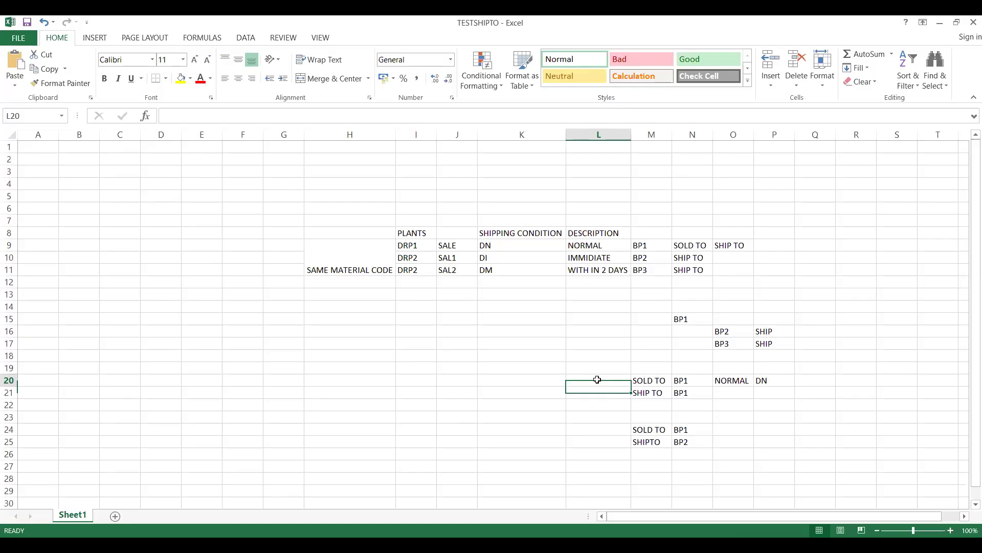
# Step: Label the two partner scenarios CASE1 in cell L20 and CASE2 in cell L24
pyautogui.write('CAS')
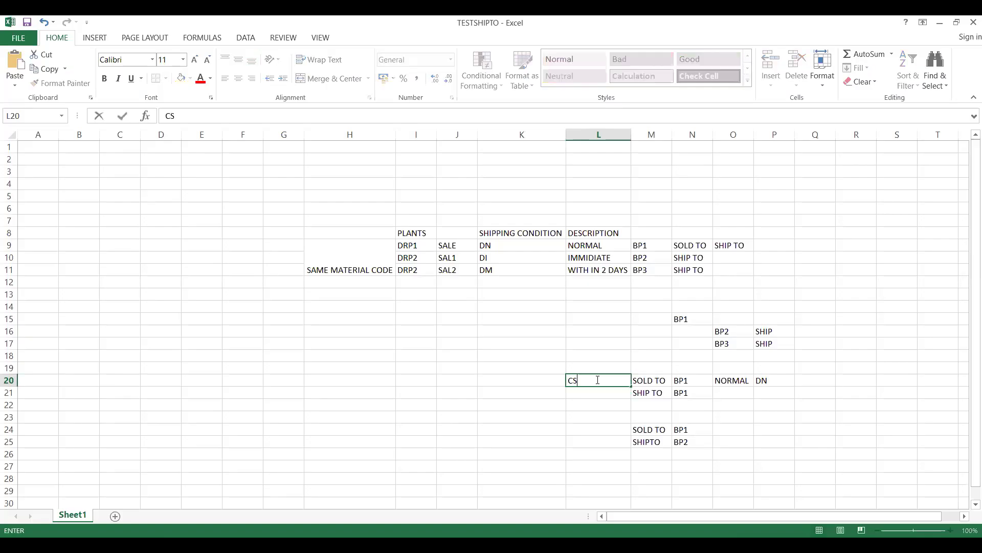
pyautogui.write('E1')
pyautogui.press('Return')
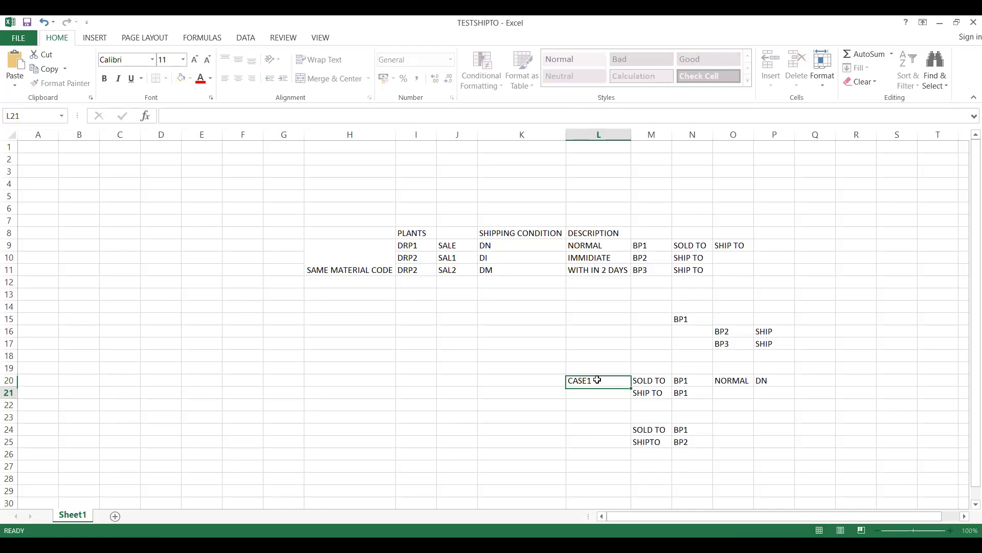
pyautogui.press('Down')
pyautogui.press('Down')
pyautogui.press('Down')
pyautogui.write('CASE')
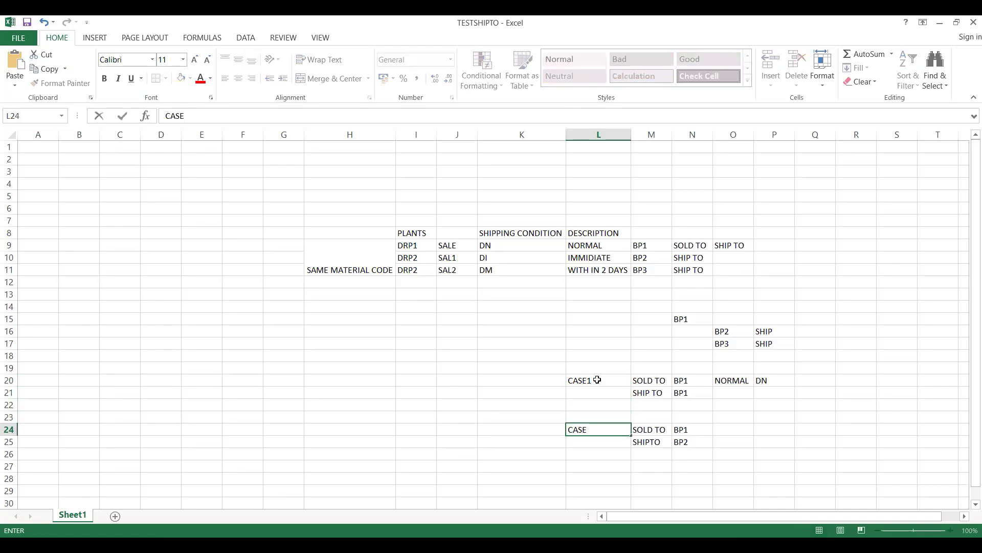
pyautogui.write('2')
pyautogui.press('Right')
pyautogui.press('Right')
pyautogui.press('Right')
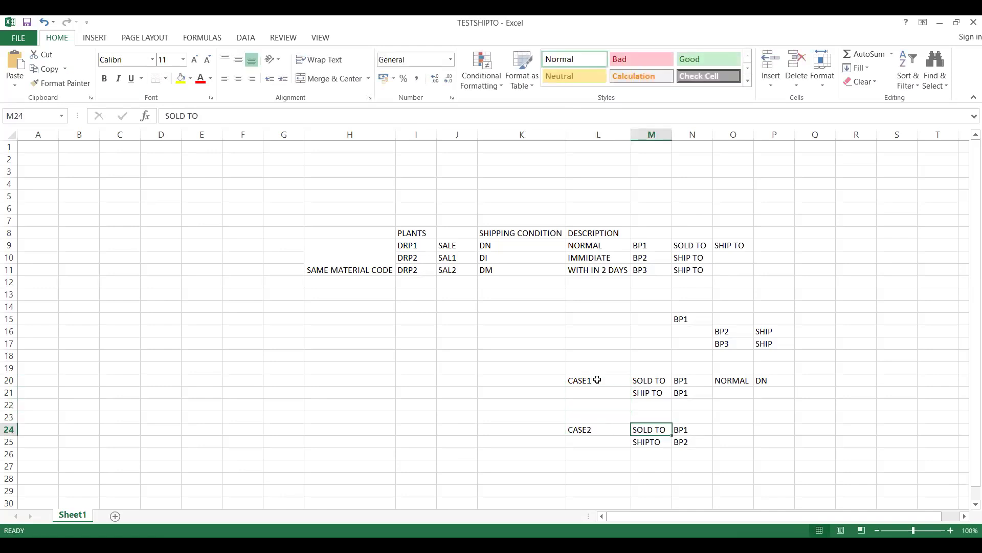
pyautogui.press('Left')
pyautogui.press('Right')
pyautogui.press('Up')
pyautogui.press('Up')
pyautogui.press('Up')
pyautogui.press('Up')
pyautogui.press('Down')
pyautogui.press('Down')
pyautogui.press('Down')
pyautogui.press('Down')
pyautogui.press('Down')
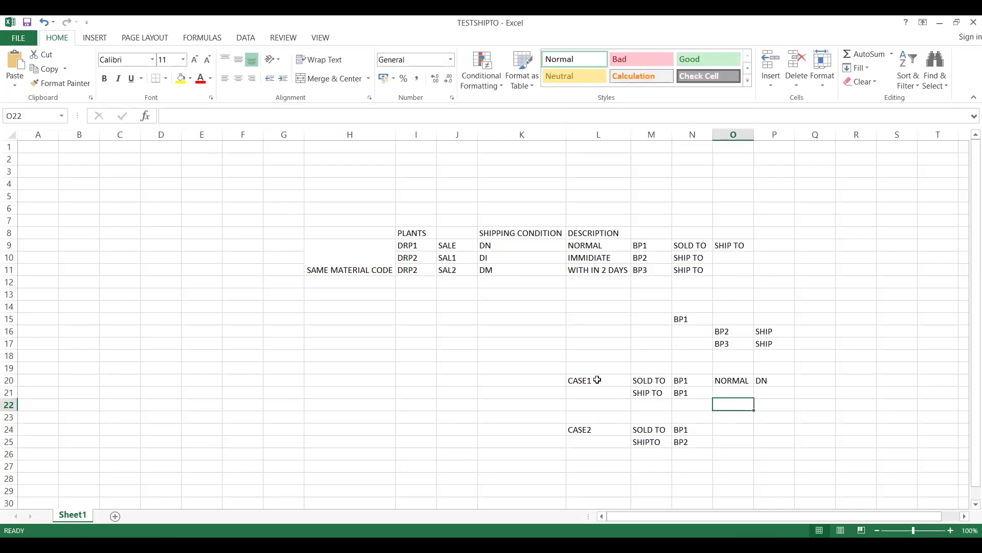
pyautogui.press('Up')
pyautogui.press('Up')
# Step: Enter NORMAL in cell O24 and DN in cell P24 for the CASE2 sold-to partner BP1
pyautogui.press('Down')
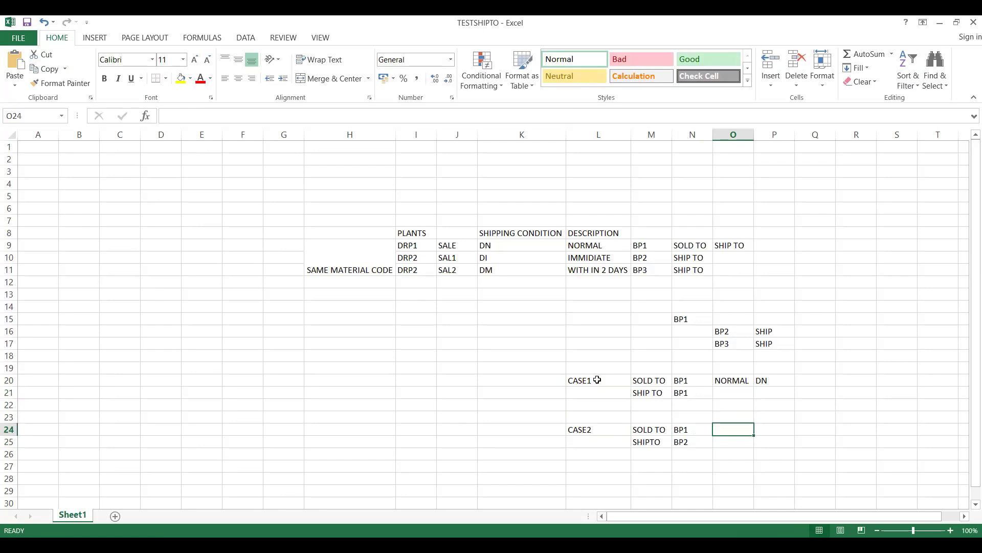
pyautogui.write('BOR')
pyautogui.press('BackSpace')
pyautogui.press('BackSpace')
pyautogui.press('BackSpace')
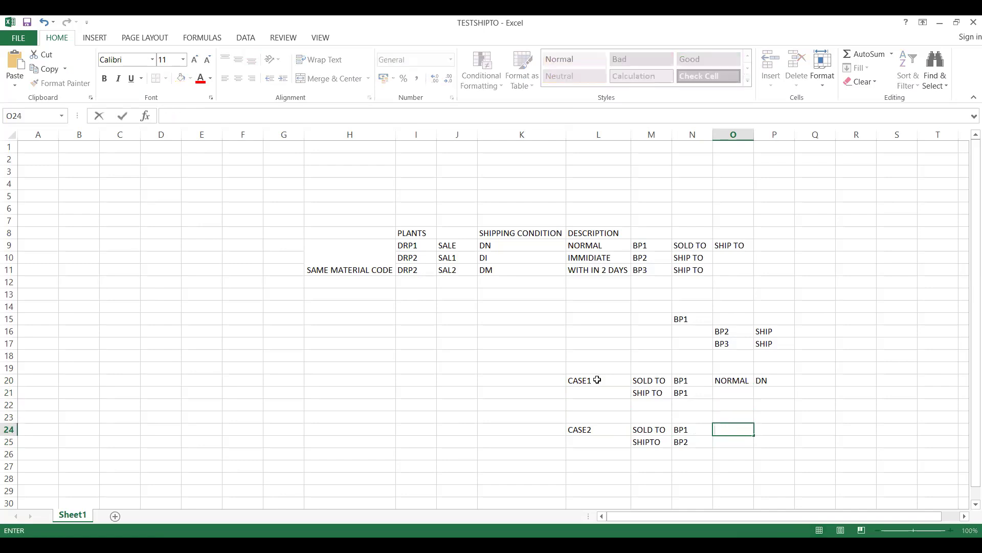
pyautogui.write('NORMAL')
pyautogui.press('Return')
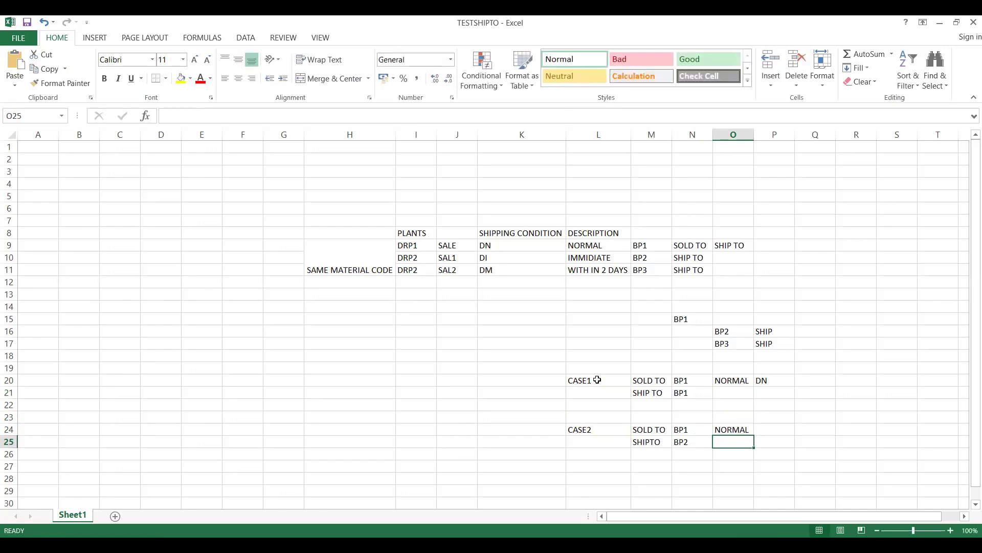
pyautogui.press('Up')
pyautogui.press('Right')
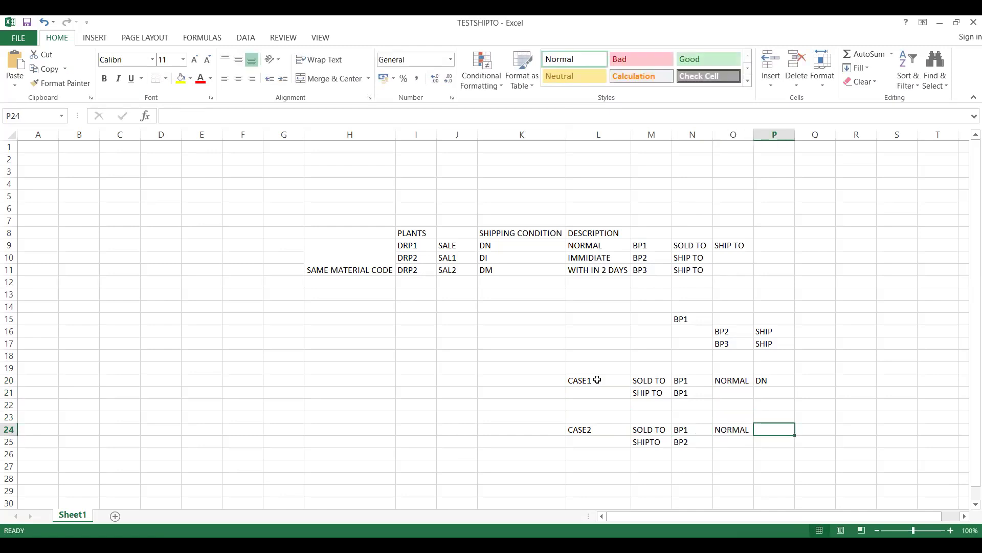
pyautogui.write('DN')
pyautogui.press('Return')
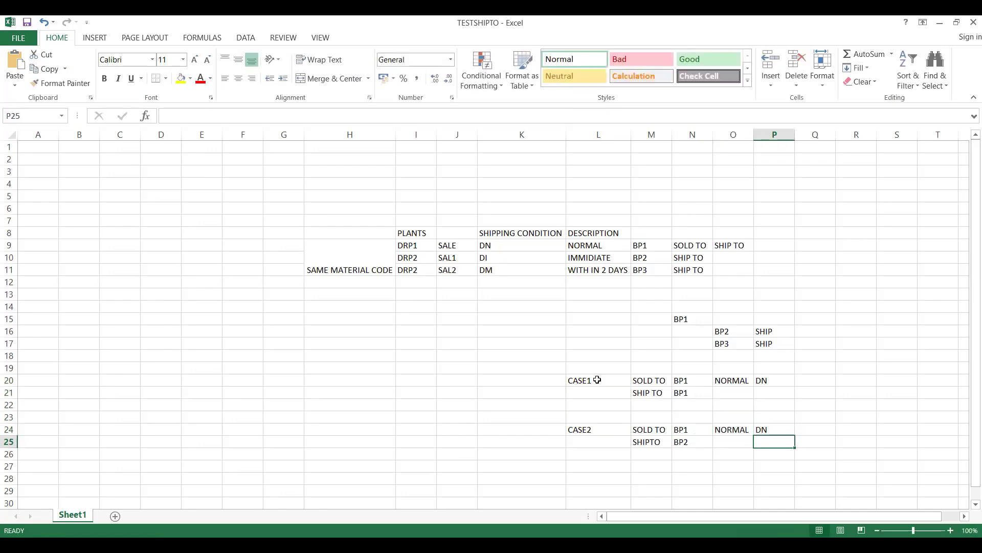
# Step: Enter IMMIDI in cell O25 and DI in cell P25 for the CASE2 ship-to partner BP2
pyautogui.press('Left')
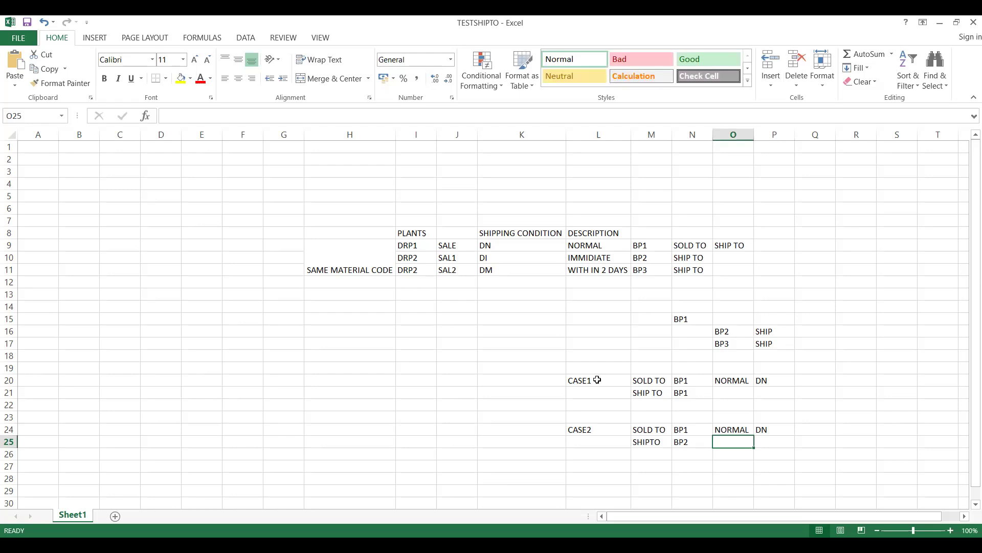
pyautogui.write('IMMIDI')
pyautogui.press('Tab')
pyautogui.write('DI')
pyautogui.press('Tab')
pyautogui.press('Left')
pyautogui.press('Left')
pyautogui.press('Right')
pyautogui.press('Right')
# Step: Enter A in cell Q24 and DI in cell R25 beside the CASE2 rows
pyautogui.press('Up')
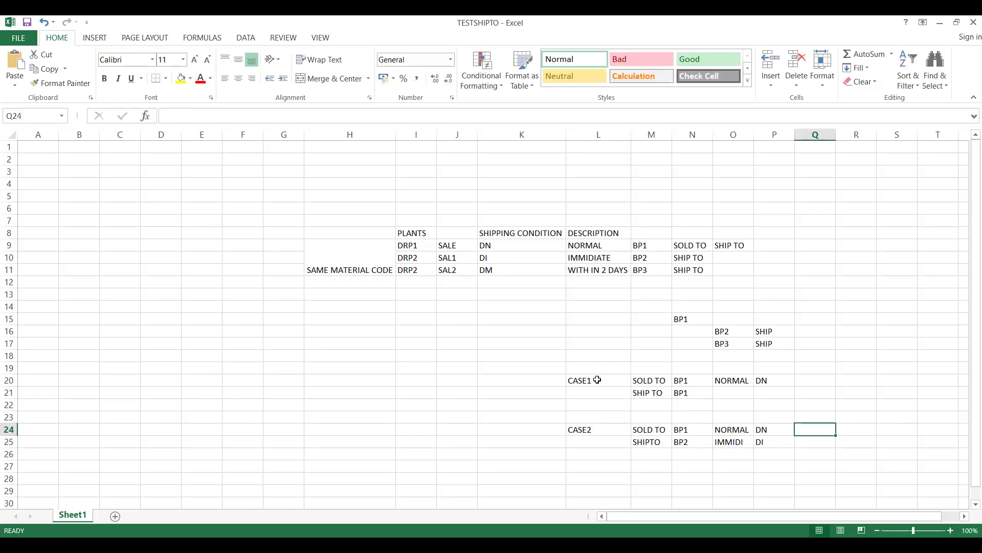
pyautogui.write('A')
pyautogui.press('Tab')
pyautogui.press('Down')
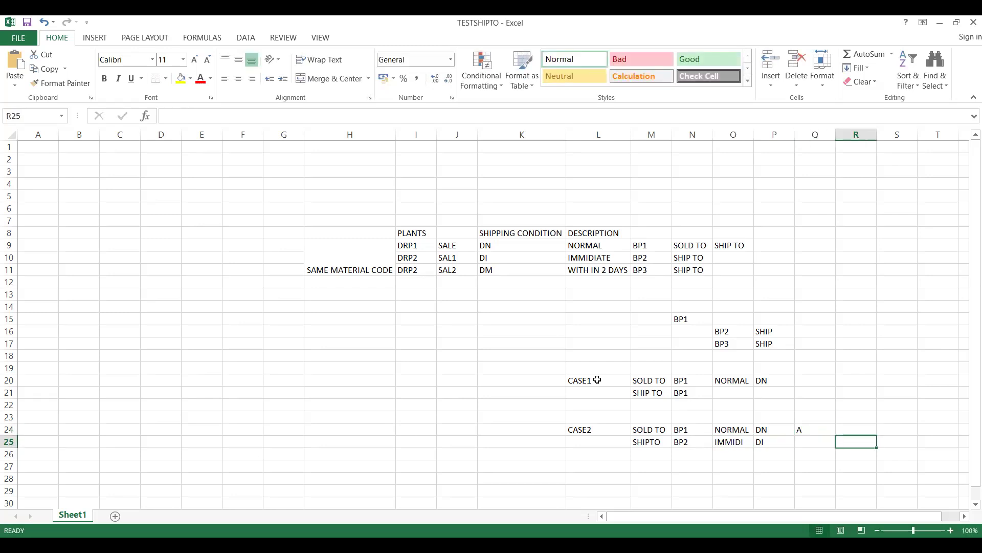
pyautogui.write('DI')
pyautogui.press('Up')
pyautogui.press('Up')
pyautogui.press('Up')
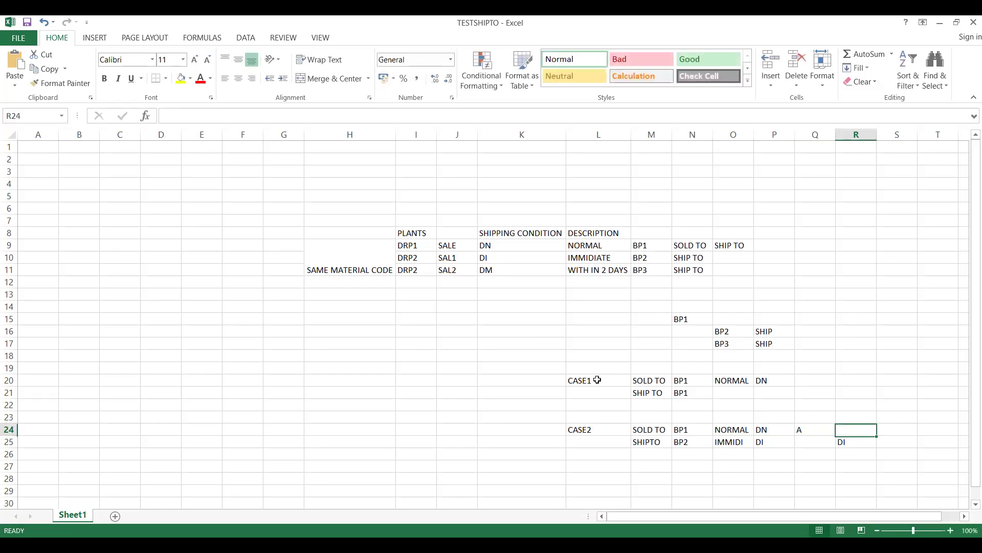
pyautogui.press('Down')
pyautogui.press('Down')
pyautogui.press('Down')
pyautogui.press('Down')
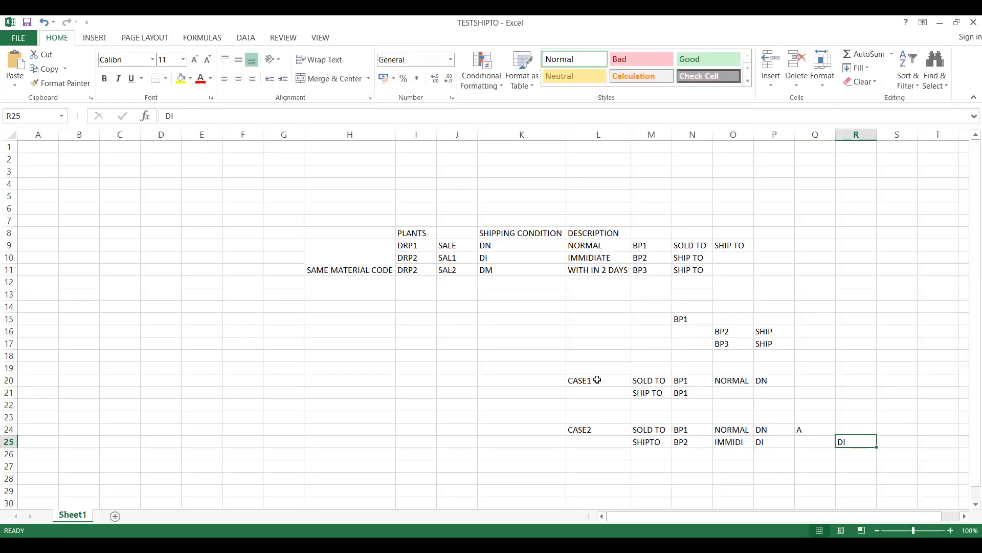
pyautogui.press('Left')
pyautogui.press('Left')
pyautogui.press('Left')
pyautogui.press('Up')
pyautogui.press('Up')
pyautogui.press('Up')
pyautogui.press('Up')
pyautogui.press('Up')
pyautogui.press('Up')
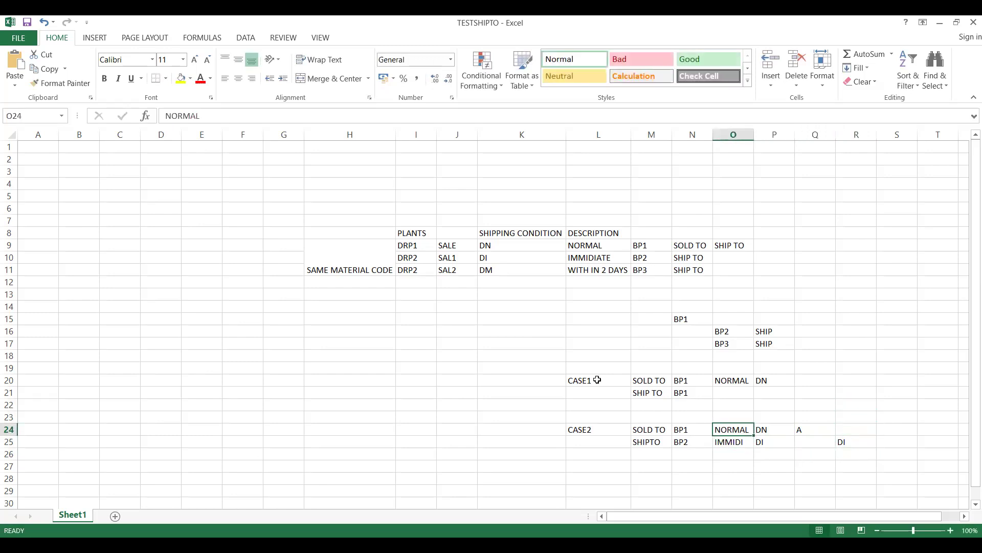
pyautogui.press('Right')
pyautogui.press('Right')
pyautogui.press('Left')
pyautogui.press('Left')
pyautogui.press('Down')
pyautogui.press('Up')
pyautogui.press('Down')
# Step: Copy NORMAL and DN from O20:P20 to the CASE1 ship-to row in O21:P21
pyautogui.press('Up')
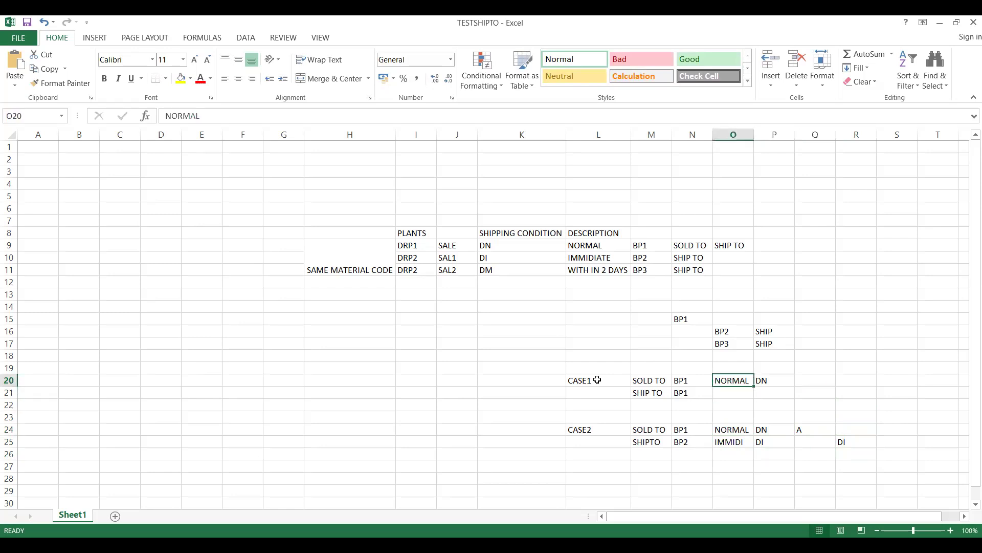
pyautogui.hotkey('shift', 'Right')
pyautogui.hotkey('ctrl', 'c')
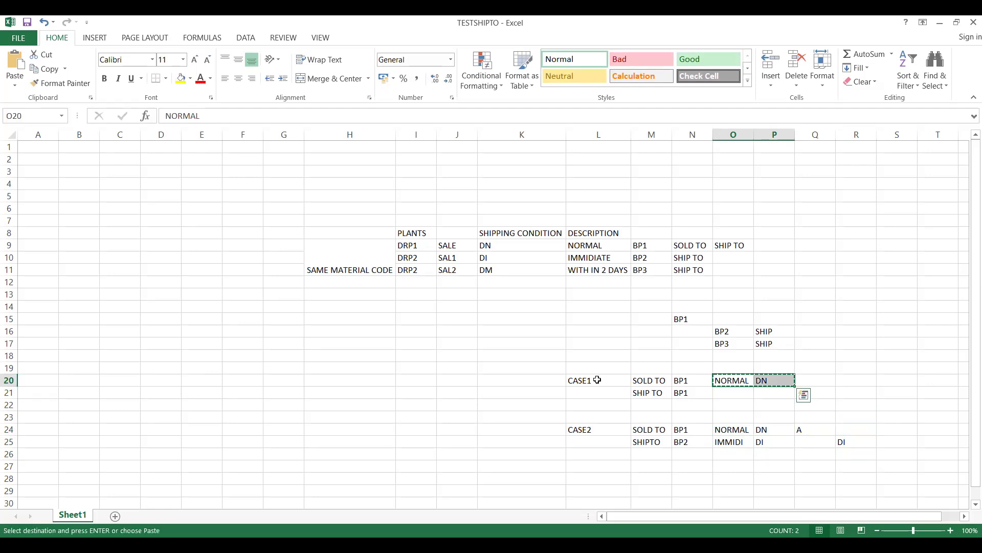
pyautogui.press('Down')
pyautogui.hotkey('ctrl', 'v')
pyautogui.press('Down')
pyautogui.press('Up')
pyautogui.press('Up')
pyautogui.press('Down')
pyautogui.press('Up')
# Step: Copy the CASE2 block L24:P25 and paste it starting at cell L27
pyautogui.press('Down')
pyautogui.press('Down')
pyautogui.press('Down')
pyautogui.press('Down')
pyautogui.press('Left')
pyautogui.press('Left')
pyautogui.press('Left')
pyautogui.press('Left')
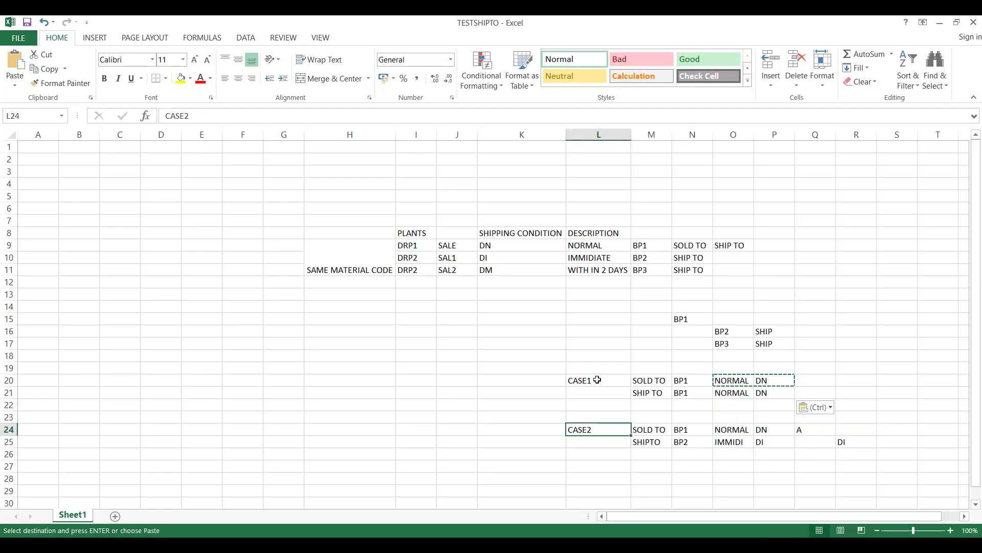
pyautogui.press('Right')
pyautogui.hotkey('shift', 'Down')
pyautogui.hotkey('shift', 'Right')
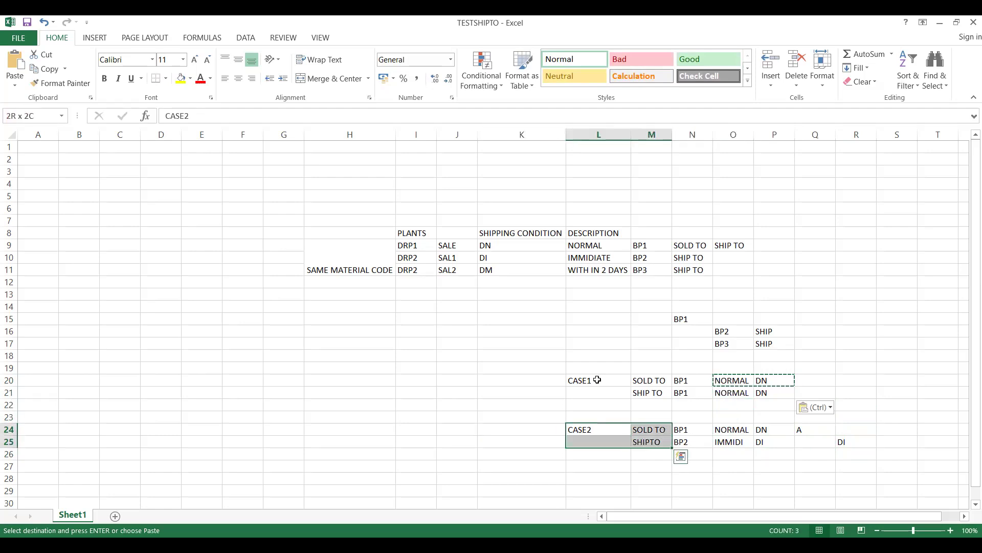
pyautogui.hotkey('shift', 'Right')
pyautogui.hotkey('shift', 'Right')
pyautogui.hotkey('shift', 'Right')
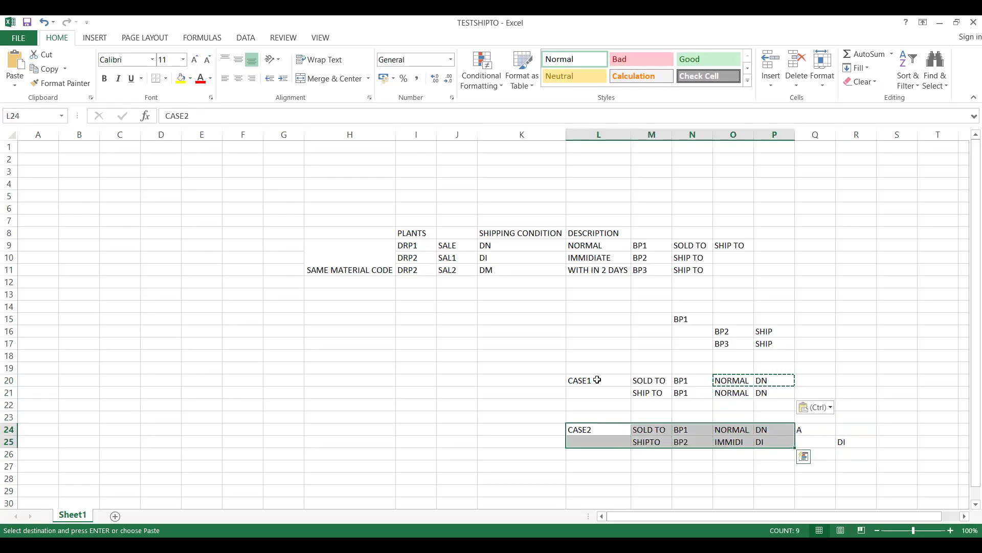
pyautogui.hotkey('shift', 'Right')
pyautogui.hotkey('shift', 'Right')
pyautogui.hotkey('shift', 'Left')
pyautogui.hotkey('shift', 'Right')
pyautogui.hotkey('shift', 'Left')
pyautogui.hotkey('shift', 'Left')
pyautogui.hotkey('ctrl', 'c')
pyautogui.press('Down')
pyautogui.press('Down')
pyautogui.press('Down')
pyautogui.hotkey('ctrl', 'v')
# Step: Change the label of the pasted block in cell L27 to CASE3
pyautogui.press('Up')
pyautogui.press('Down')
pyautogui.press('Down')
pyautogui.press('Right')
pyautogui.press('Left')
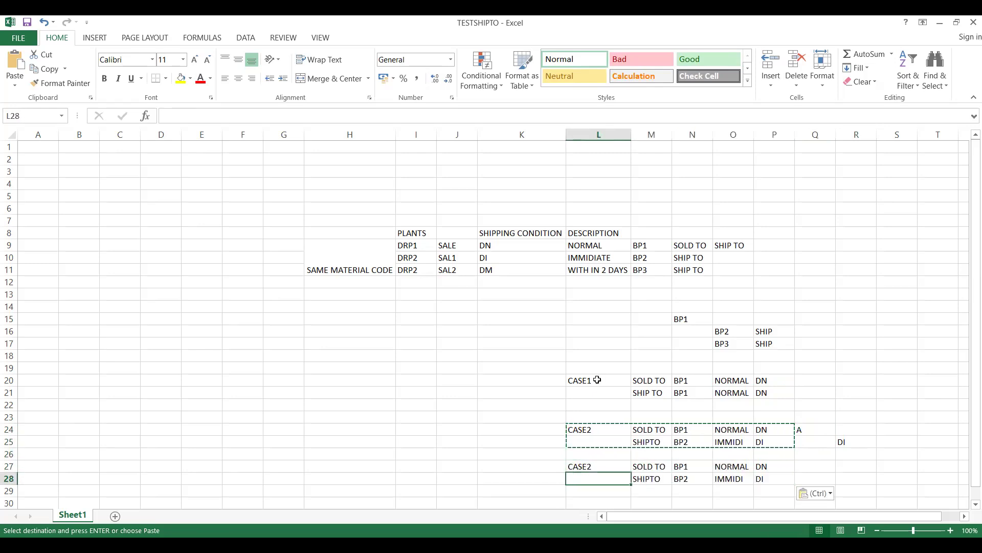
pyautogui.press('Up')
pyautogui.press('Escape')
pyautogui.write('CAS')
pyautogui.press('BackSpace')
pyautogui.write('SE3')
# Step: Set the CASE3 ship-to row to BP3 in N28, WITH IN 2 in O28 and DM in P28
pyautogui.press('Right')
pyautogui.press('Down')
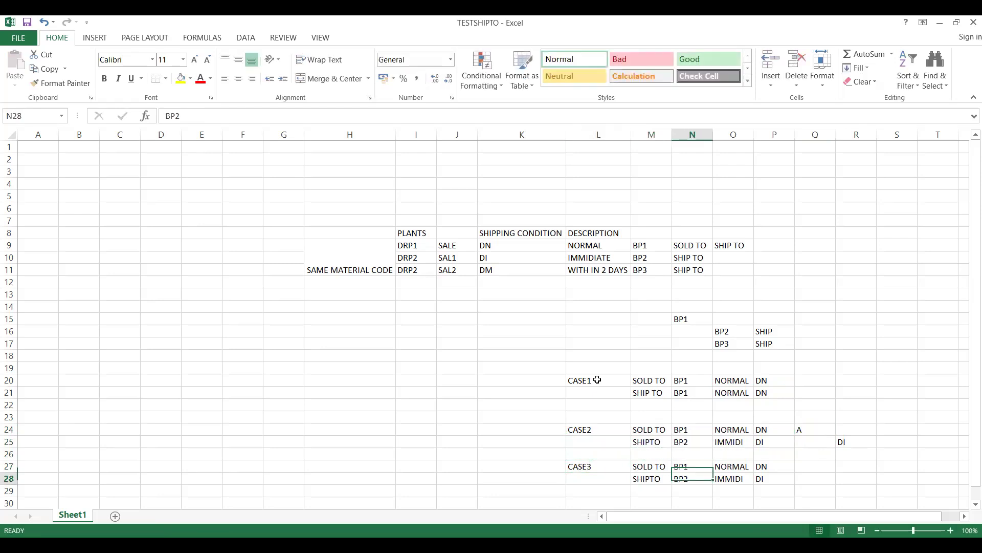
pyautogui.write('BP1')
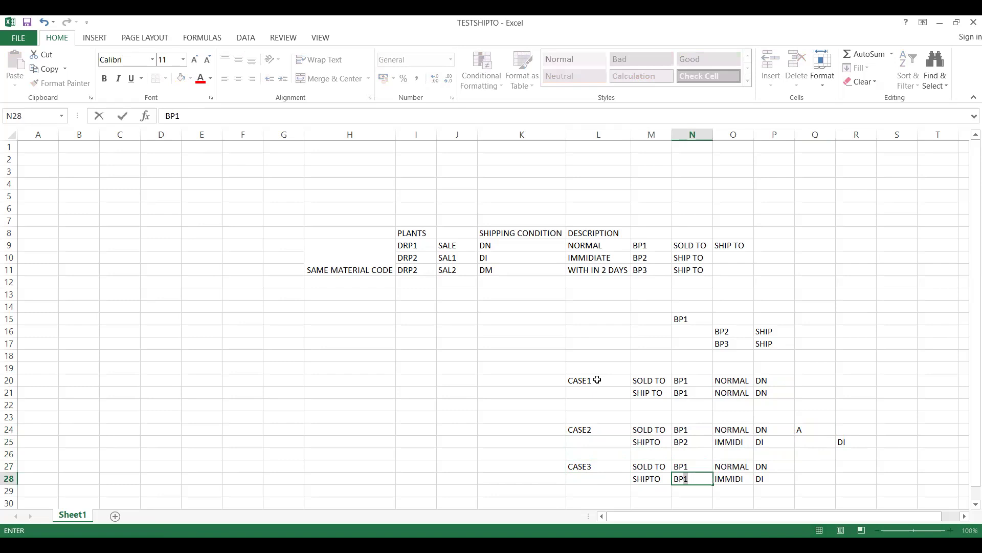
pyautogui.press('BackSpace')
pyautogui.write('3')
pyautogui.press('Right')
pyautogui.write('WITH IN 2')
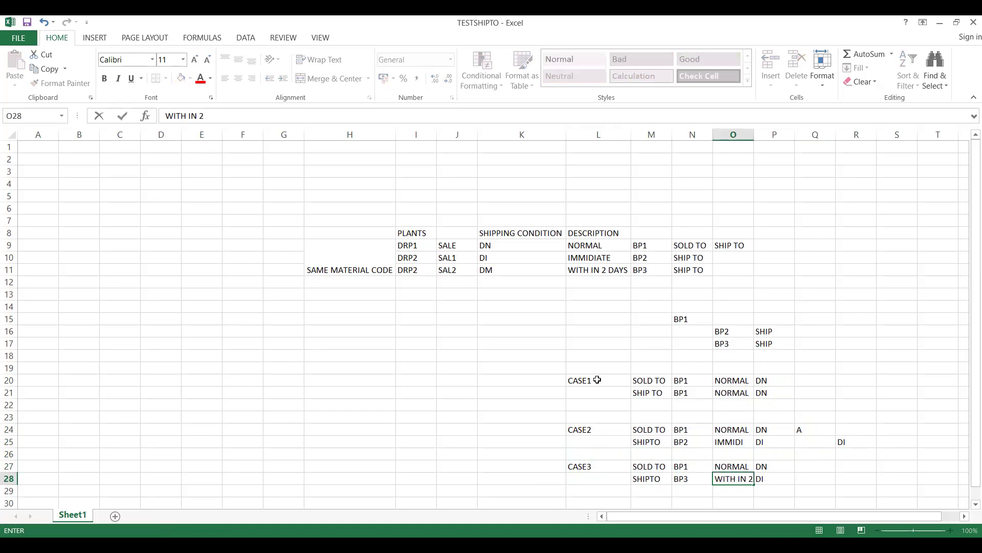
pyautogui.press('Right')
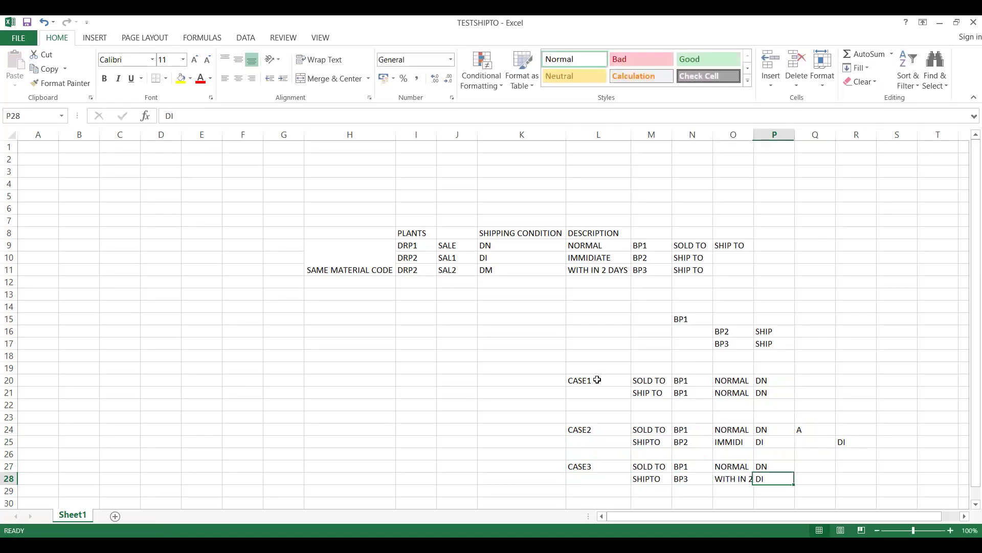
pyautogui.write('DM')
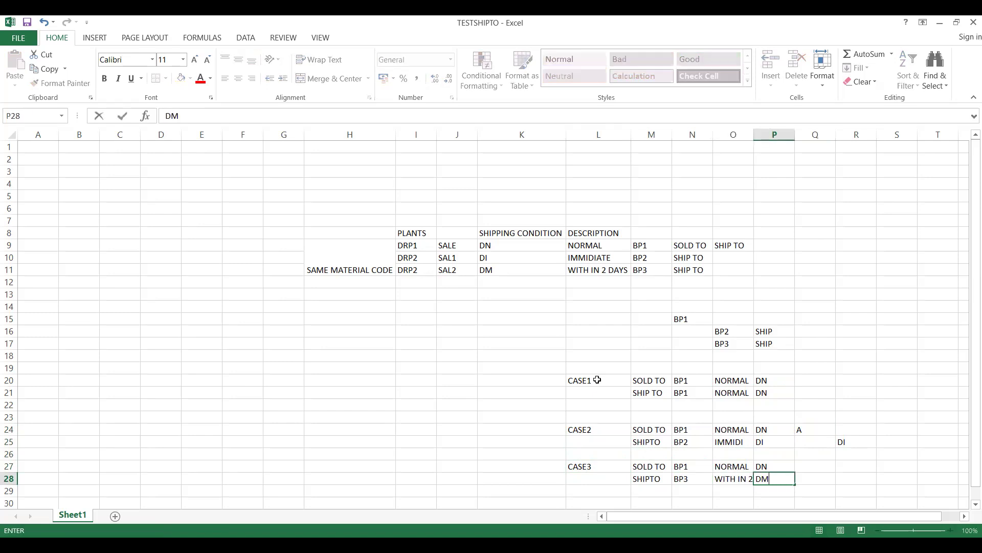
# Step: Enter A in cell Q27 and DM in cell R28 beside the CASE3 rows
pyautogui.press('Right')
pyautogui.press('Up')
pyautogui.write('A')
pyautogui.press('Return')
pyautogui.press('Right')
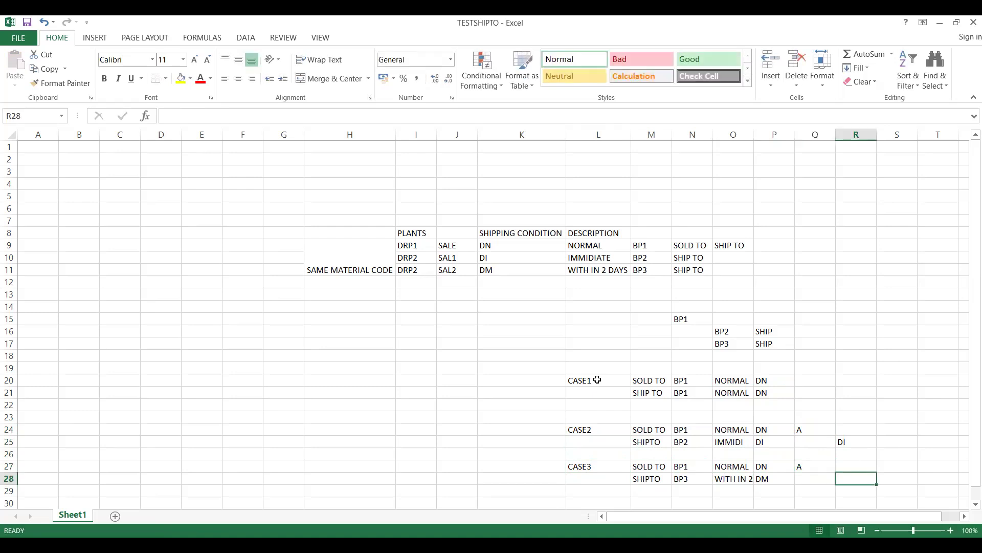
pyautogui.write('DM')
pyautogui.press('Return')
# Step: Label a fourth scenario CASE4 in cell L30
pyautogui.press('Down')
pyautogui.press('Down')
pyautogui.press('Down')
pyautogui.press('Down')
pyautogui.press('Left')
pyautogui.press('Left')
pyautogui.press('Left')
pyautogui.press('Left')
pyautogui.press('Left')
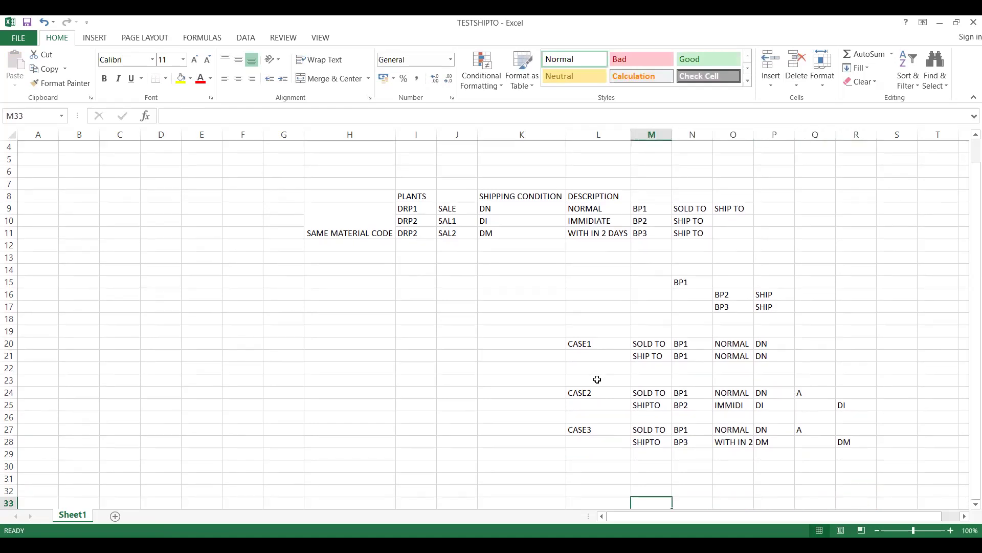
pyautogui.press('Up')
pyautogui.press('Up')
pyautogui.press('Left')
pyautogui.press('Up')
pyautogui.press('F2')
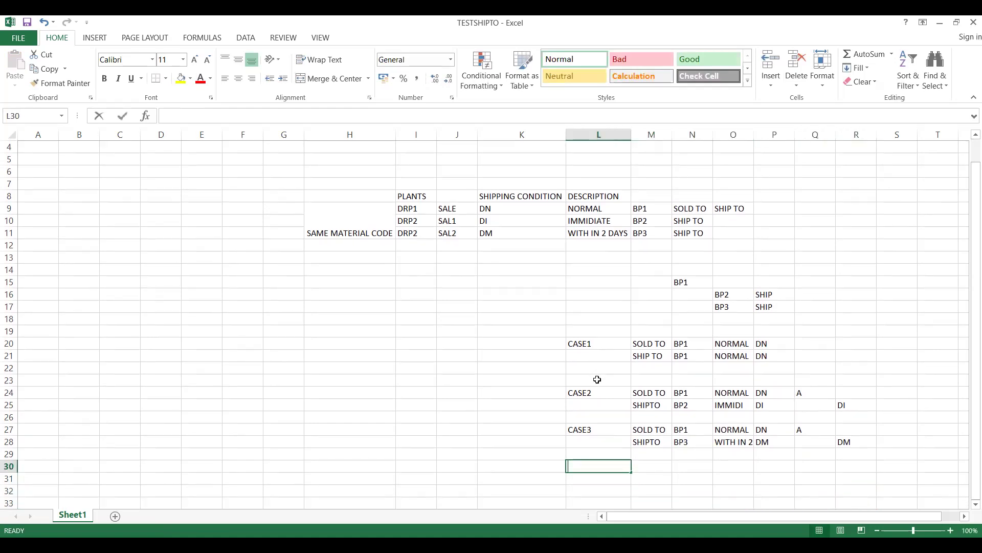
pyautogui.write('CASLE')
pyautogui.press('BackSpace')
pyautogui.press('BackSpace')
pyautogui.write('E')
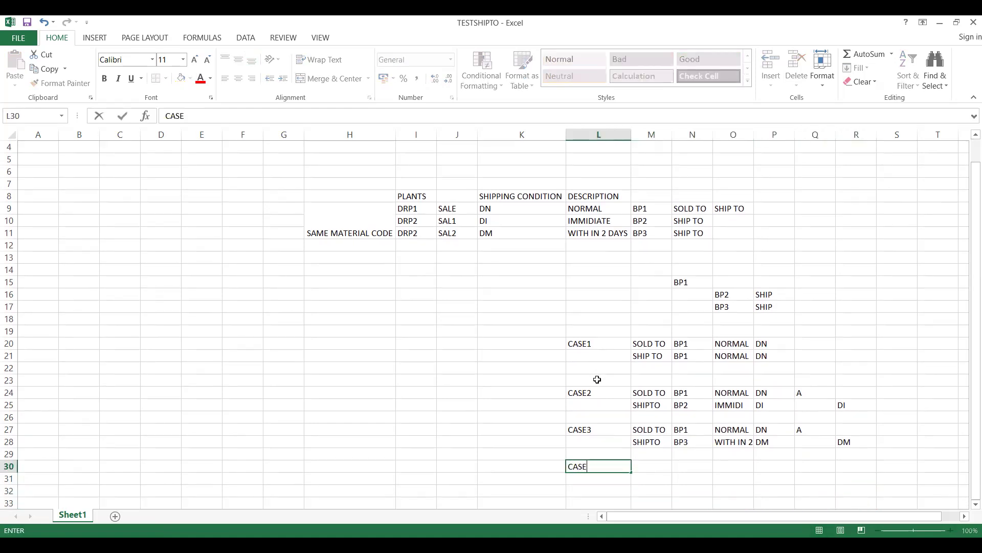
pyautogui.write('4')
pyautogui.press('Tab')
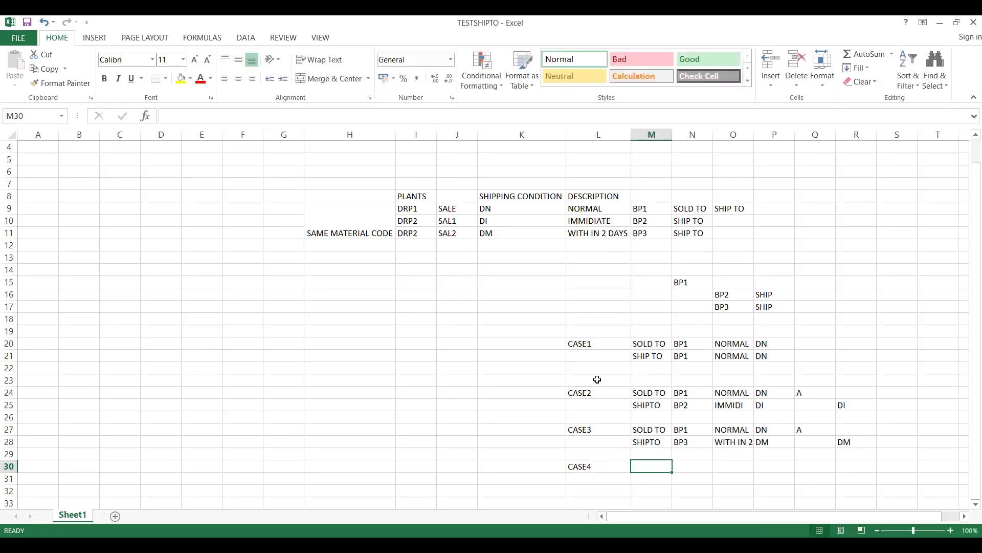
# Step: Copy the CASE2 sold-to and ship-to rows M24:R25 into the cells beside CASE4, starting at M30
pyautogui.click(646, 394)
pyautogui.hotkey('shift', 'Down')
pyautogui.hotkey('shift', 'Right')
pyautogui.hotkey('shift', 'Right')
pyautogui.hotkey('shift', 'Right')
pyautogui.hotkey('shift', 'Right')
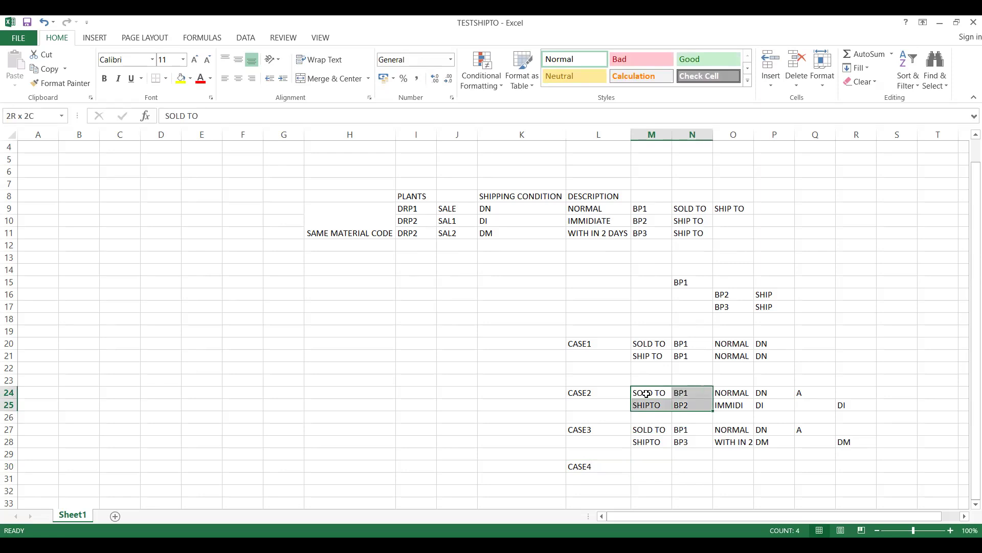
pyautogui.hotkey('shift', 'Right')
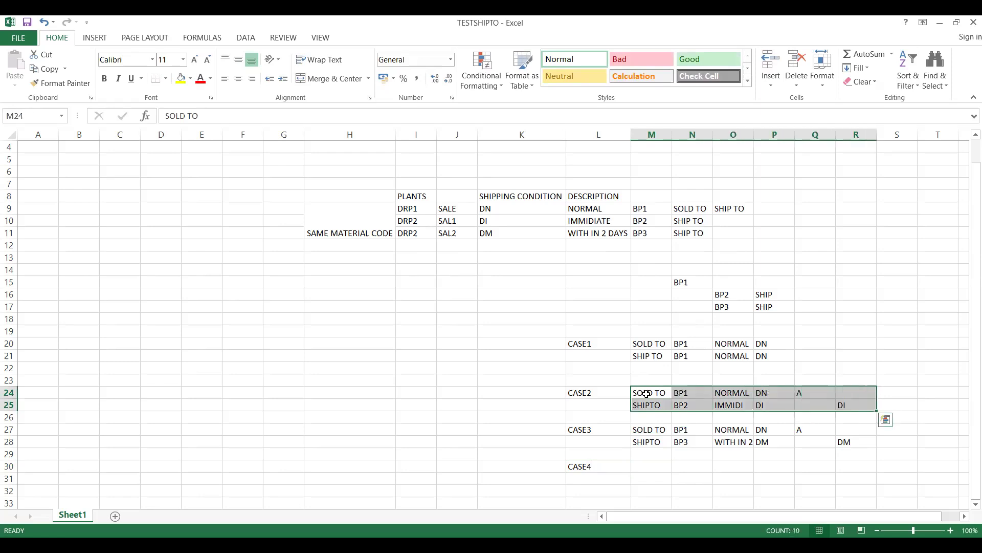
pyautogui.hotkey('ctrl', 'c')
pyautogui.press('Down')
pyautogui.press('Down')
pyautogui.press('Down')
pyautogui.press('Down')
pyautogui.press('Down')
pyautogui.press('Down')
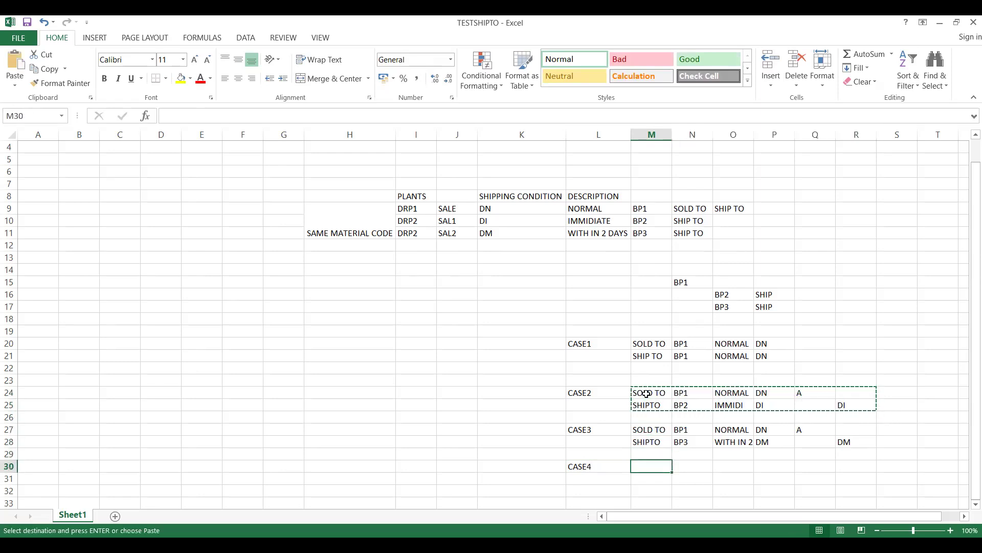
pyautogui.hotkey('ctrl', 'v')
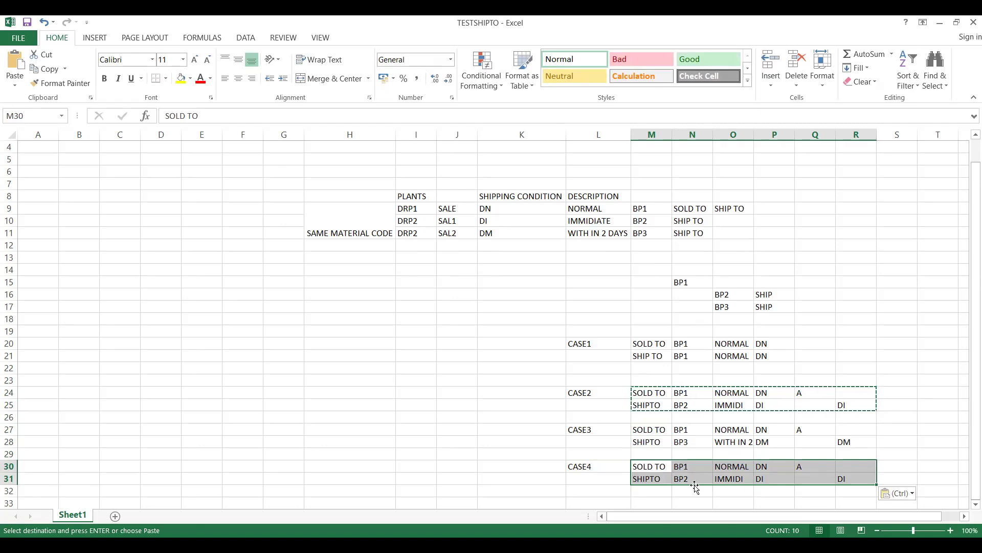
# Step: Clear the shipping condition description and code in O31:P31 of the CASE4 ship-to row
pyautogui.click(761, 479)
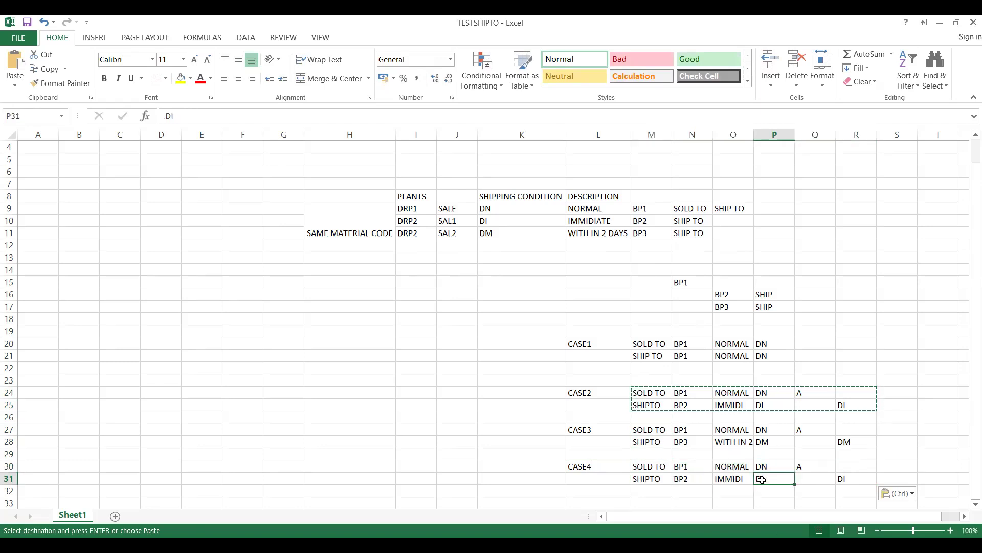
pyautogui.press('Left')
pyautogui.hotkey('shift', 'Right')
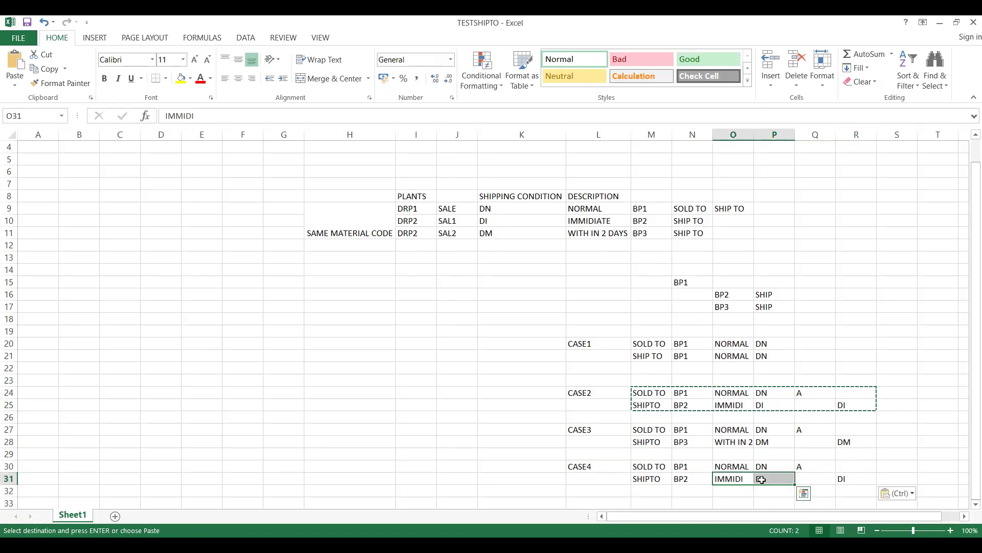
pyautogui.press('Delete')
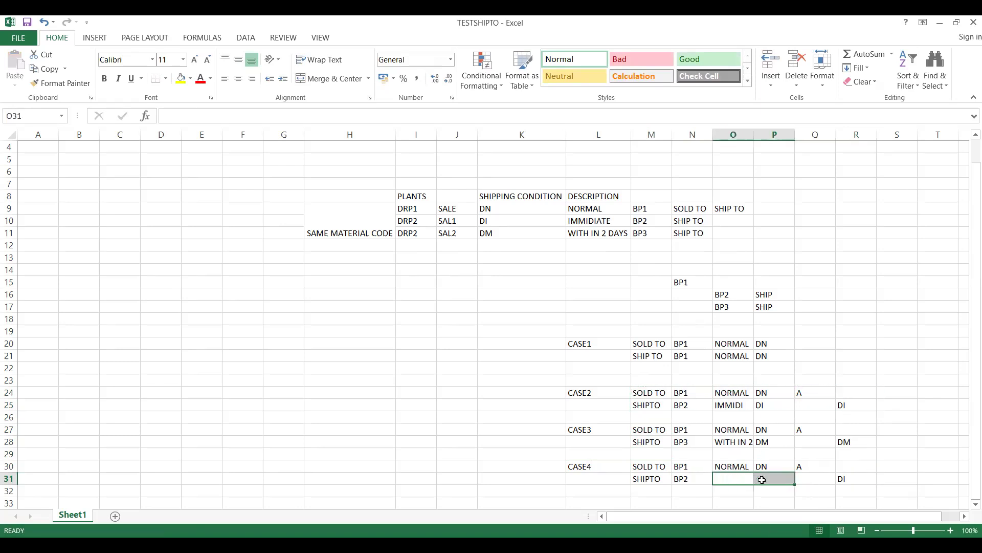
# Step: Enter B in cell Q30 and DN in cell R31 for CASE4
pyautogui.click(805, 469)
pyautogui.write('B')
pyautogui.press('Tab')
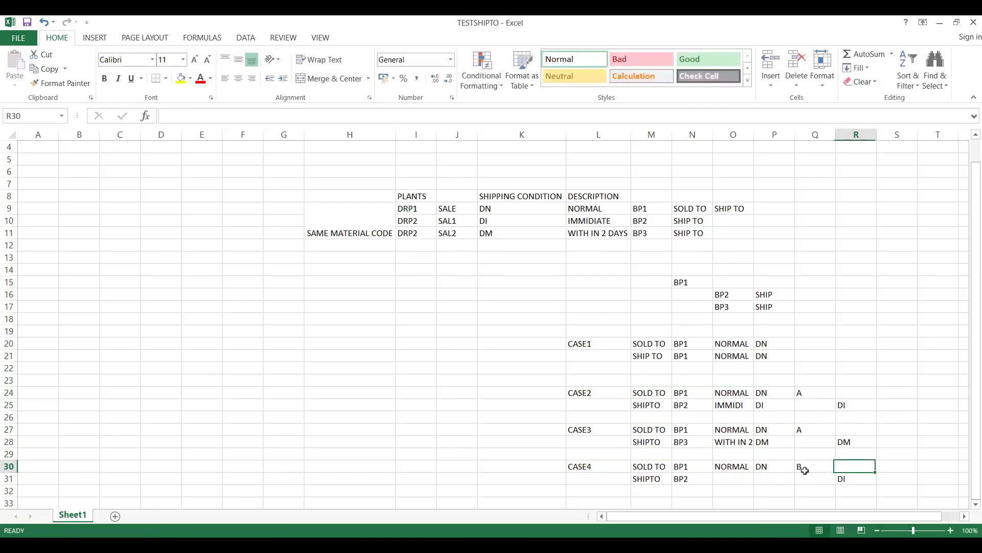
pyautogui.press('Down')
pyautogui.write('DN')
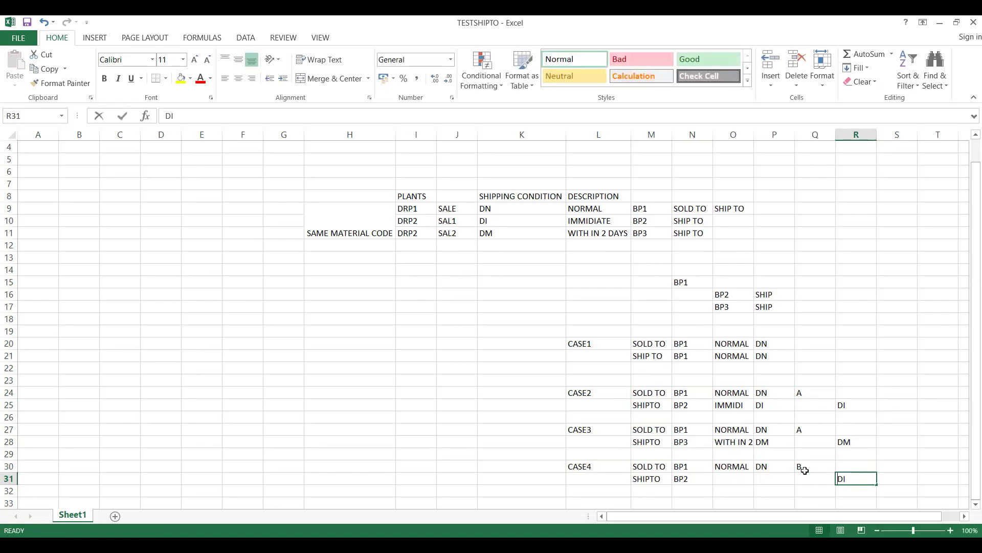
pyautogui.hotkey('ctrl', 'Return')
pyautogui.click(379, 247)
pyautogui.press('Down')
pyautogui.press('Down')
pyautogui.press('Down')
pyautogui.press('Down')
pyautogui.press('Down')
pyautogui.press('Down')
pyautogui.press('Down')
pyautogui.press('Down')
pyautogui.press('Down')
pyautogui.press('Down')
pyautogui.press('Down')
pyautogui.press('Down')
pyautogui.press('Down')
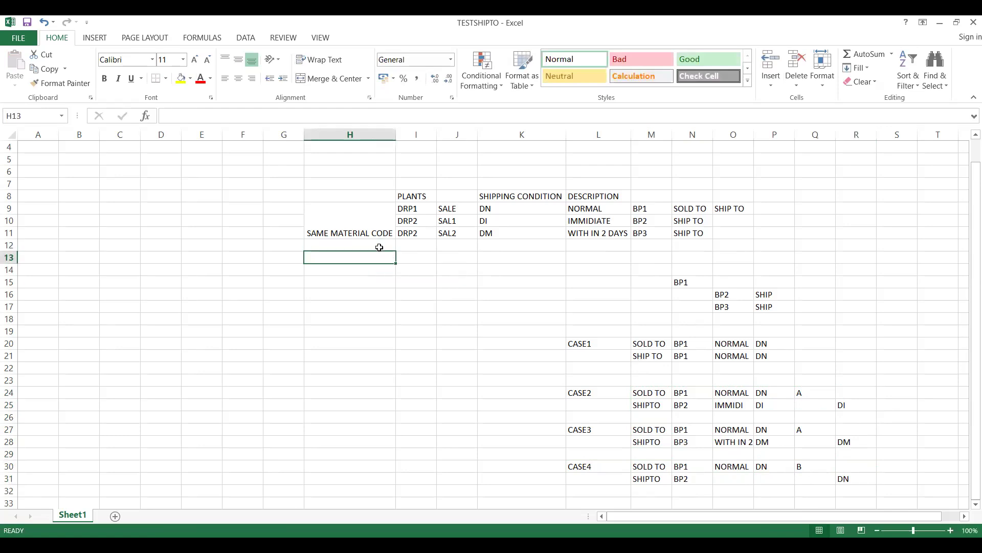
pyautogui.press('Down')
pyautogui.press('Down')
pyautogui.press('Down')
pyautogui.press('Down')
pyautogui.press('Down')
pyautogui.press('Down')
pyautogui.press('Down')
pyautogui.press('Down')
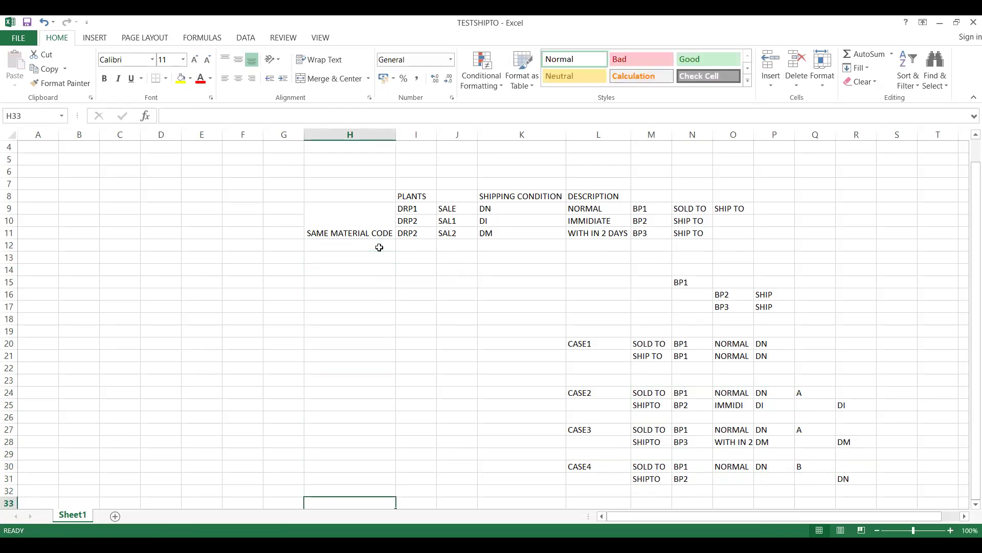
# Step: Switch to SAP and start a shipping point determination entry with shipping condition DN and loading group 0001
pyautogui.hotkey('alt', 'Tab')
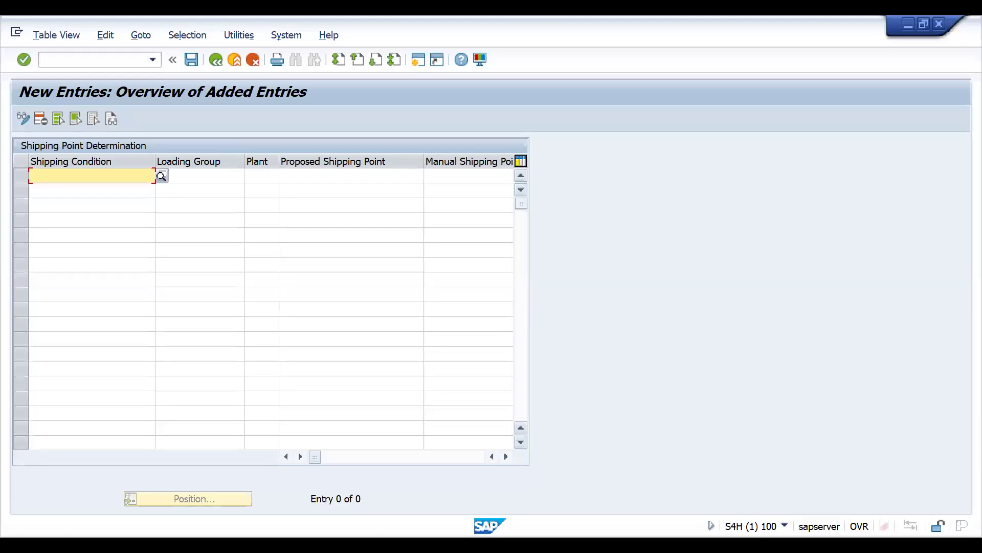
pyautogui.write('DN')
pyautogui.press('Down')
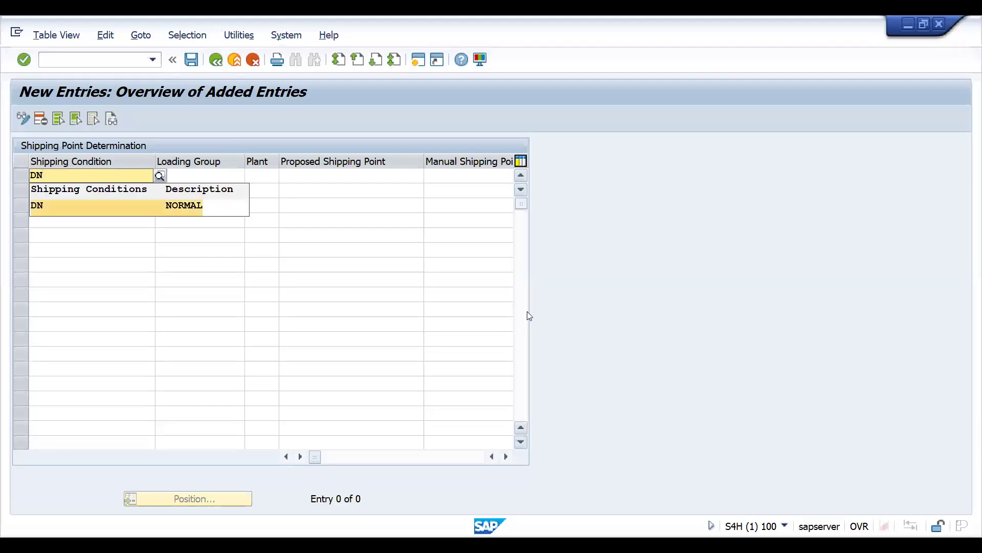
pyautogui.press('Return')
pyautogui.press('Tab')
pyautogui.write('0')
pyautogui.press('Down')
pyautogui.press('Return')
pyautogui.press('Tab')
# Step: Try ZDS1 as the plant of the DN entry
pyautogui.press('BackSpace')
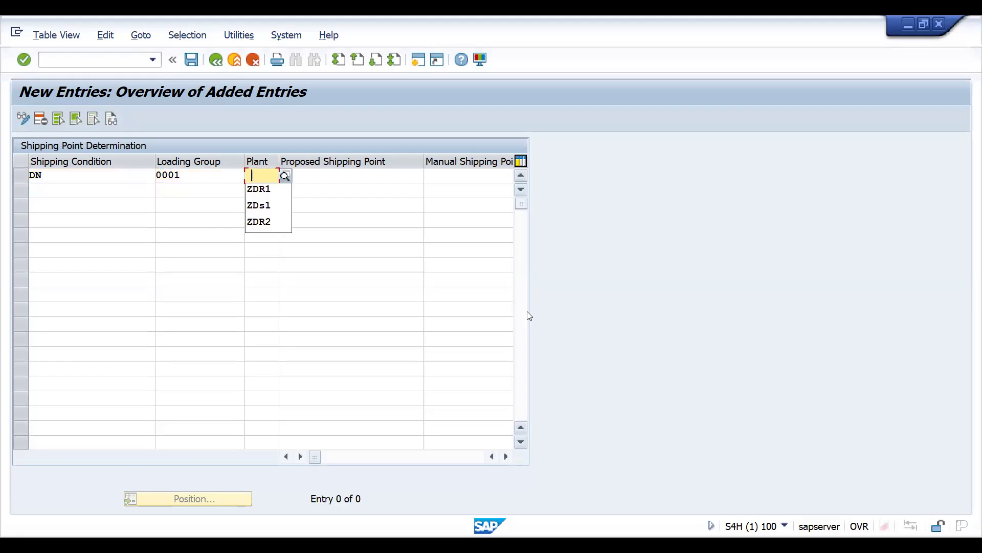
pyautogui.press('Down')
pyautogui.press('Down')
pyautogui.press('Return')
pyautogui.press('Tab')
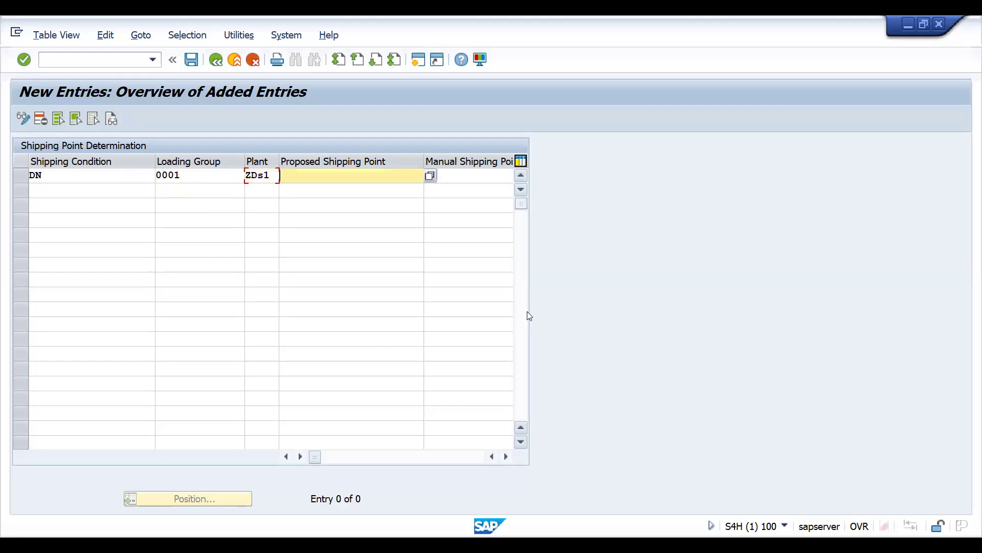
pyautogui.press('Return')
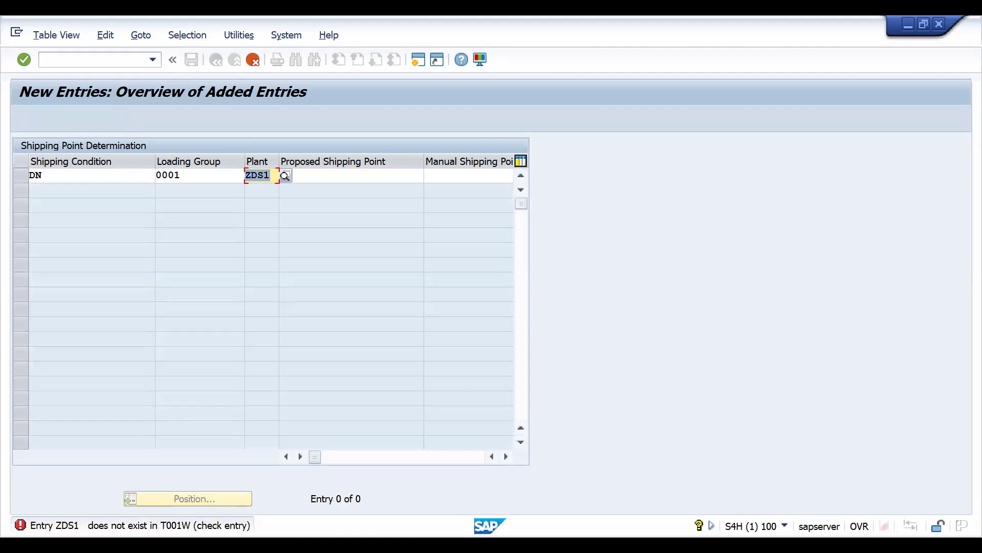
# Step: Set the DN entry's plant to DRP1 and its proposed shipping point to DRS1
pyautogui.write('DRP1')
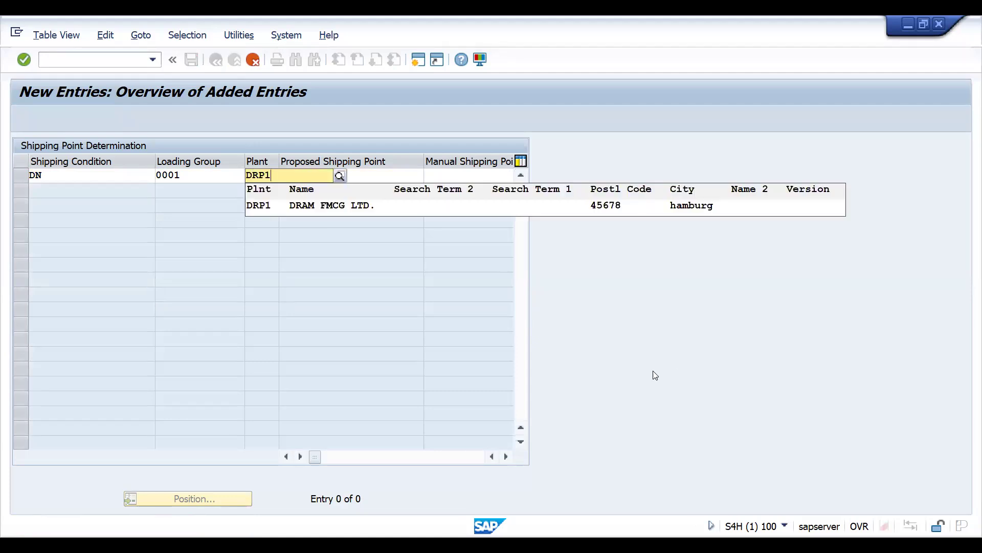
pyautogui.click(429, 205)
pyautogui.press('Tab')
pyautogui.write('DRS')
pyautogui.click(430, 200)
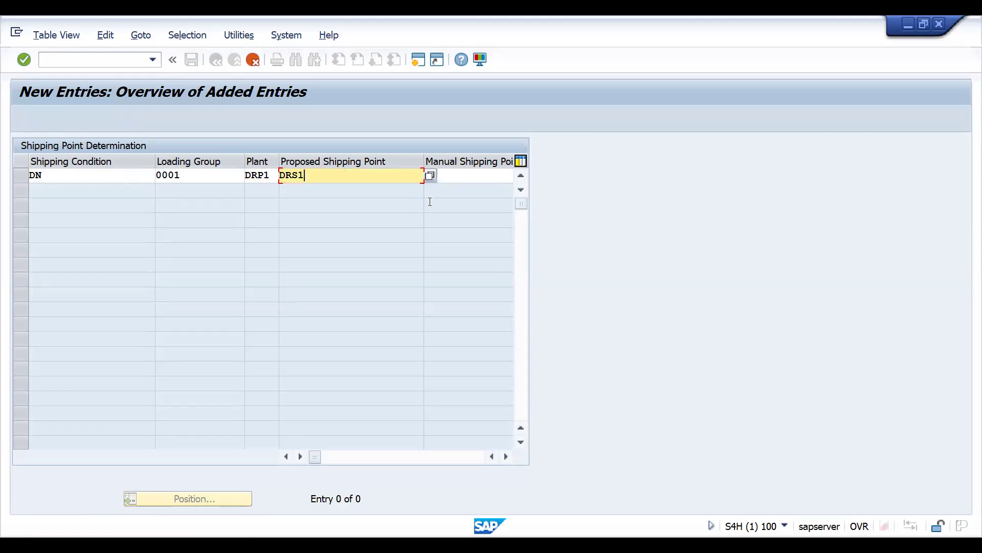
pyautogui.press('Return')
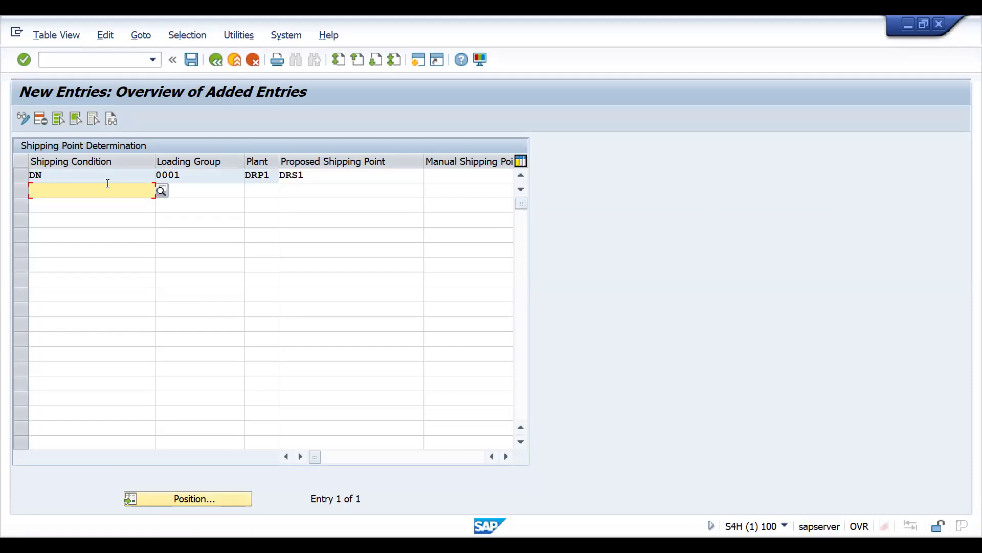
# Step: Add a second entry with shipping condition DI, loading group 0001, plant DRP2 and proposed shipping point DRS2
pyautogui.write('DI')
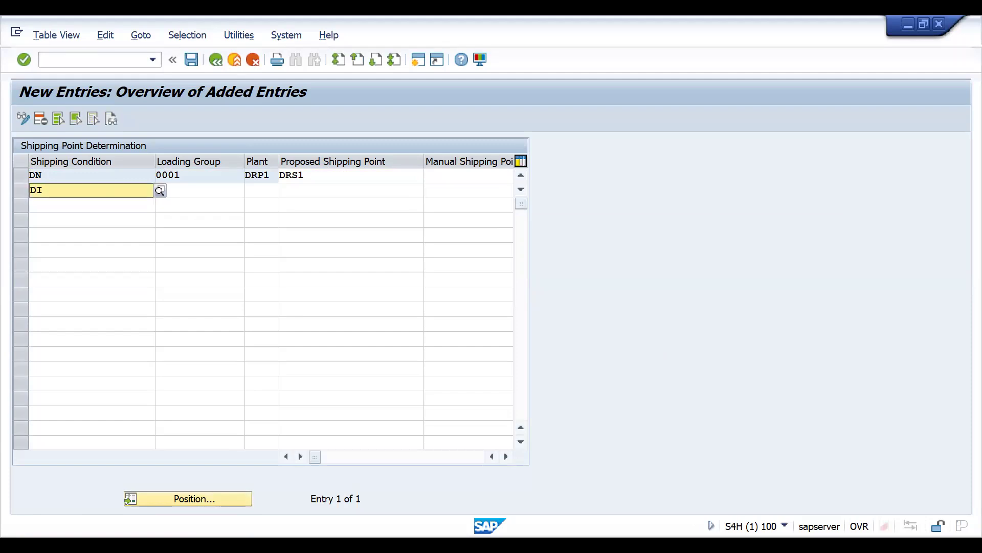
pyautogui.press('Tab')
pyautogui.write('0001')
pyautogui.press('Tab')
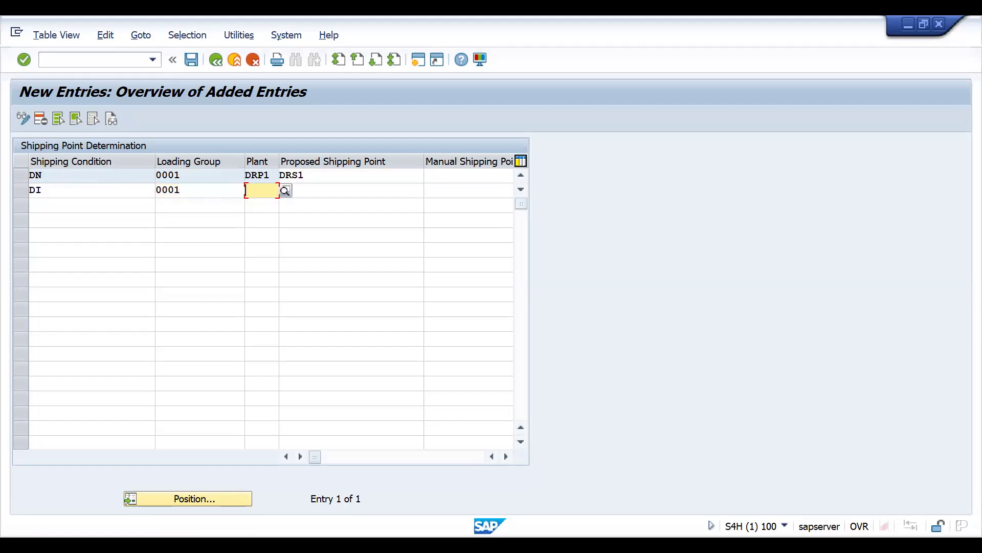
pyautogui.write('DRP2')
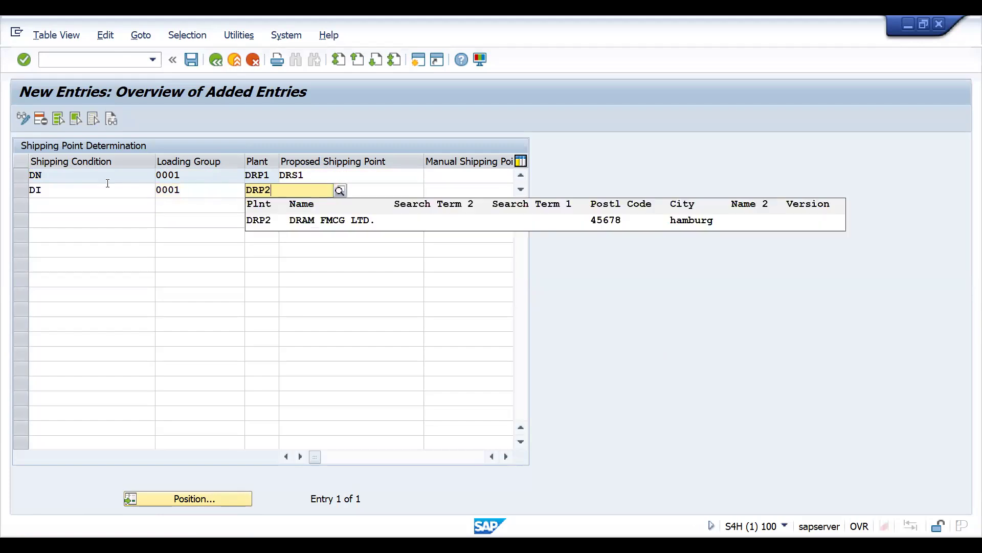
pyautogui.press('Tab')
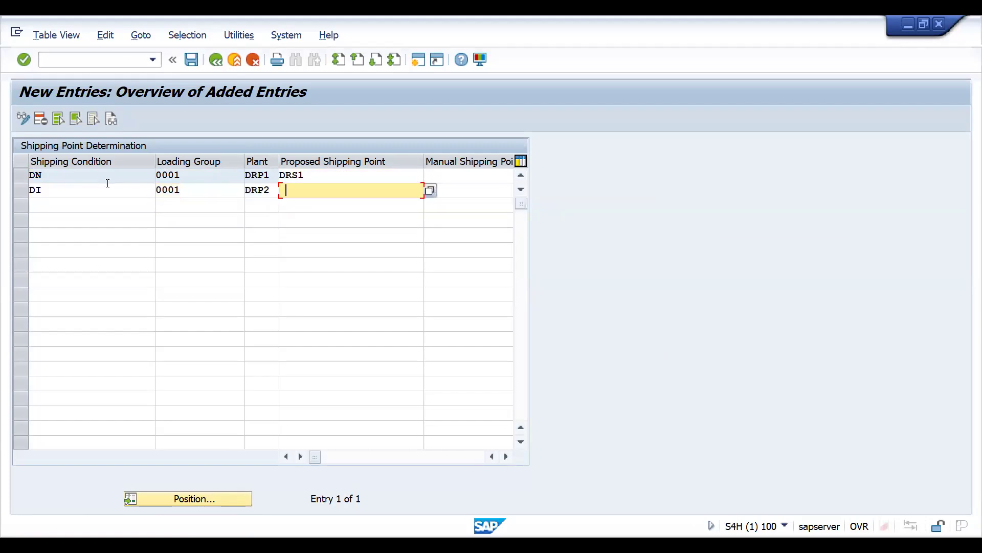
pyautogui.press('Down')
pyautogui.press('Down')
pyautogui.press('Up')
pyautogui.write('DRS2')
pyautogui.press('Return')
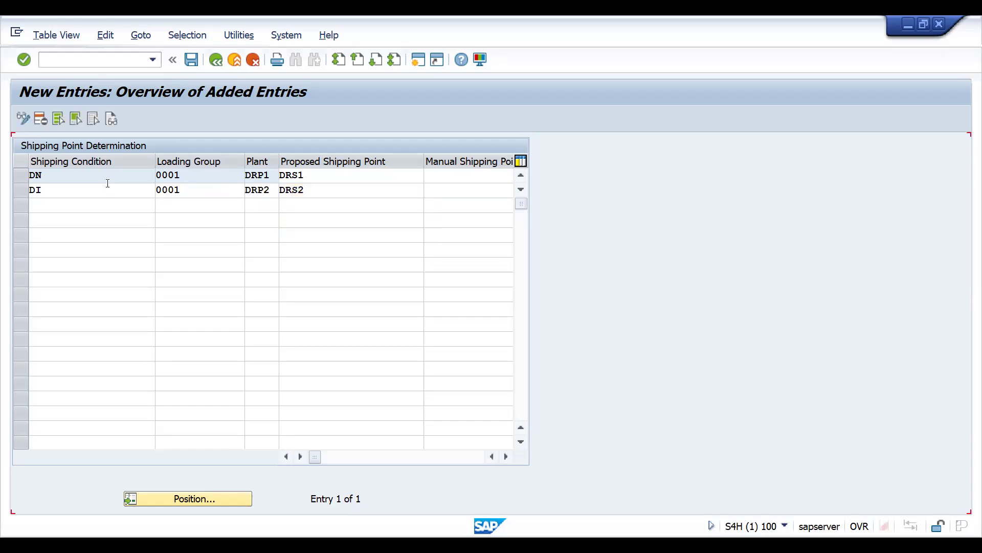
# Step: Start a third entry with shipping condition DM and loading group 0001
pyautogui.click(59, 206)
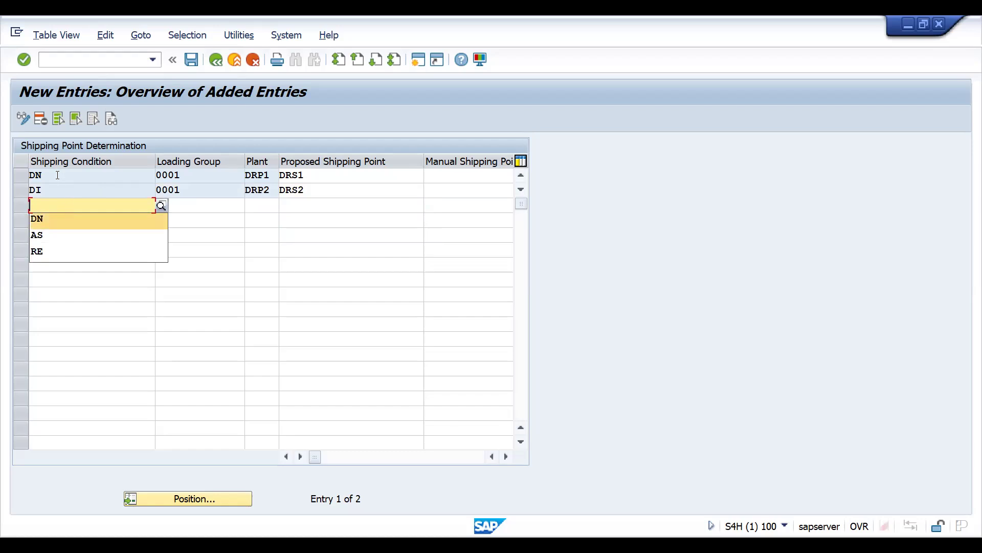
pyautogui.click(60, 179)
pyautogui.click(55, 189)
pyautogui.click(55, 203)
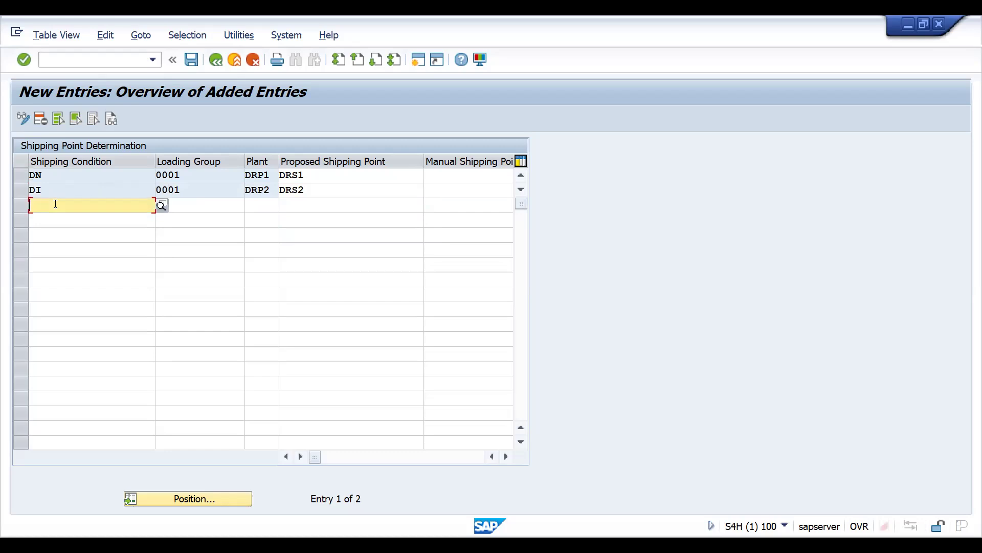
pyautogui.write('D')
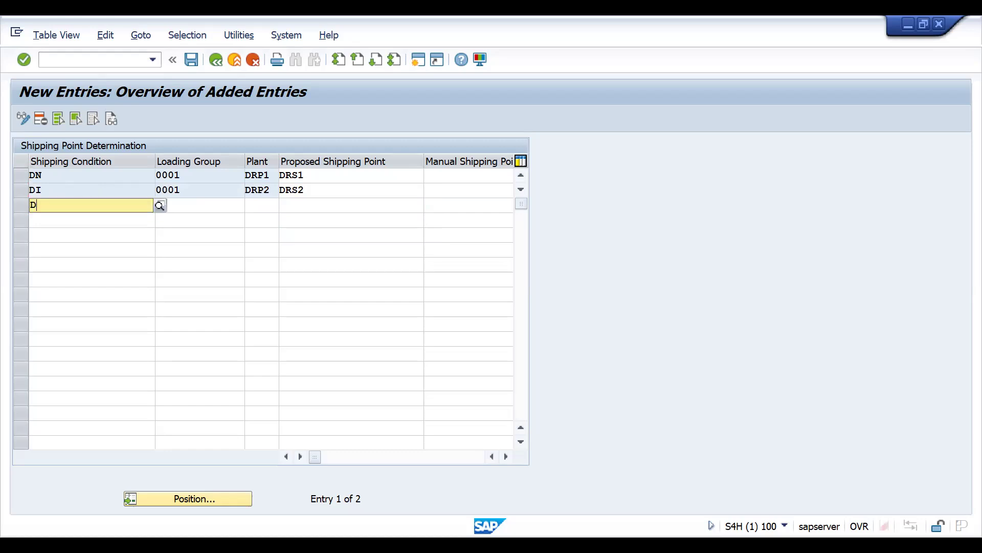
pyautogui.write('M')
pyautogui.press('Tab')
pyautogui.write('0001')
pyautogui.press('Tab')
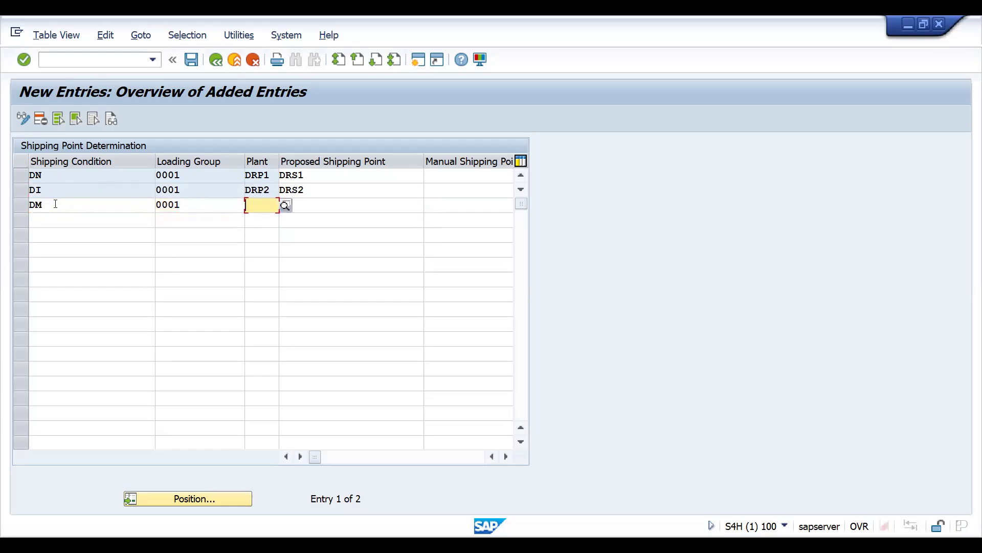
# Step: Set the DM entry's plant to DRP3 and proposed shipping point to DRS3, and save the new entries
pyautogui.press('Down')
pyautogui.press('Return')
pyautogui.press('BackSpace')
pyautogui.write('3')
pyautogui.press('Tab')
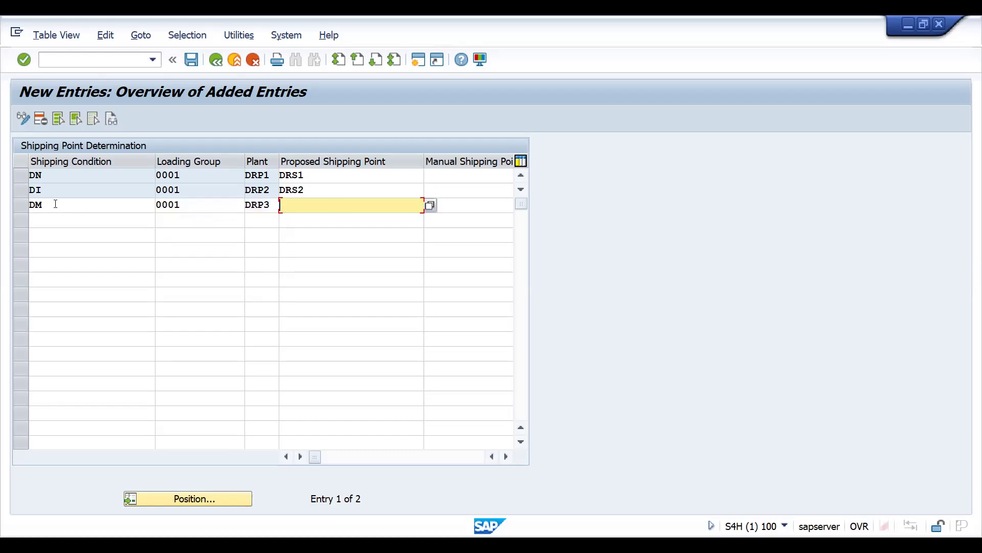
pyautogui.write('DRS3')
pyautogui.press('Return')
pyautogui.hotkey('ctrl', 's')
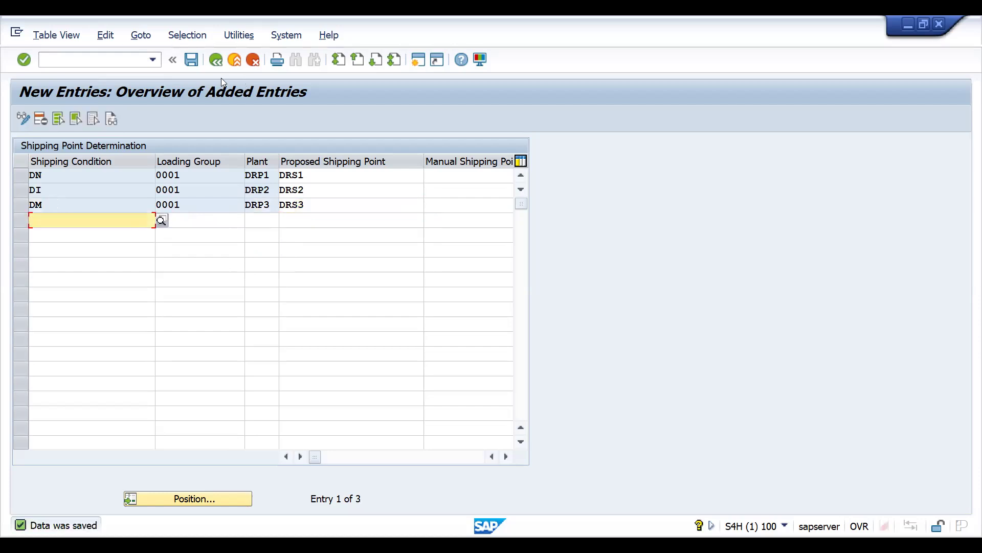
# Step: Start transaction /NBP and display the shipping data of the business partner KRISHNA TEA VENTURES LTD
pyautogui.click(215, 61)
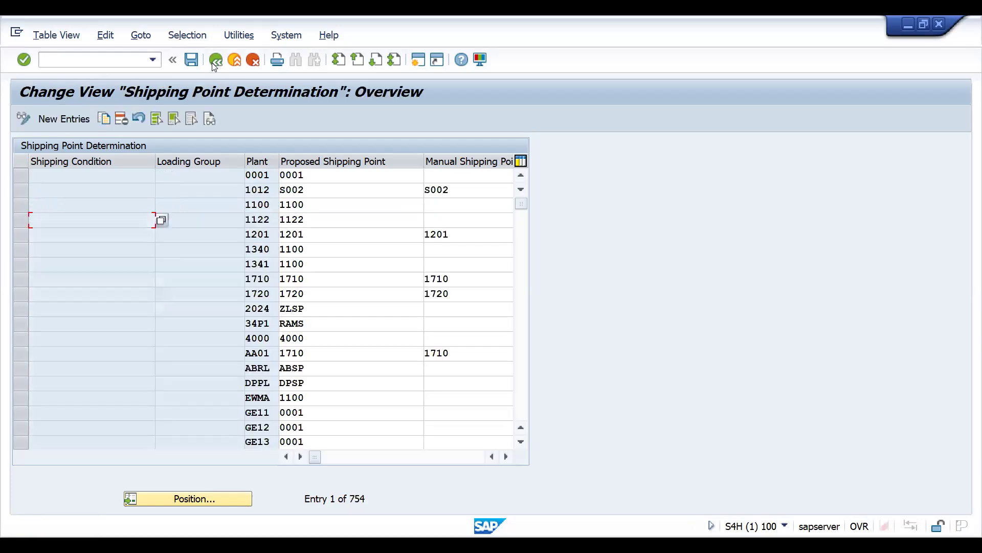
pyautogui.click(119, 58)
pyautogui.write('/NBP')
pyautogui.press('Return')
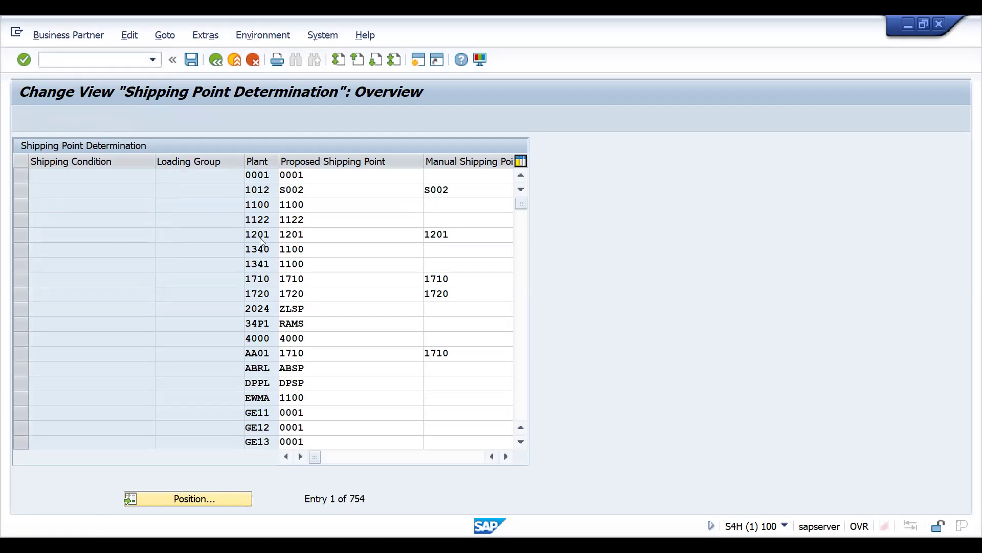
pyautogui.click(180, 222)
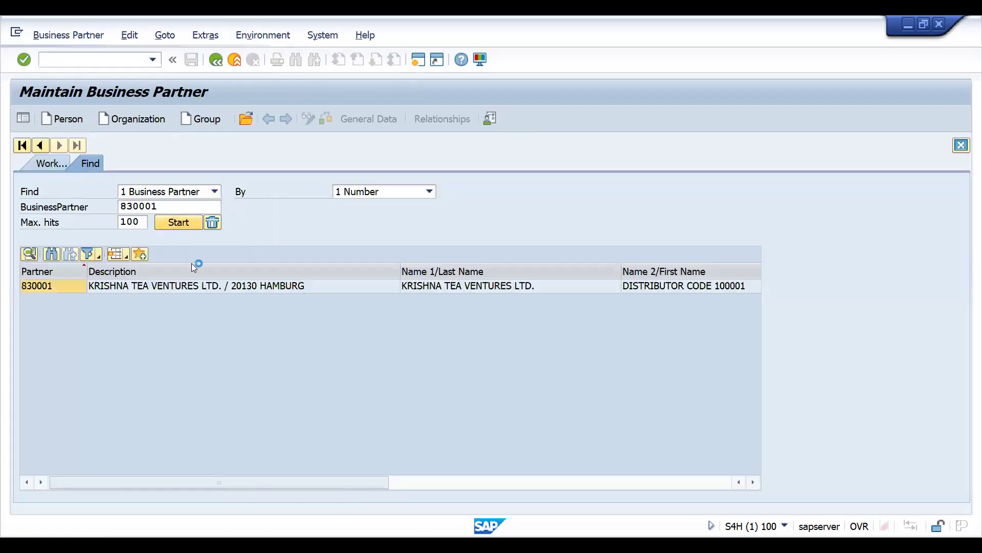
pyautogui.doubleClick(147, 289)
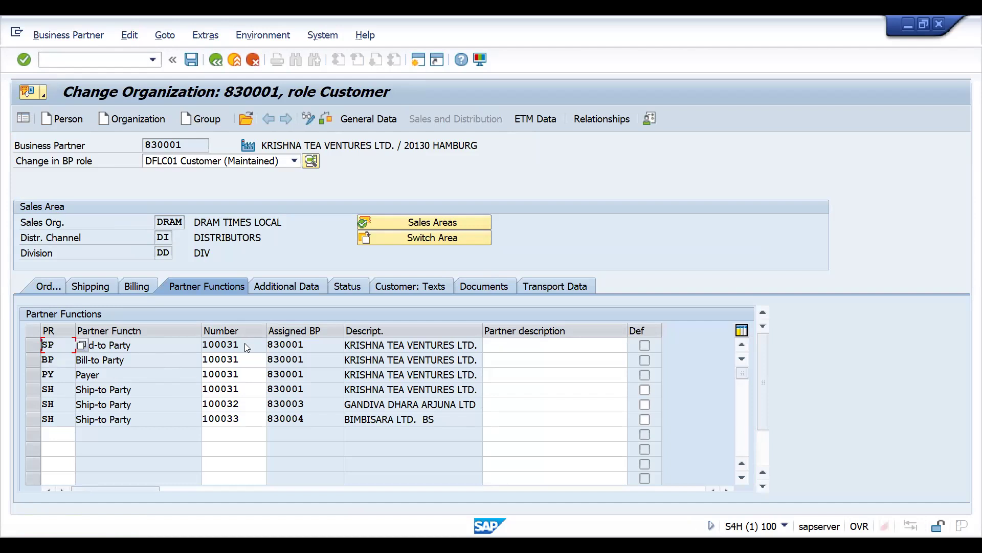
pyautogui.click(81, 282)
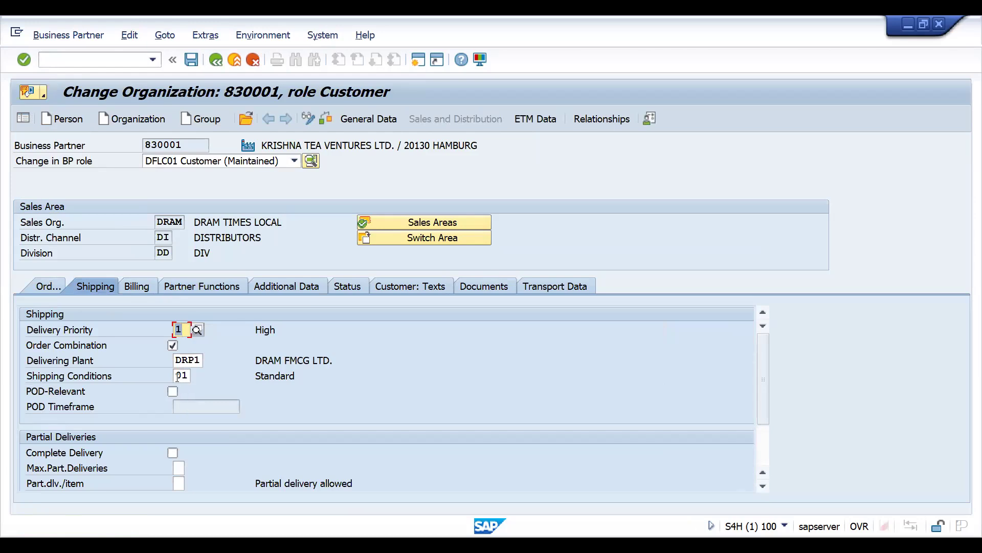
# Step: Set the customer's shipping condition to DN in the shipping data
pyautogui.click(178, 377)
pyautogui.press('Delete')
pyautogui.press('Delete')
pyautogui.write('DN')
pyautogui.press('Return')
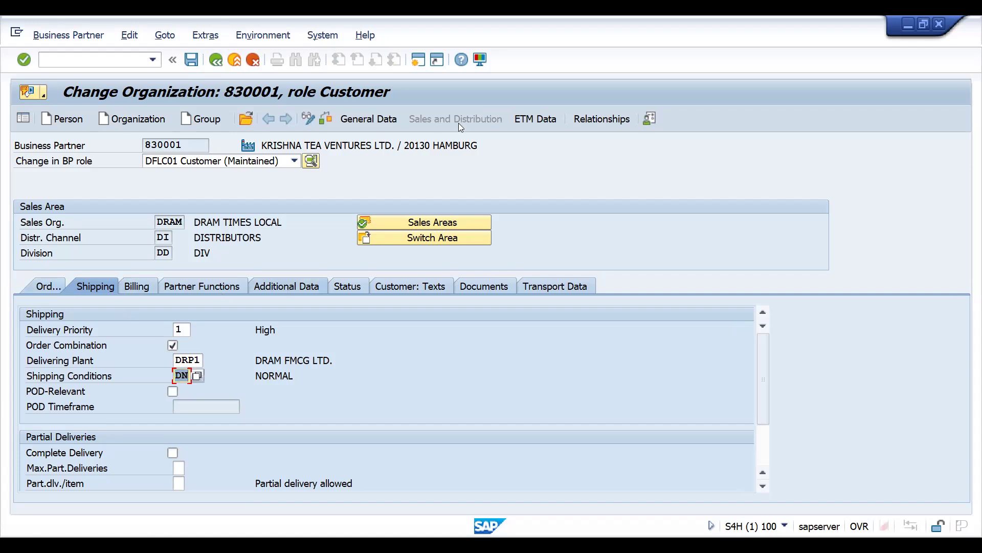
# Step: Switch to Excel and review the sold-to and ship-to rows of CASE2
pyautogui.hotkey('alt', 'Tab')
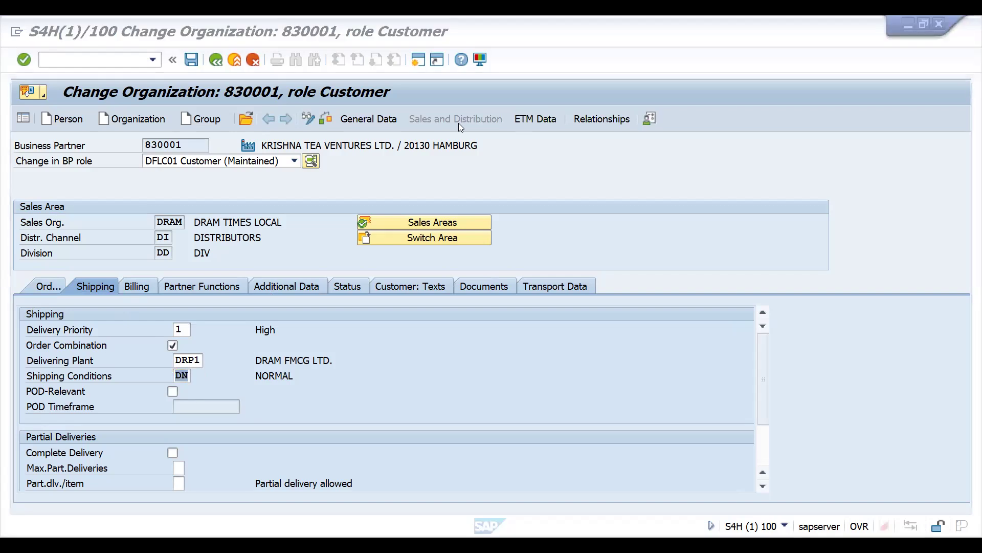
pyautogui.hotkey('alt', 'Tab')
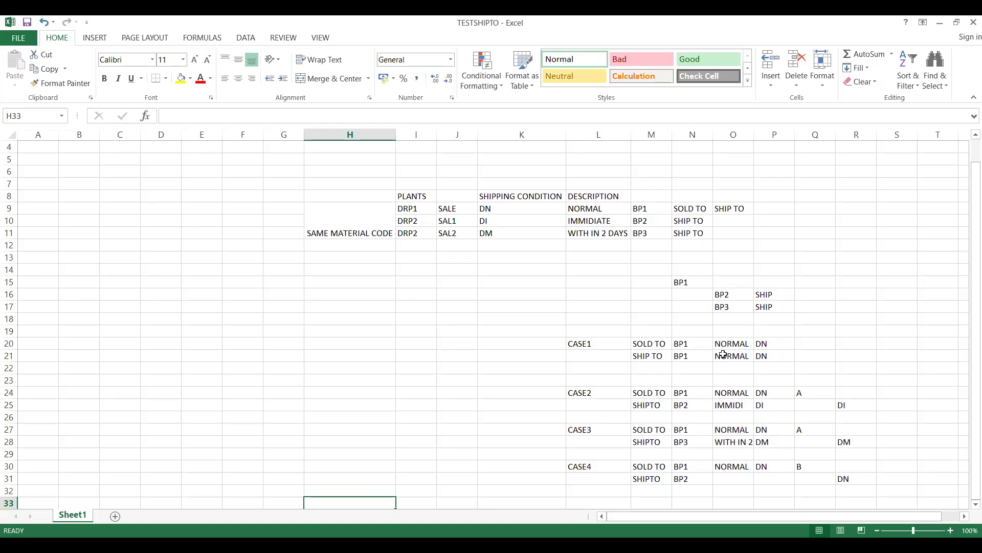
pyautogui.click(652, 393)
pyautogui.click(651, 405)
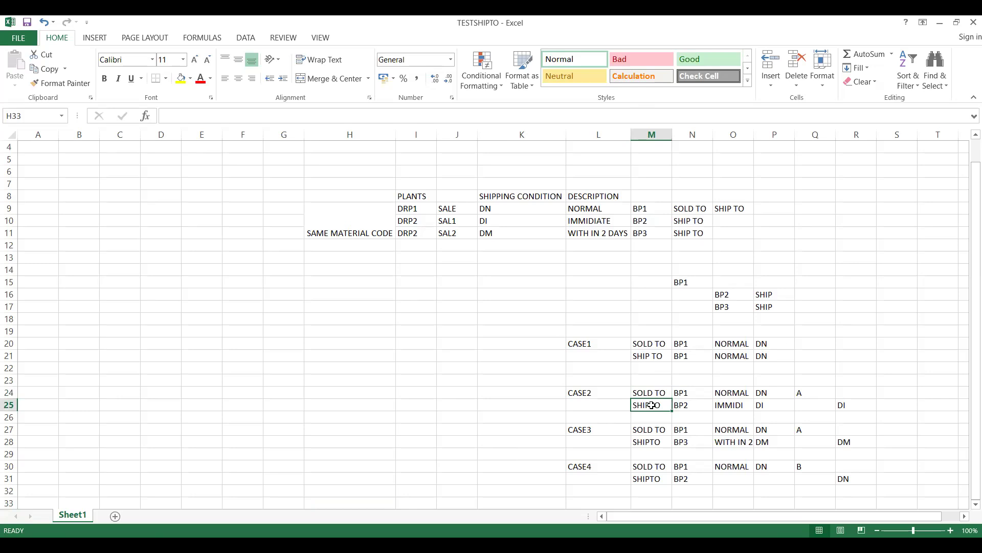
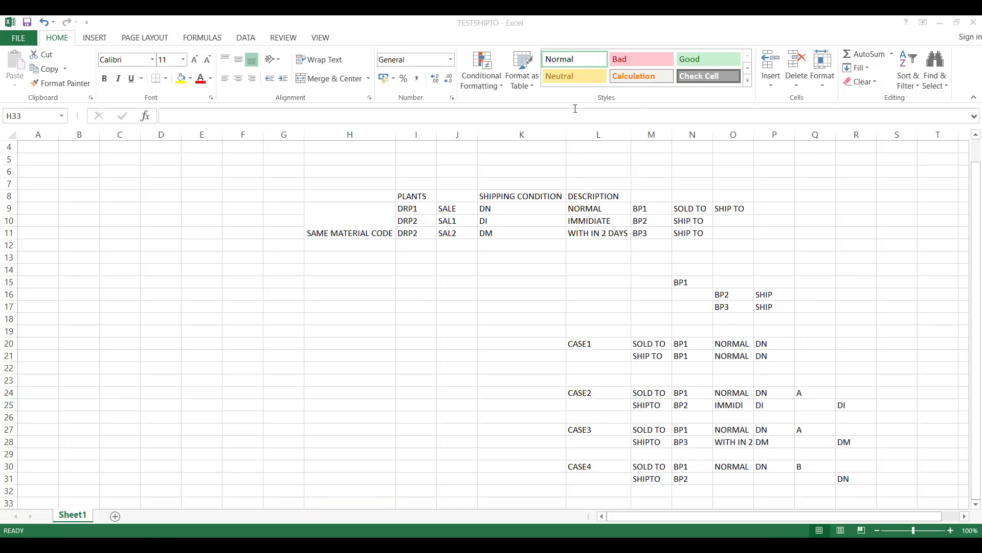
# Step: Switch back to SAP, display the customer's partner functions and copy the customer number of the sold-to party
pyautogui.click(136, 287)
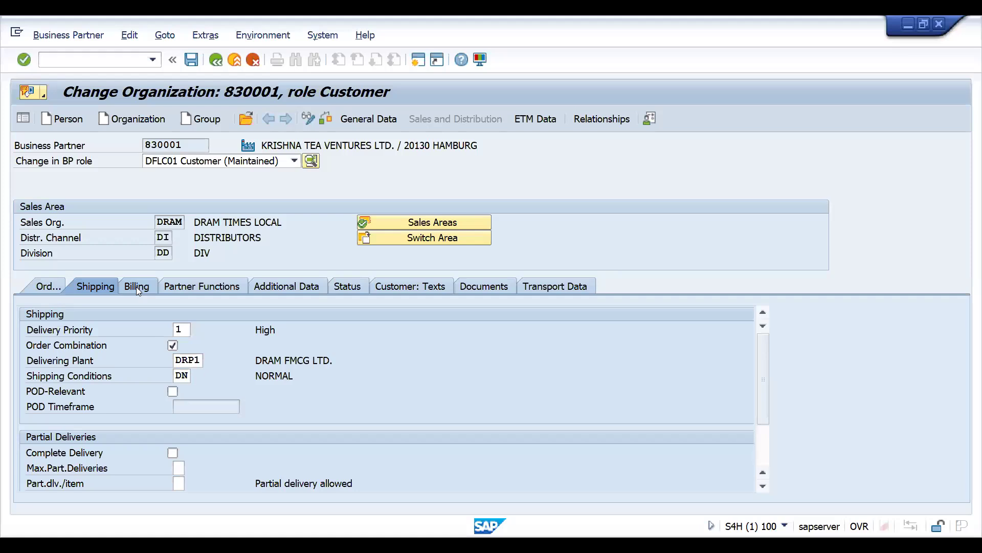
pyautogui.click(214, 290)
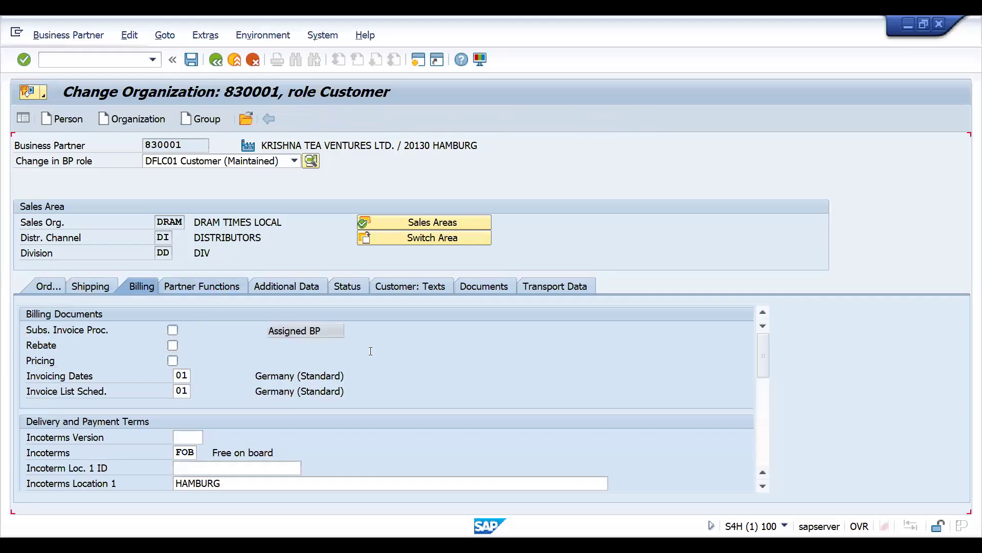
pyautogui.hotkey('ctrl', 'y')
pyautogui.click(322, 354)
pyautogui.hotkey('ctrl', 'y')
pyautogui.moveTo(204, 344); pyautogui.dragTo(244, 346)
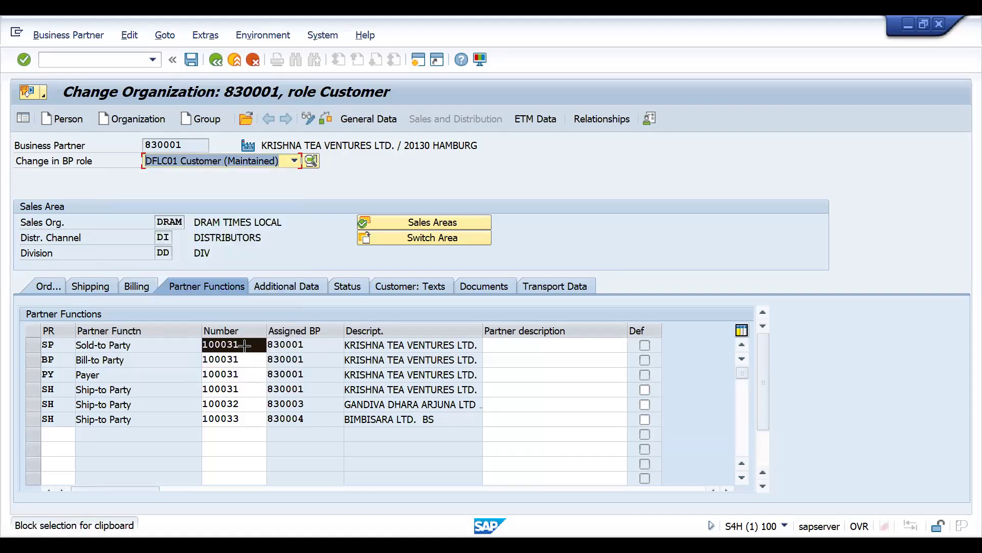
pyautogui.hotkey('ctrl', 'c')
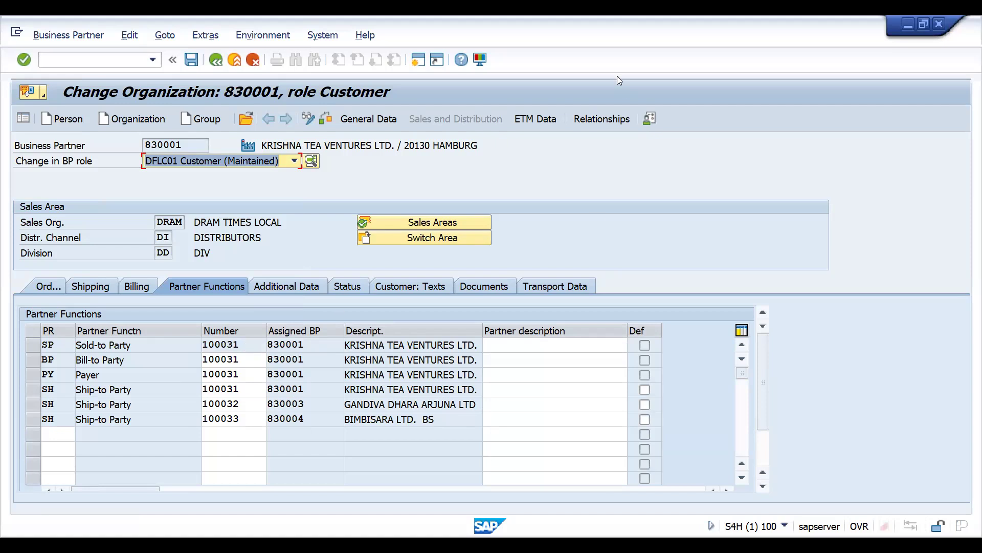
# Step: Switch to Excel and paste the copied customer number into cell M15 beside BP1
pyautogui.hotkey('alt', 'Tab')
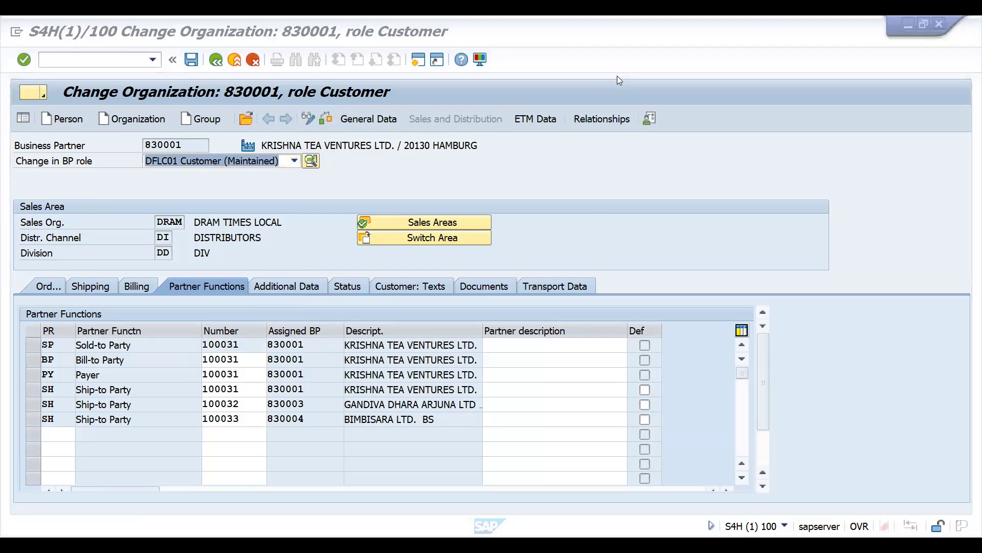
pyautogui.hotkey('alt', 'Tab')
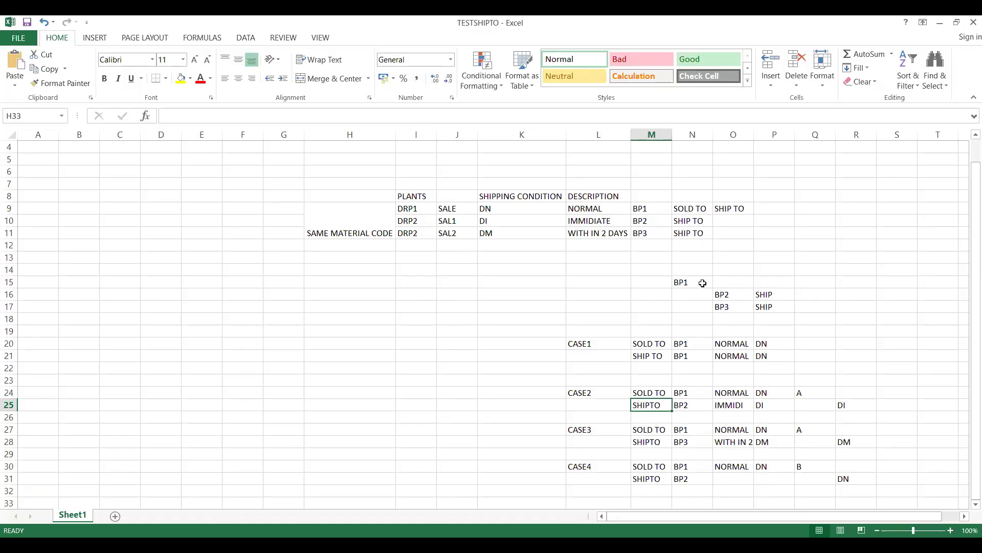
pyautogui.click(647, 283)
pyautogui.hotkey('ctrl', 'v')
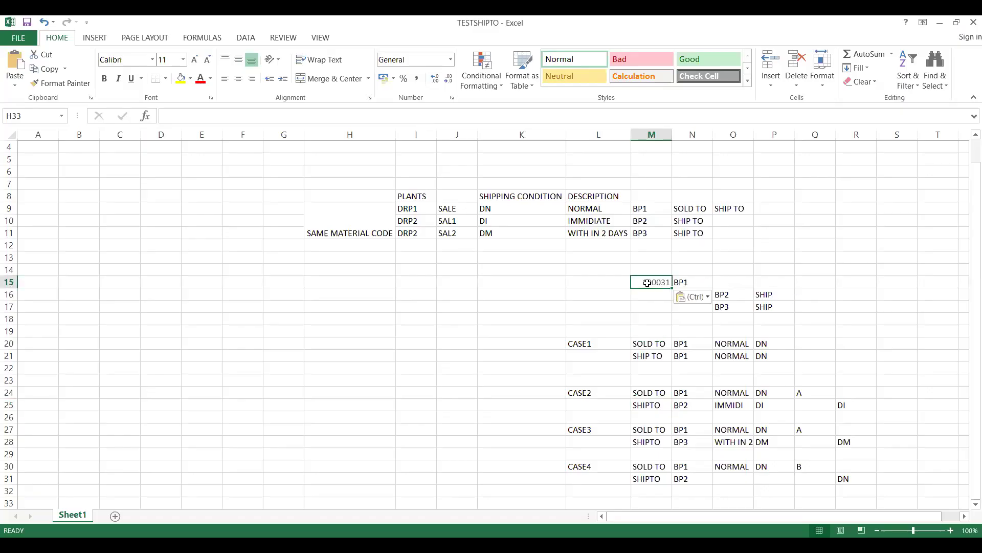
# Step: Paste the customer number into cell Q16 beside BP2 and change its last digit to match BP2's number
pyautogui.click(800, 295)
pyautogui.hotkey('ctrl', 'v')
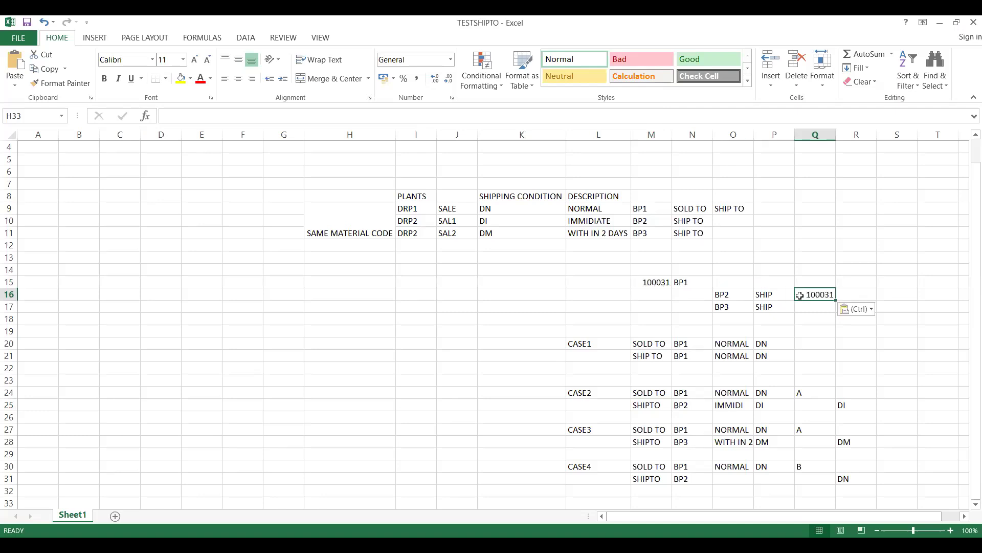
pyautogui.doubleClick(830, 296)
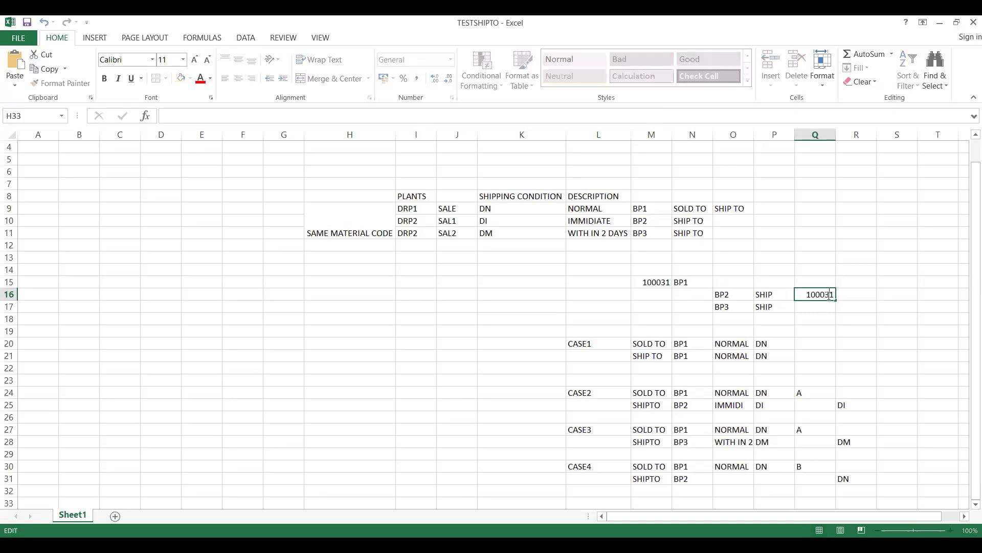
pyautogui.press('BackSpace')
# Step: Paste the customer number into cell Q17 beside BP3 and replace its last digit with 4
pyautogui.click(817, 305)
pyautogui.hotkey('ctrl', 'v')
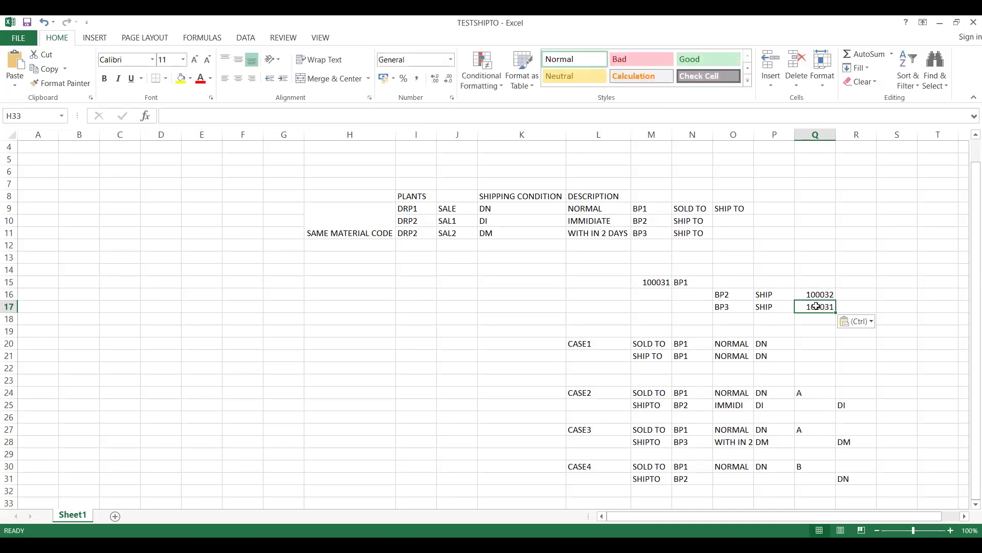
pyautogui.doubleClick(829, 306)
pyautogui.press('BackSpace')
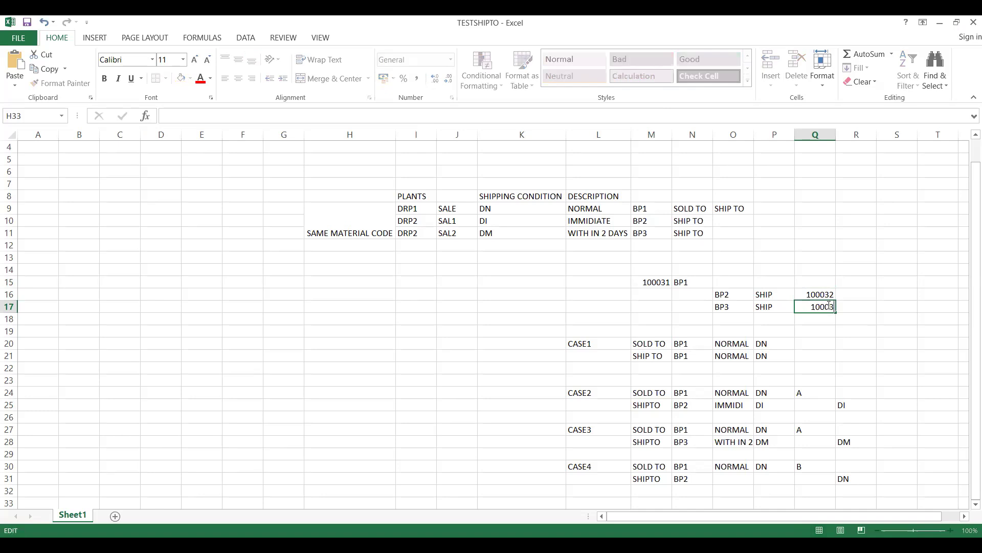
pyautogui.write('4')
pyautogui.press('Return')
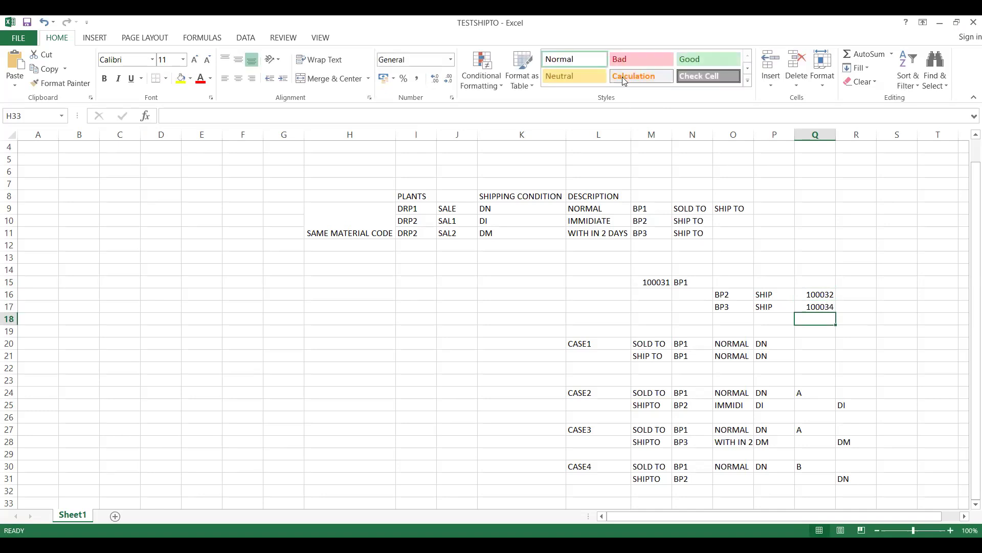
# Step: Check the last ship-to party's customer number in SAP and correct BP3's number in cell Q17 of the Excel sheet
pyautogui.hotkey('alt', 'Tab')
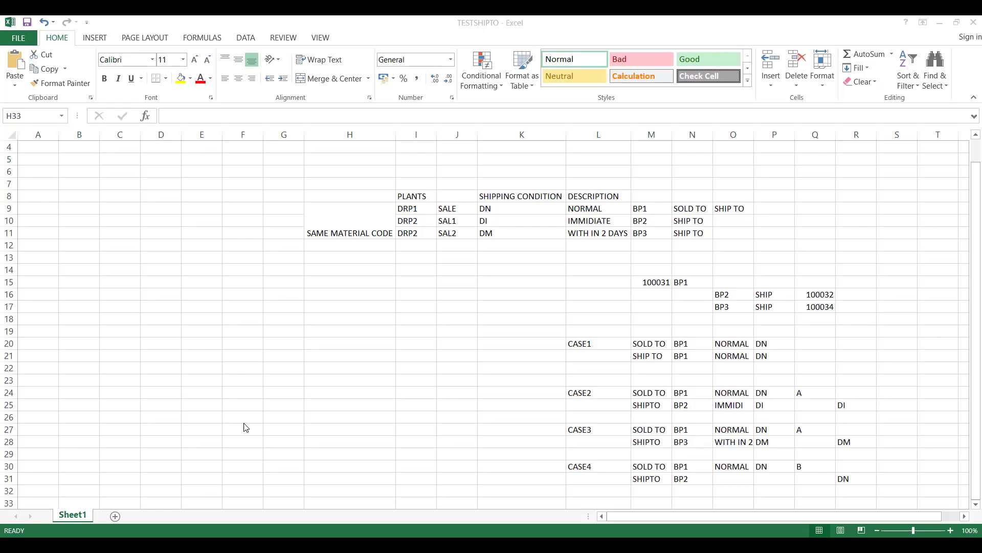
pyautogui.hotkey('alt', 'Tab')
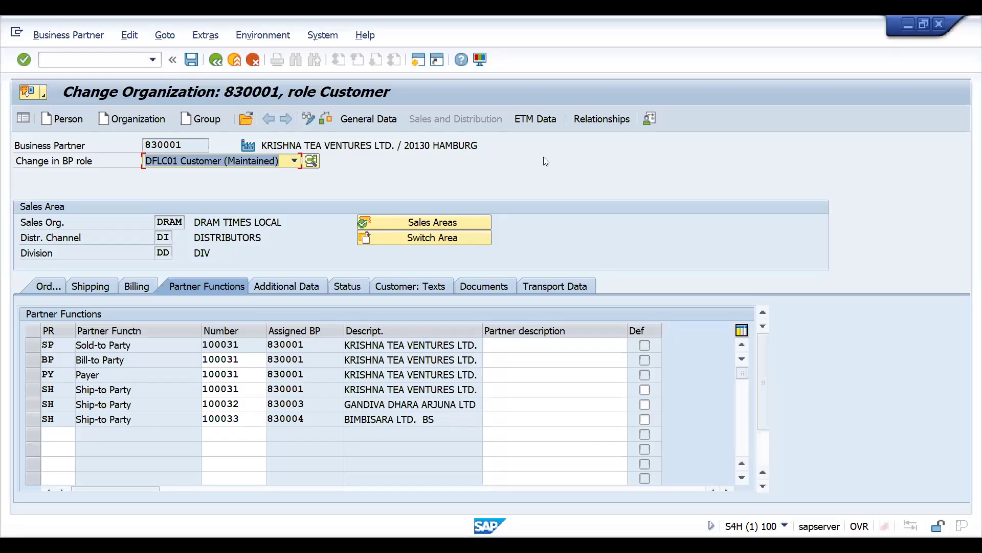
pyautogui.hotkey('alt', 'Tab')
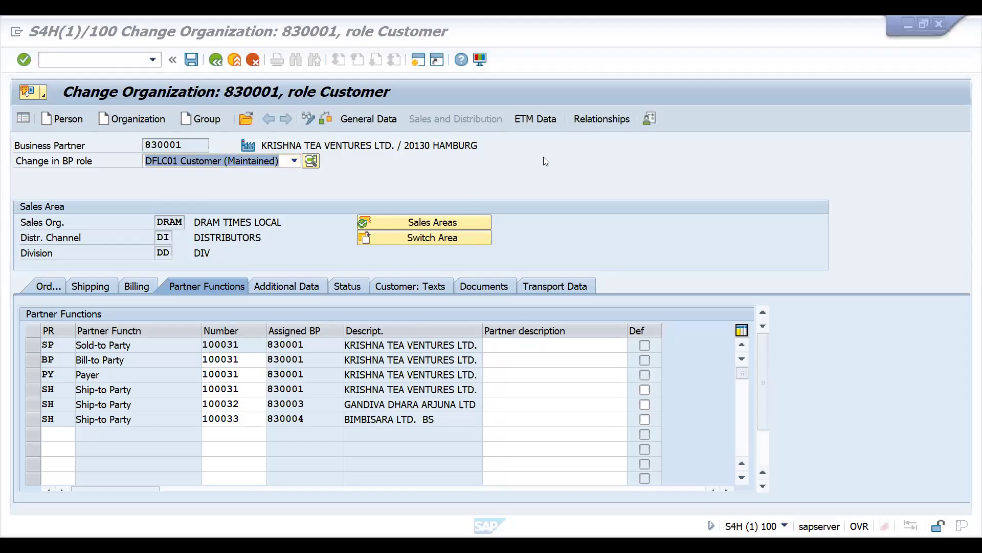
pyautogui.hotkey('alt', 'Tab')
pyautogui.doubleClick(831, 307)
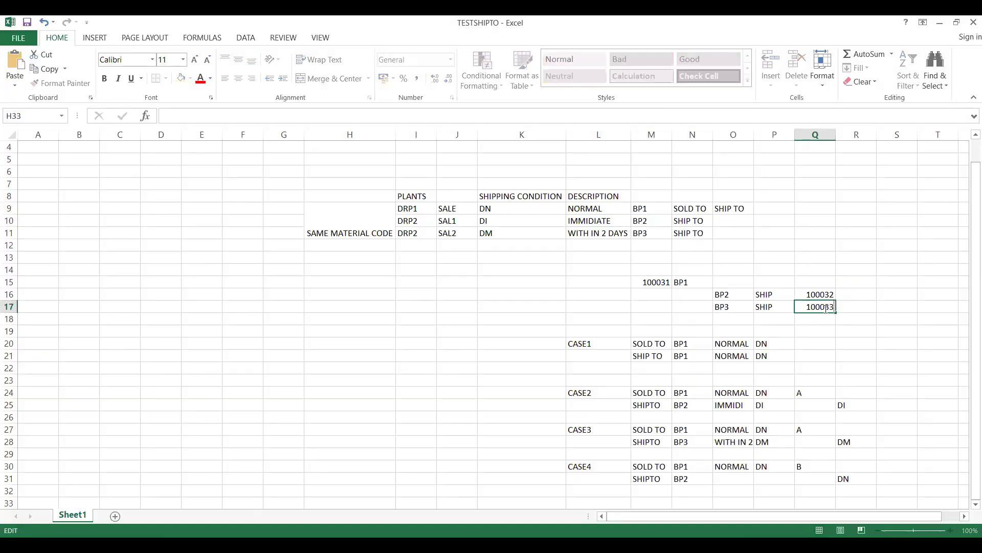
pyautogui.click(764, 336)
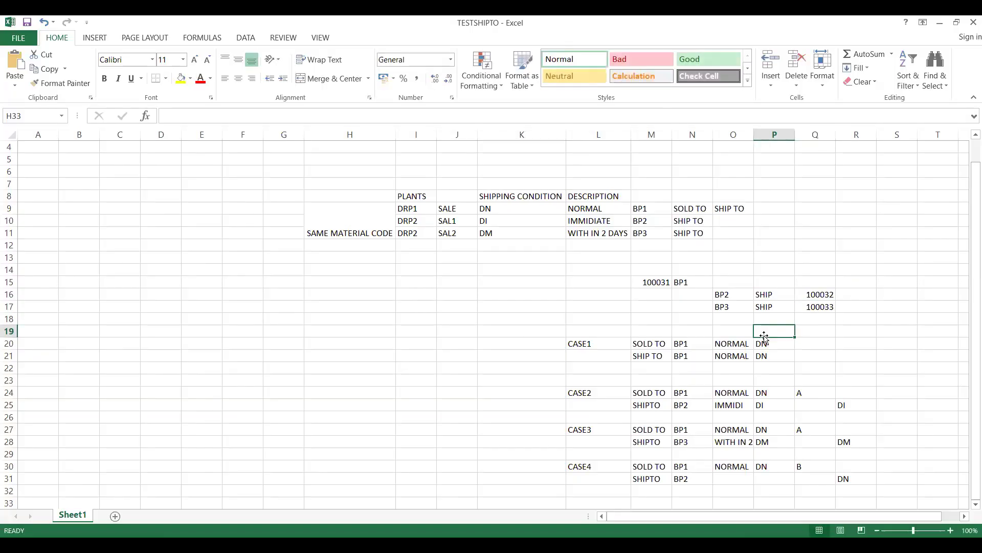
# Step: Copy BP1's customer number from M15 into cells Q20 and Q21 for the sold-to and ship-to parties of CASE1
pyautogui.click(652, 283)
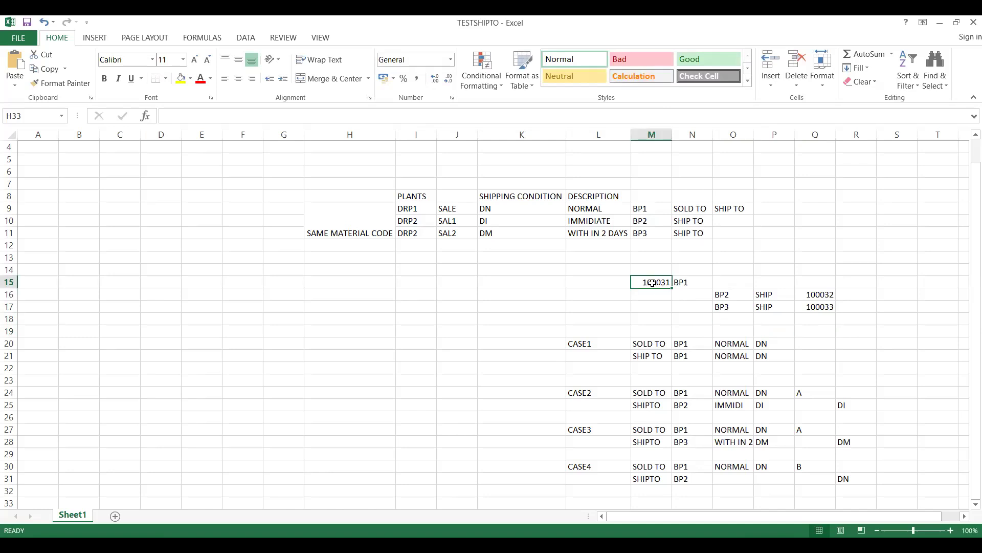
pyautogui.hotkey('ctrl', 'c')
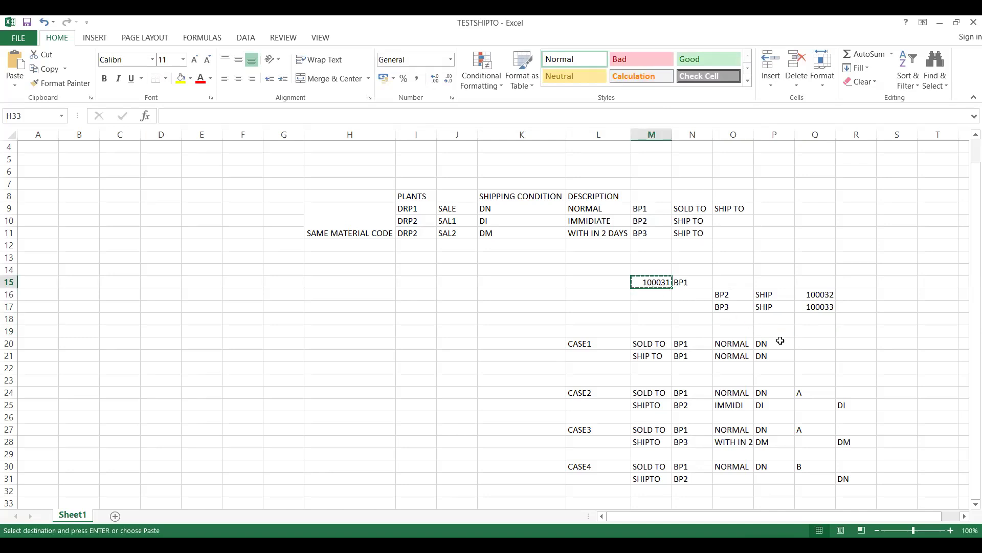
pyautogui.click(804, 342)
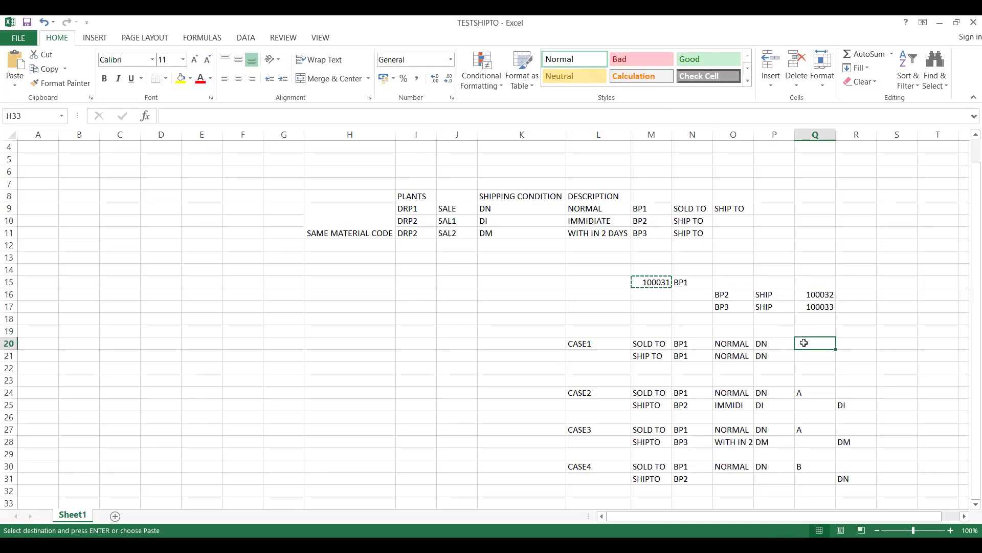
pyautogui.hotkey('ctrl', 'v')
pyautogui.press('Down')
pyautogui.hotkey('ctrl', 'v')
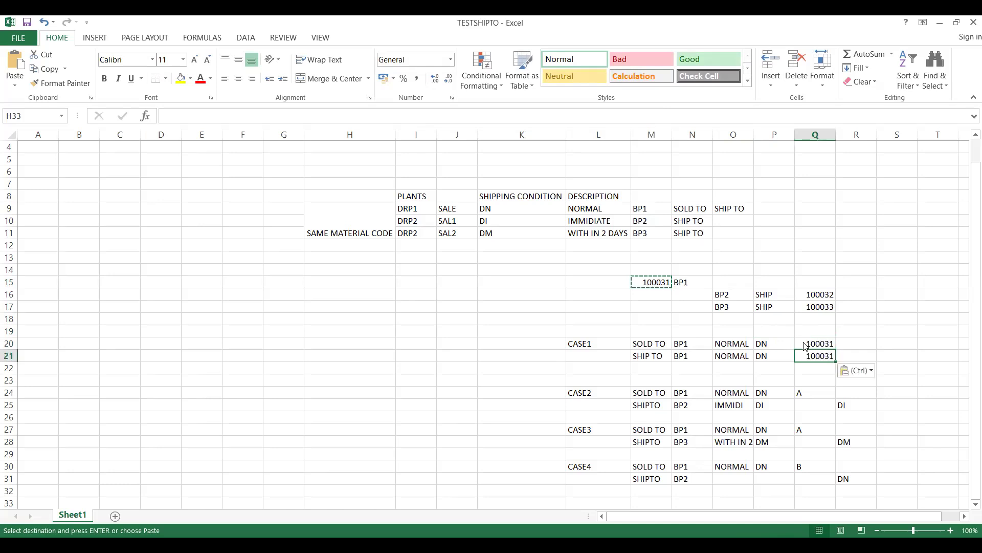
pyautogui.press('ctrl')
pyautogui.press('Escape')
# Step: Enter CASE2's customer numbers by copying BP1's number into cell S24 and BP2's number from Q16 into S25
pyautogui.click(899, 391)
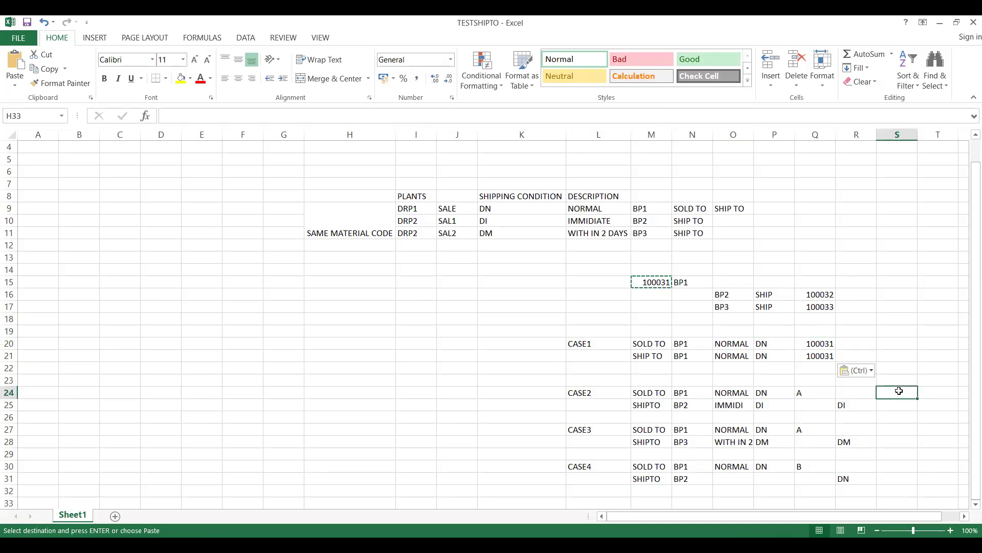
pyautogui.hotkey('ctrl', 'v')
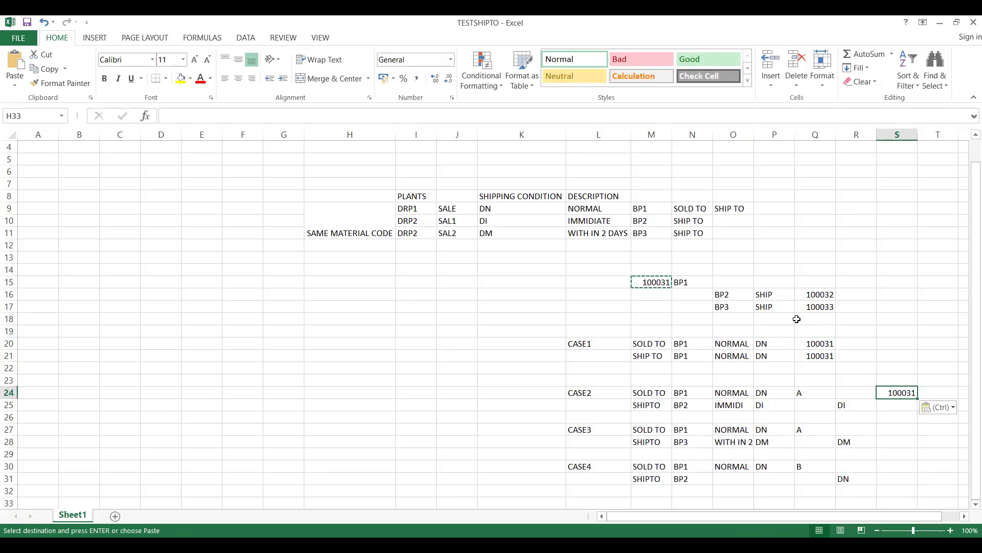
pyautogui.click(819, 295)
pyautogui.hotkey('ctrl', 'c')
pyautogui.click(897, 404)
pyautogui.hotkey('ctrl', 'v')
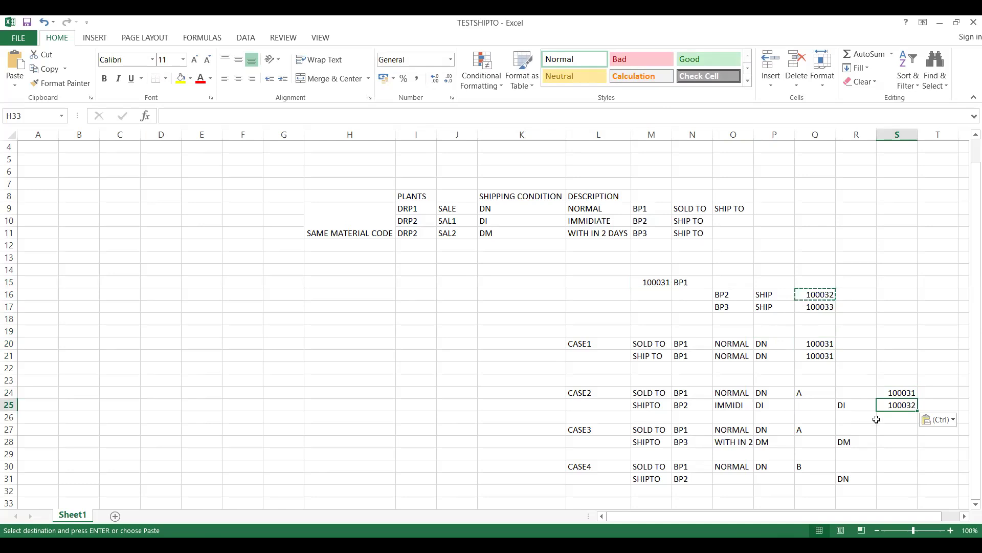
# Step: Copy BP3's customer number from Q17 into cell S28 for the ship-to party of CASE3
pyautogui.click(887, 433)
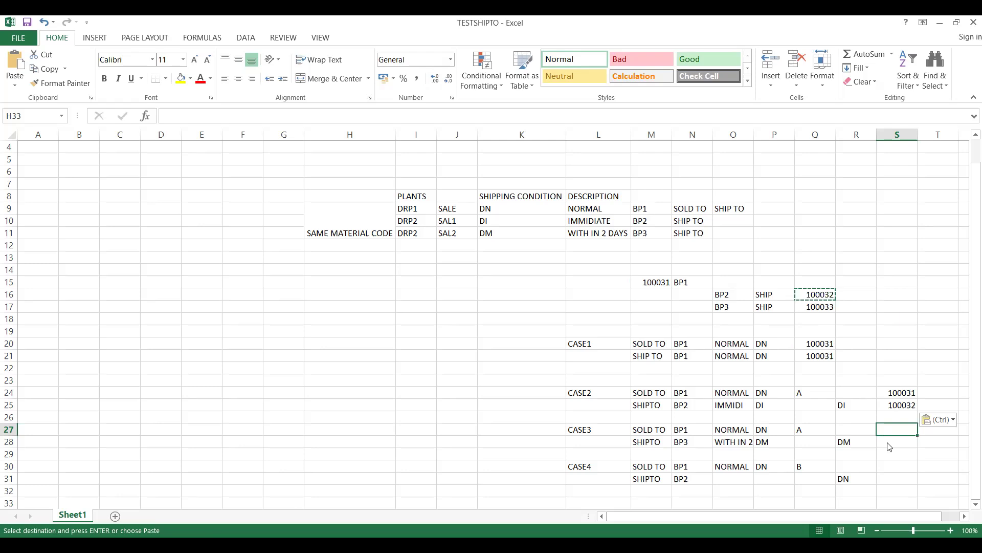
pyautogui.press('ctrl')
pyautogui.click(889, 439)
pyautogui.click(813, 307)
pyautogui.hotkey('ctrl', 'c')
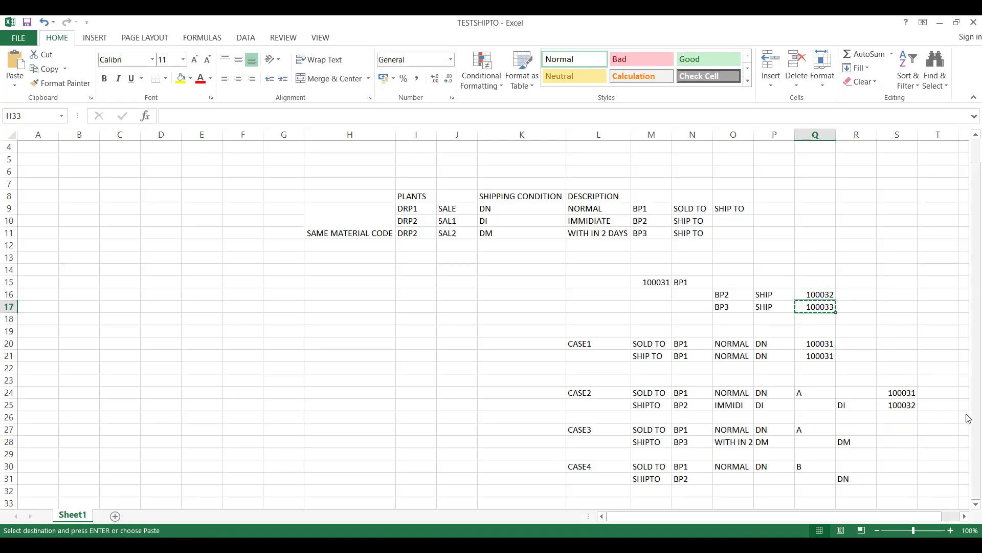
pyautogui.click(901, 429)
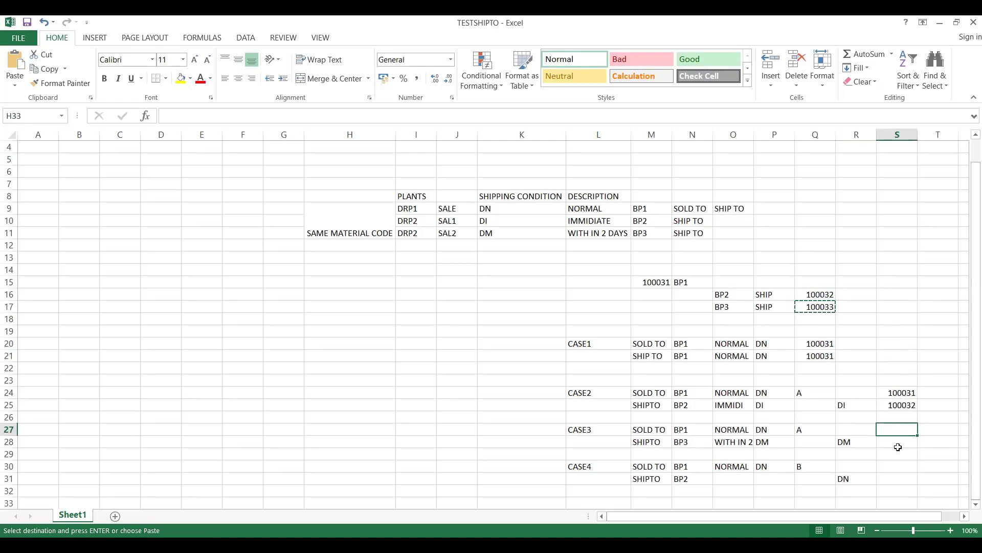
pyautogui.click(898, 440)
pyautogui.hotkey('ctrl', 'v')
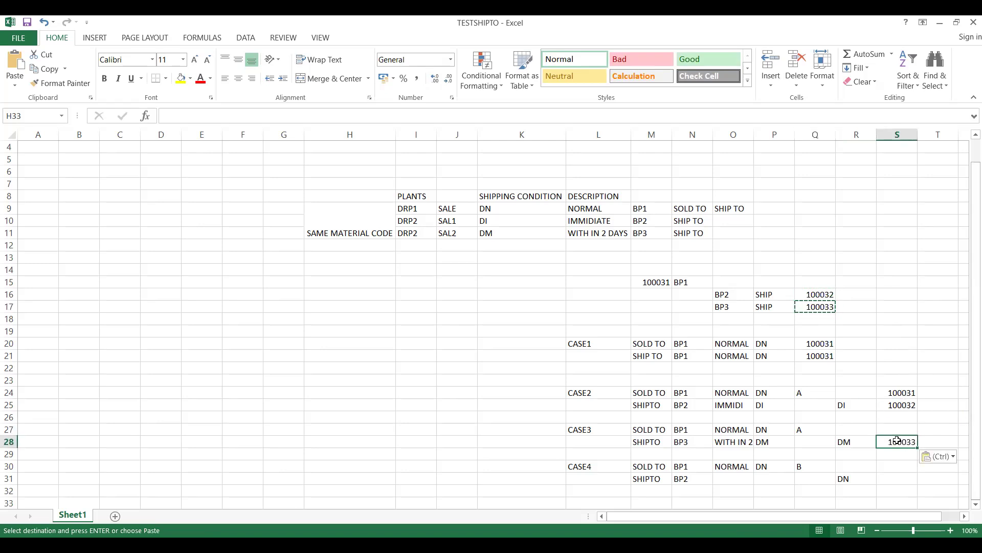
# Step: Copy BP1's customer number from S24 into cell S27 for the sold-to party of CASE3
pyautogui.click(900, 393)
pyautogui.hotkey('ctrl', 'c')
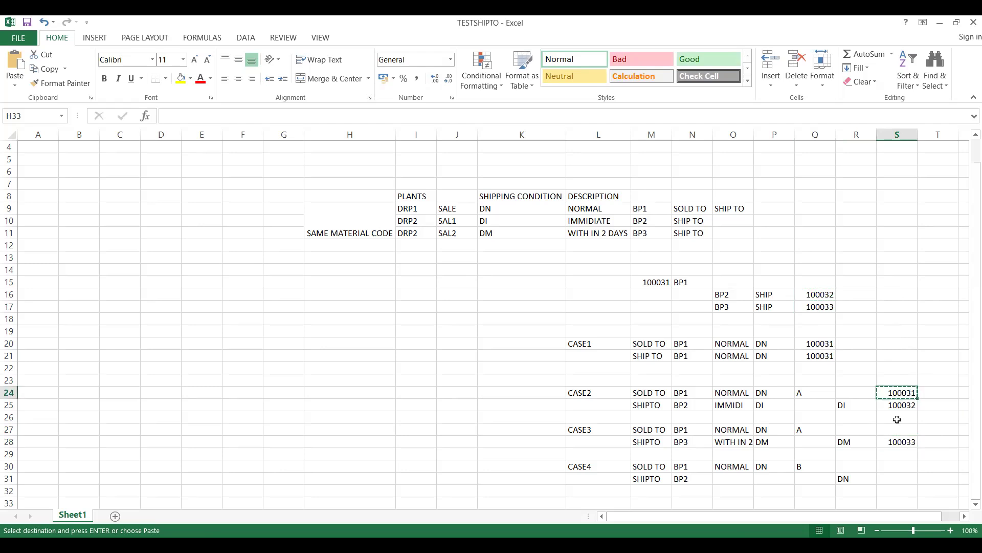
pyautogui.click(897, 427)
pyautogui.hotkey('ctrl', 'v')
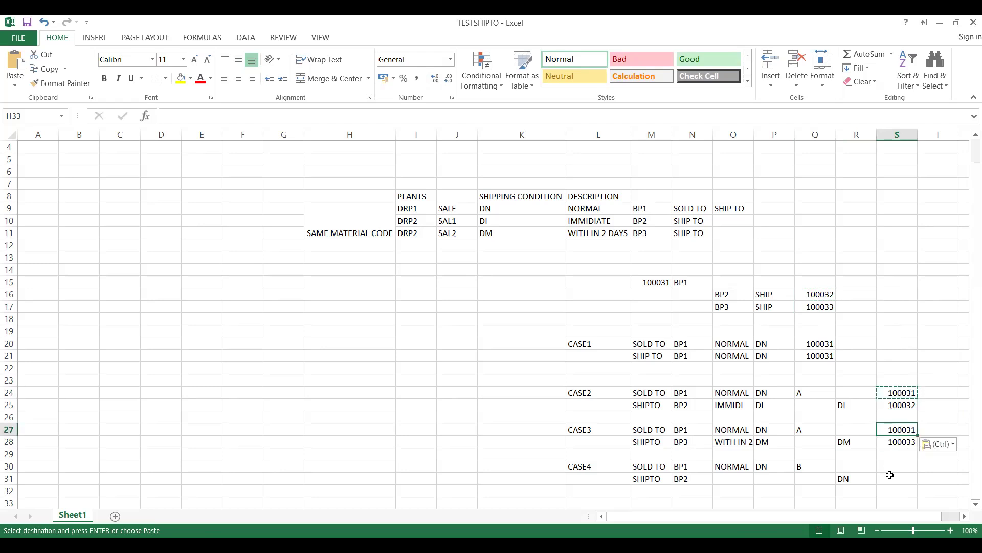
# Step: Enter CASE4's customer numbers by pasting BP1's number into cell S30 and copying BP2's number from S25 into S31
pyautogui.click(887, 467)
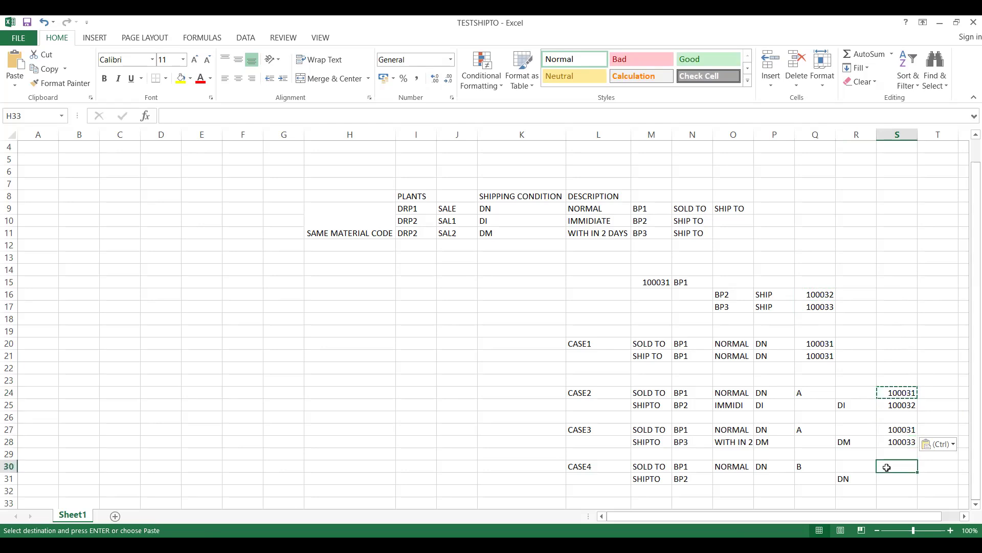
pyautogui.hotkey('ctrl', 'v')
pyautogui.press('ctrl')
pyautogui.press('Escape')
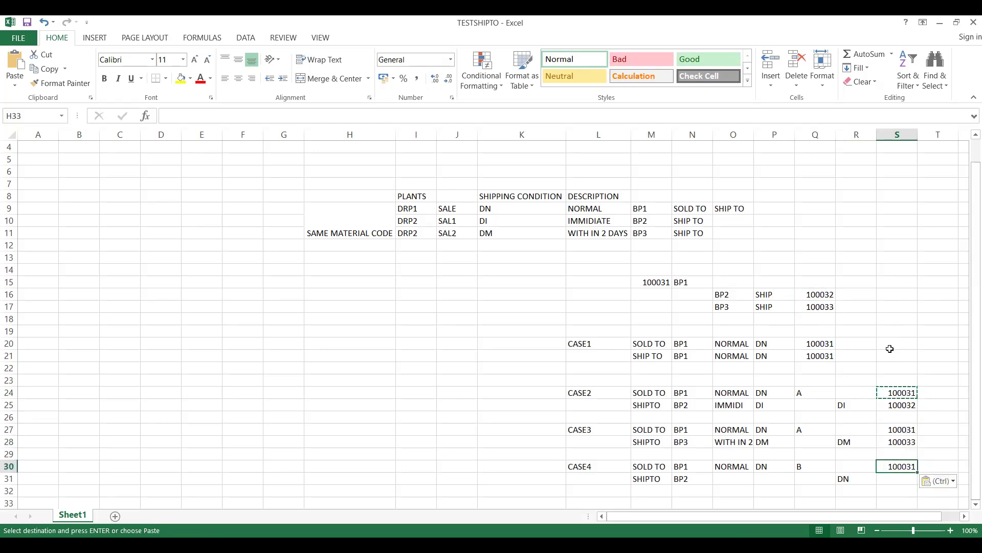
pyautogui.click(906, 404)
pyautogui.hotkey('ctrl', 'c')
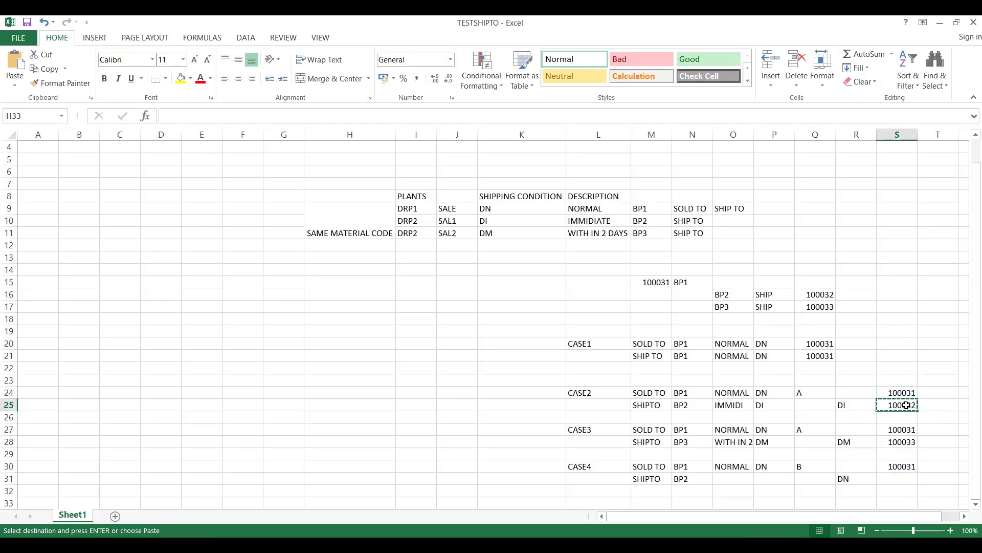
pyautogui.click(897, 475)
pyautogui.hotkey('ctrl', 'v')
pyautogui.press('Escape')
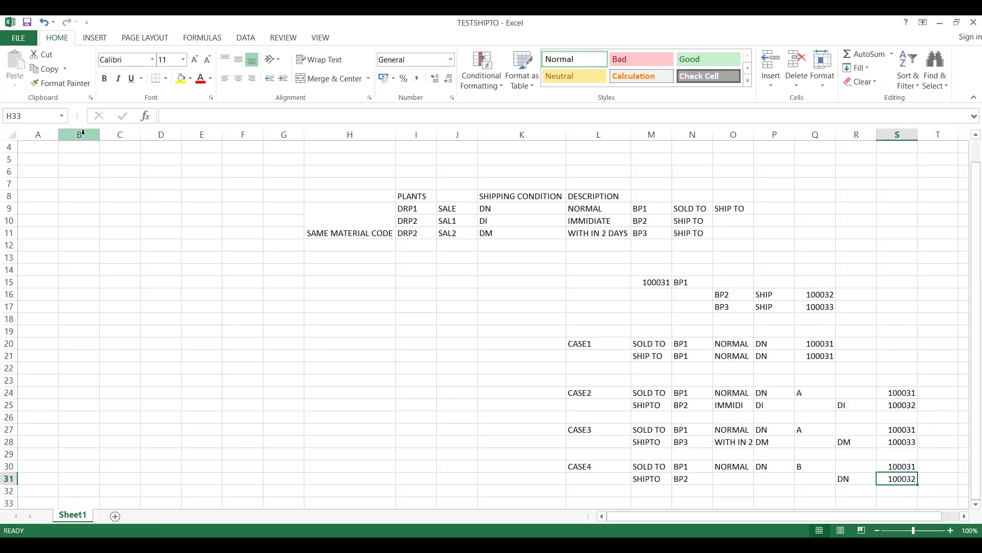
# Step: Delete the empty columns A through G from the sheet
pyautogui.click(38, 131)
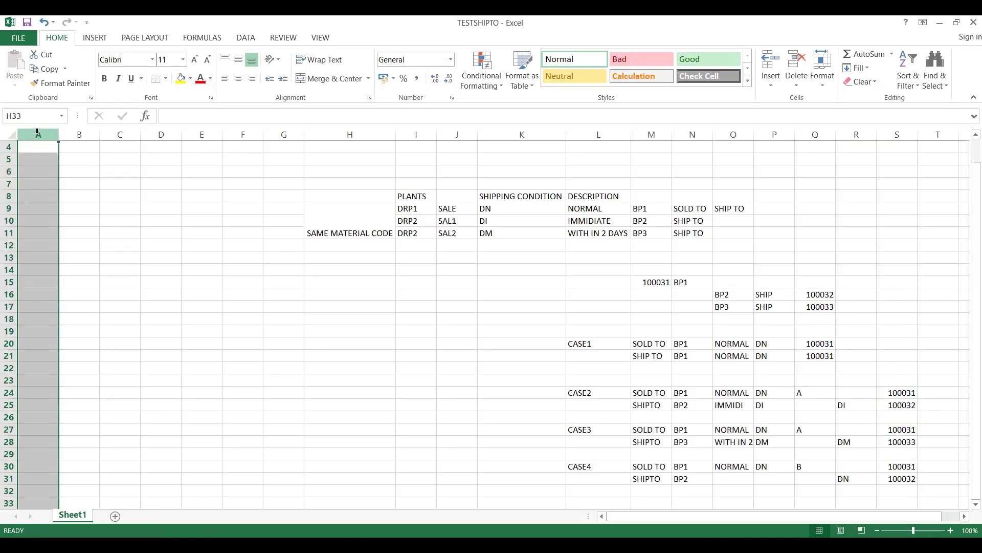
pyautogui.hotkey('shift', 'Right')
pyautogui.hotkey('shift', 'Right')
pyautogui.hotkey('shift', 'Right')
pyautogui.hotkey('shift', 'Right')
pyautogui.hotkey('shift', 'Right')
pyautogui.hotkey('shift', 'Right')
pyautogui.rightClick(128, 198)
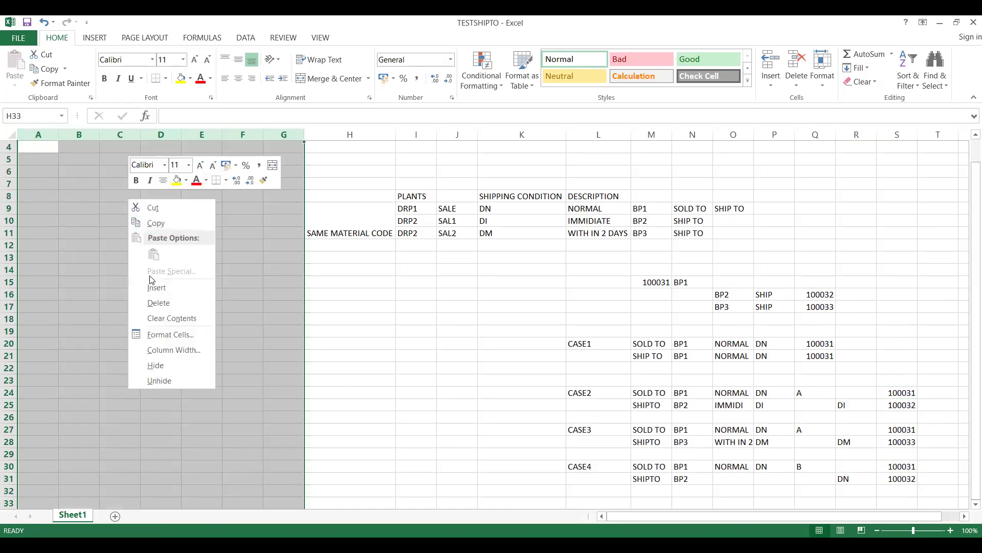
pyautogui.click(154, 302)
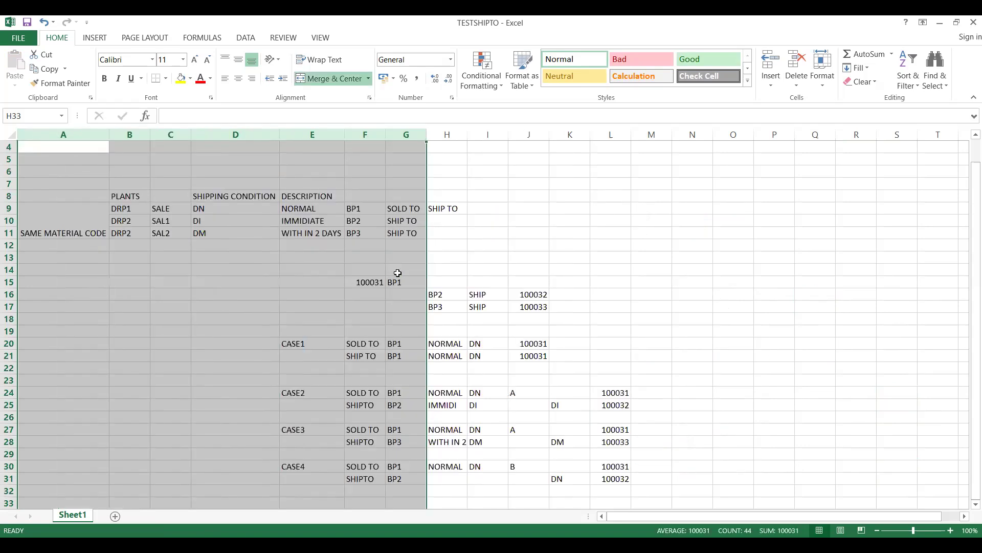
pyautogui.click(398, 273)
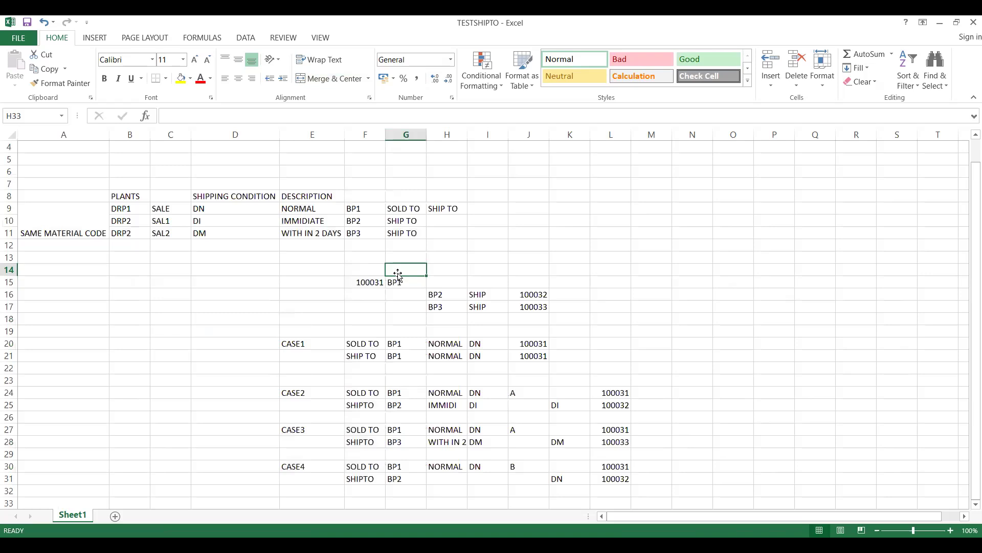
# Step: Examine the CASE1 row and select its sold-to and ship-to customer numbers in cells J20:J21
pyautogui.click(298, 344)
pyautogui.press('Right')
pyautogui.press('Right')
pyautogui.press('Right')
pyautogui.press('Right')
pyautogui.press('Right')
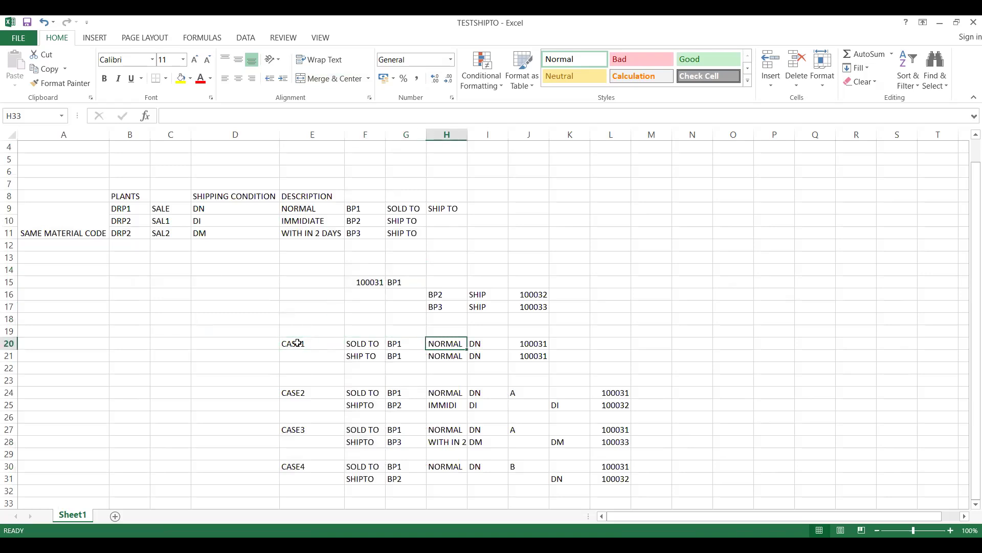
pyautogui.hotkey('shift', 'Down')
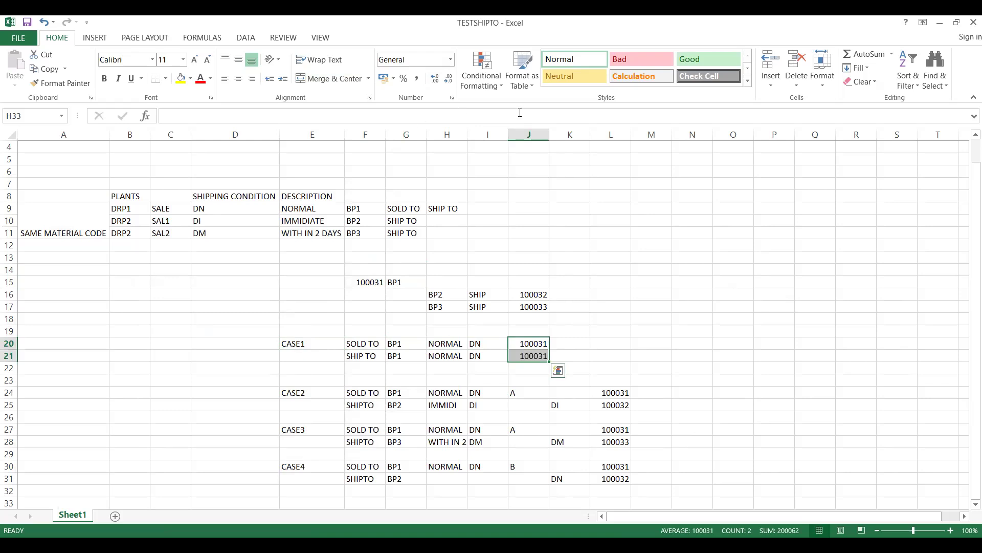
# Step: Switch to SAP and open the business partner record of Gandiva Dhara Arjuna Ltd for changing
pyautogui.hotkey('alt', 'Tab')
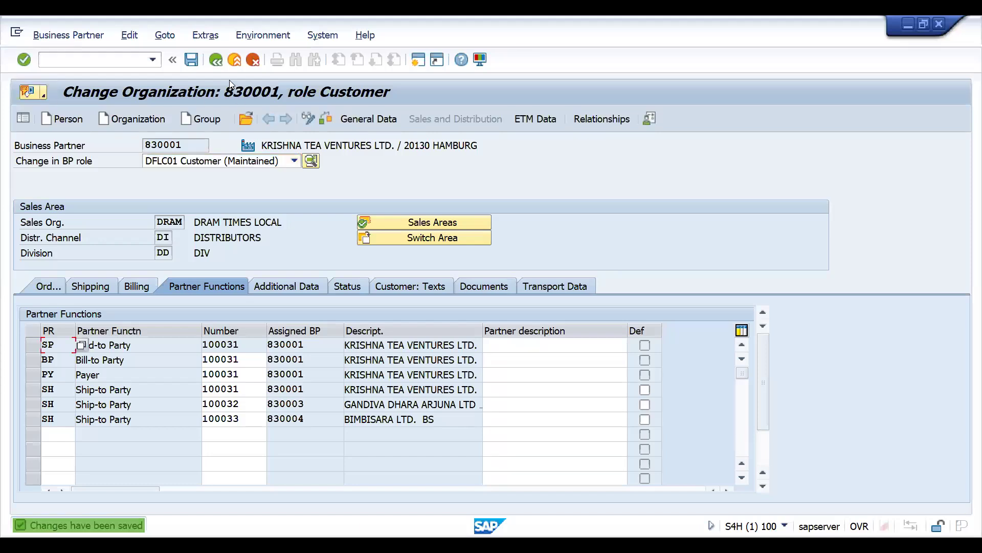
pyautogui.click(246, 120)
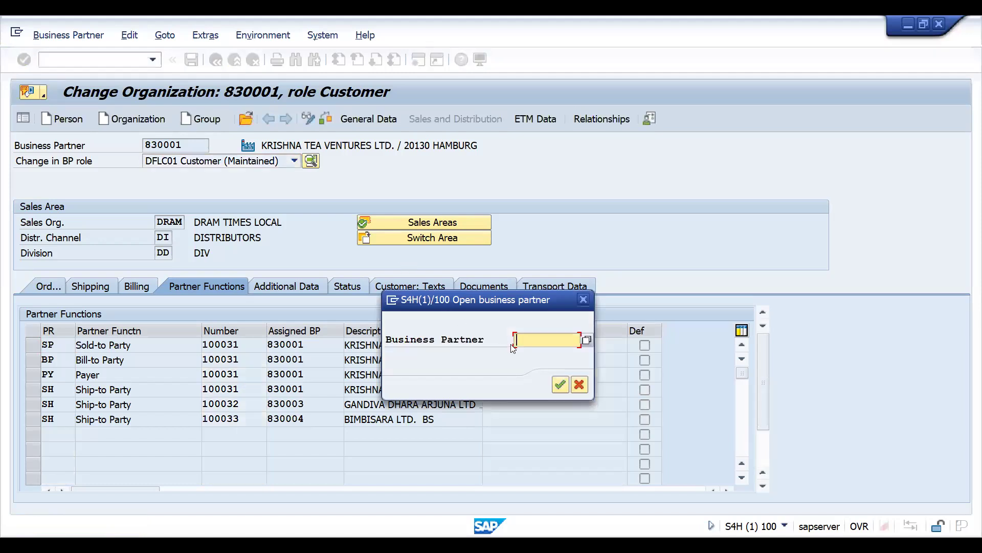
pyautogui.write('8')
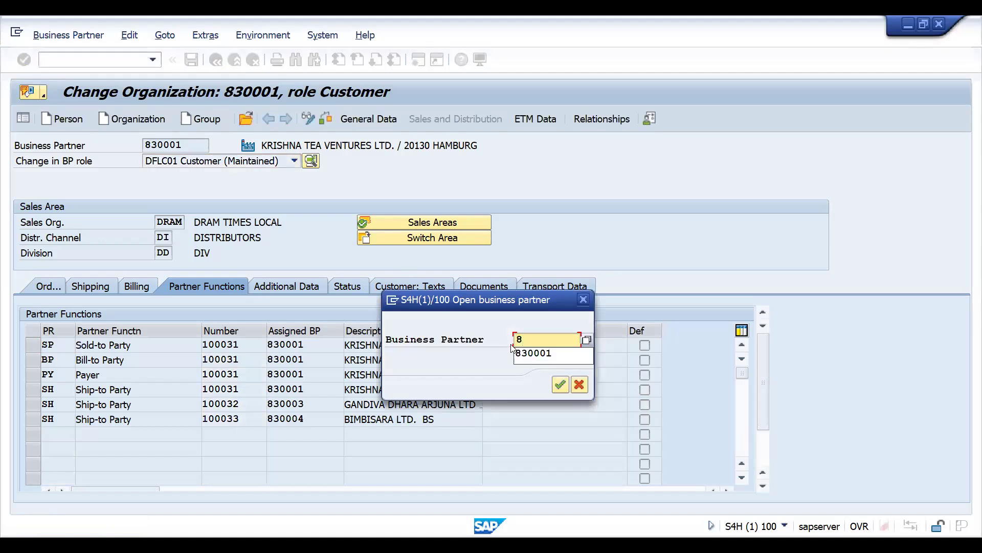
pyautogui.press('Down')
pyautogui.press('Return')
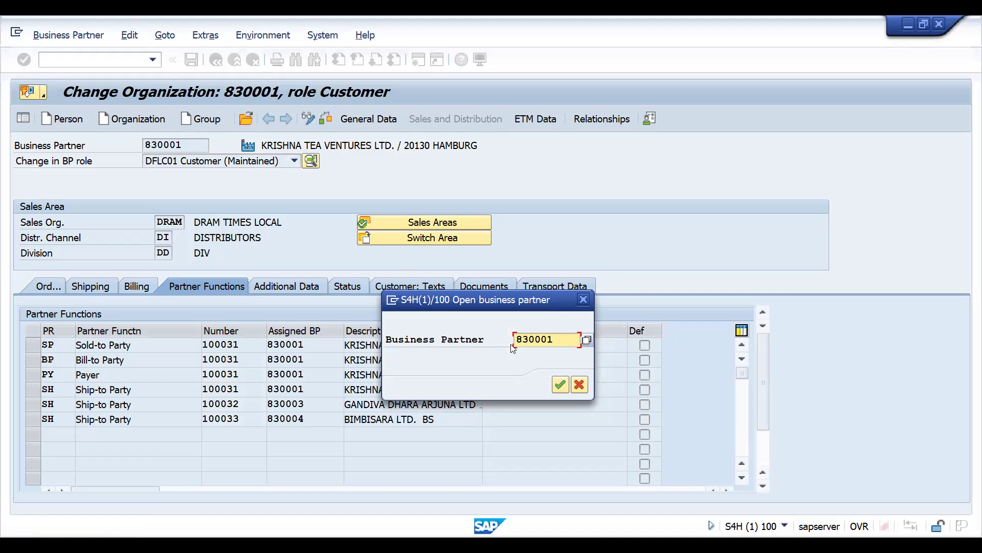
pyautogui.press('BackSpace')
pyautogui.write('3')
pyautogui.press('Return')
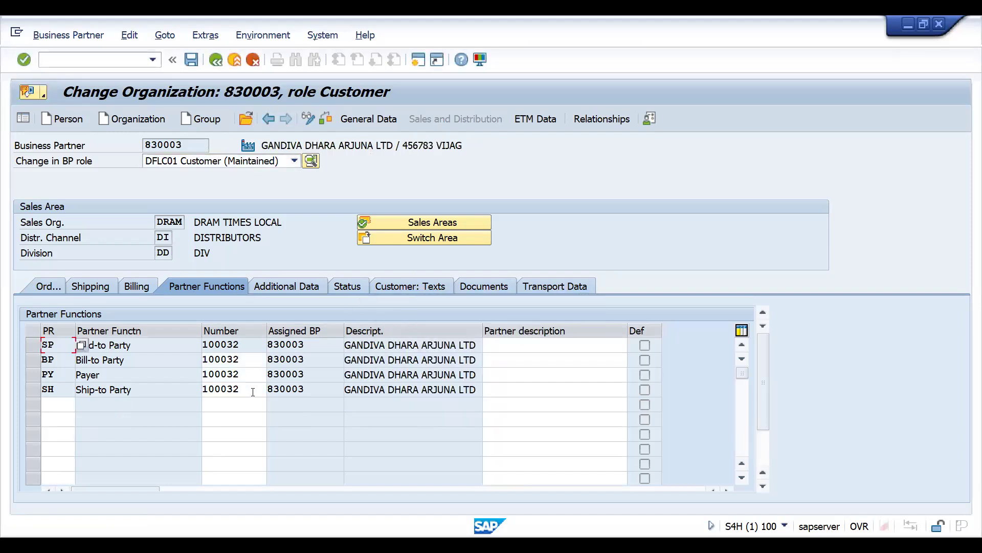
# Step: Set the shipping conditions of Gandiva Dhara Arjuna Ltd to DI in its sales-area shipping data
pyautogui.click(81, 290)
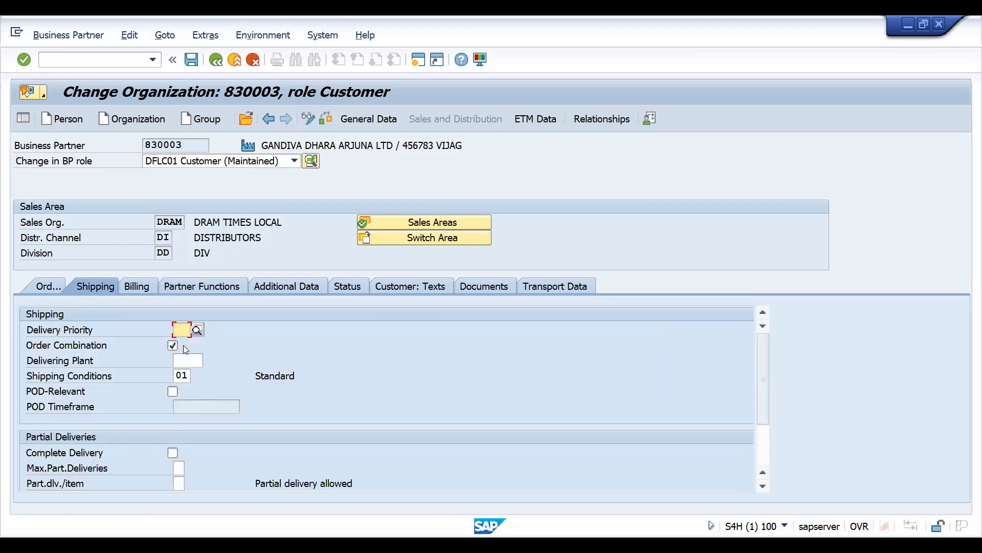
pyautogui.press('Return')
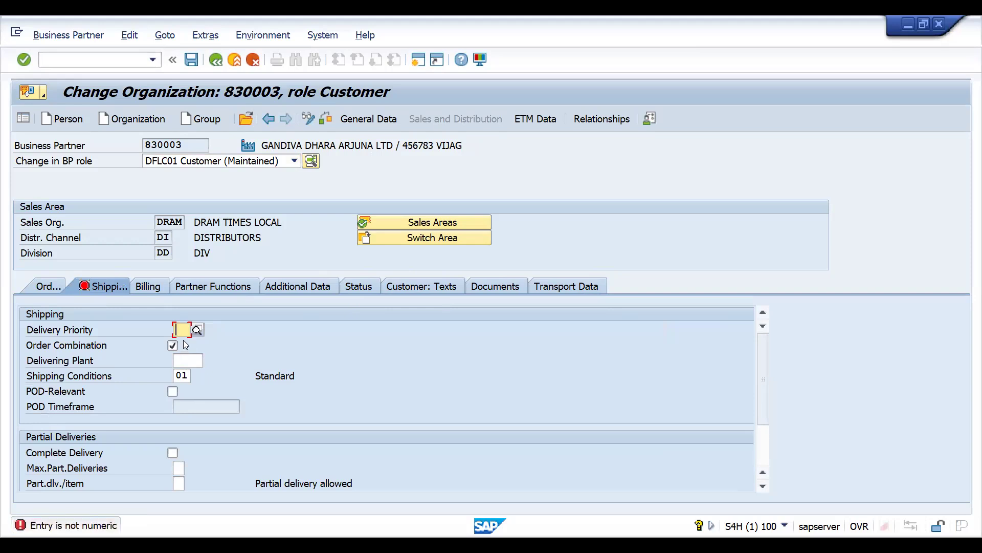
pyautogui.write('DI')
pyautogui.click(177, 375)
pyautogui.write('DI')
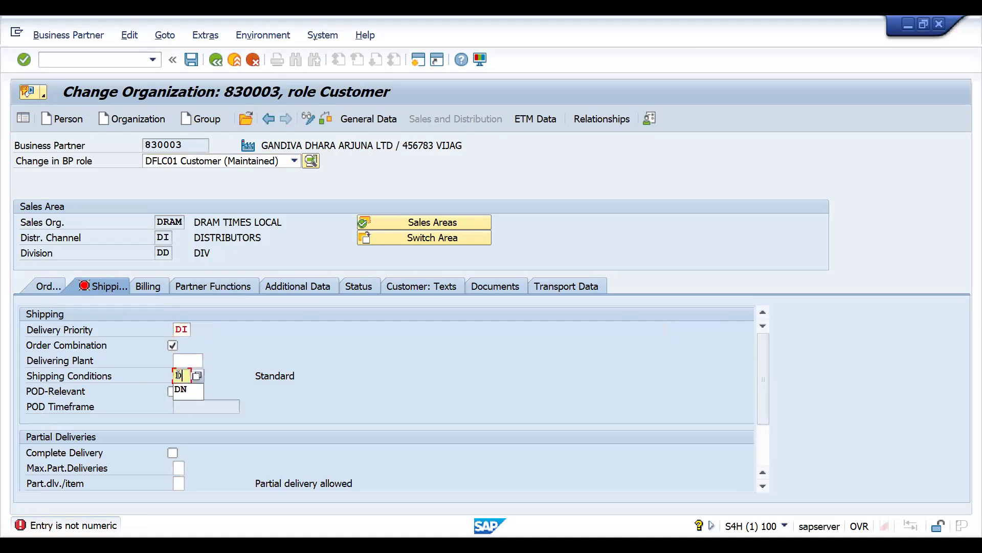
# Step: Replace the delivery priority with 01 (High) and save the business partner
pyautogui.click(177, 328)
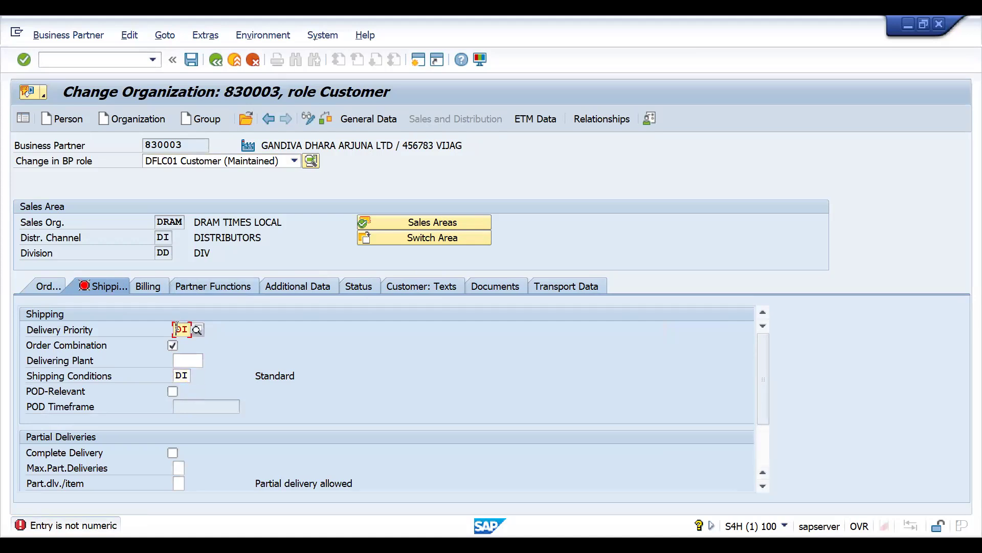
pyautogui.press('Delete')
pyautogui.press('Delete')
pyautogui.write('01')
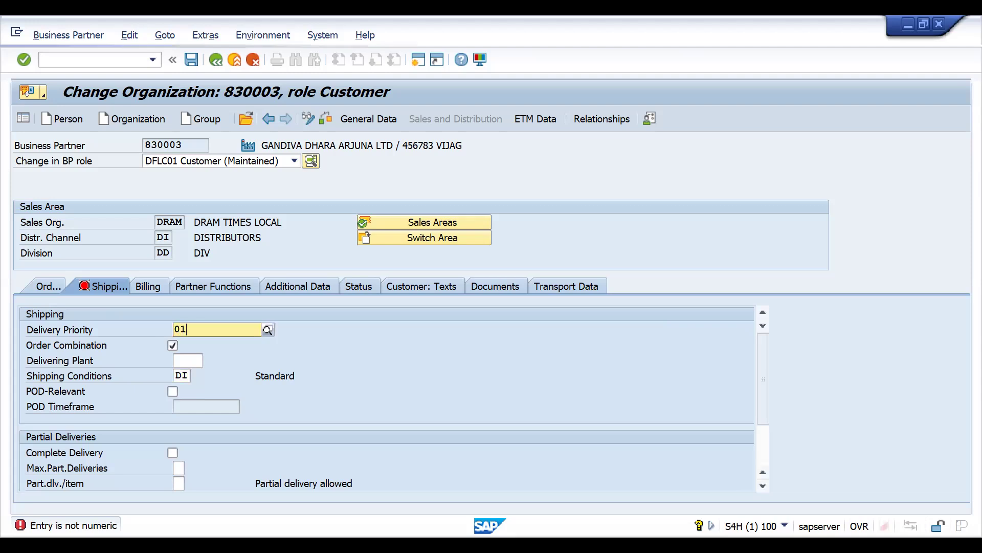
pyautogui.press('Return')
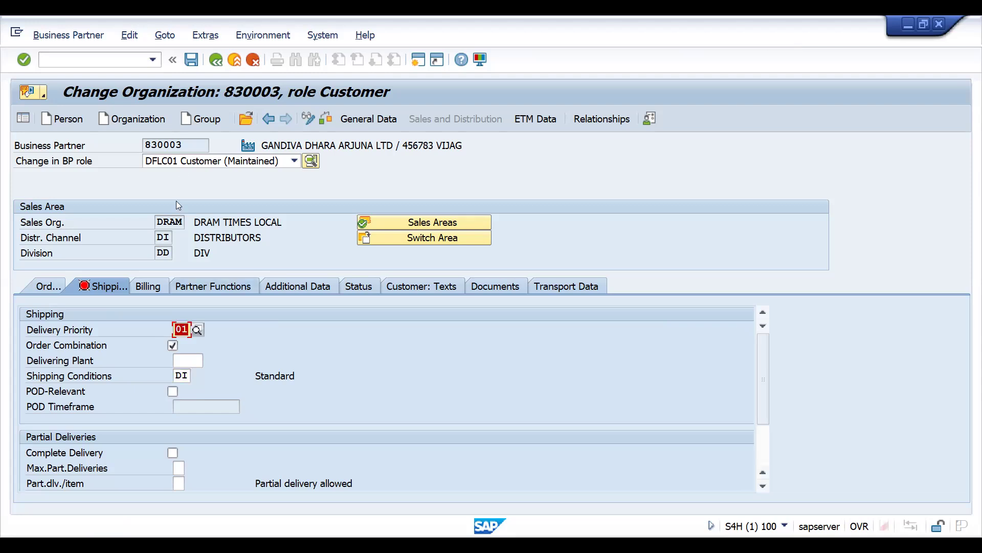
pyautogui.click(196, 331)
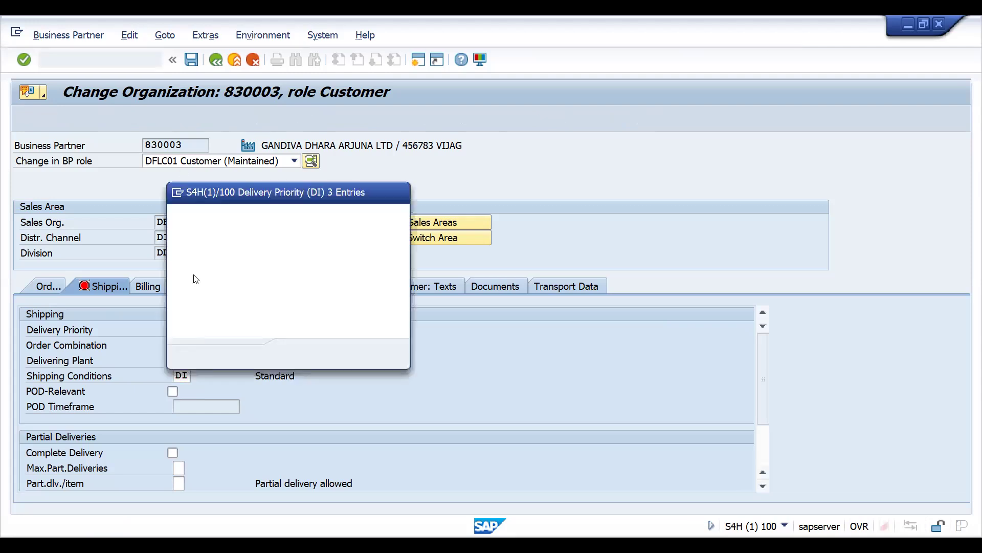
pyautogui.doubleClick(184, 254)
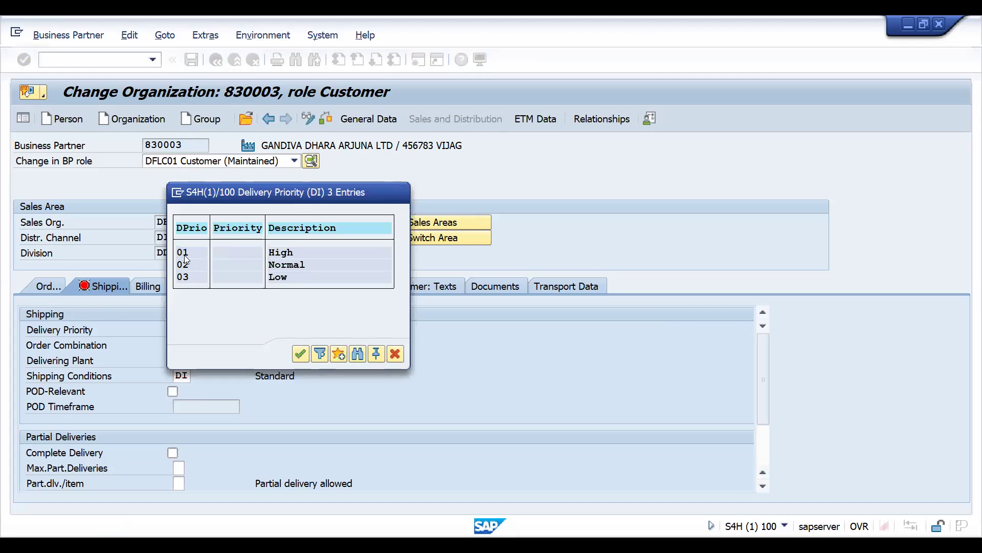
pyautogui.press('Return')
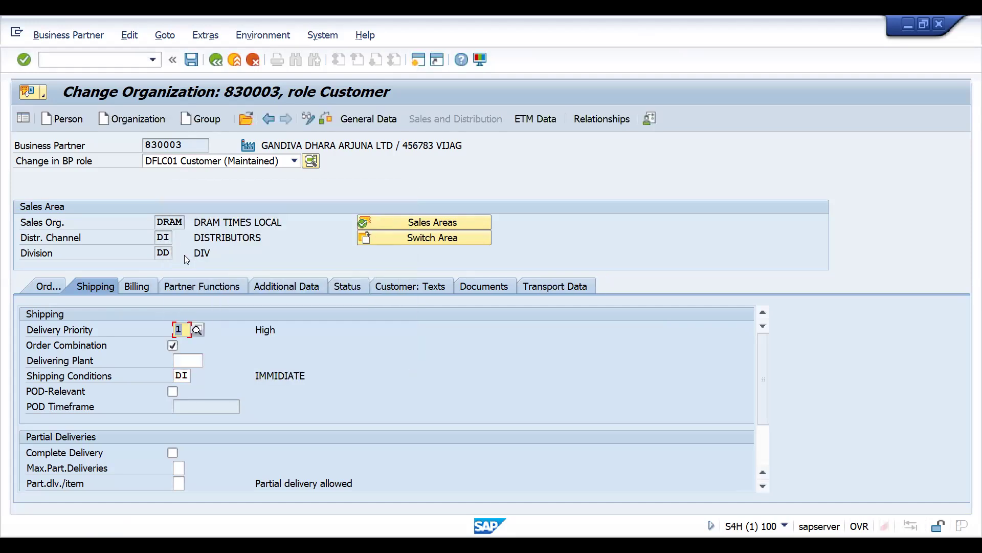
pyautogui.click(191, 60)
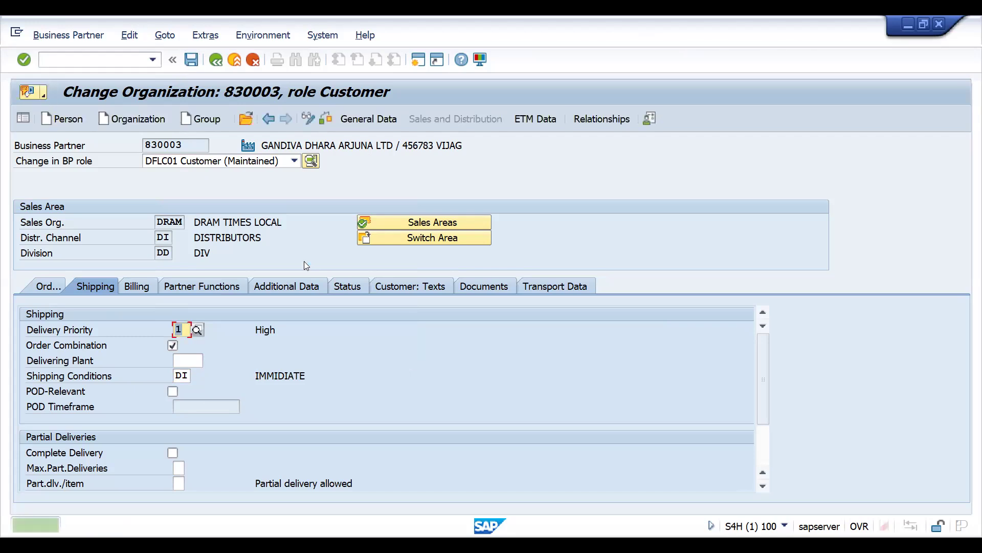
# Step: Open the business partner record of Bimbisara Ltd. for changing
pyautogui.click(246, 120)
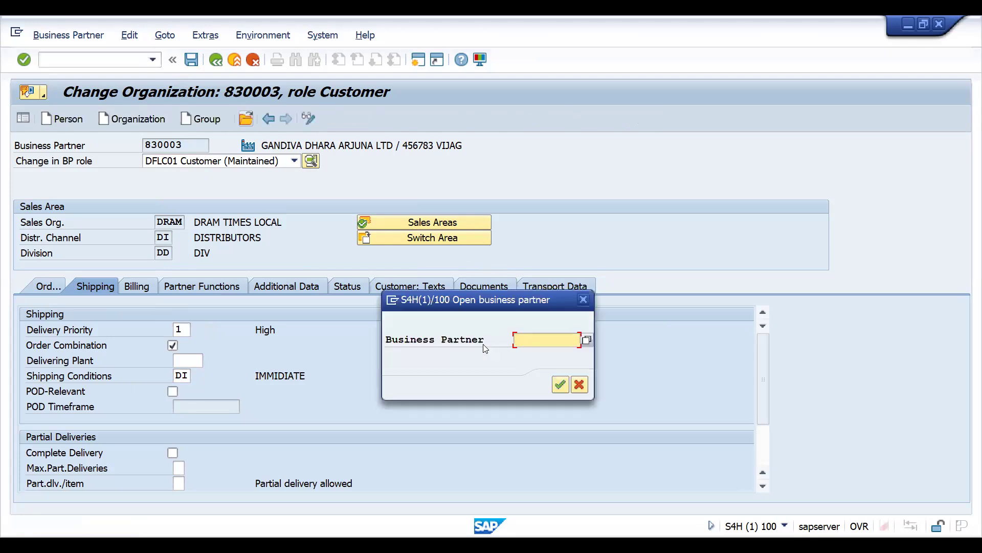
pyautogui.click(528, 340)
pyautogui.press('Return')
pyautogui.press('BackSpace')
pyautogui.write('4')
pyautogui.press('Return')
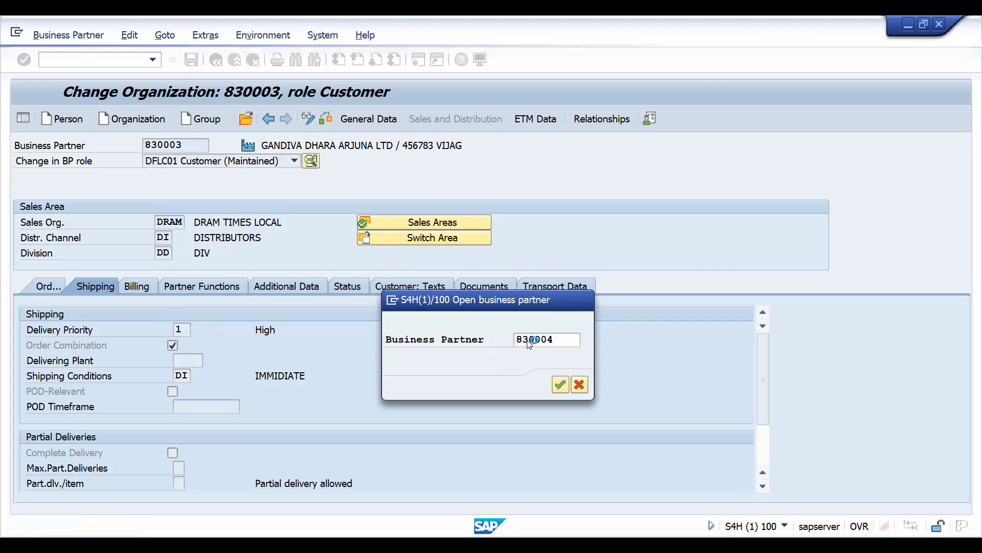
# Step: Set the shipping conditions of Bimbisara Ltd. to DM and save the record
pyautogui.click(177, 375)
pyautogui.press('Delete')
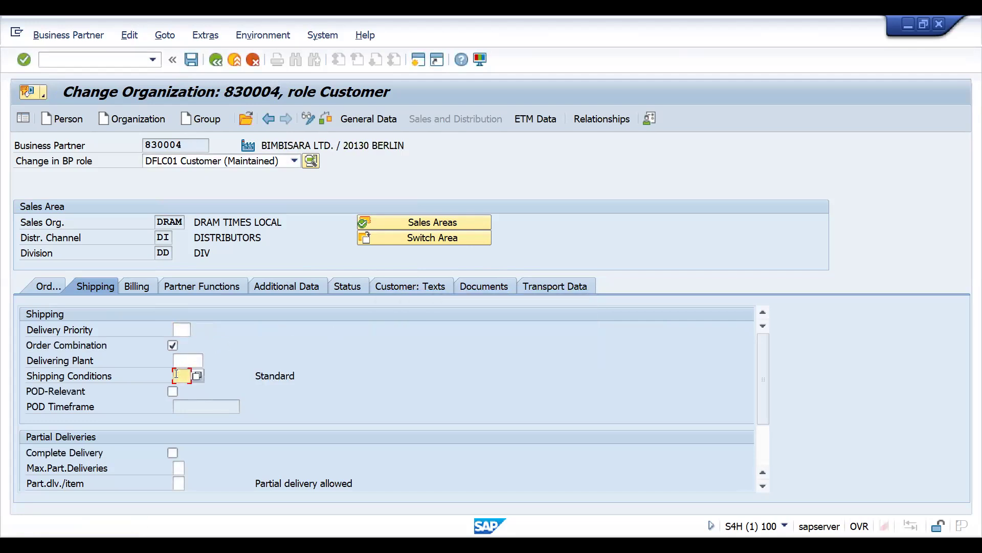
pyautogui.click(176, 374)
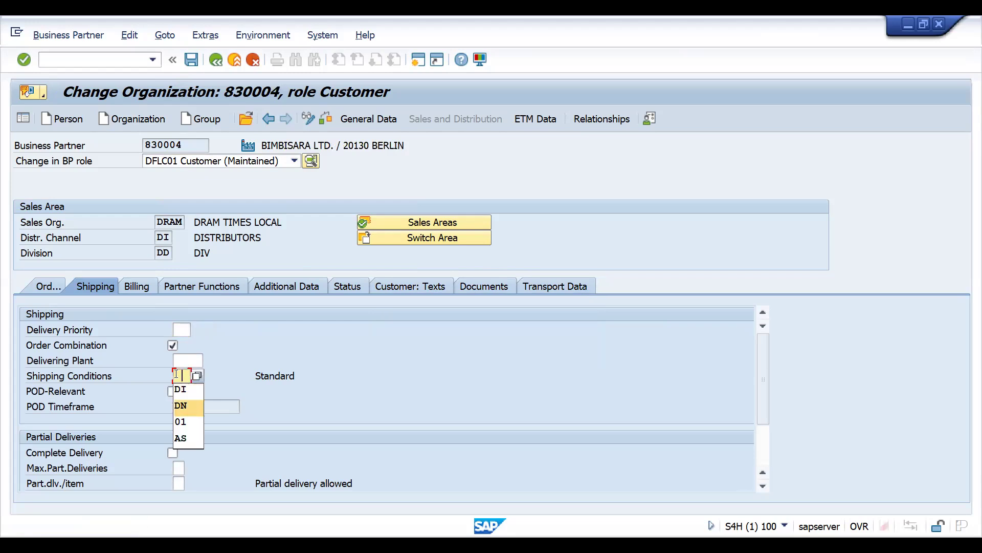
pyautogui.write('DM')
pyautogui.press('Return')
pyautogui.press('Return')
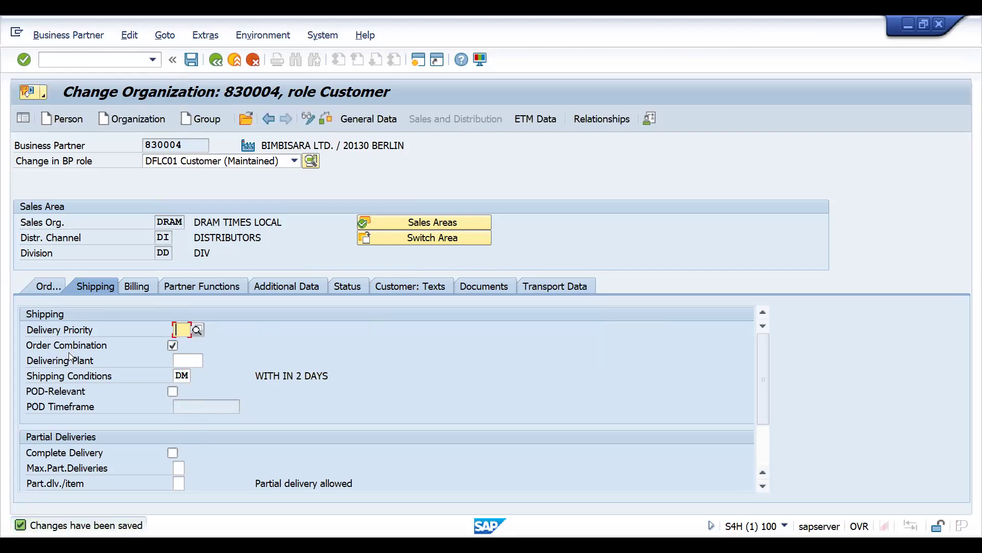
# Step: Review the partner functions of Bimbisara Ltd. and switch back to the TESTSHIPTO workbook in Excel
pyautogui.click(202, 286)
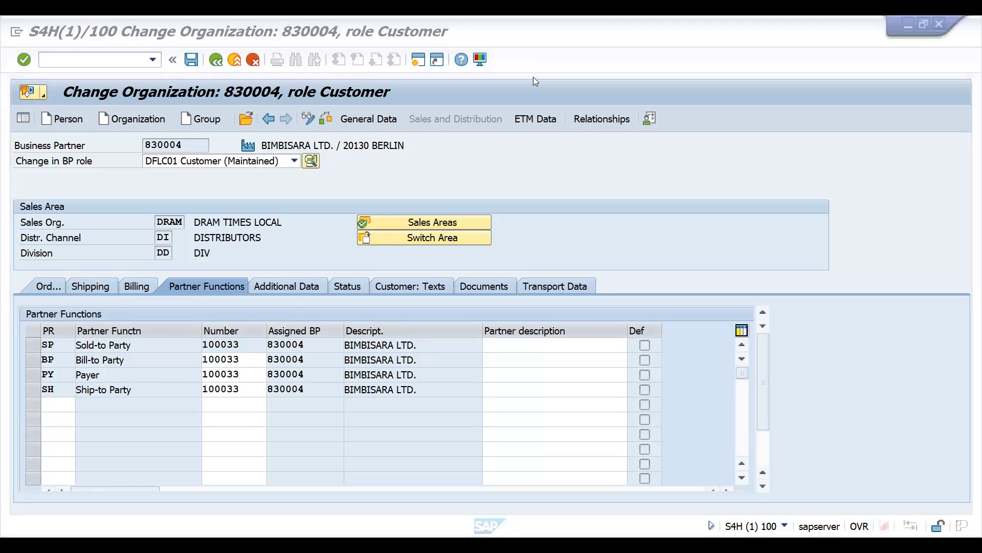
pyautogui.hotkey('alt', 'Tab')
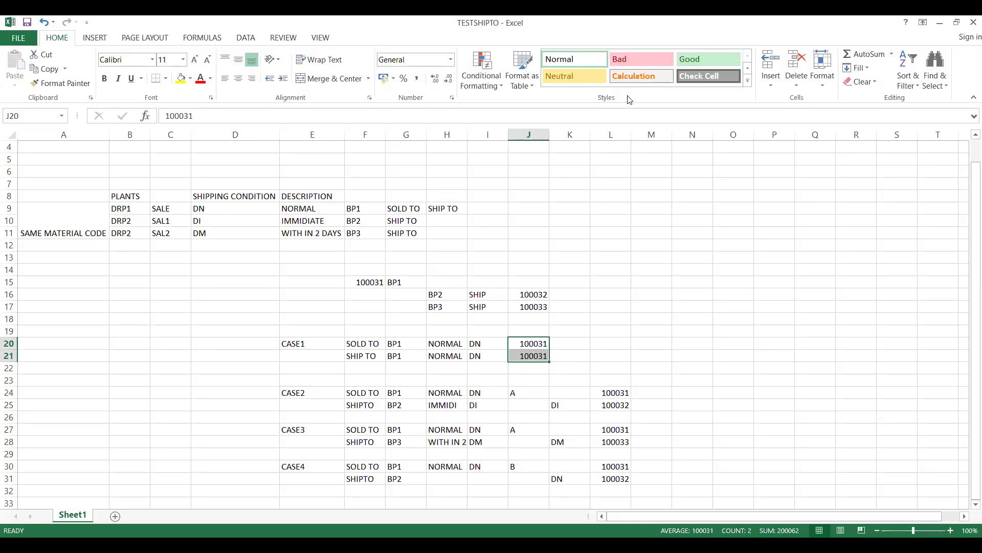
pyautogui.hotkey('alt', 'Tab')
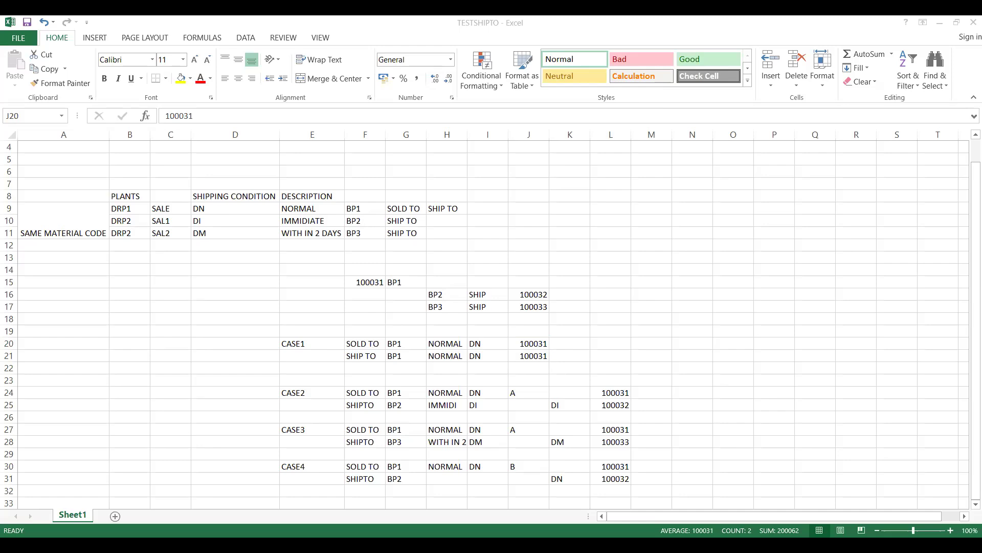
pyautogui.hotkey('alt', 'Tab')
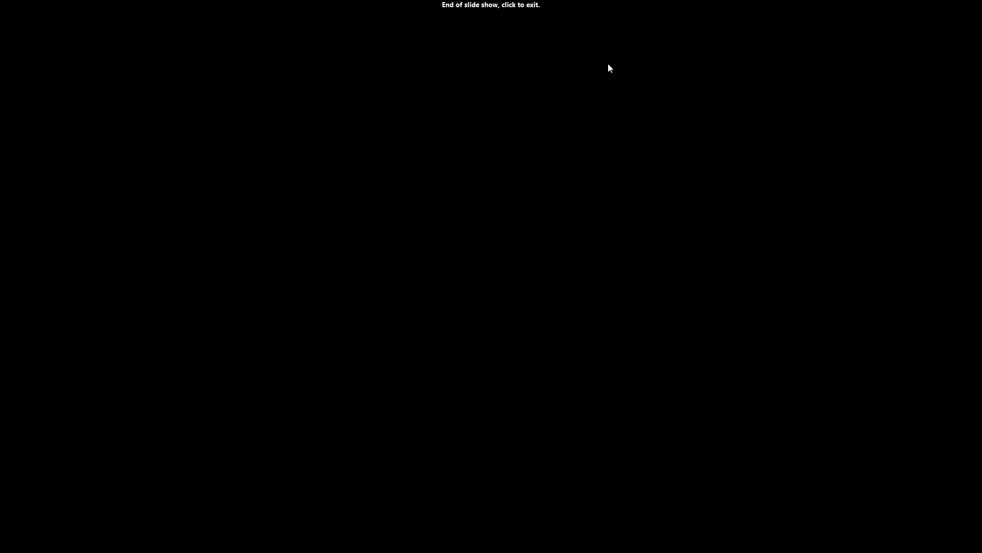
pyautogui.hotkey('alt', 'Tab')
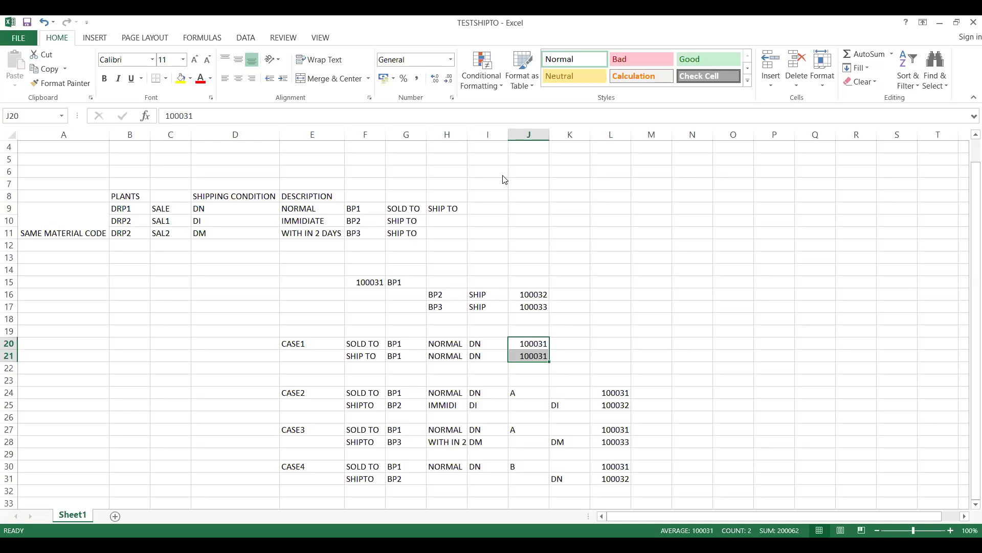
# Step: Switch to SAP and open transaction VOV8 for maintaining sales order types
pyautogui.hotkey('alt', 'Tab')
pyautogui.write('/NVOV')
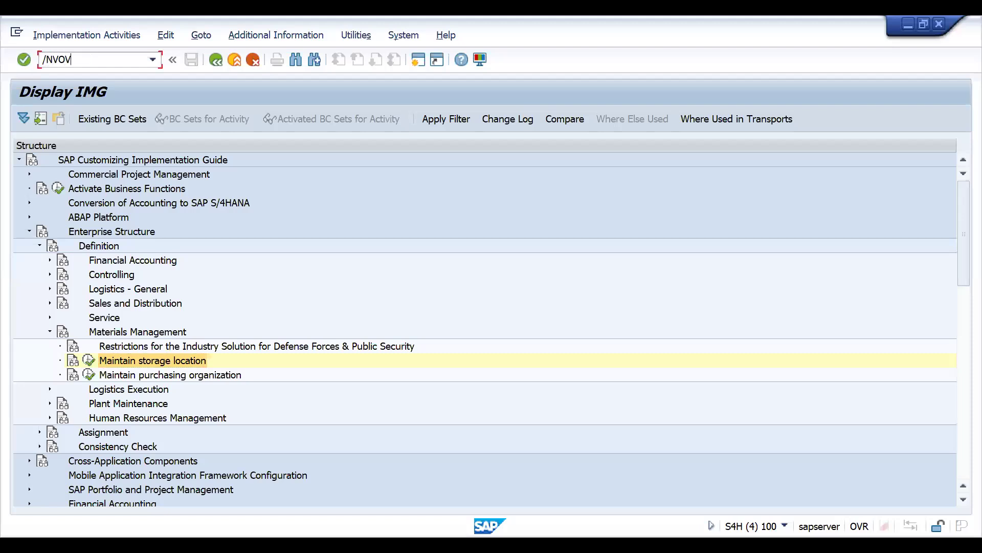
pyautogui.write('8')
pyautogui.press('Return')
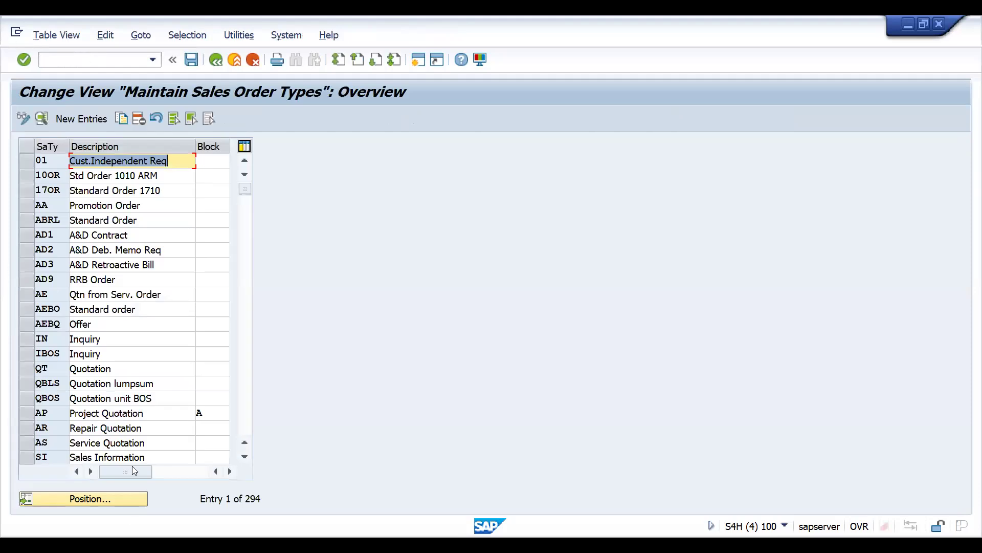
# Step: Locate sales order type DOR1 in the overview and open its details
pyautogui.click(117, 499)
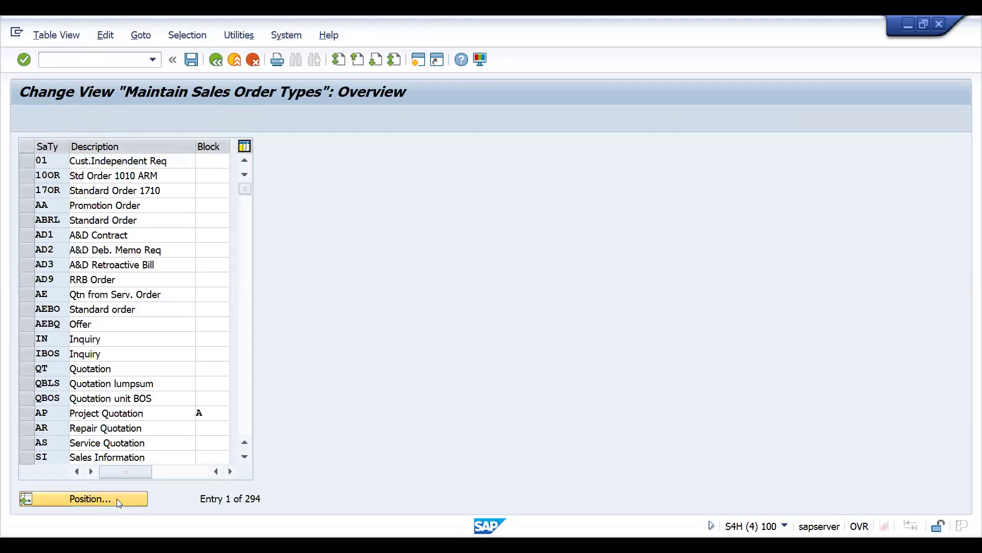
pyautogui.write('1')
pyautogui.press('Return')
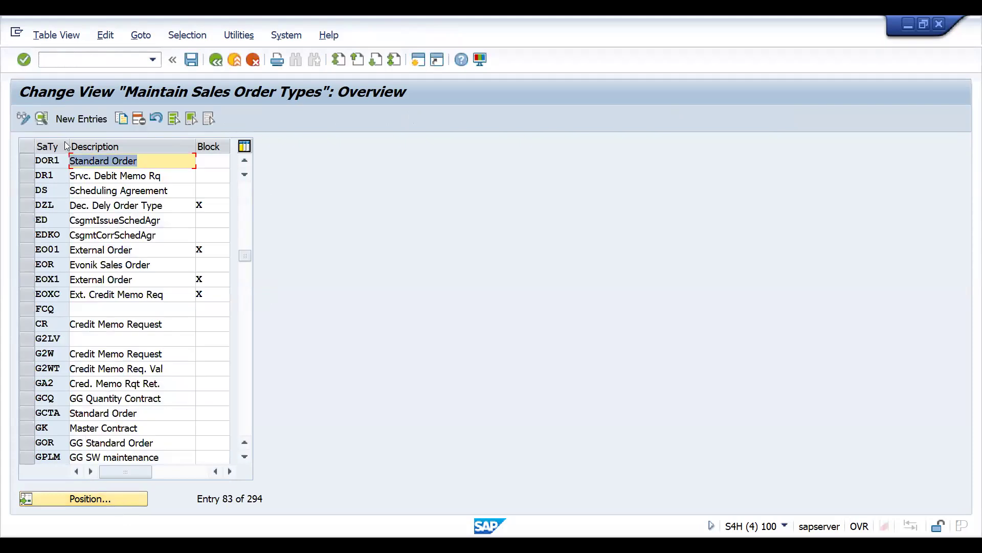
pyautogui.doubleClick(54, 160)
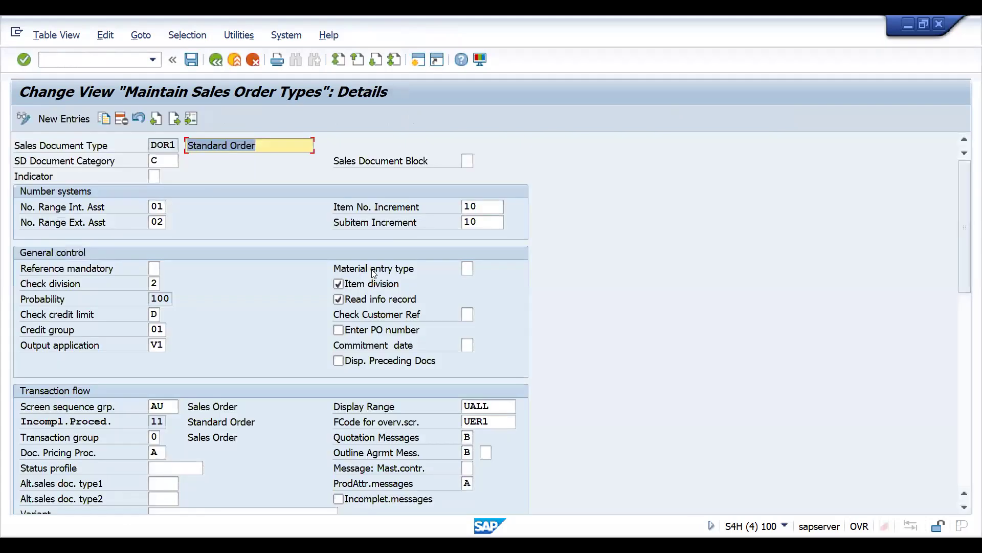
# Step: Set the ship-to-party shipping condition control of order type DOR1 to A, assigning conditions from the ship-to-party master record
pyautogui.moveTo(962, 264); pyautogui.dragTo(953, 405)
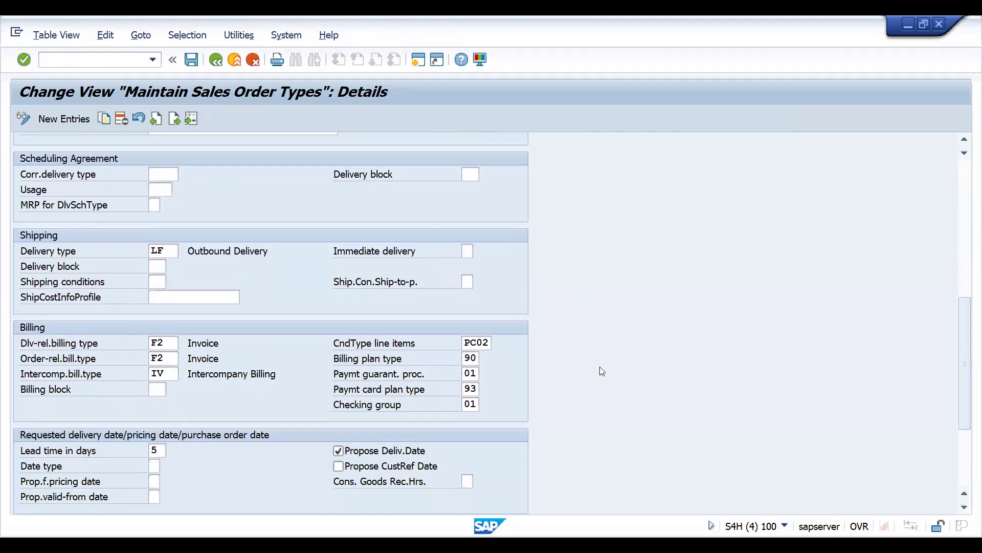
pyautogui.click(468, 283)
pyautogui.click(480, 282)
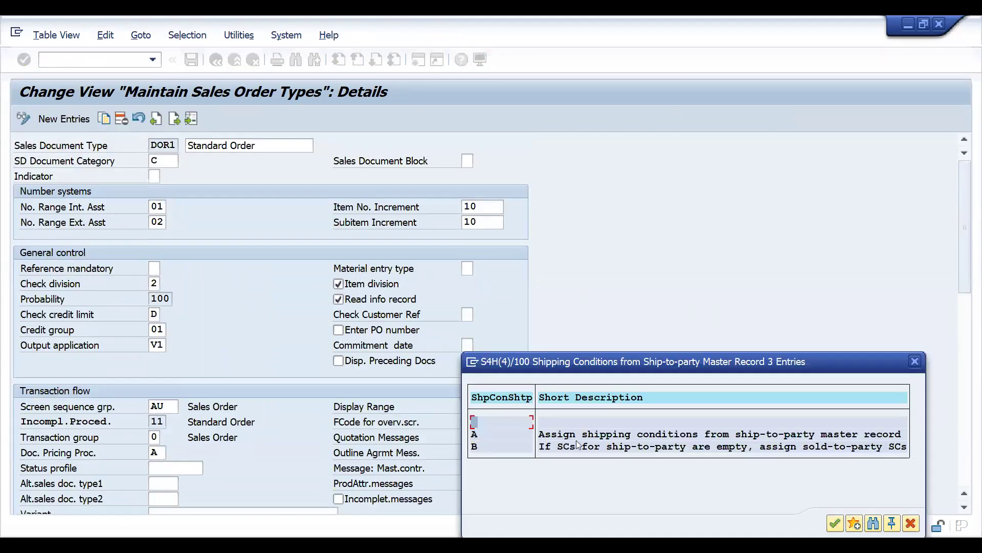
pyautogui.doubleClick(479, 433)
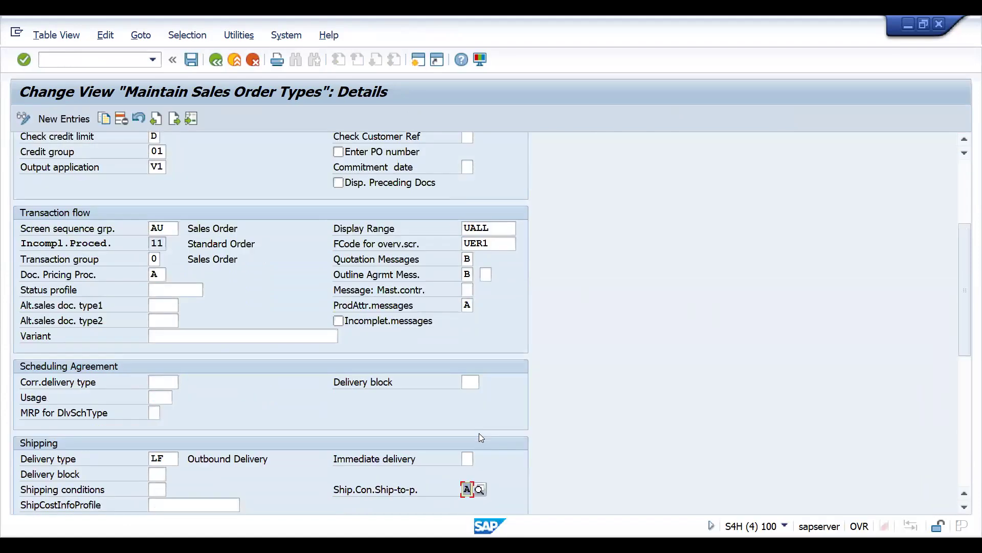
# Step: Reset the ship-to-party shipping condition control of DOR1 to blank, save with the customizing request and recheck the shipping settings
pyautogui.click(477, 485)
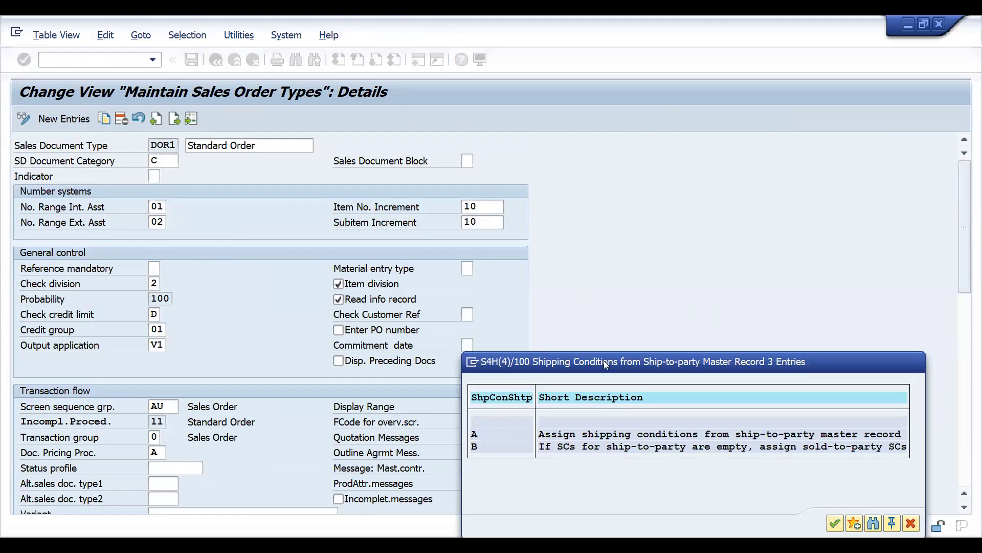
pyautogui.press('Escape')
pyautogui.press('Escape')
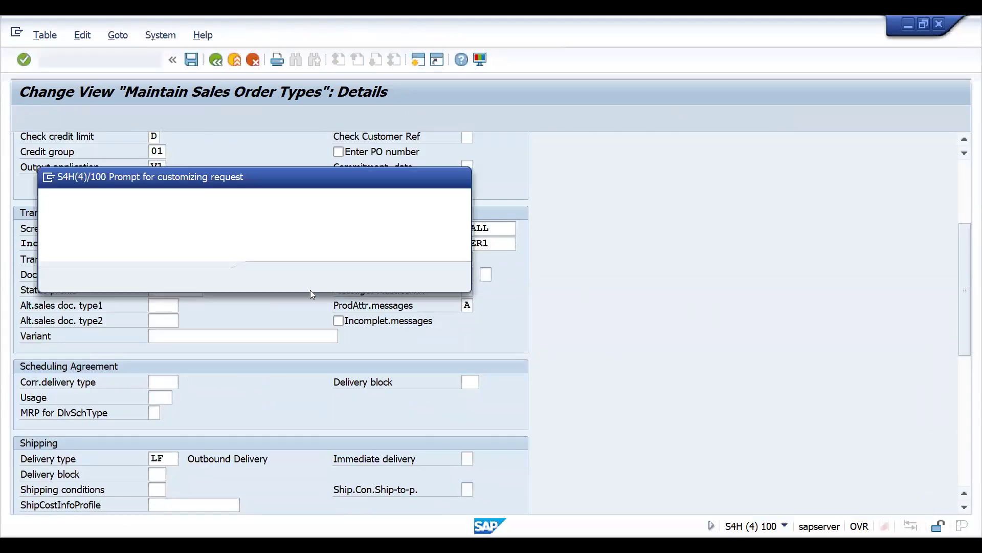
pyautogui.click(269, 278)
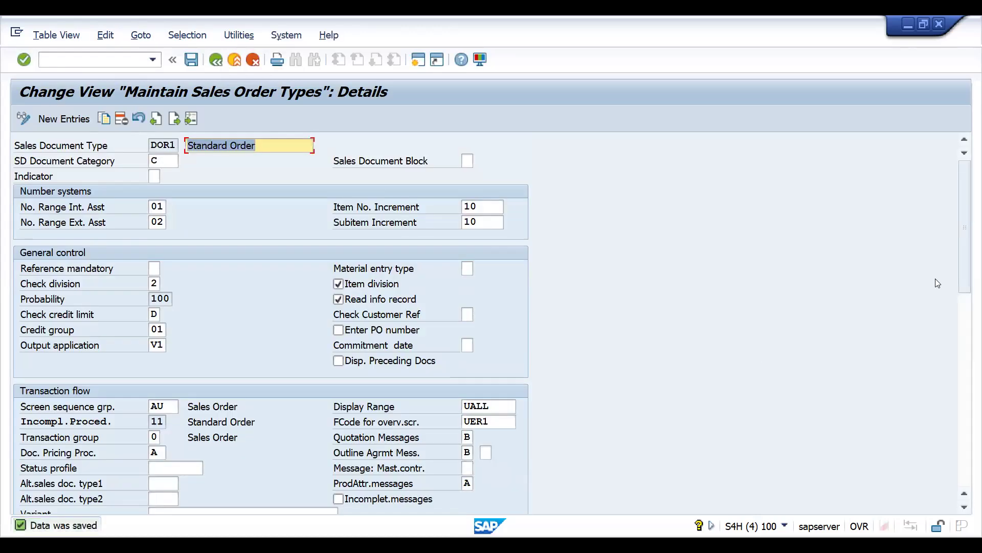
pyautogui.scroll(-6, 968, 283)
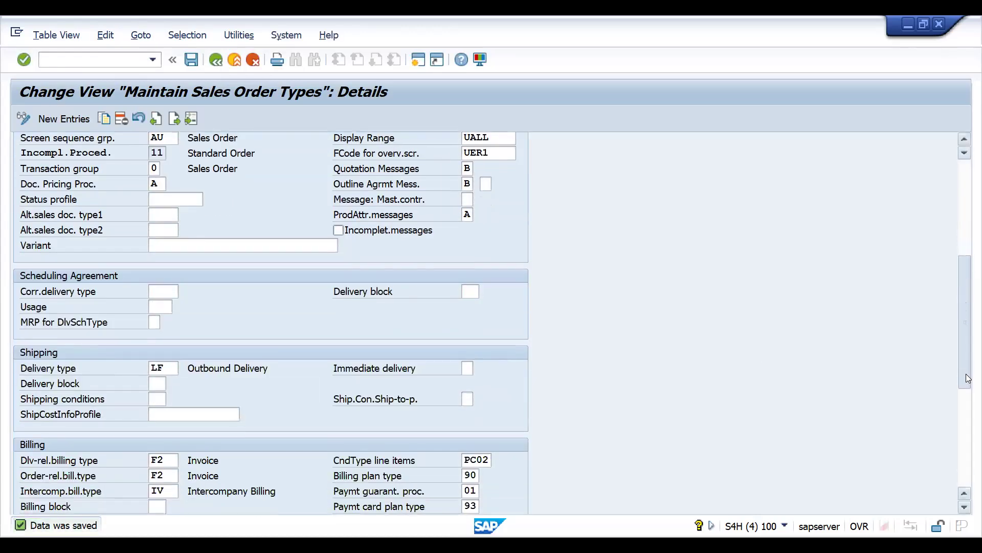
# Step: Open transaction VA01 and start a standard order for sales organization DRAM, distribution channel DI and division DD
pyautogui.click(86, 54)
pyautogui.write('/NVA01')
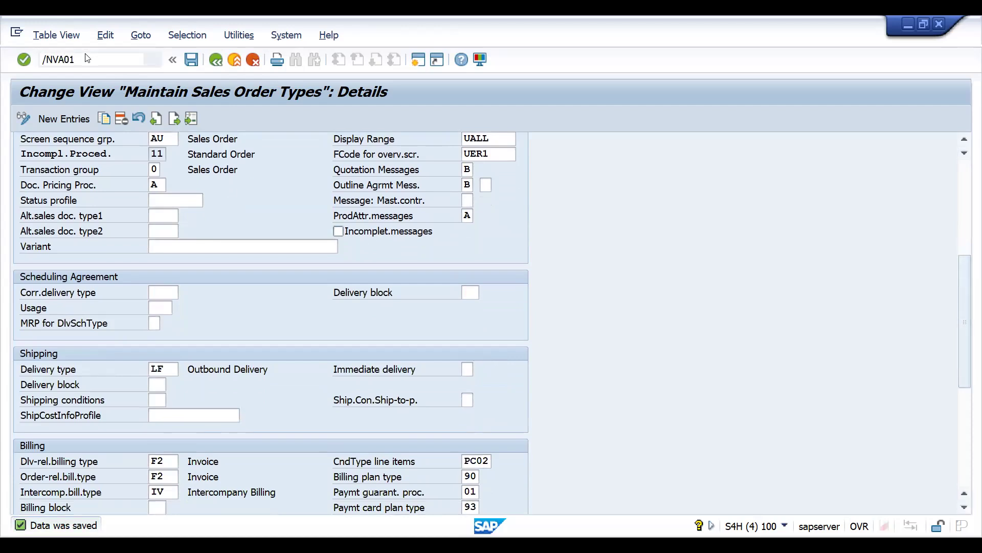
pyautogui.press('Return')
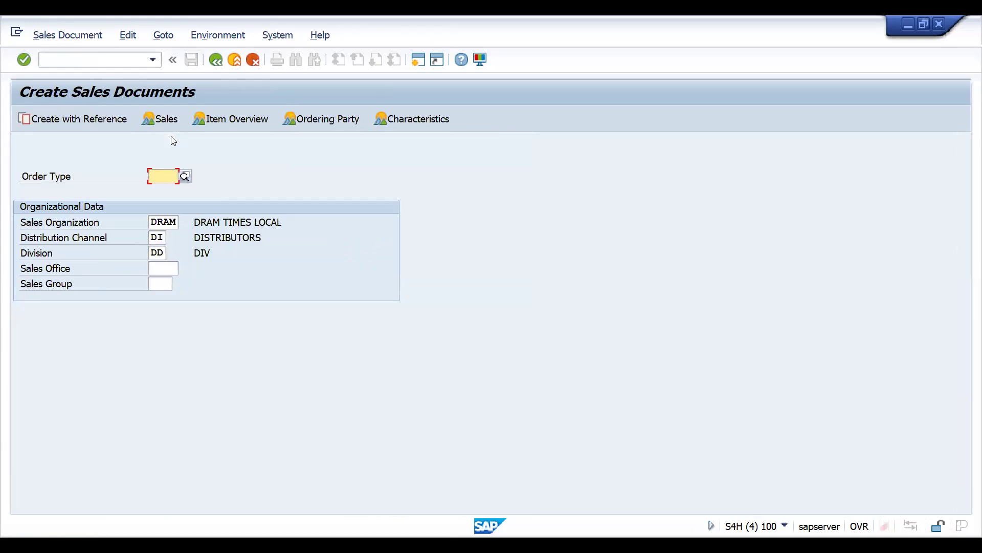
pyautogui.press('BackSpace')
pyautogui.press('Down')
pyautogui.press('Return')
pyautogui.press('Return')
# Step: Enter 100031 as the sold-to party of the standard order and confirm it
pyautogui.press('BackSpace')
pyautogui.press('Down')
pyautogui.press('Return')
pyautogui.press('Return')
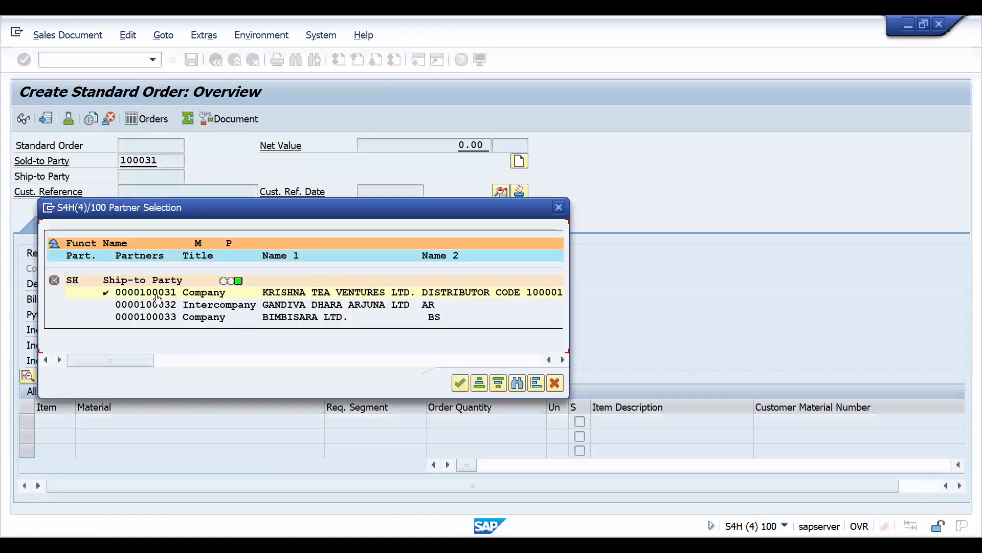
# Step: Choose Krishna Tea Ventures Ltd. as the ship-to party and leave the partner selection
pyautogui.click(157, 296)
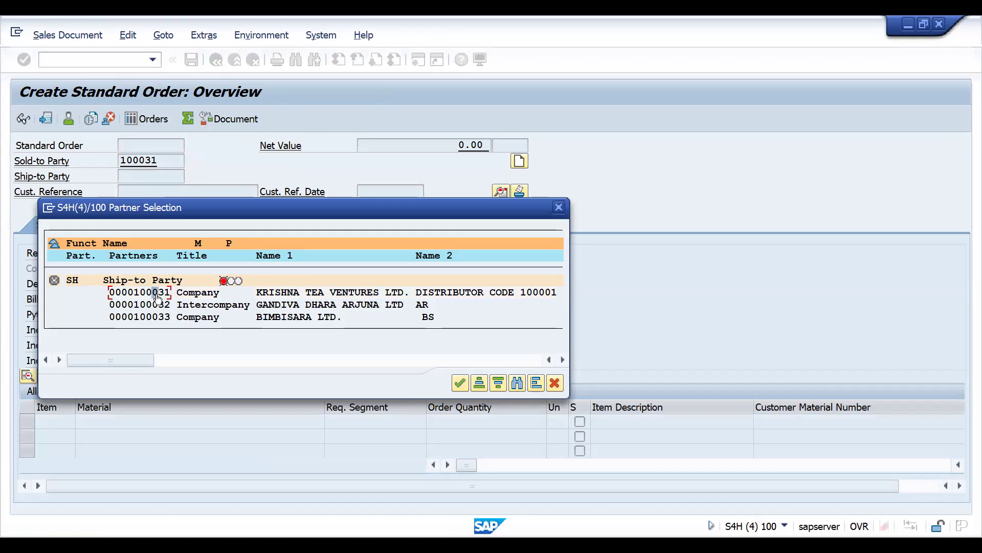
pyautogui.click(461, 384)
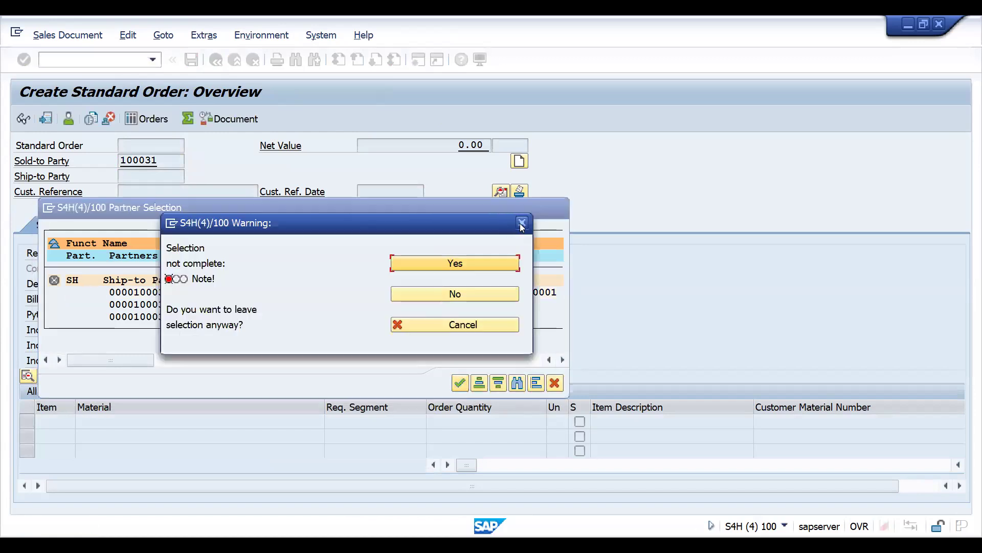
pyautogui.click(455, 263)
# Step: Set the order's customer reference to tetet and accept the header entries
pyautogui.press('Down')
pyautogui.press('Down')
pyautogui.press('Return')
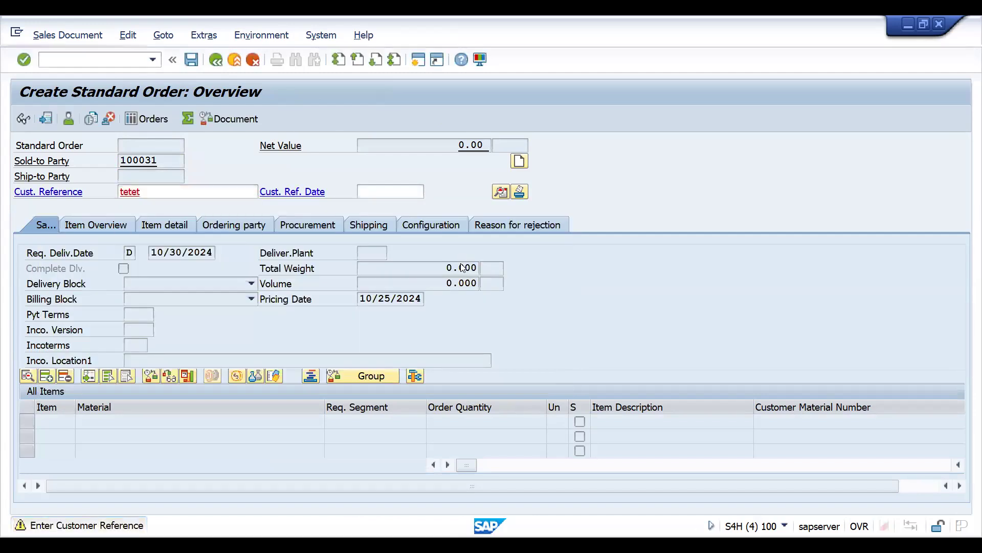
pyautogui.press('Return')
pyautogui.press('Down')
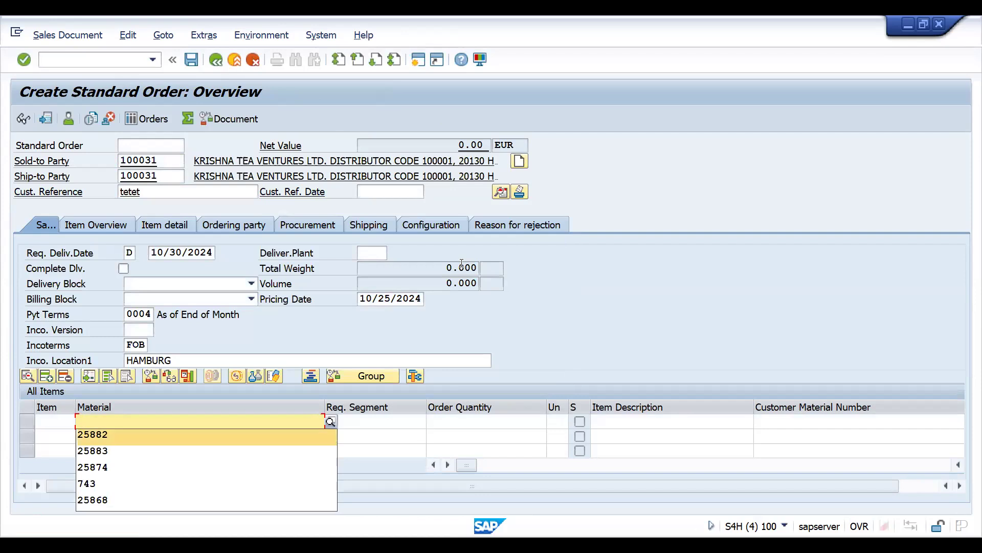
pyautogui.press('Up')
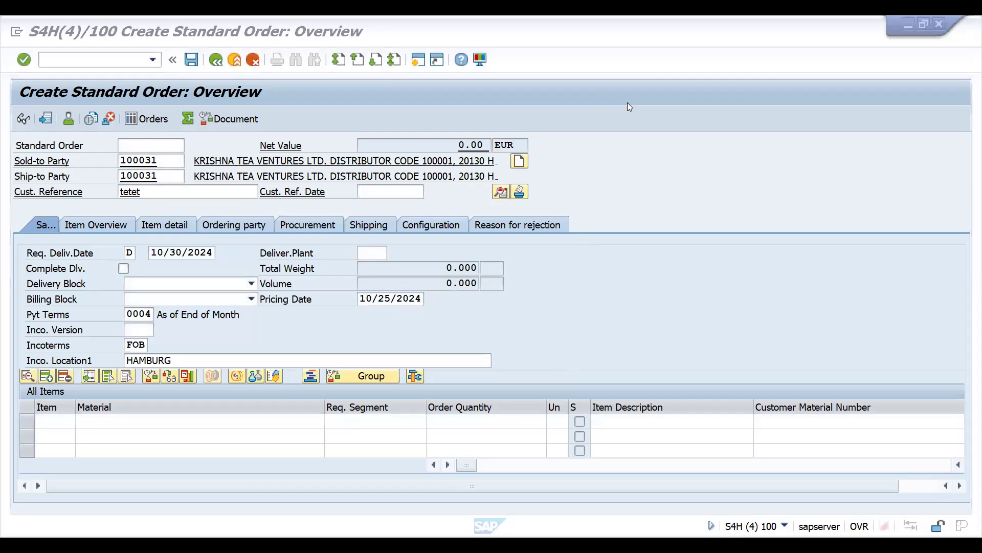
# Step: Switch to the TESTSHIPTO workbook in Excel, check the Case 1 sold-to and ship-to rows, and return to the SAP order
pyautogui.hotkey('alt', 'Tab')
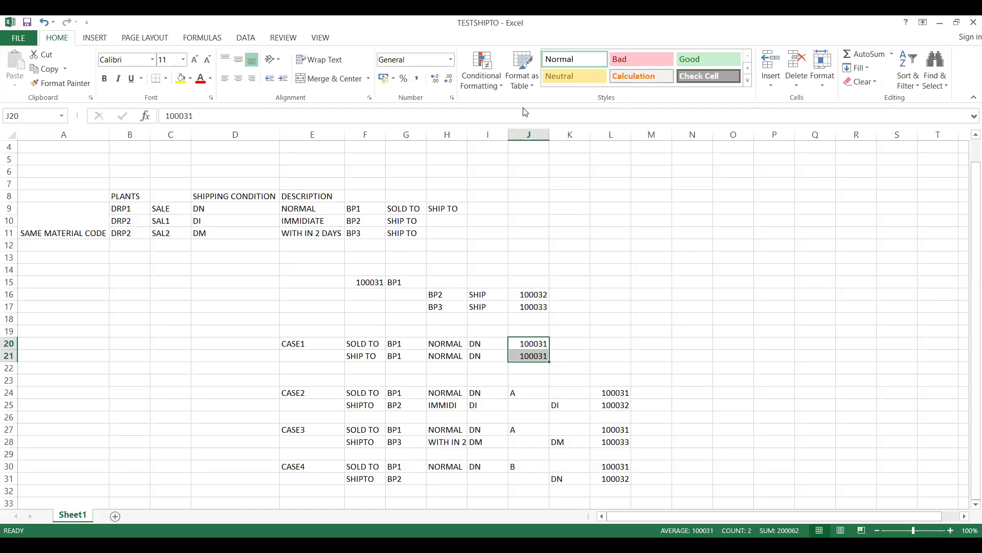
pyautogui.hotkey('alt', 'Tab')
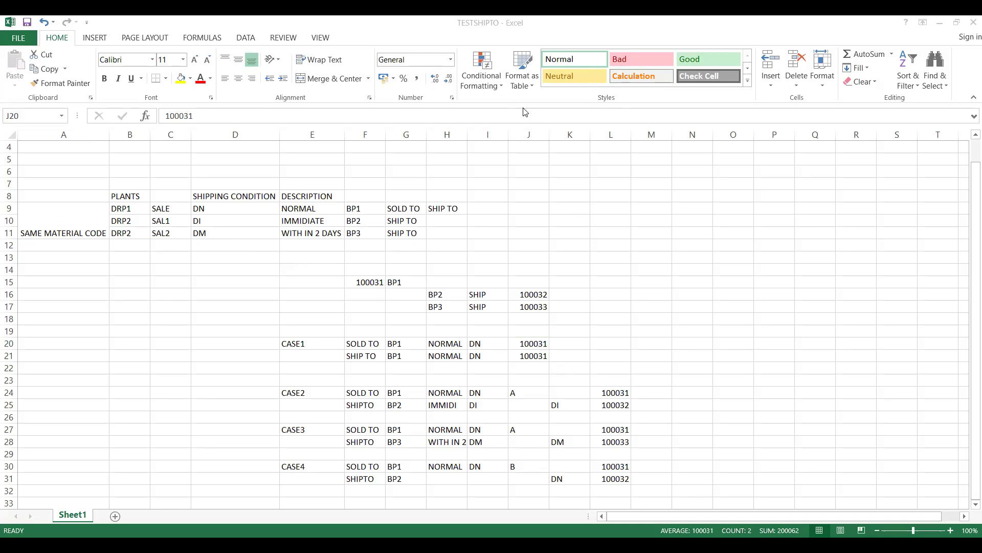
pyautogui.hotkey('alt', 'Tab')
# Step: Open the material display transaction MM03 in a new session
pyautogui.write('/oMM02')
pyautogui.press('Return')
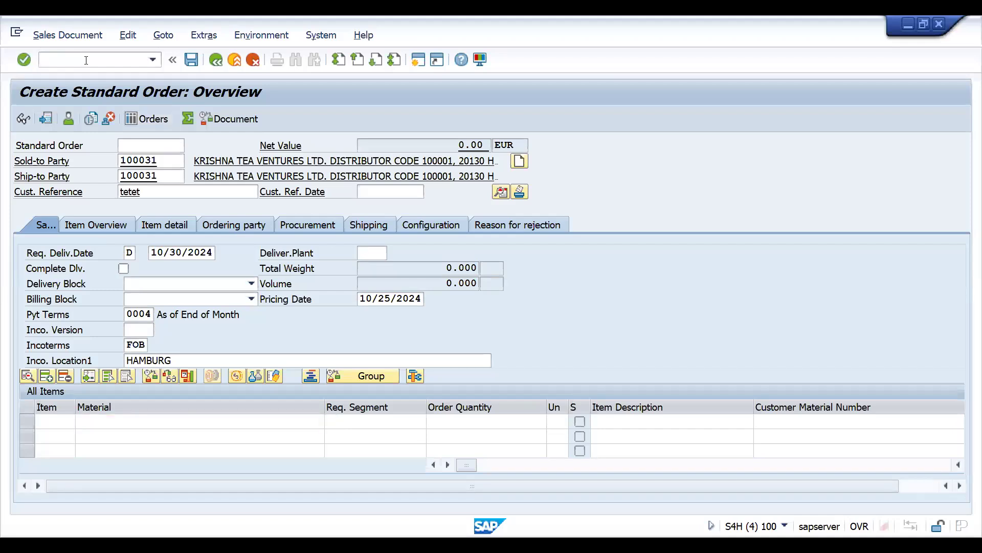
pyautogui.click(96, 64)
pyautogui.write('/OMM03')
pyautogui.press('Return')
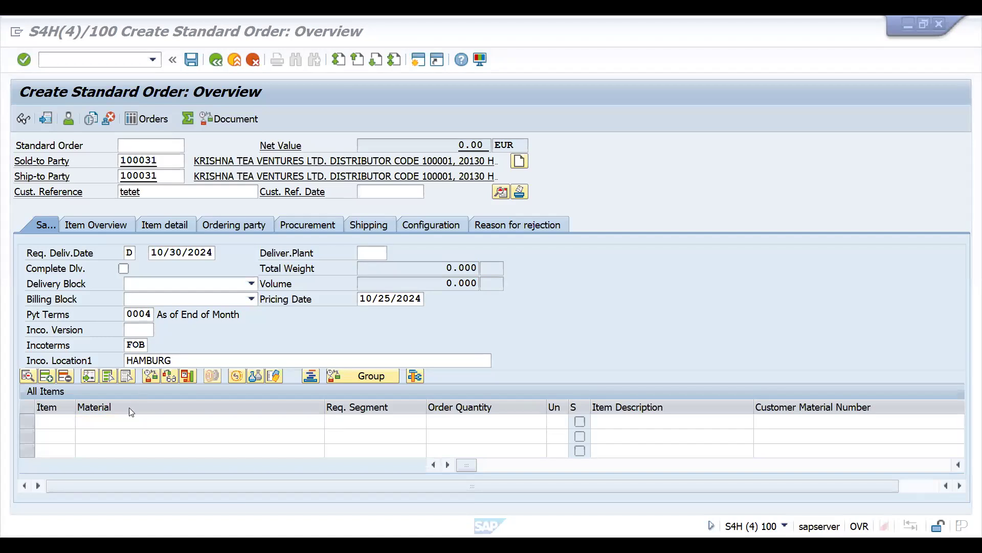
# Step: Add material 25874 with an order quantity of 1 as the first item and continue past the availability control
pyautogui.click(125, 423)
pyautogui.write('25874')
pyautogui.press('Tab')
pyautogui.press('Tab')
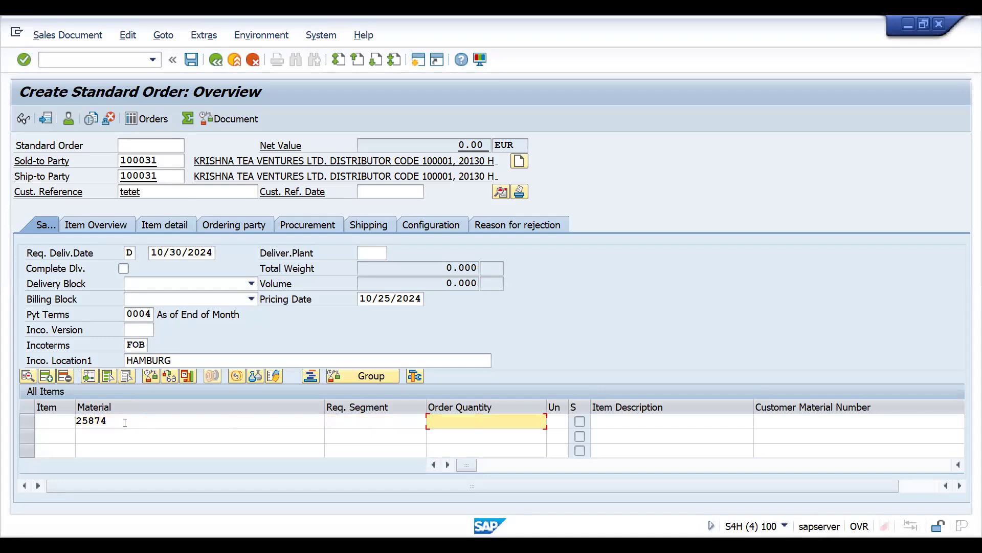
pyautogui.write('1')
pyautogui.press('Return')
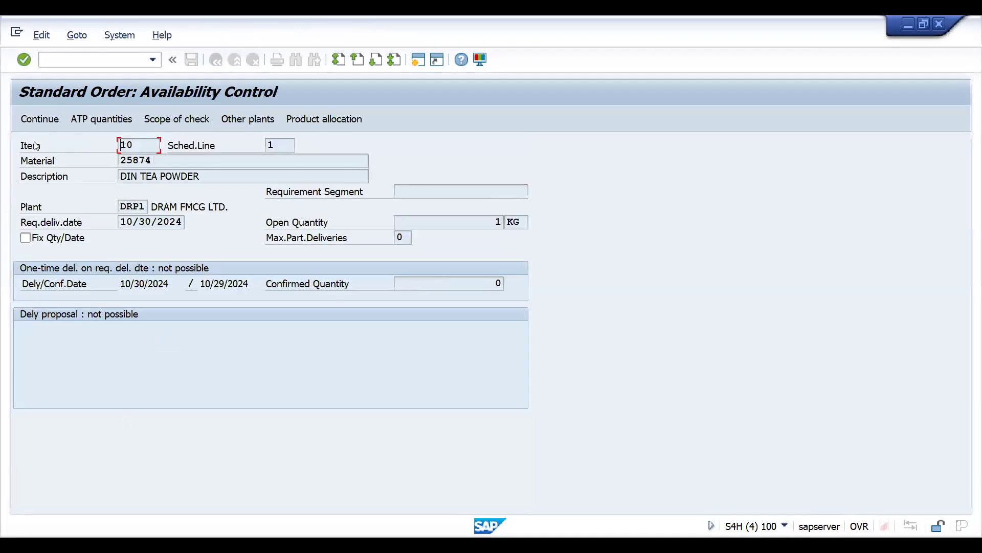
pyautogui.hotkey('alt', 'Tab')
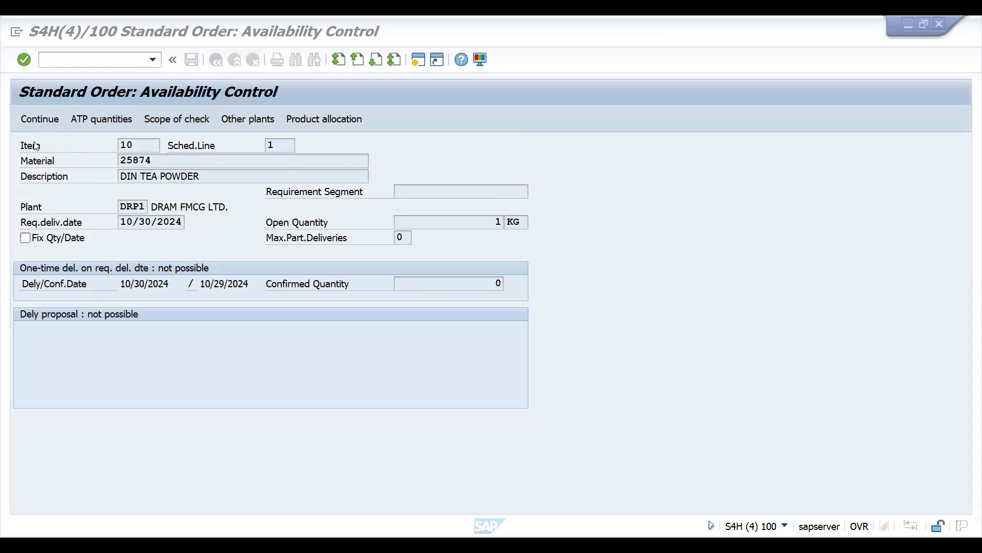
pyautogui.click(51, 117)
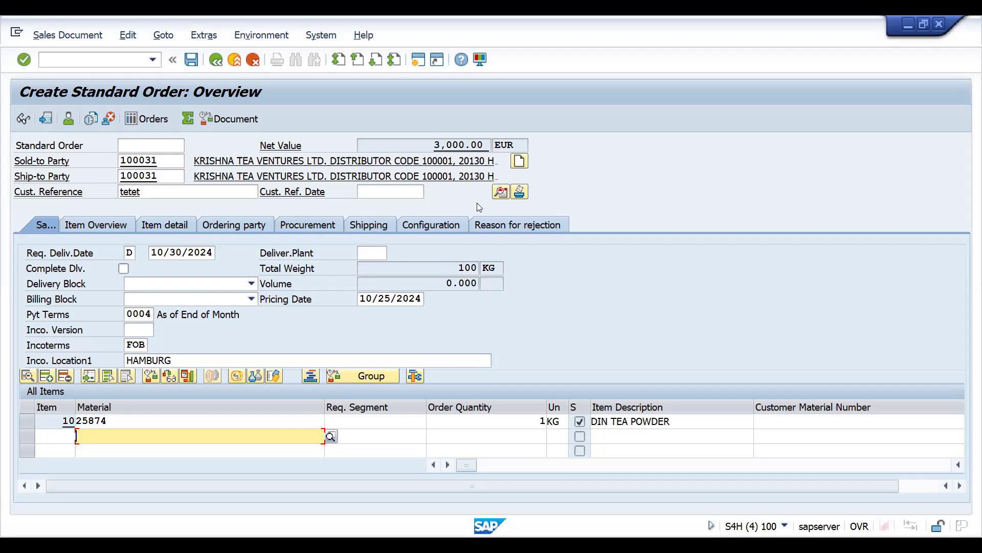
# Step: Check the shipping condition in the order's header shipping data and return to the overview
pyautogui.click(500, 194)
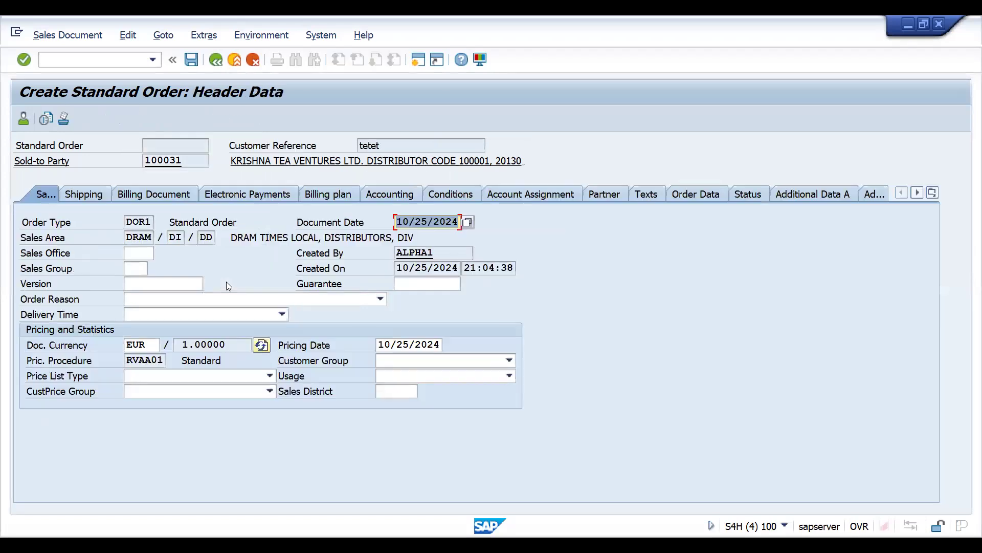
pyautogui.click(81, 195)
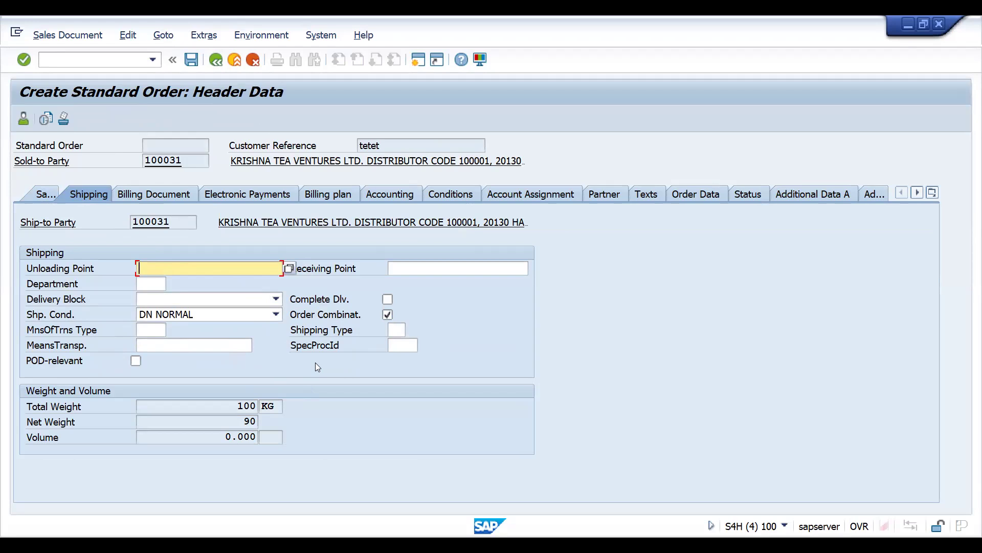
pyautogui.click(215, 60)
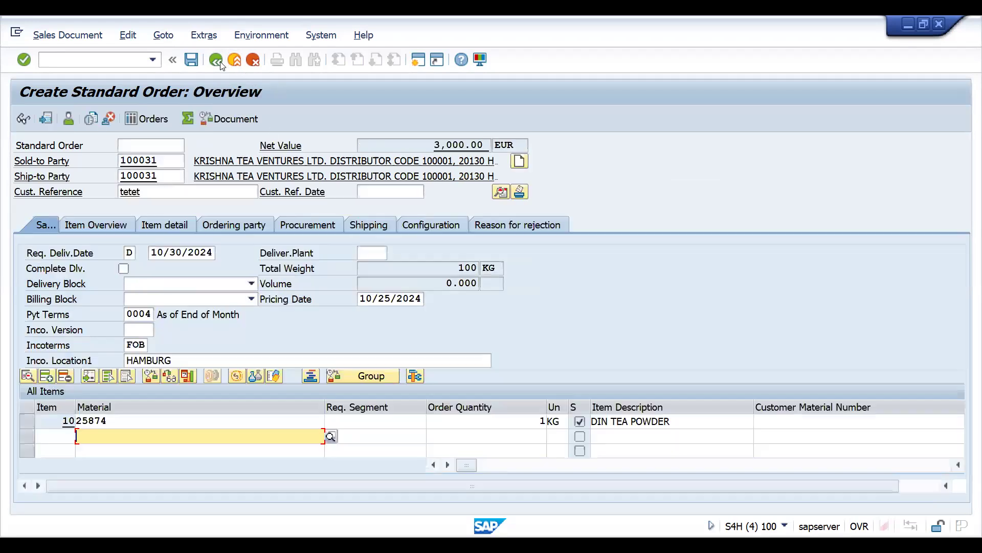
pyautogui.click(221, 62)
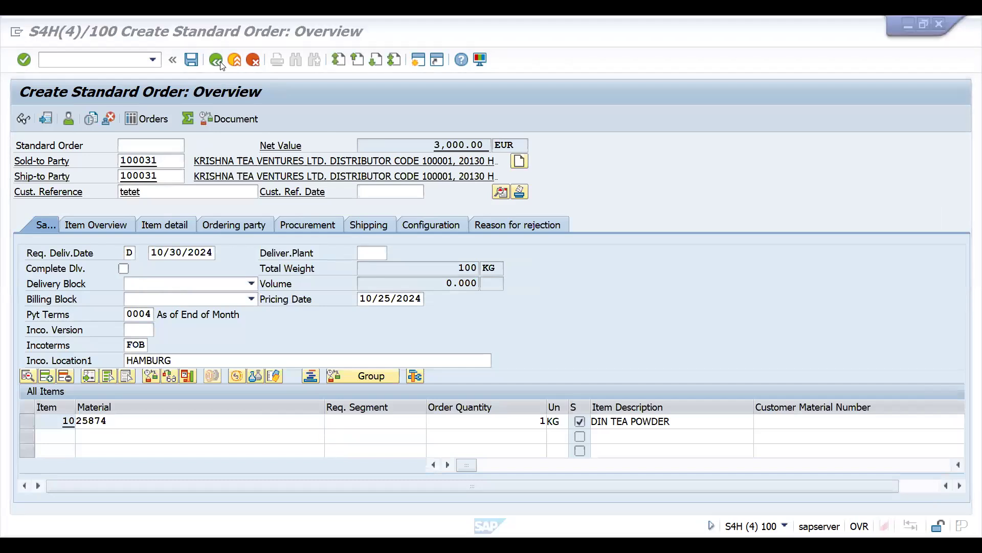
# Step: Switch to the TESTSHIPTO workbook in Excel, review the Case 2 values, and highlight the CASE2 cell in yellow
pyautogui.hotkey('alt', 'Tab')
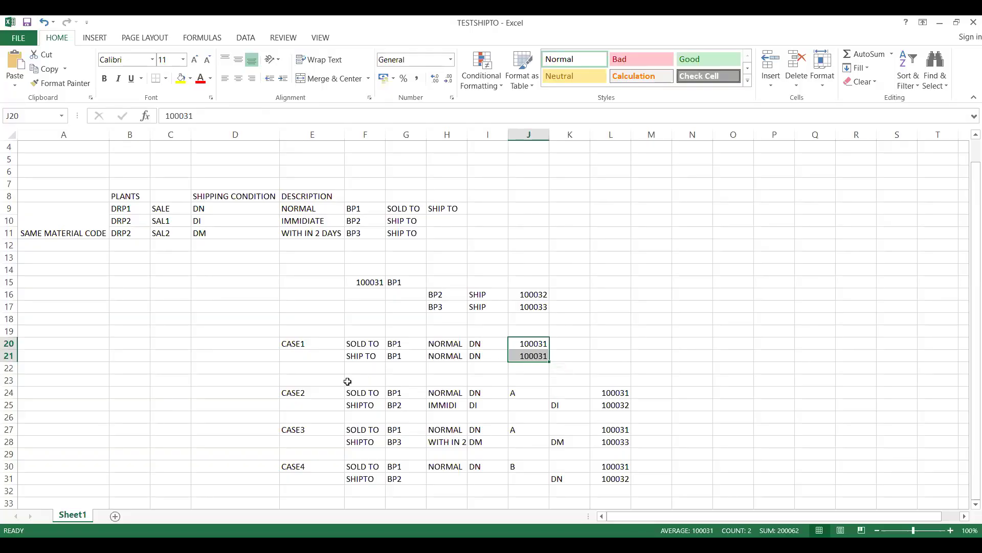
pyautogui.moveTo(441, 395); pyautogui.dragTo(476, 398)
pyautogui.click(476, 401)
pyautogui.click(477, 394)
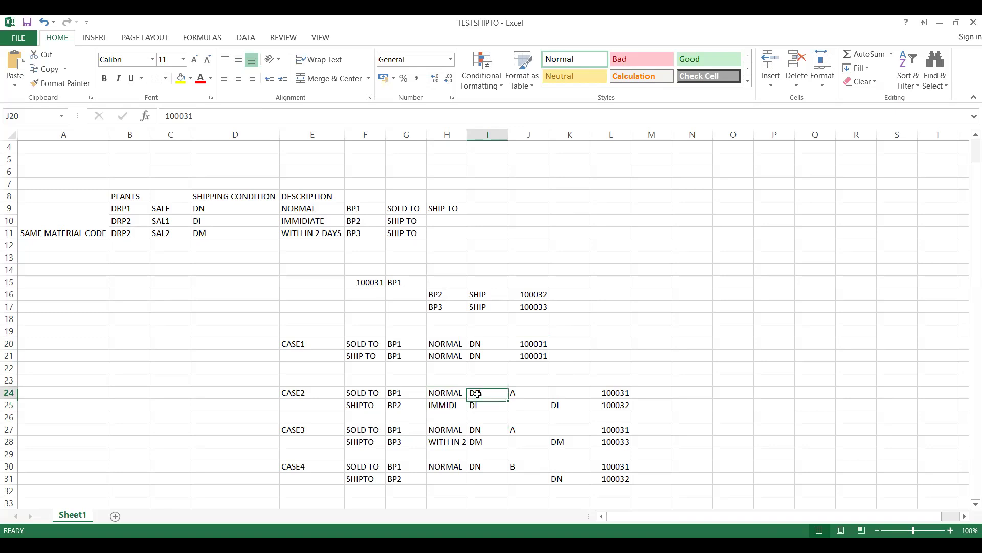
pyautogui.click(609, 405)
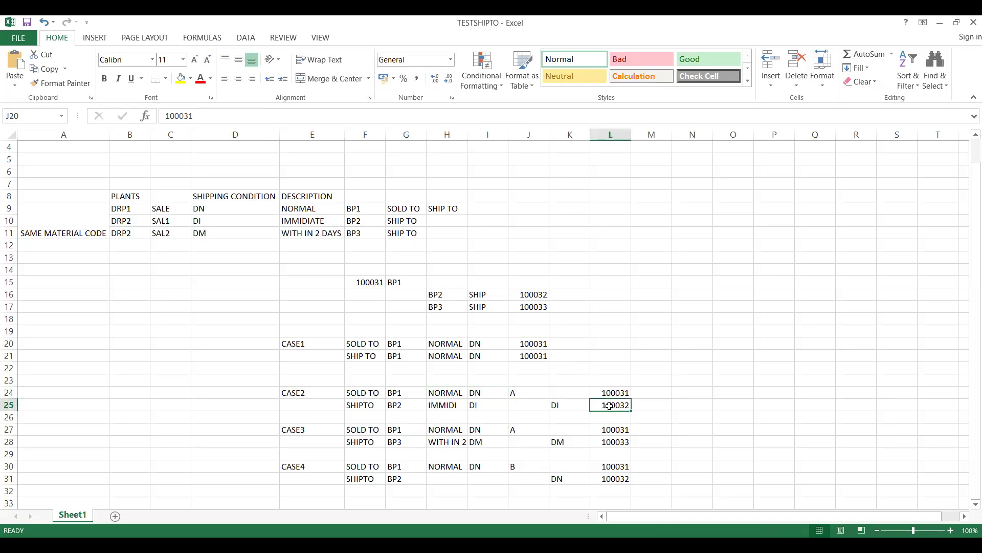
pyautogui.click(301, 393)
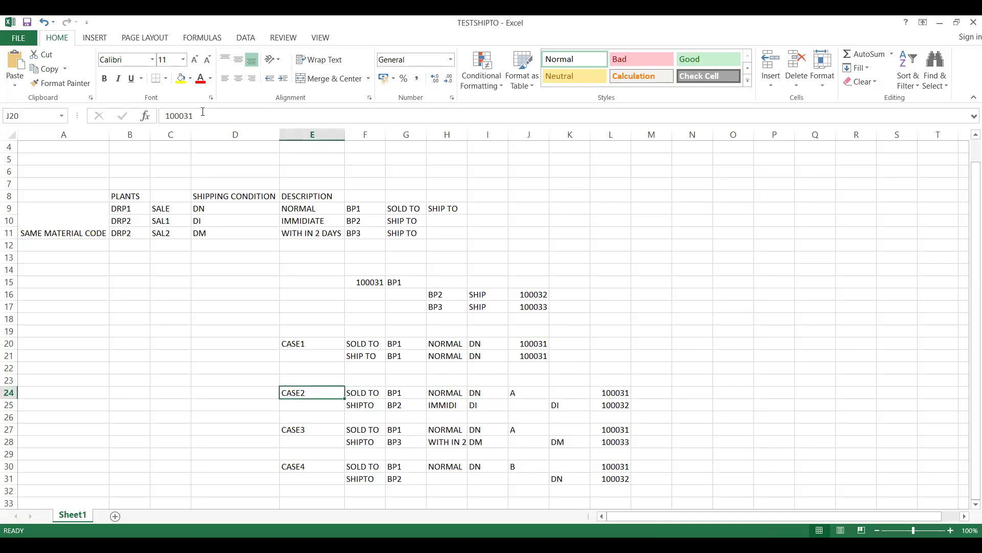
pyautogui.click(180, 78)
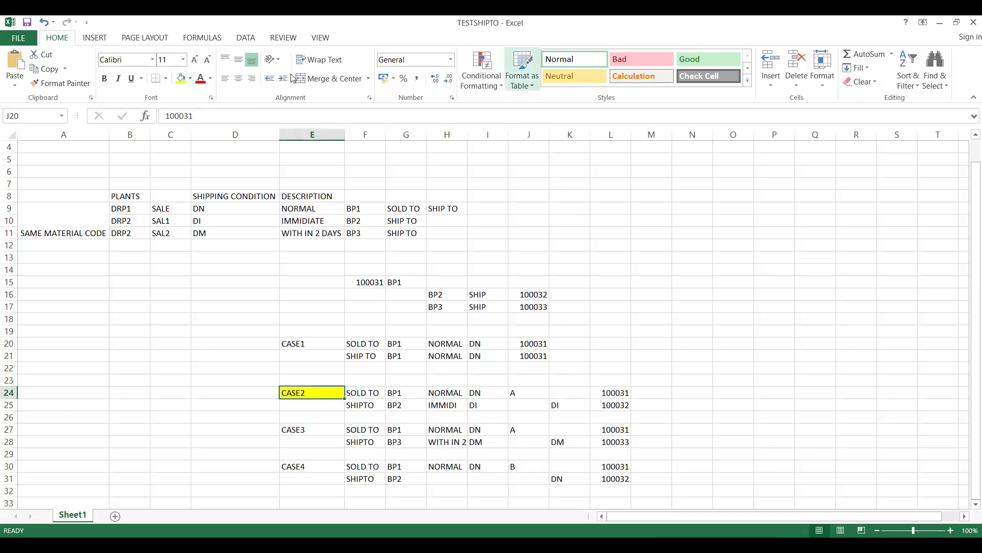
# Step: Switch back to SAP and leave the order to open the Maintain Sales Order Types view
pyautogui.hotkey('alt', 'Tab')
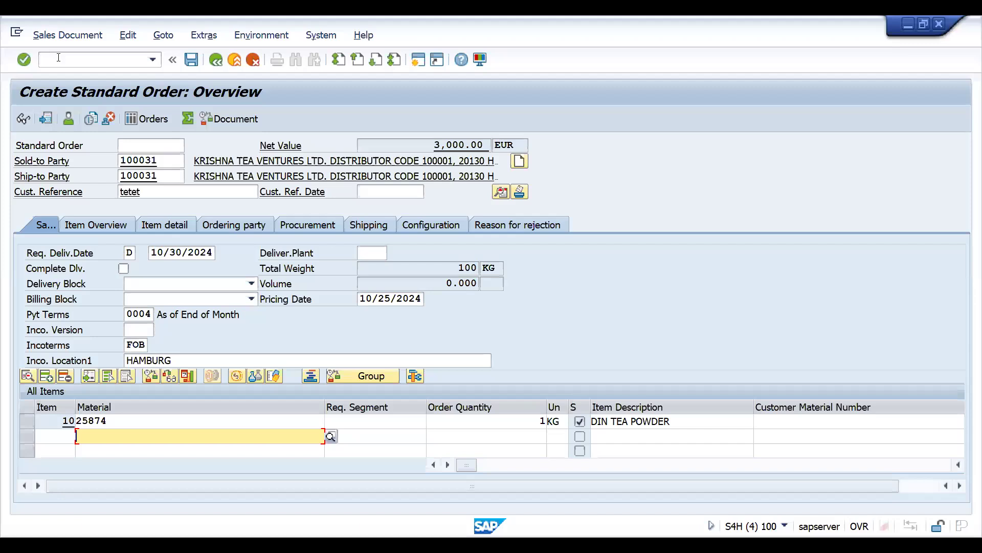
pyautogui.click(58, 57)
pyautogui.write('/NVOV')
pyautogui.press('Return')
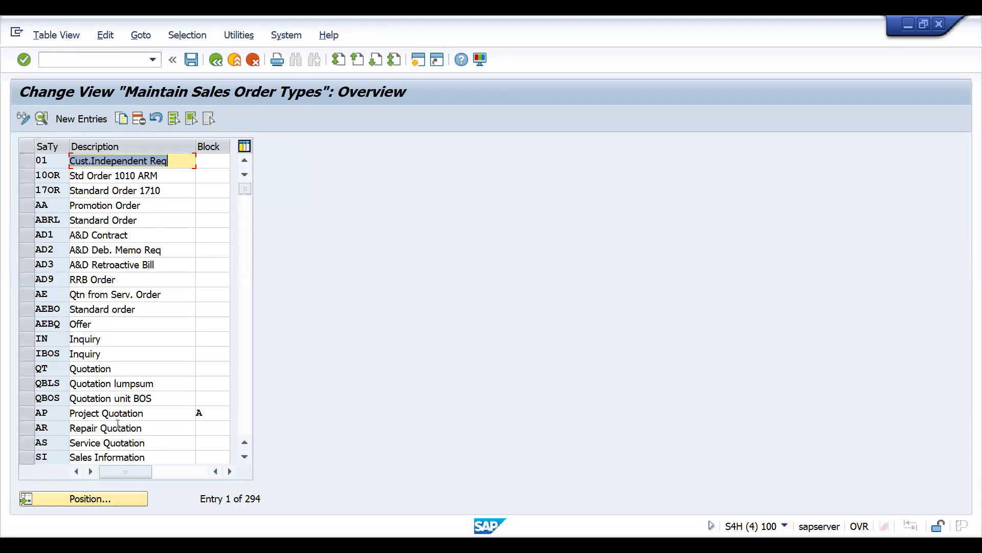
# Step: Find sales document type DOR1 in the list and open its details
pyautogui.click(89, 503)
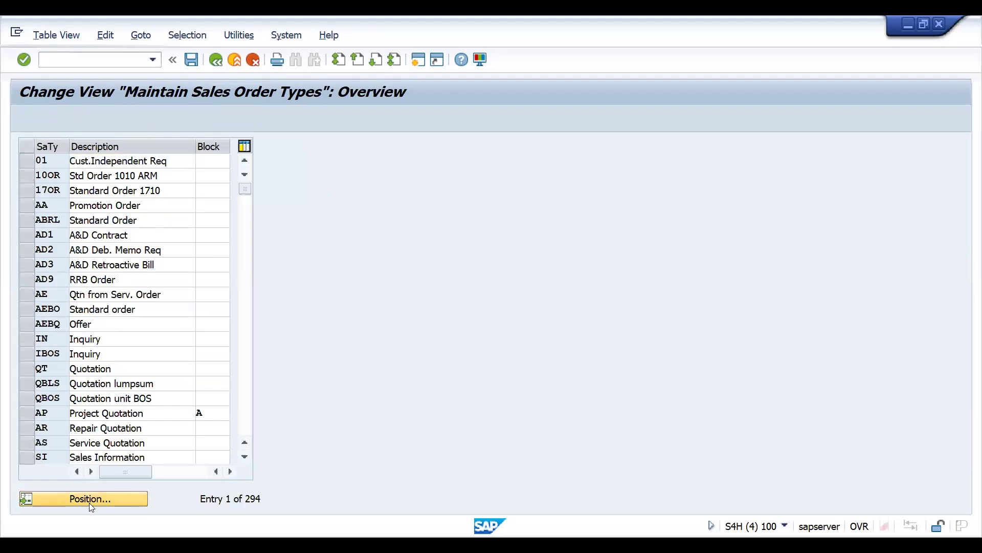
pyautogui.write('DOR1')
pyautogui.press('Return')
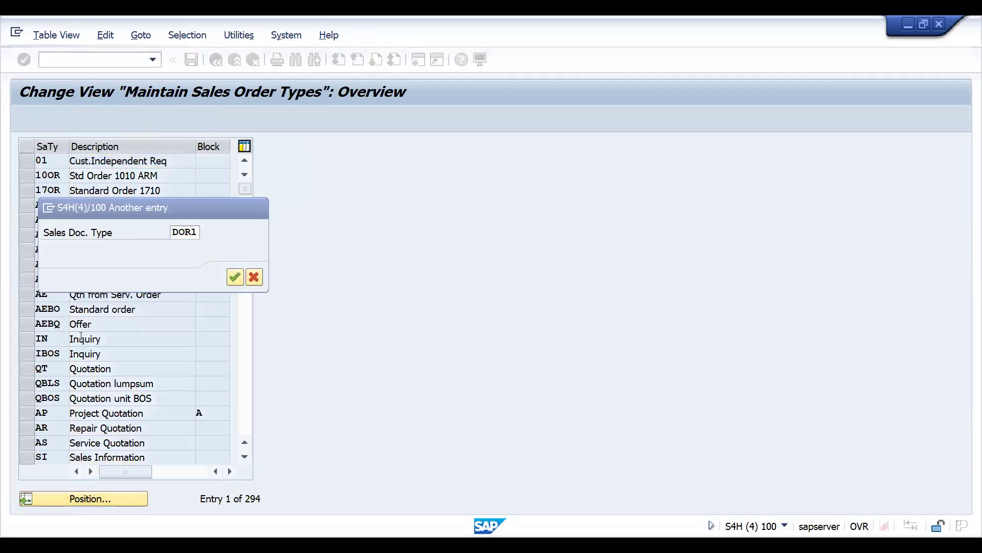
pyautogui.doubleClick(53, 163)
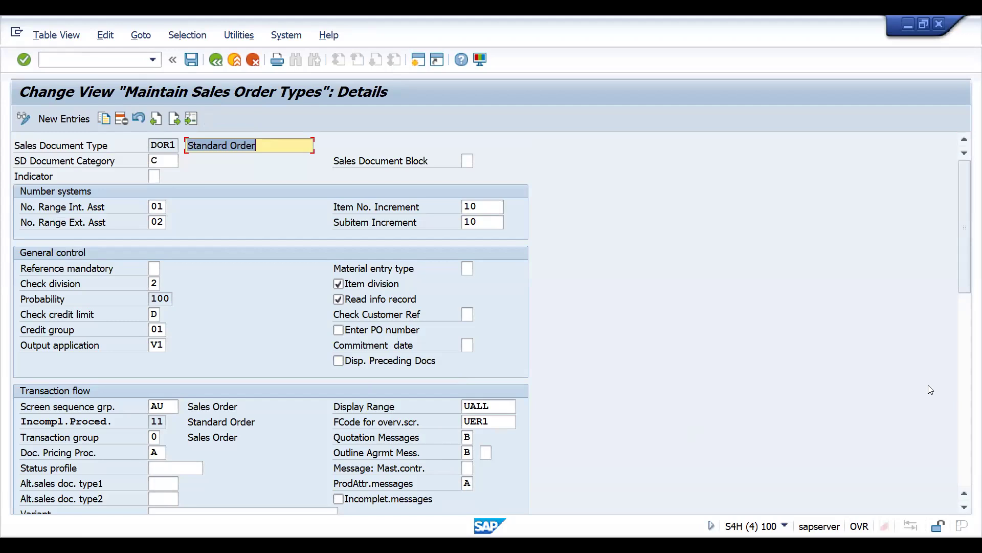
pyautogui.click(960, 446)
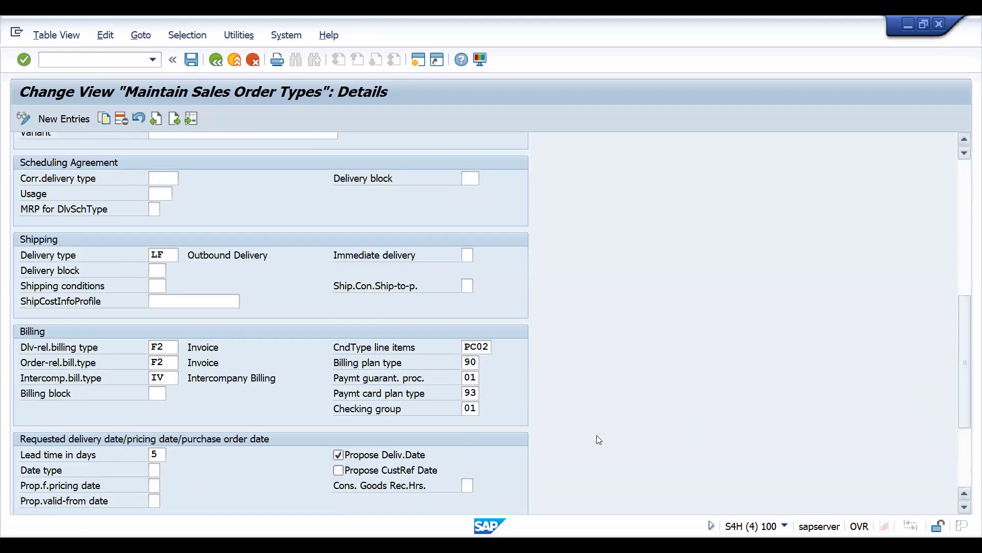
pyautogui.click(467, 485)
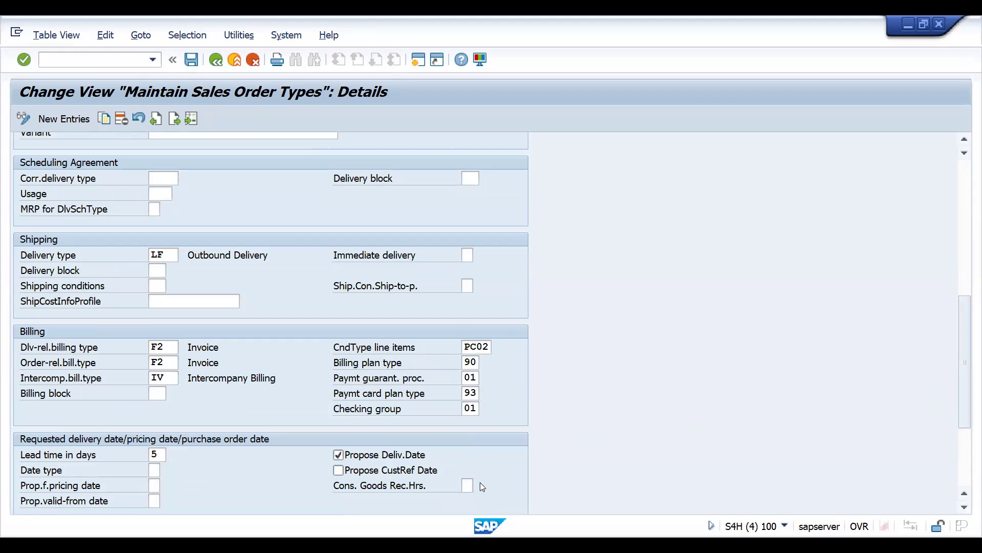
pyautogui.click(481, 485)
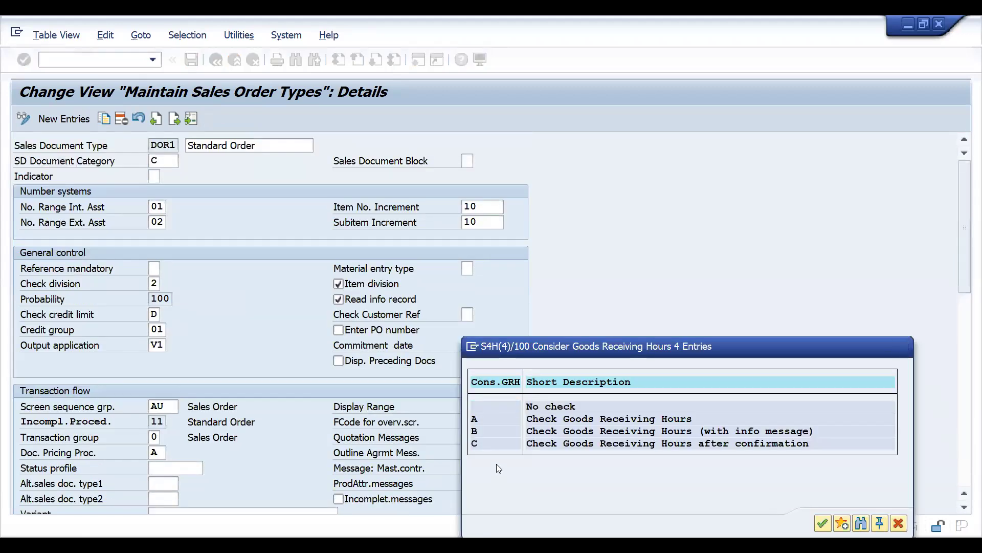
pyautogui.press('Escape')
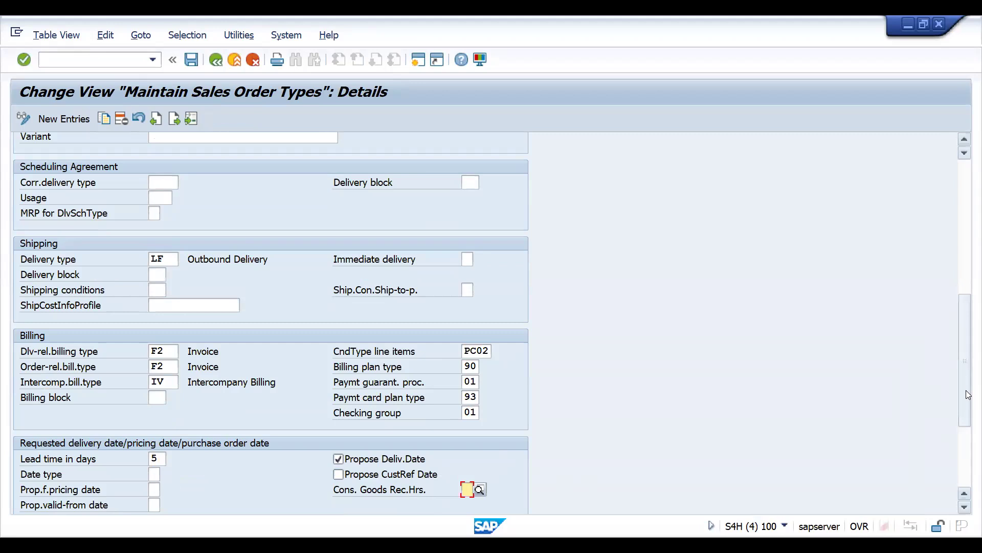
# Step: Set DOR1's Ship.Con.Ship-to-p. field to A, assigning shipping conditions from the ship-to party master record, and save it in the proposed customizing request
pyautogui.moveTo(960, 394); pyautogui.dragTo(965, 416)
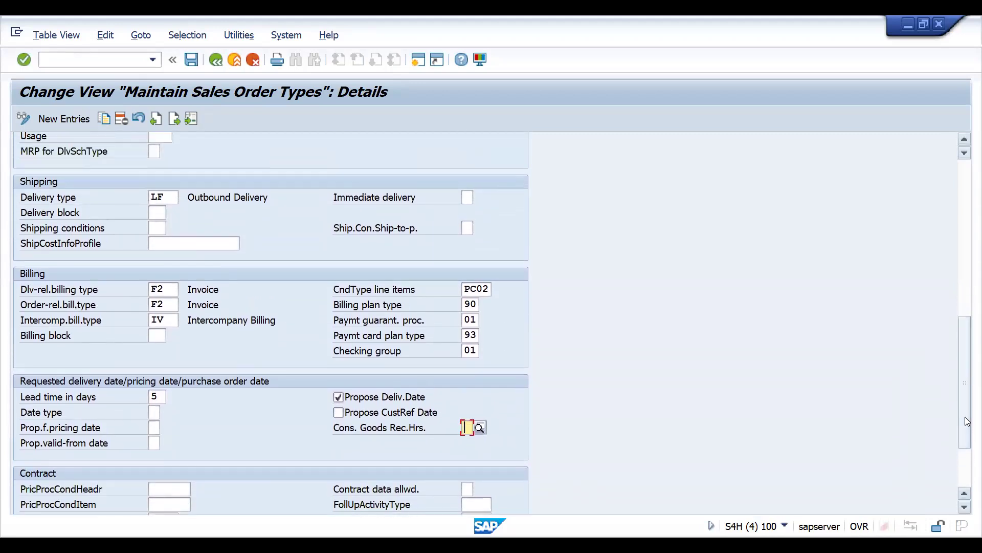
pyautogui.click(468, 228)
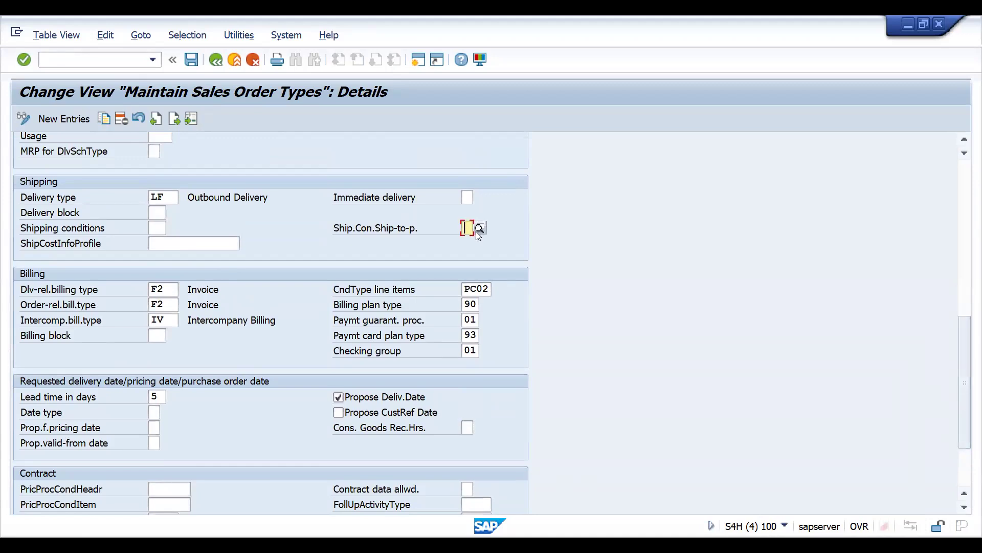
pyautogui.press('F4')
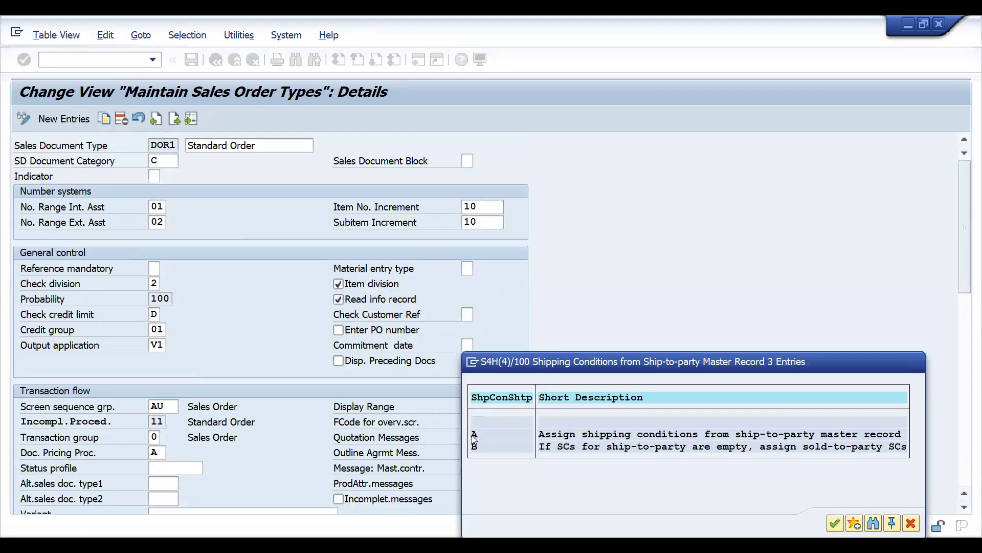
pyautogui.doubleClick(473, 435)
pyautogui.hotkey('ctrl', 's')
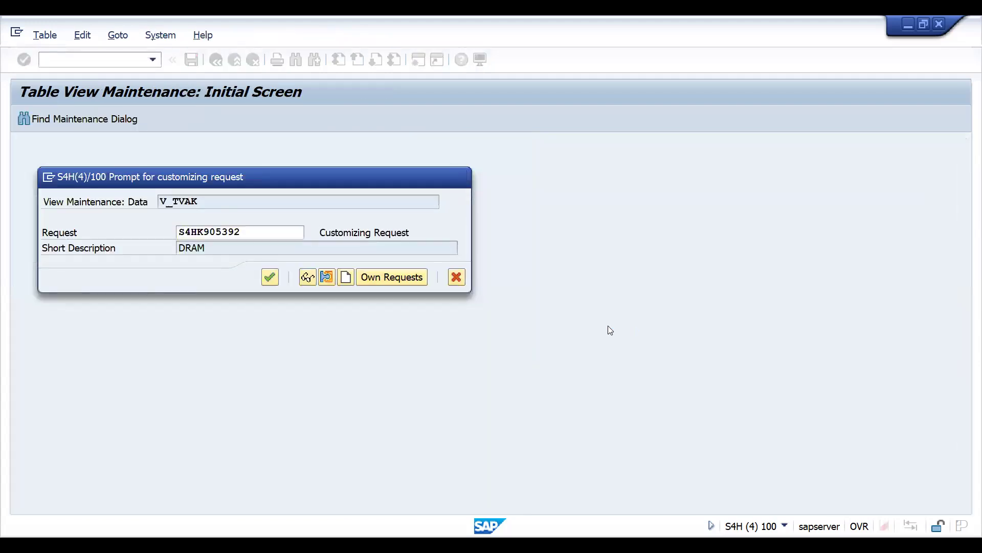
pyautogui.press('Return')
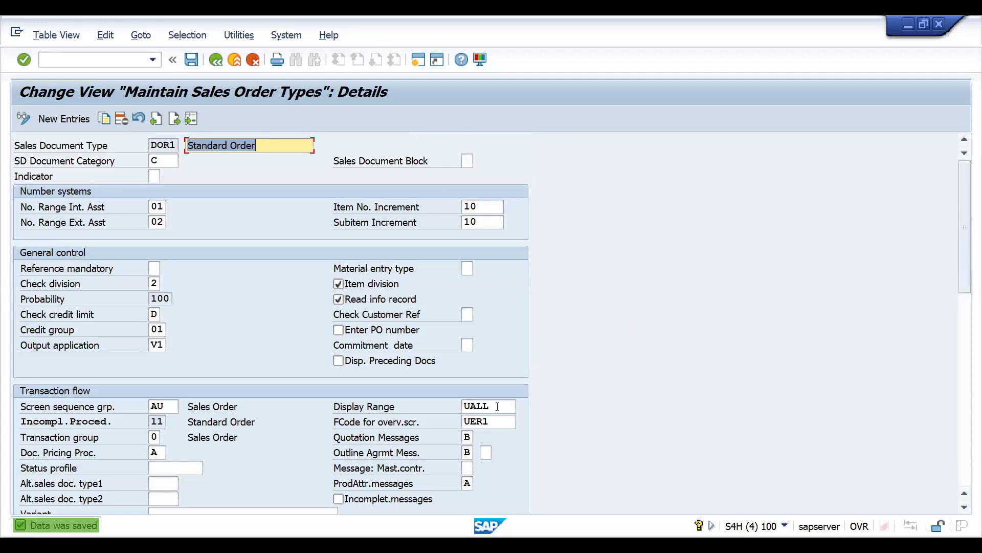
# Step: Switch to the TESTSHIPTO workbook in Excel, review the CASE2 sold-to and ship-to rows, and return to SAP
pyautogui.hotkey('alt', 'Tab')
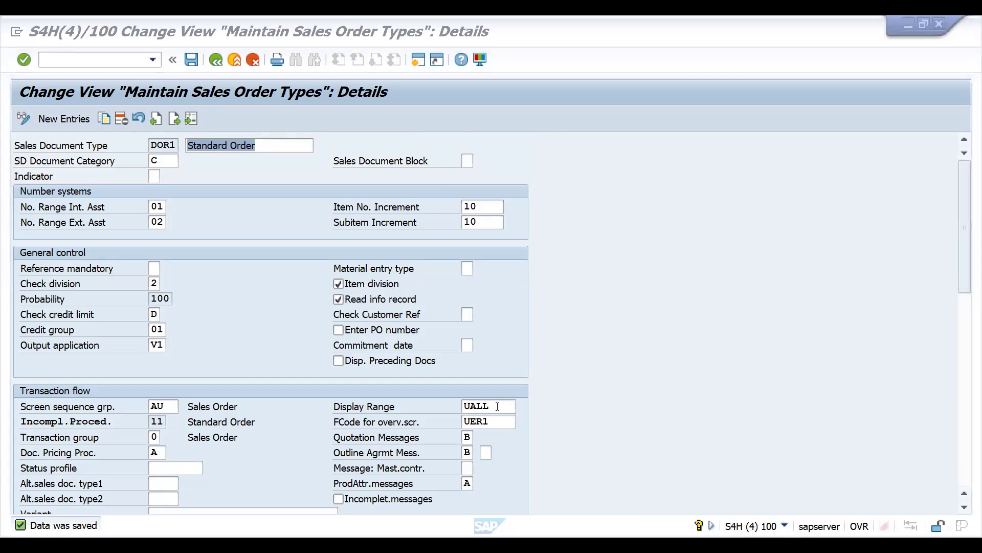
pyautogui.hotkey('alt', 'Tab')
pyautogui.click(370, 409)
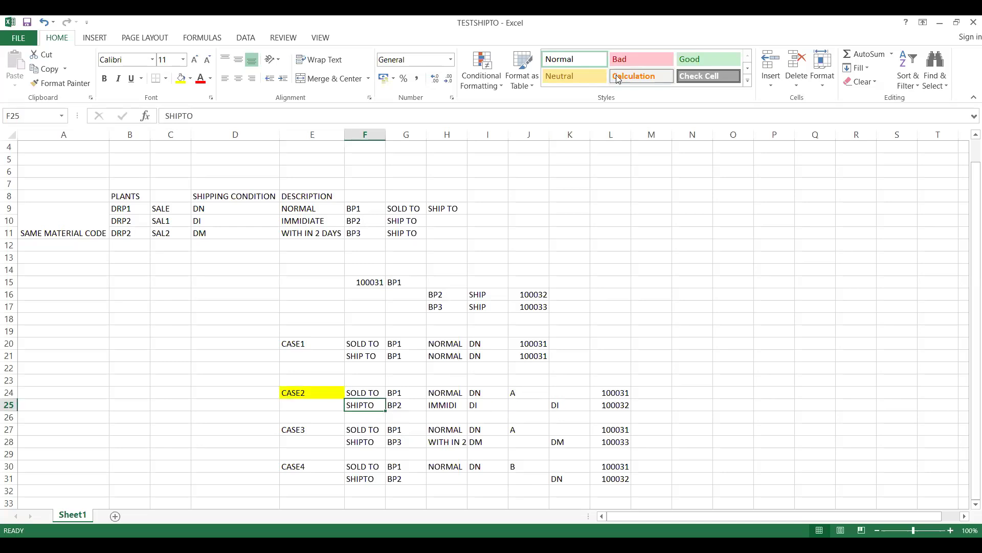
pyautogui.hotkey('alt', 'Tab')
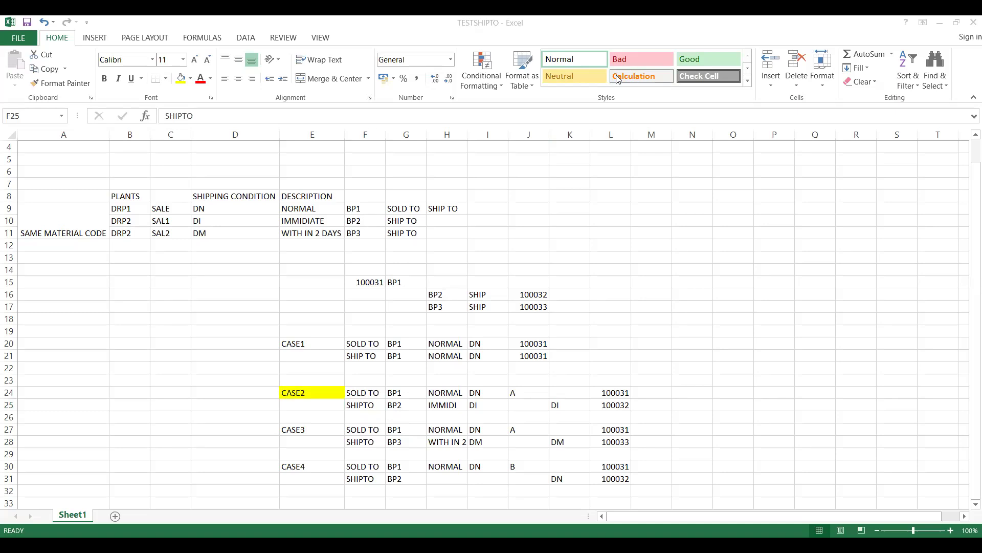
pyautogui.hotkey('alt', 'Tab')
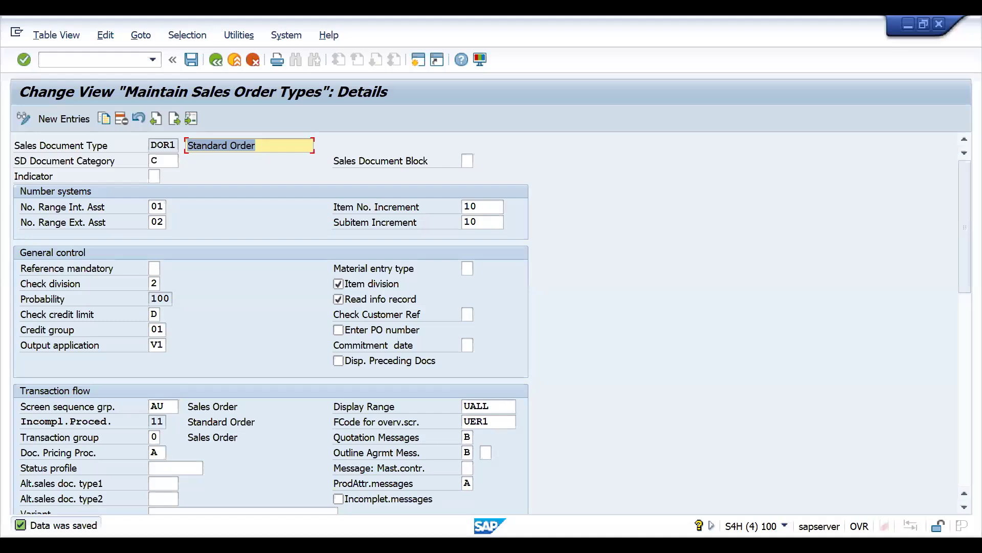
pyautogui.hotkey('alt', 'Tab')
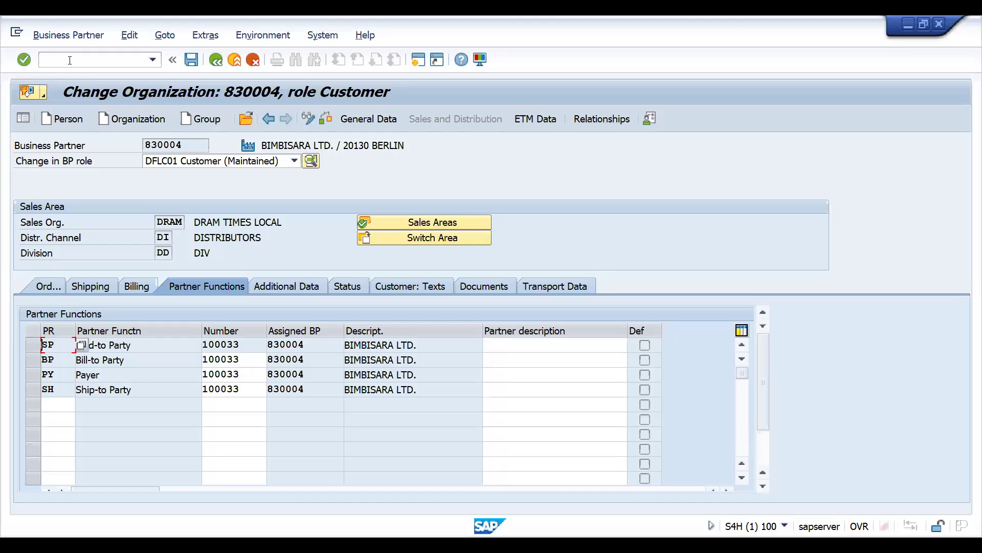
# Step: Run transaction VA01 and start a DOR1 standard order for sales area DRAM, DI, DD
pyautogui.click(69, 60)
pyautogui.write('/NVA01')
pyautogui.press('Return')
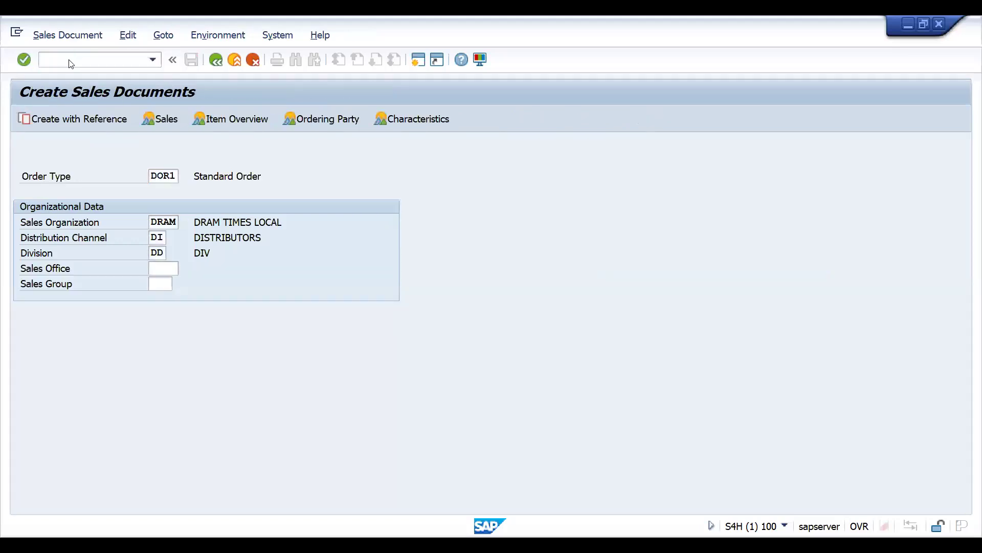
pyautogui.press('Return')
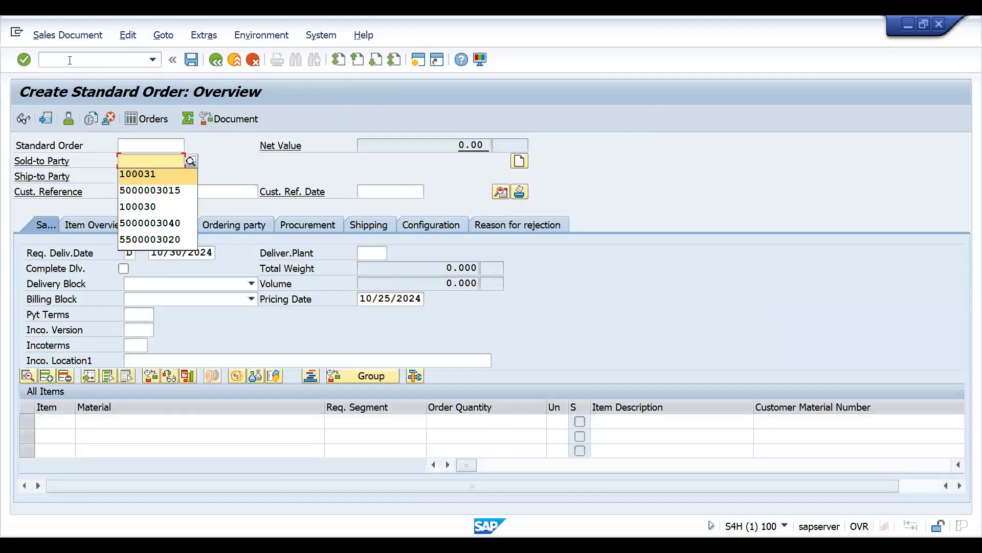
# Step: Enter Krishna Tea Ventures Ltd. as sold-to party, choose Gandiva Dhara Arjuna Ltd as ship-to party, and set the customer reference to CASE1
pyautogui.press('Return')
pyautogui.press('Return')
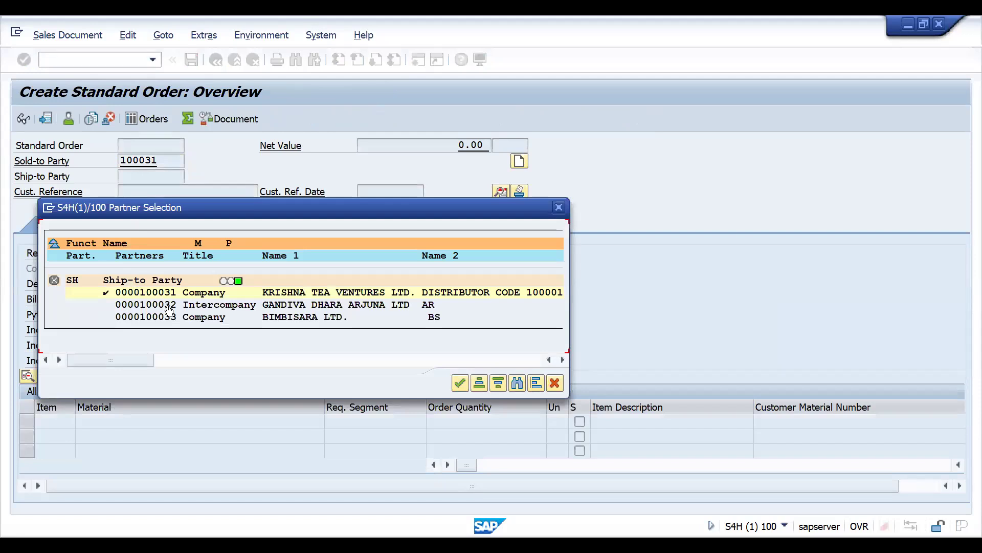
pyautogui.press('Return')
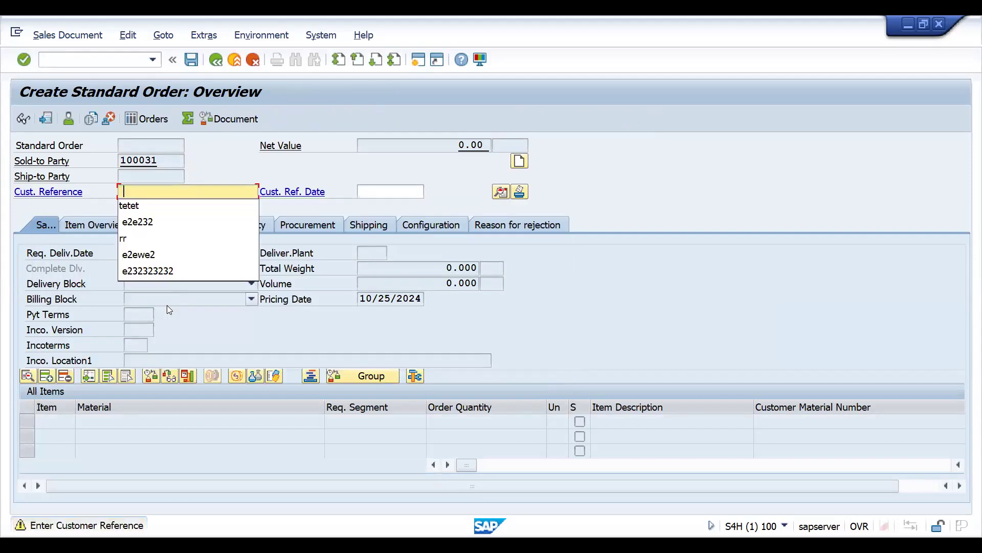
pyautogui.write('CASE1')
pyautogui.press('Return')
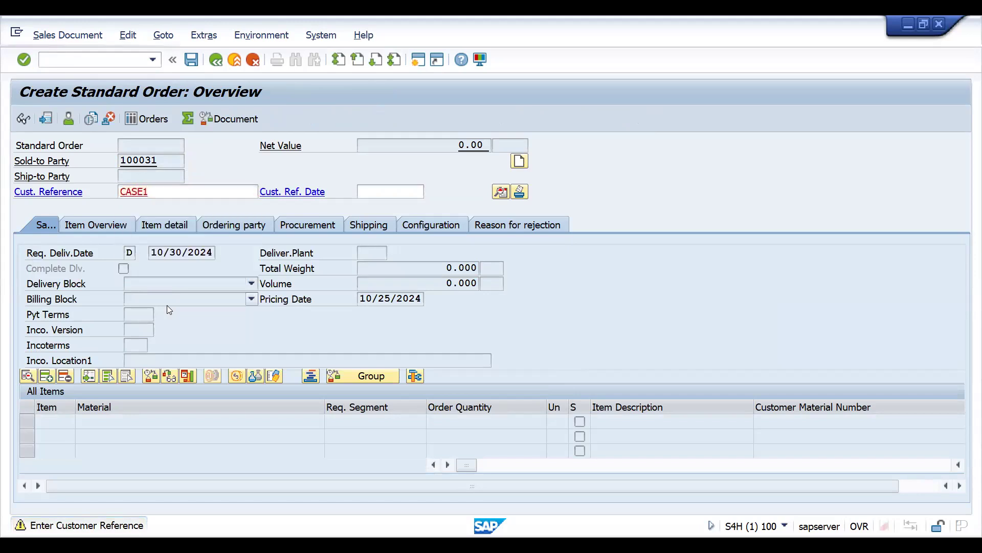
# Step: Add an order item for material 25874 with quantity 5
pyautogui.press('Tab')
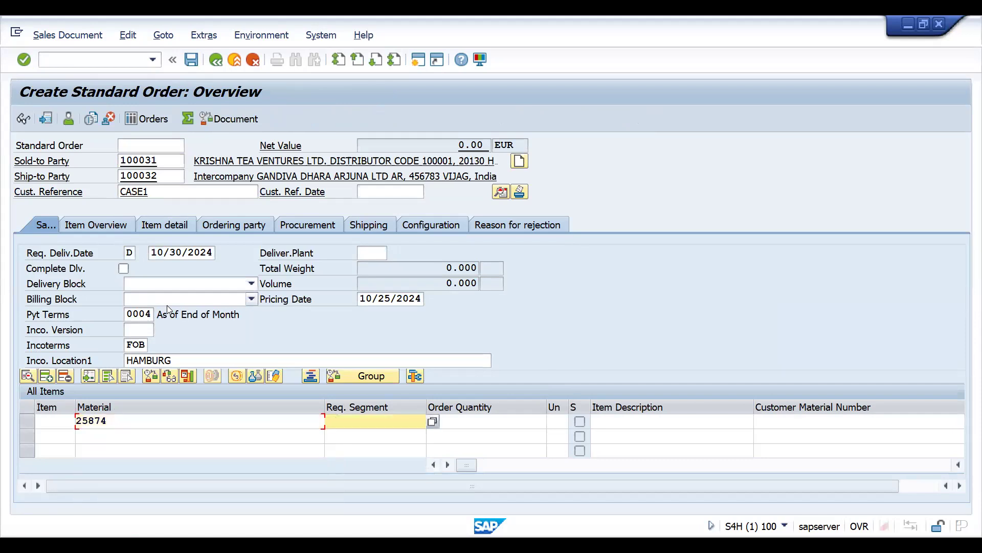
pyautogui.press('Tab')
pyautogui.write('5')
pyautogui.press('Return')
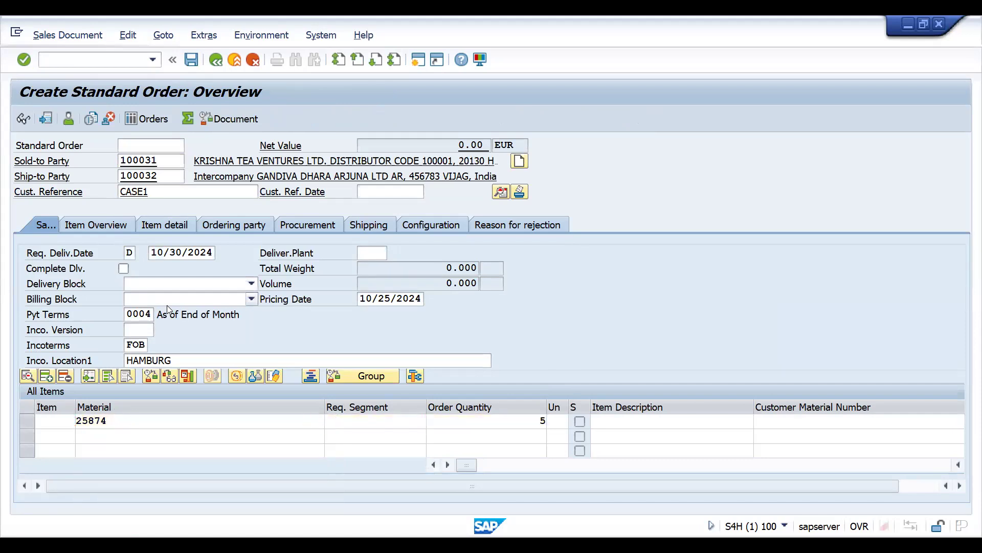
pyautogui.click(45, 119)
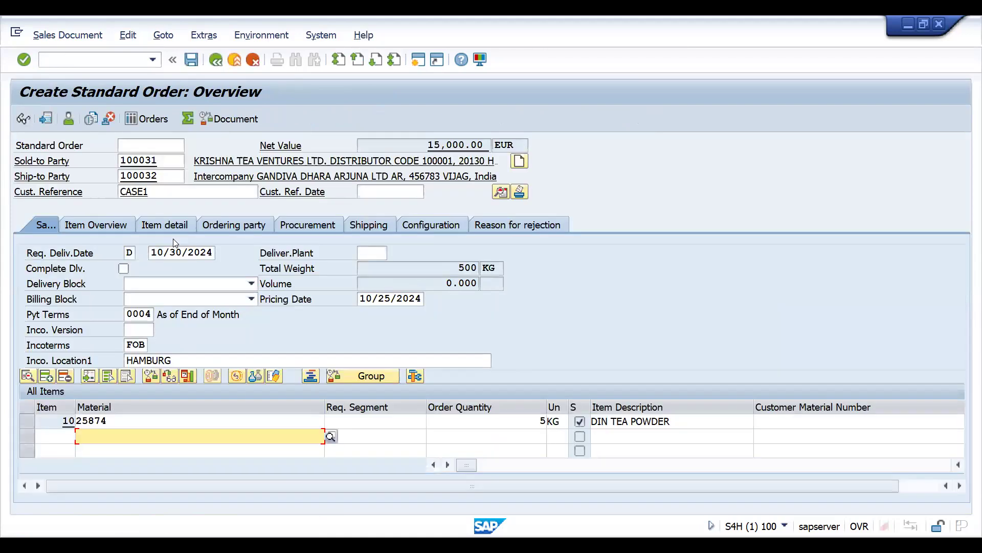
# Step: Check the shipping condition in the CASE1 order's header shipping data and return to the overview
pyautogui.click(504, 196)
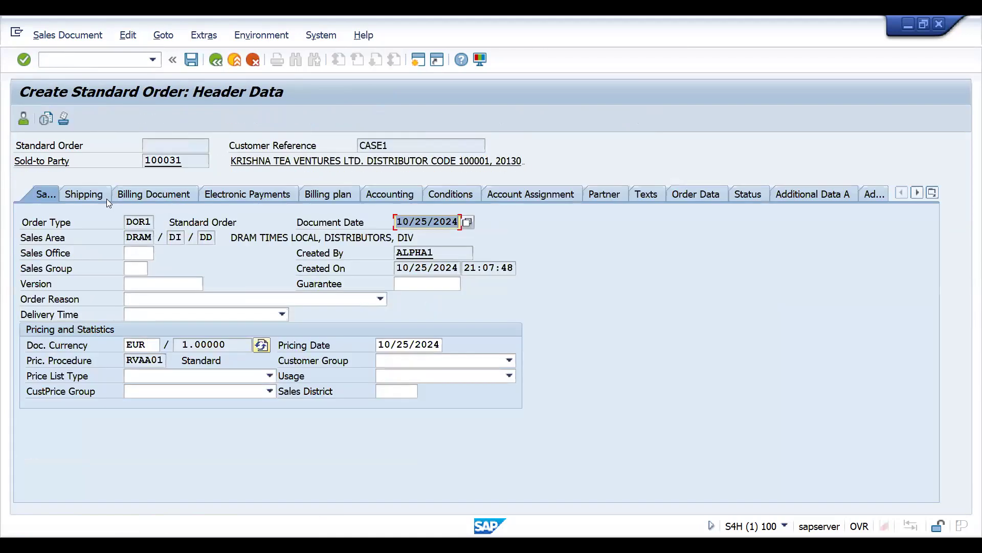
pyautogui.click(92, 195)
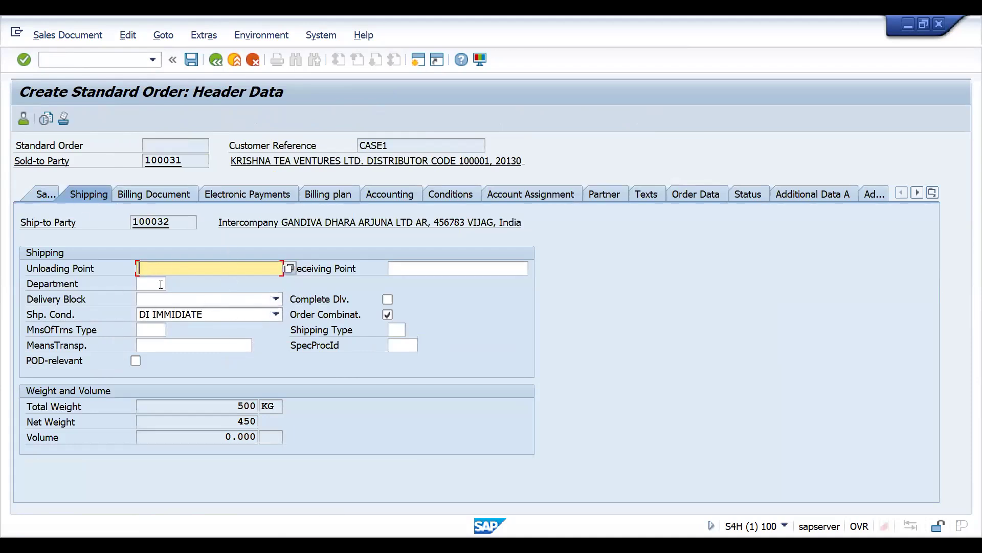
pyautogui.click(217, 63)
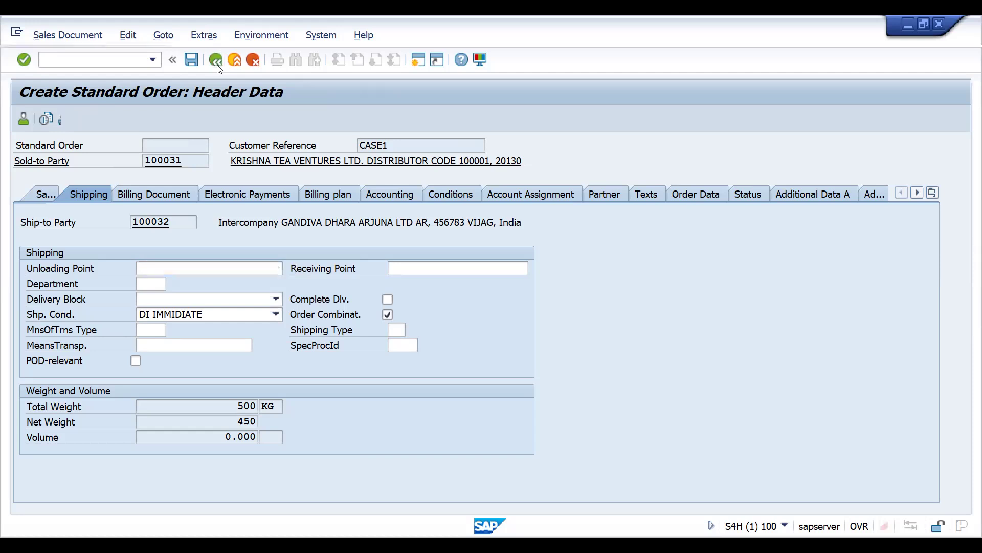
# Step: Open the sold-to party's master record from the order, check its shipping conditions, and return to the order overview
pyautogui.click(164, 160)
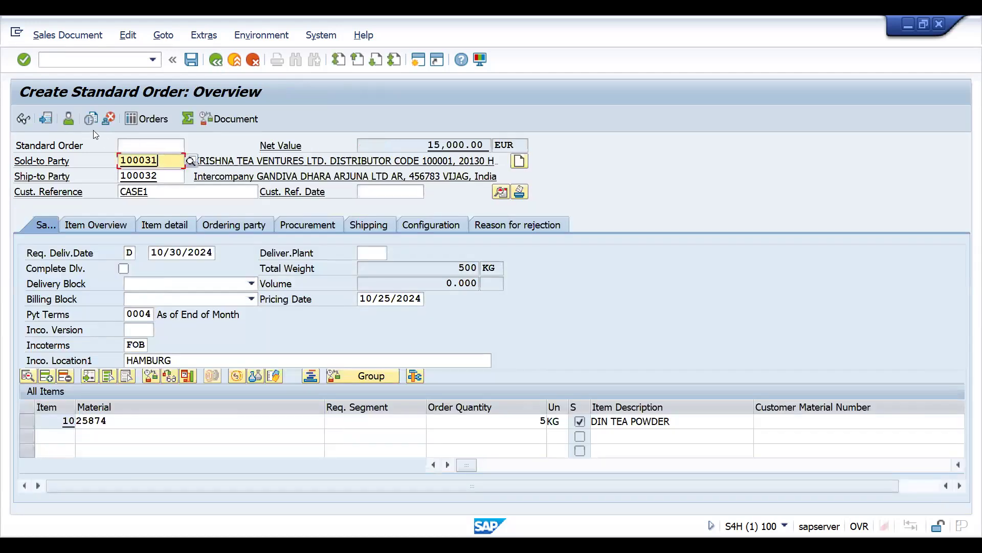
pyautogui.press('Return')
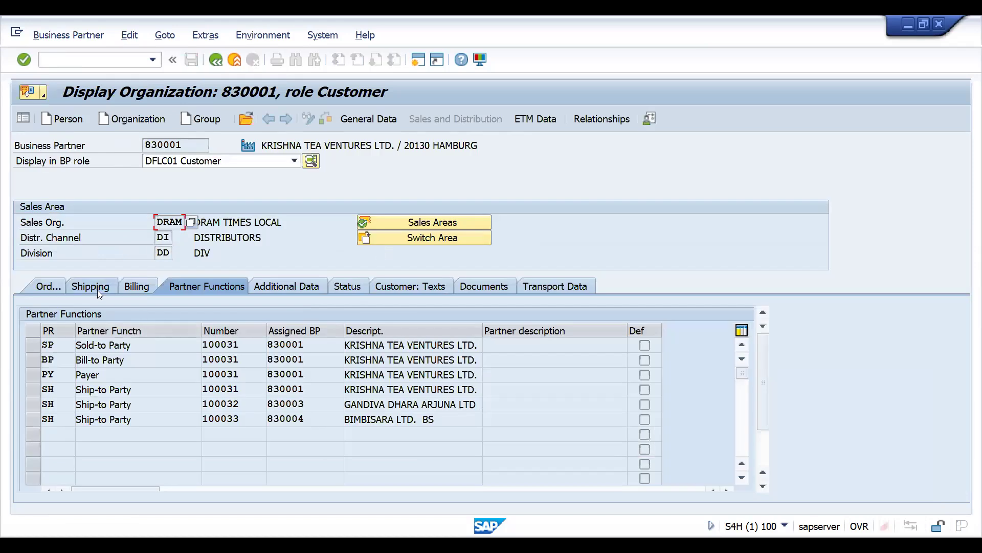
pyautogui.click(88, 288)
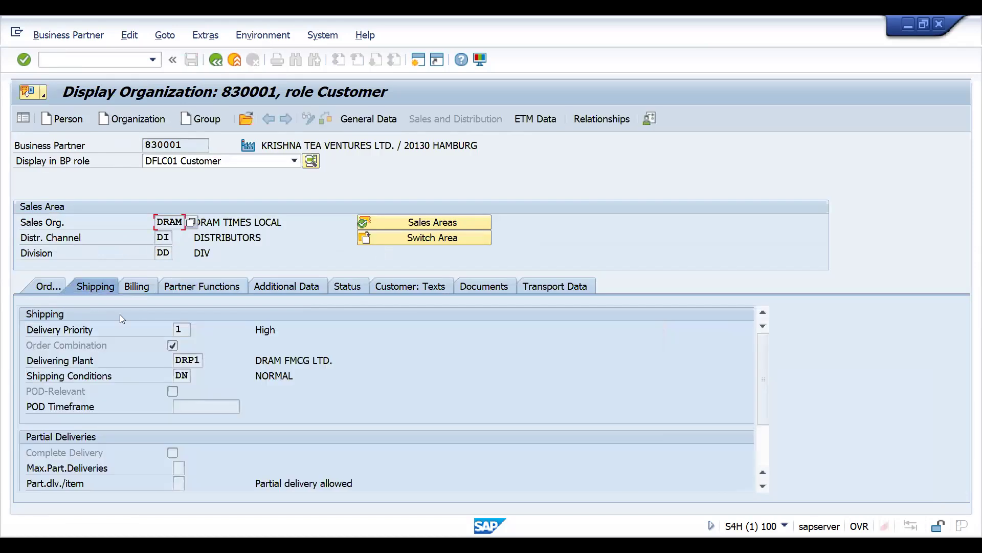
pyautogui.click(215, 63)
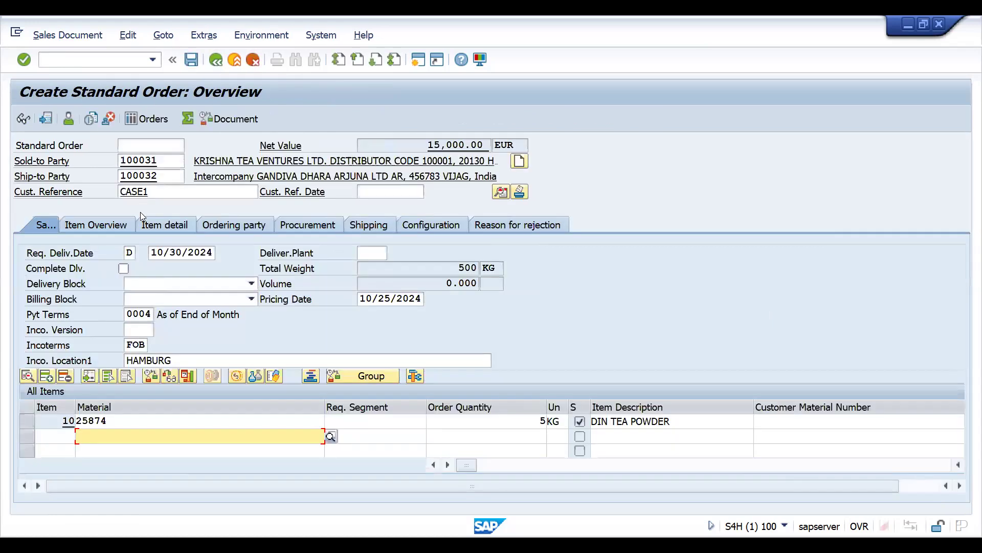
# Step: Open the Gandiva Dhara Arjuna Ltd ship-to record through the partner functions of Krishna Tea Ventures Ltd
pyautogui.click(165, 177)
pyautogui.click(64, 119)
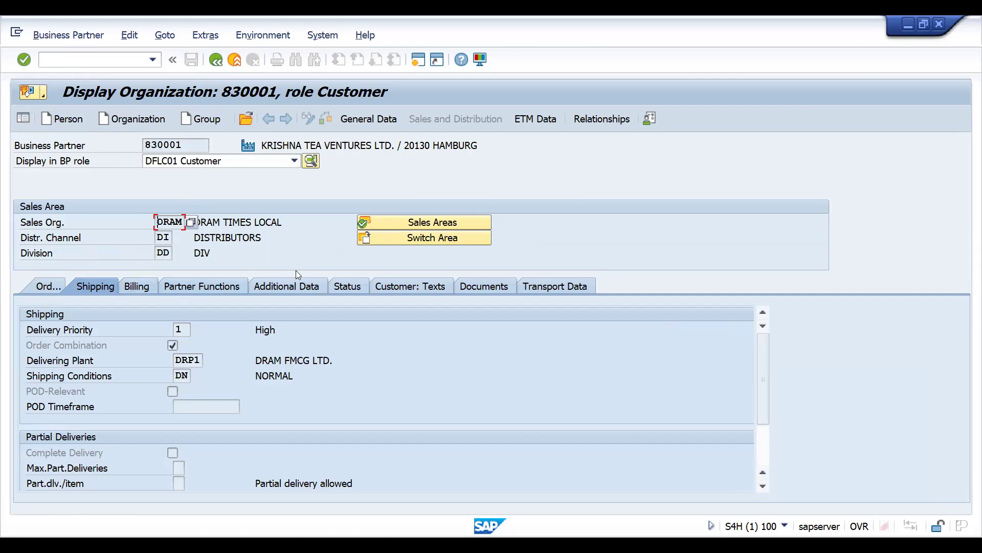
pyautogui.click(200, 287)
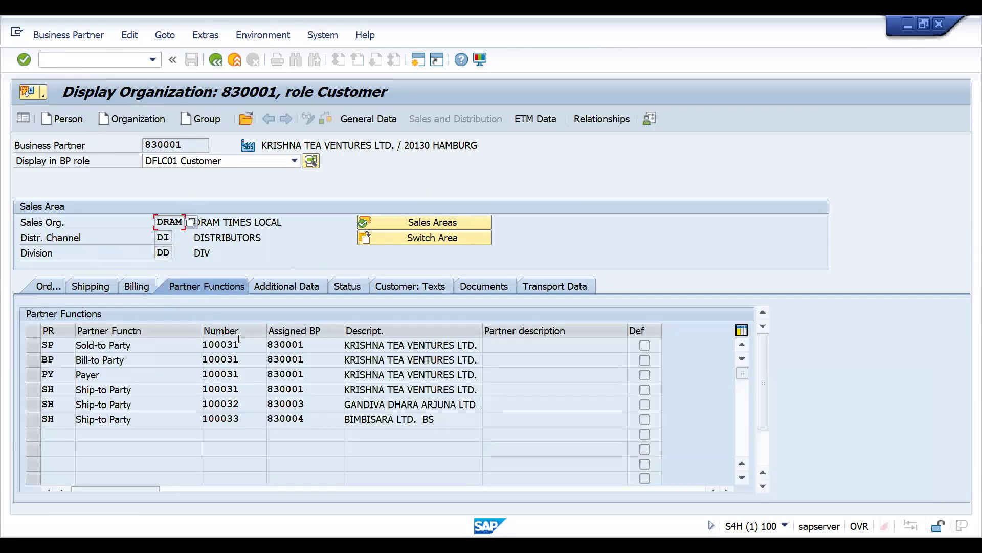
pyautogui.doubleClick(281, 403)
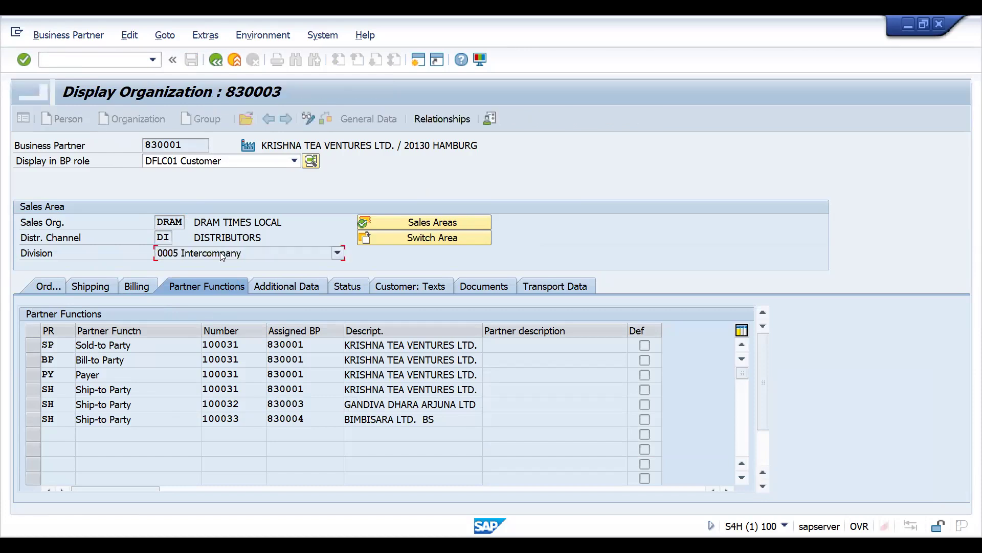
# Step: Display the ship-to partner in role DFLC01 Customer, check its sales area partner functions and shipping conditions, and return to the sold-to party's record
pyautogui.click(210, 167)
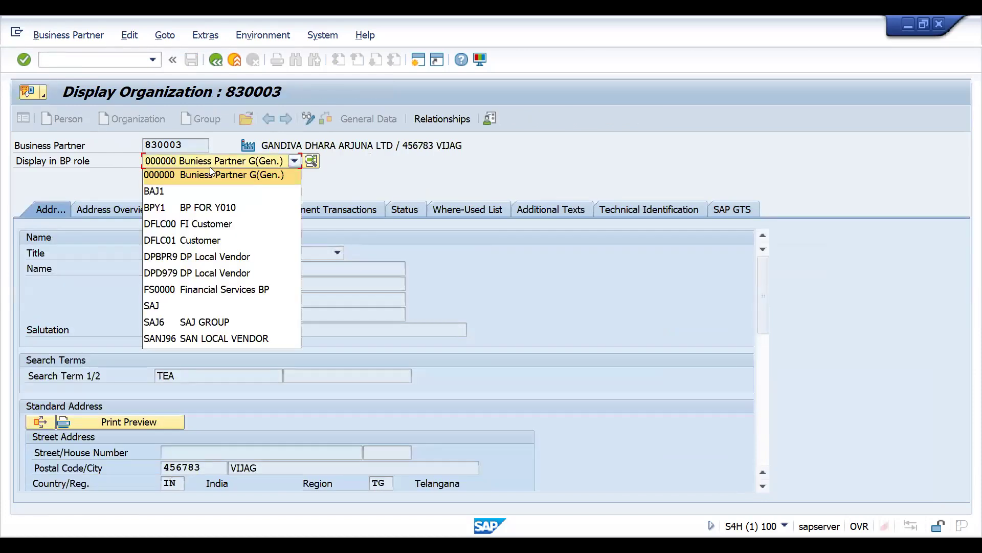
pyautogui.click(205, 241)
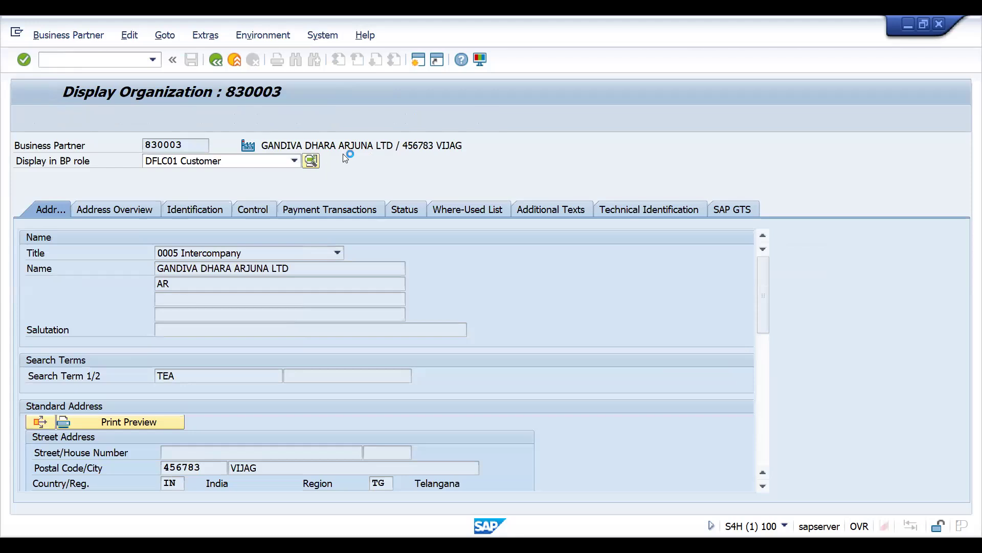
pyautogui.click(417, 123)
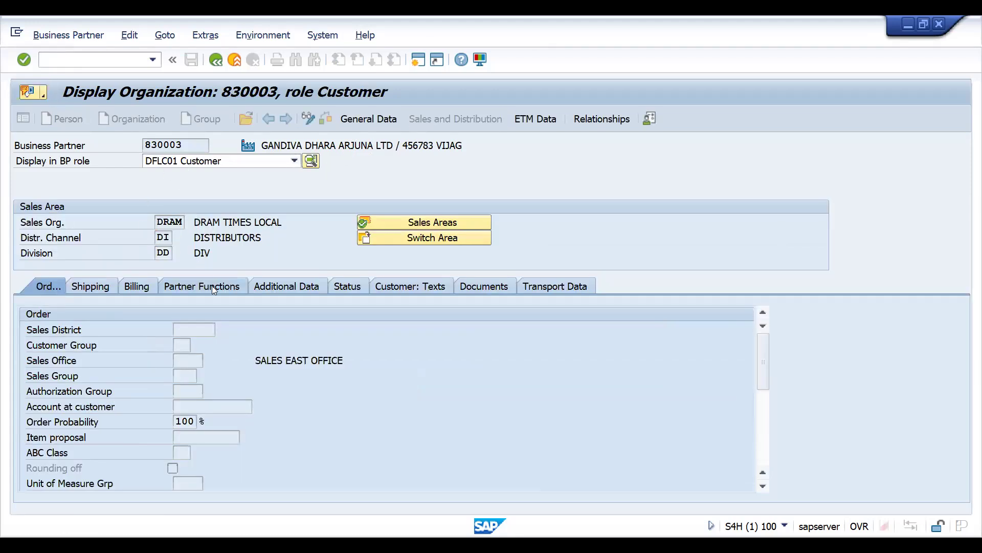
pyautogui.click(211, 285)
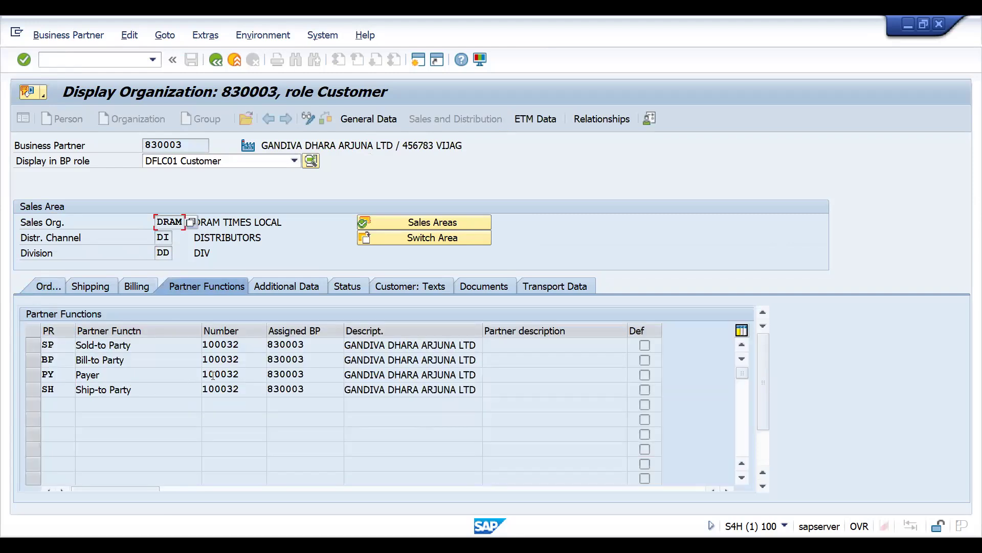
pyautogui.click(107, 288)
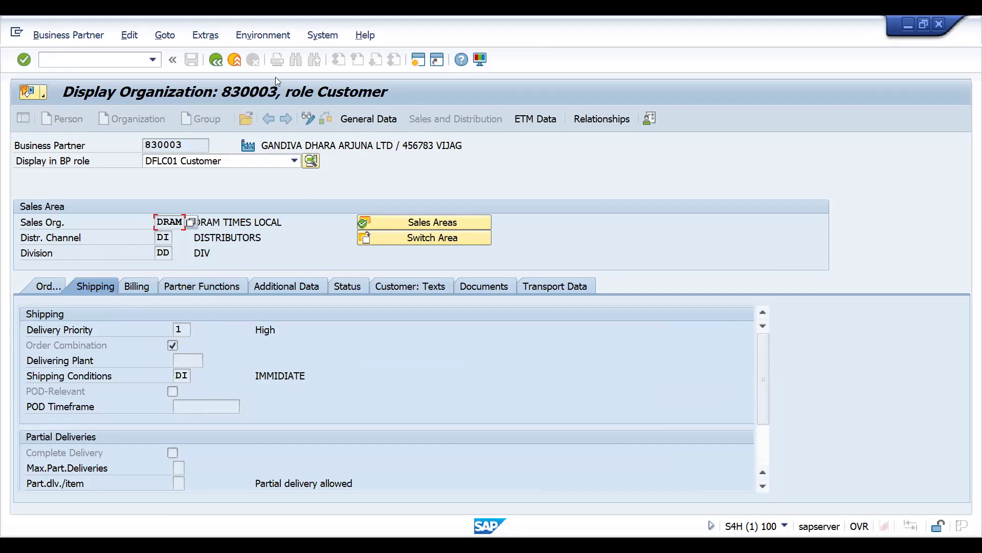
pyautogui.hotkey('alt', 'Tab')
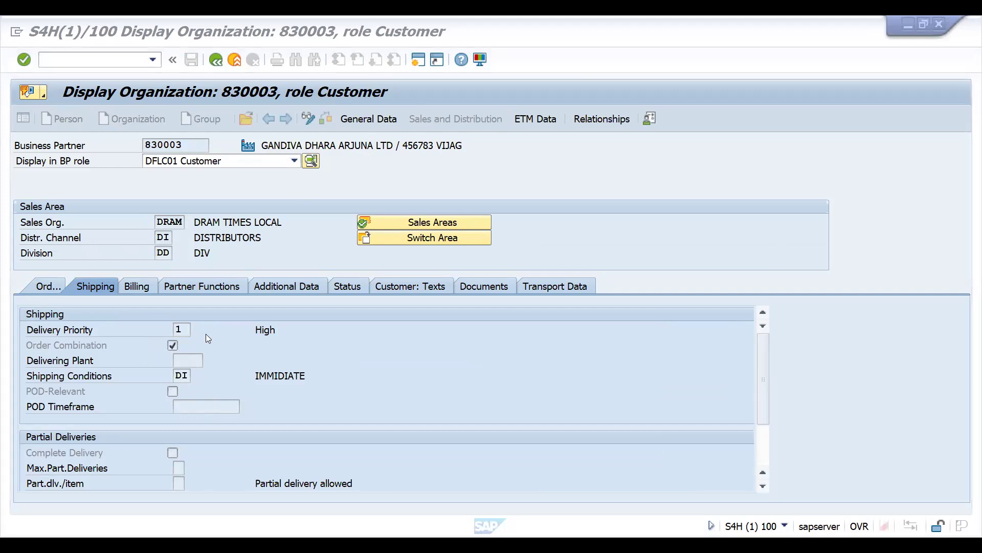
pyautogui.click(214, 59)
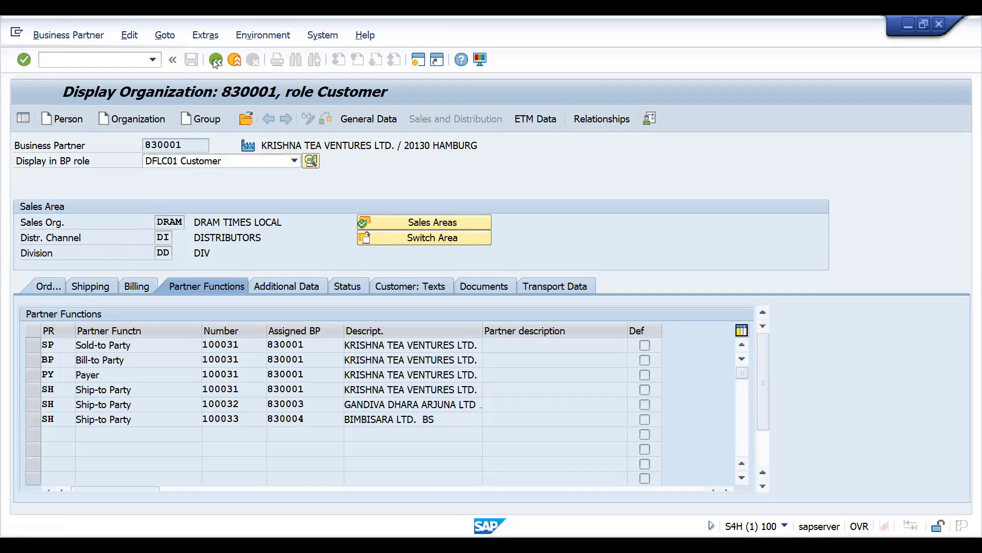
# Step: Return to the CASE1 order and check its header shipping condition and the shipping data of item 10
pyautogui.click(214, 59)
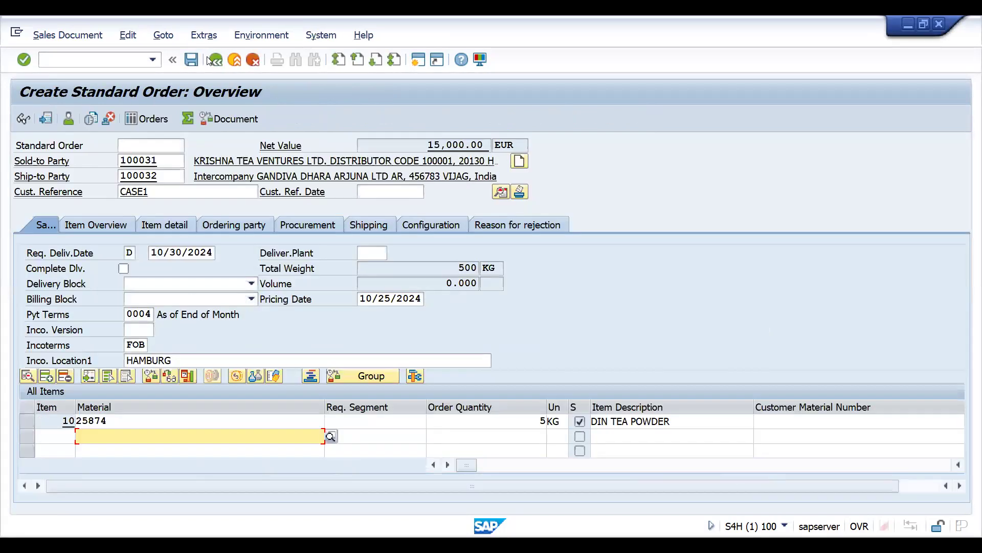
pyautogui.click(191, 60)
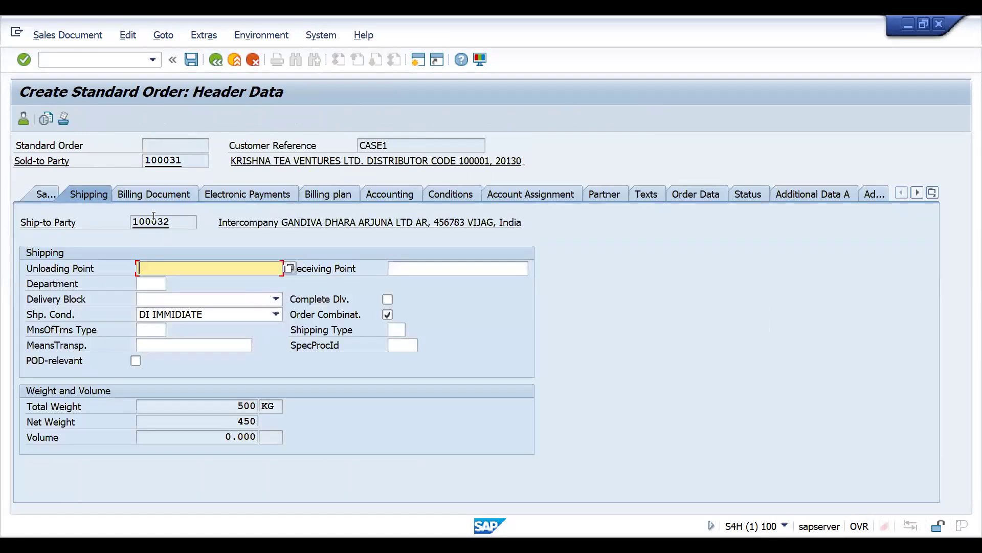
pyautogui.click(214, 58)
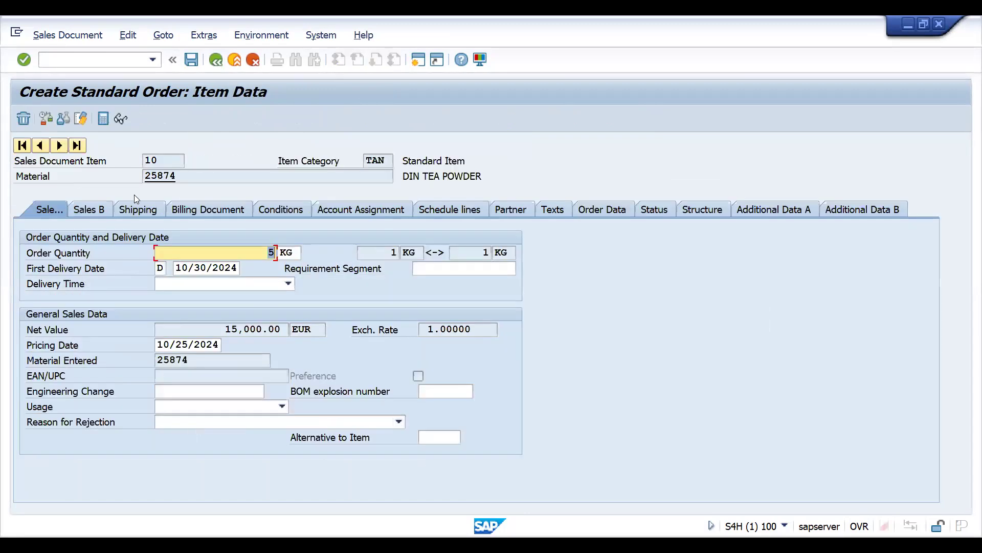
pyautogui.click(136, 210)
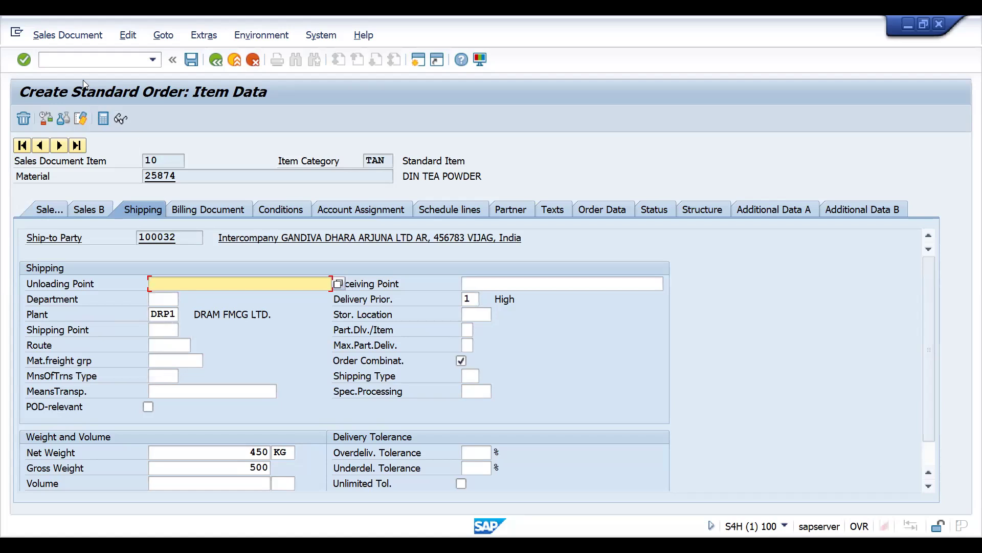
# Step: Leave the order for transaction BP, find the Gandiva Dhara Arjuna Ltd business partner by number, and open its record
pyautogui.click(67, 59)
pyautogui.write('/nbp')
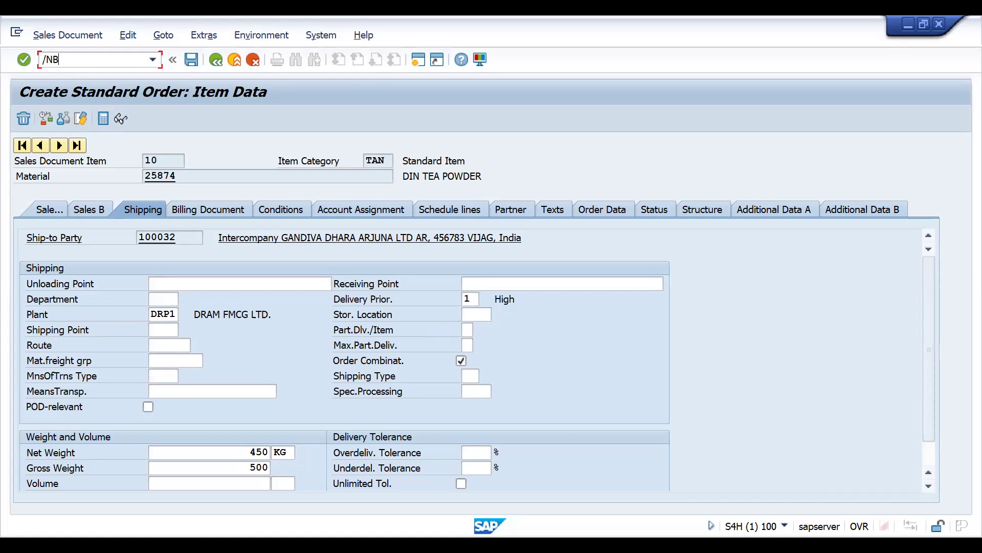
pyautogui.press('Return')
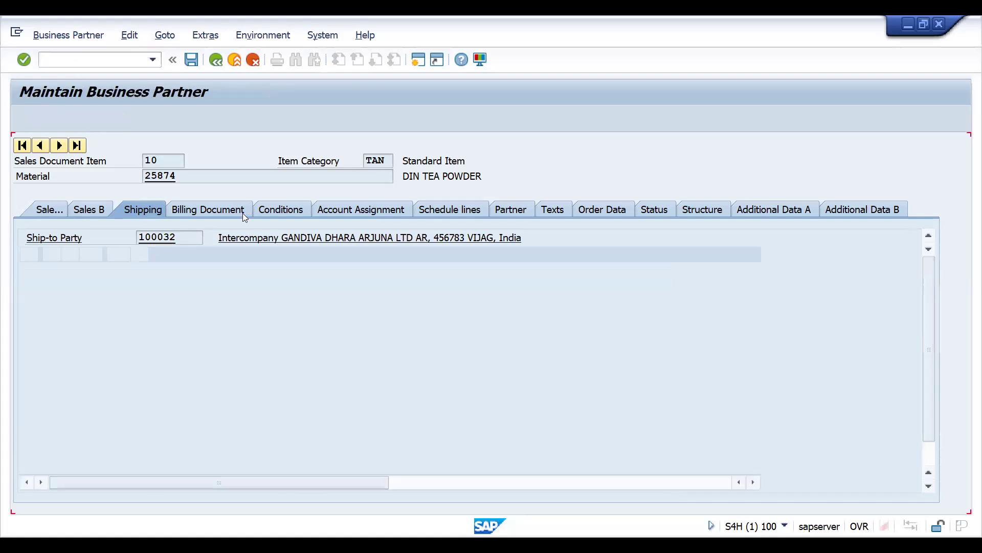
pyautogui.click(179, 224)
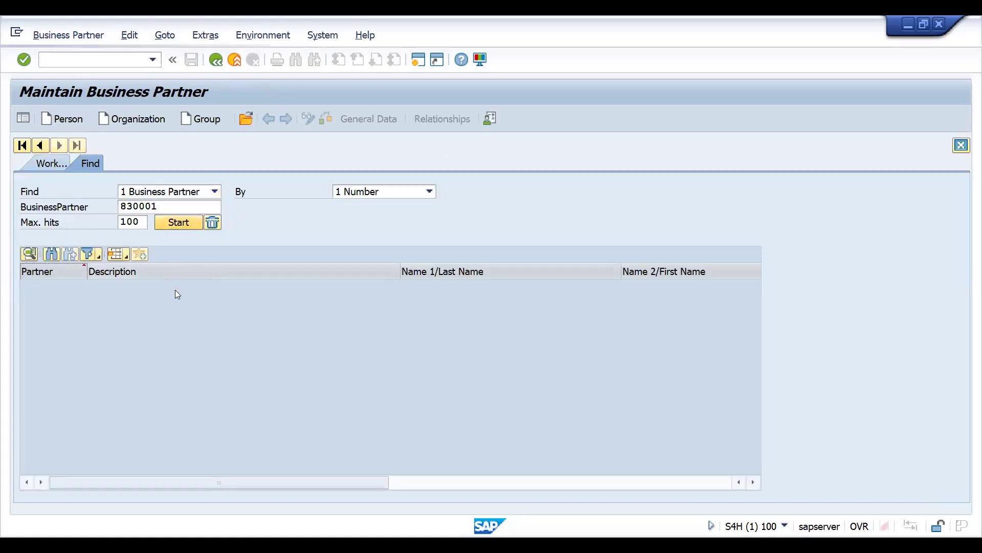
pyautogui.doubleClick(162, 204)
pyautogui.write('830003')
pyautogui.press('Return')
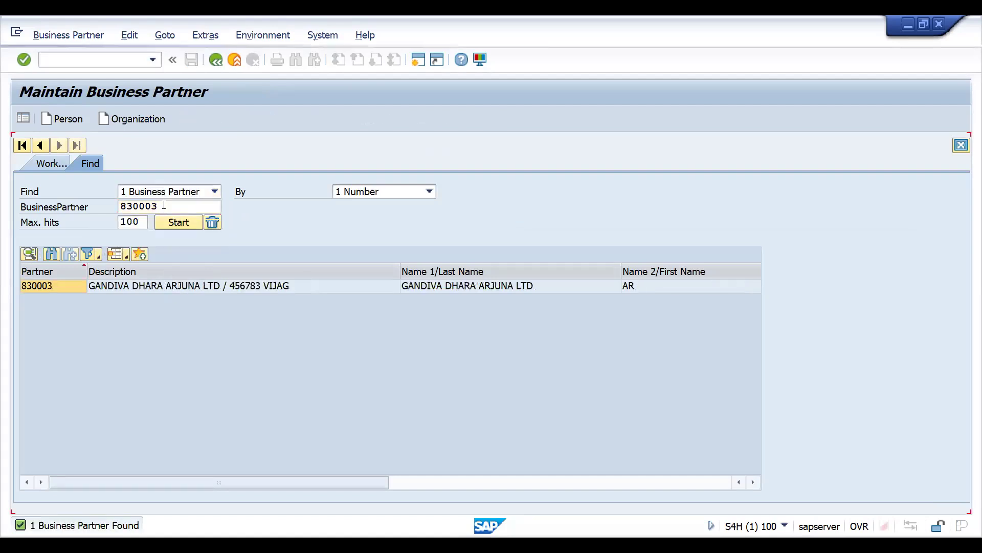
pyautogui.doubleClick(173, 286)
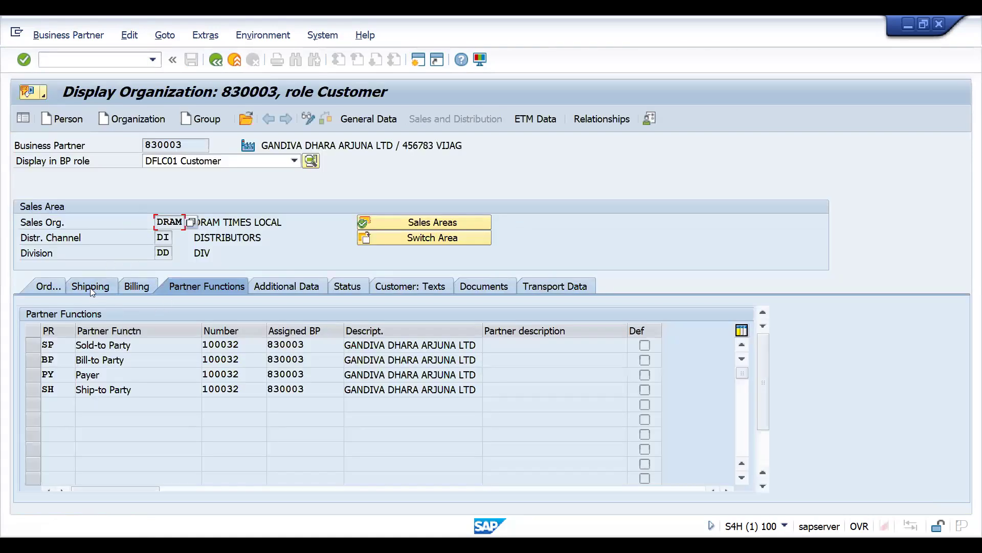
# Step: Set the delivering plant in the shipping data of Gandiva Dhara Arjuna Ltd to DRP2 and save the record
pyautogui.click(90, 288)
pyautogui.click(316, 116)
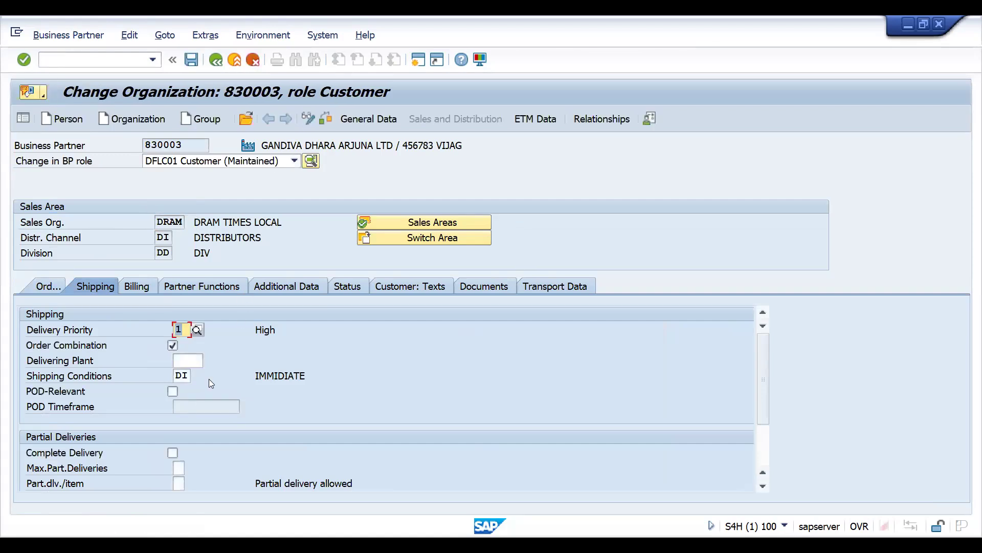
pyautogui.click(193, 362)
pyautogui.write('DRP2')
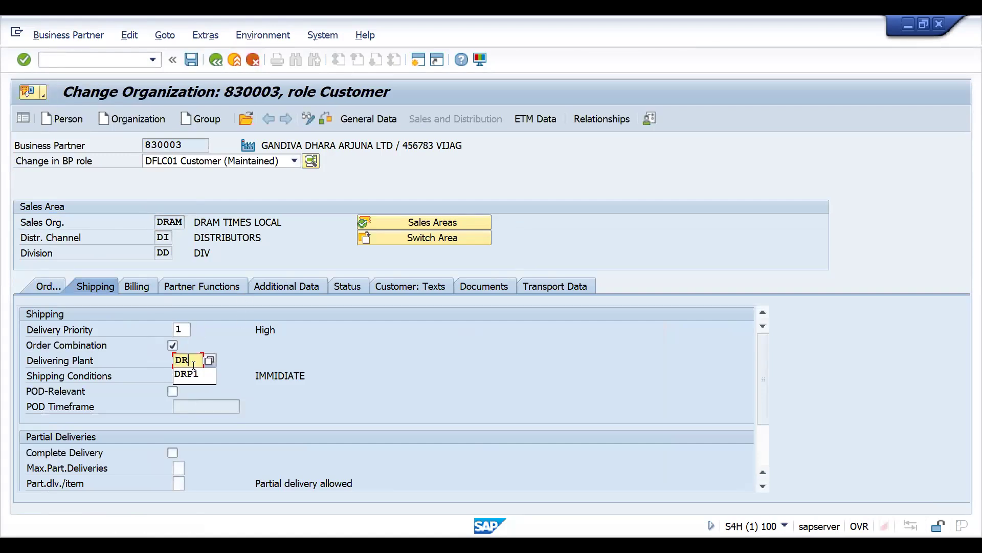
pyautogui.press('Return')
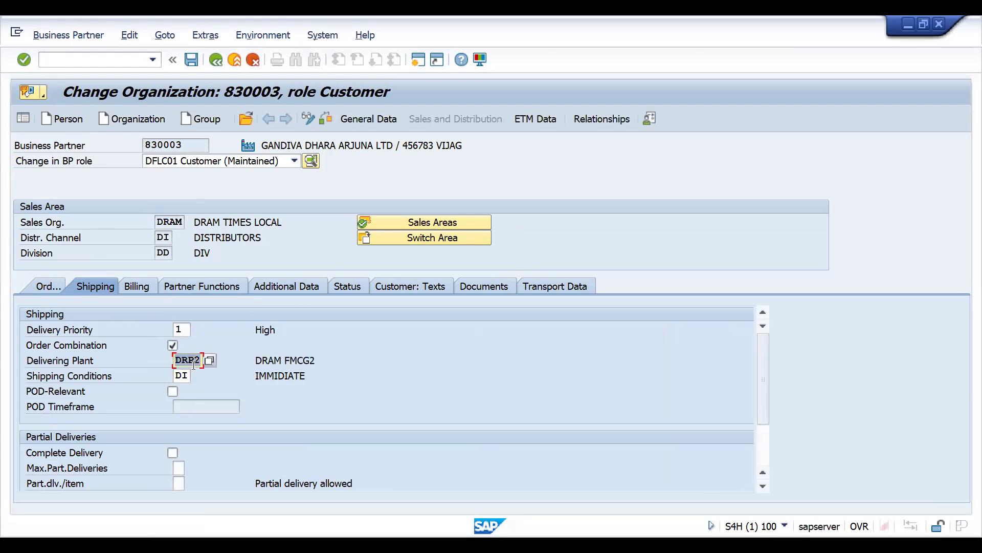
pyautogui.click(191, 59)
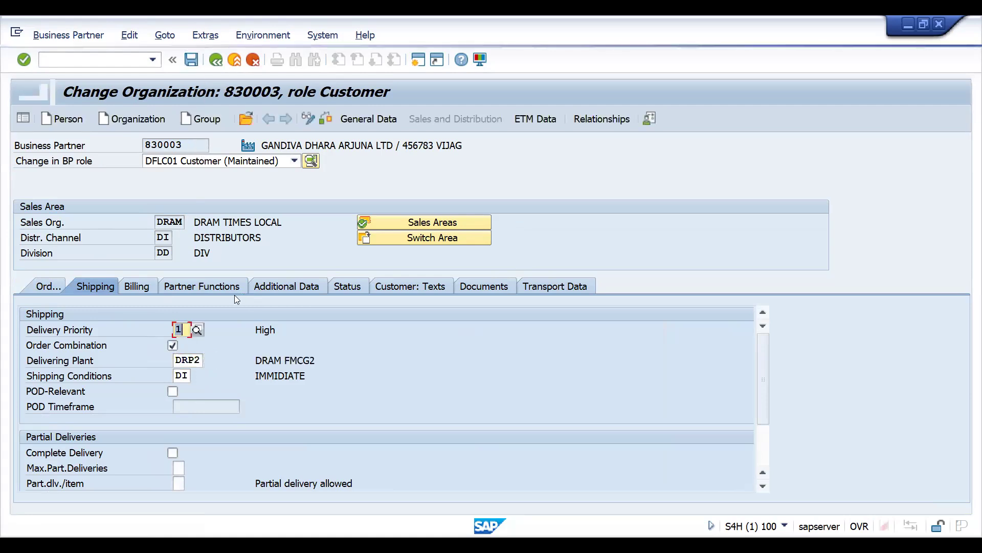
# Step: Open the Bimbisara Ltd. business partner, set its delivering plant to DRP3, and save the record
pyautogui.click(248, 119)
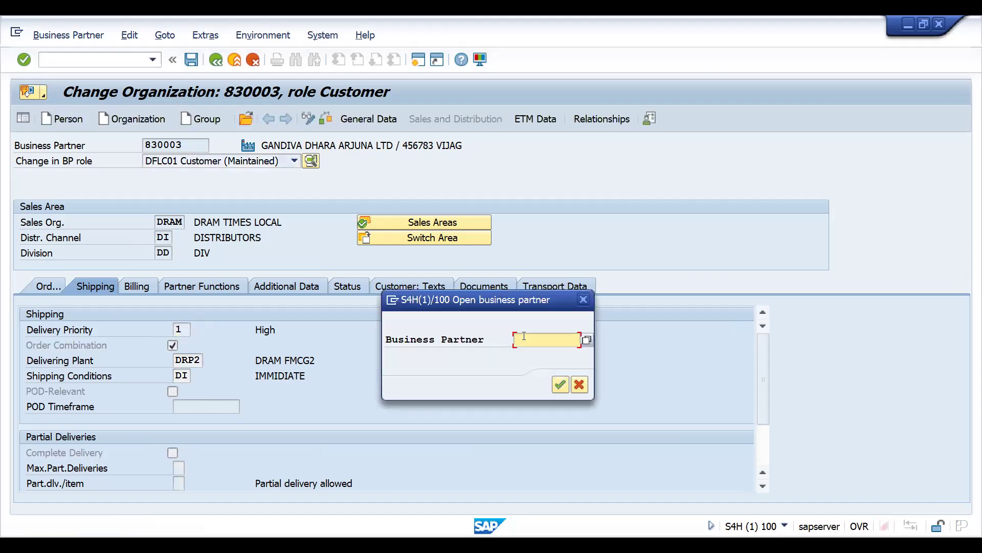
pyautogui.click(524, 337)
pyautogui.press('Down')
pyautogui.press('Return')
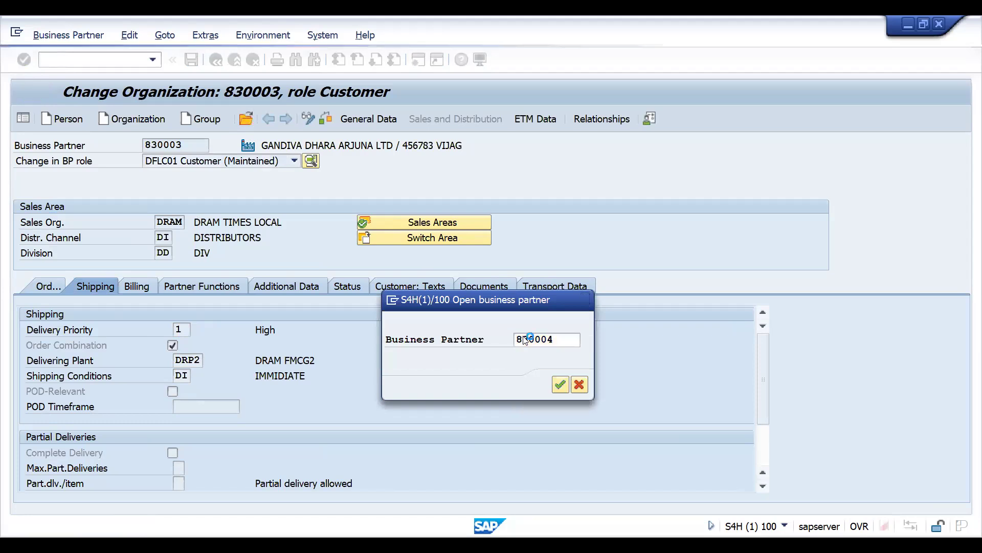
pyautogui.press('Return')
pyautogui.click(185, 360)
pyautogui.write('DRP3')
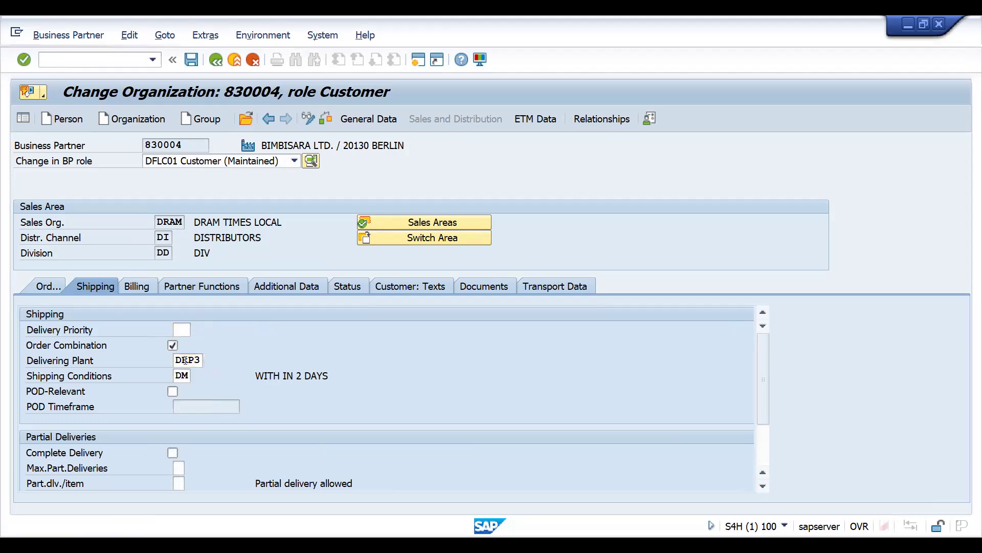
pyautogui.press('Return')
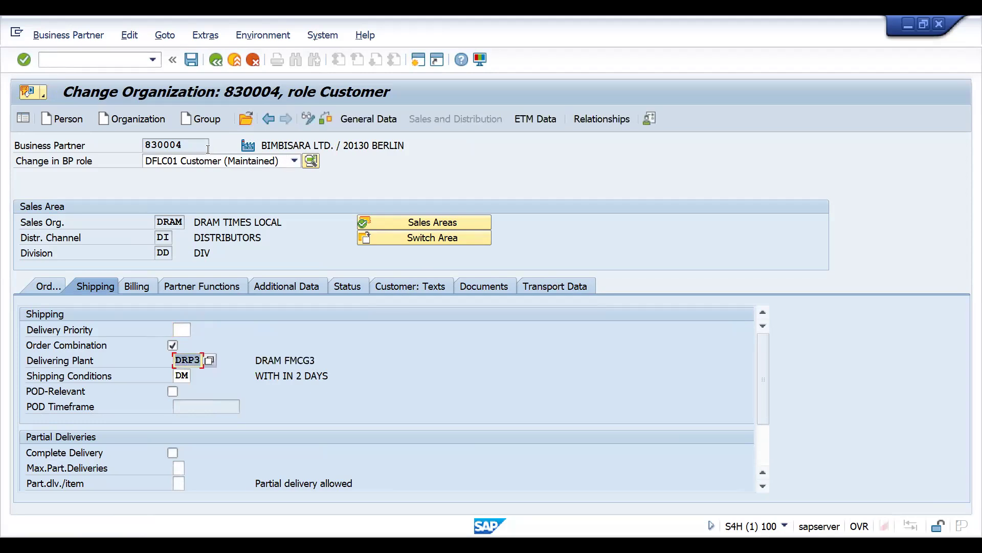
pyautogui.click(193, 59)
# Step: Start a DOR1 order in VA01 for sales area DRAM, DI, DD with Krishna Tea Ventures Ltd. as sold-to party
pyautogui.click(118, 56)
pyautogui.write('/NV')
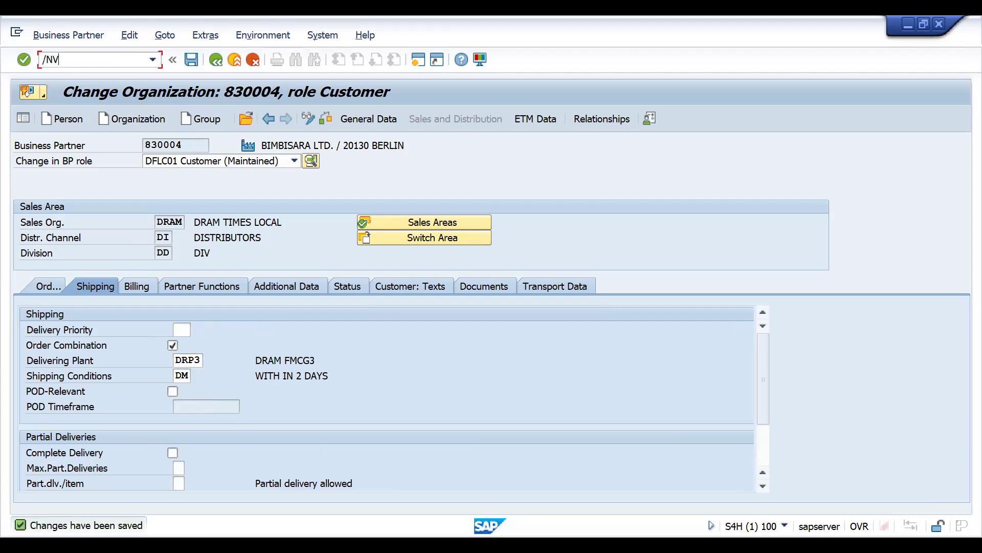
pyautogui.write('A01')
pyautogui.press('Return')
pyautogui.press('Return')
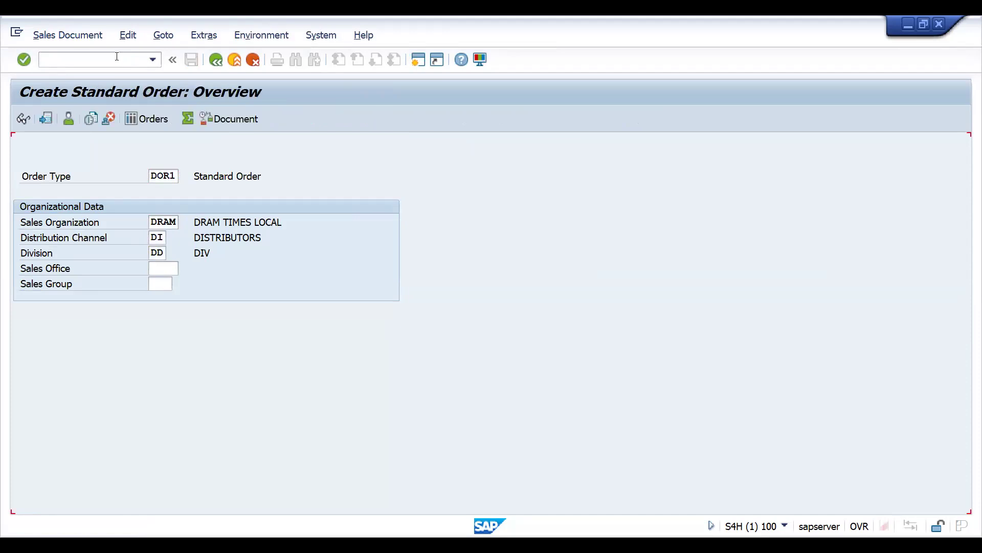
pyautogui.press('space')
pyautogui.press('Down')
pyautogui.press('Return')
pyautogui.press('Return')
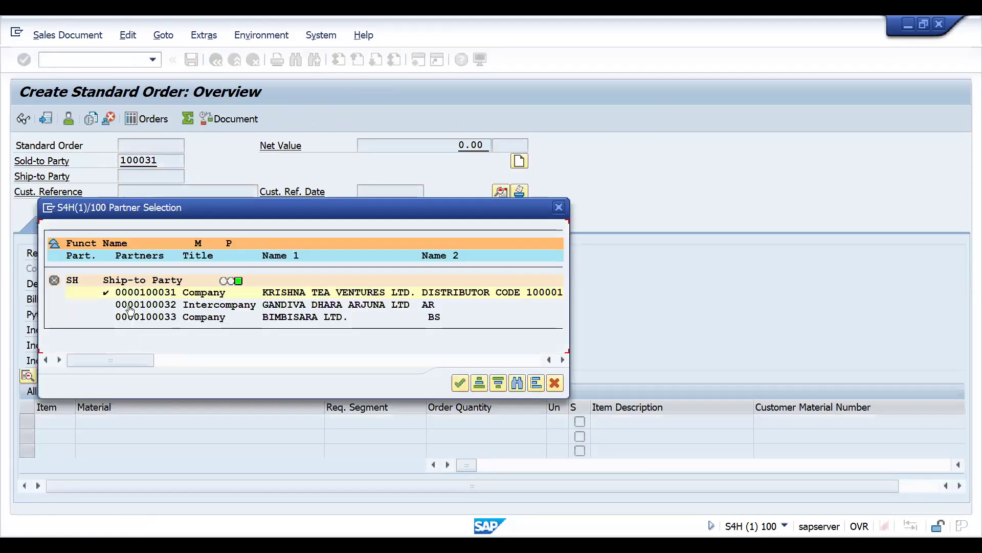
# Step: Choose Gandiva Dhara Arjuna Ltd as the ship-to party and enter CASE1 as the customer reference
pyautogui.doubleClick(129, 305)
pyautogui.press('Down')
pyautogui.press('Return')
pyautogui.press('Return')
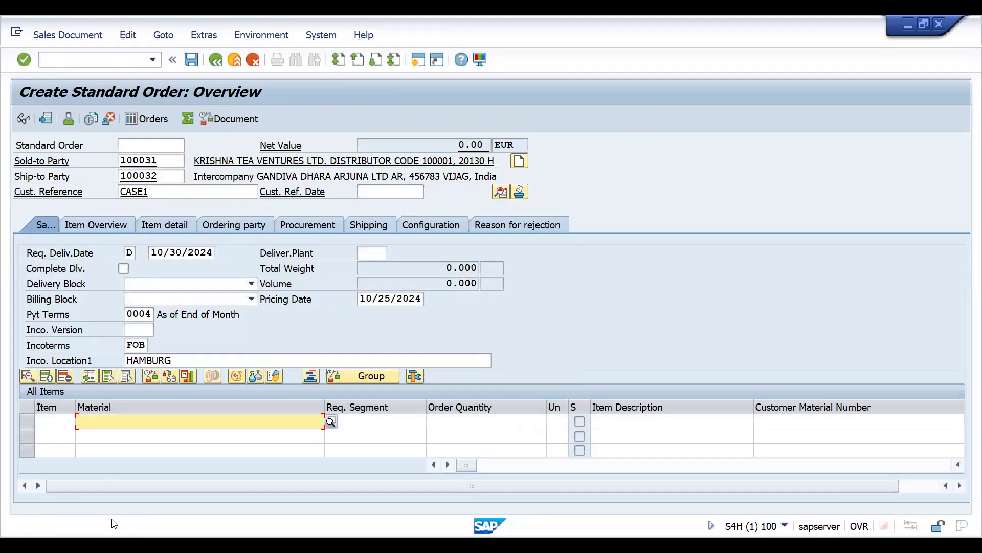
# Step: Add an order item for material 25874 with quantity 2 and continue past the availability control
pyautogui.press('Down')
pyautogui.press('Return')
pyautogui.press('Tab')
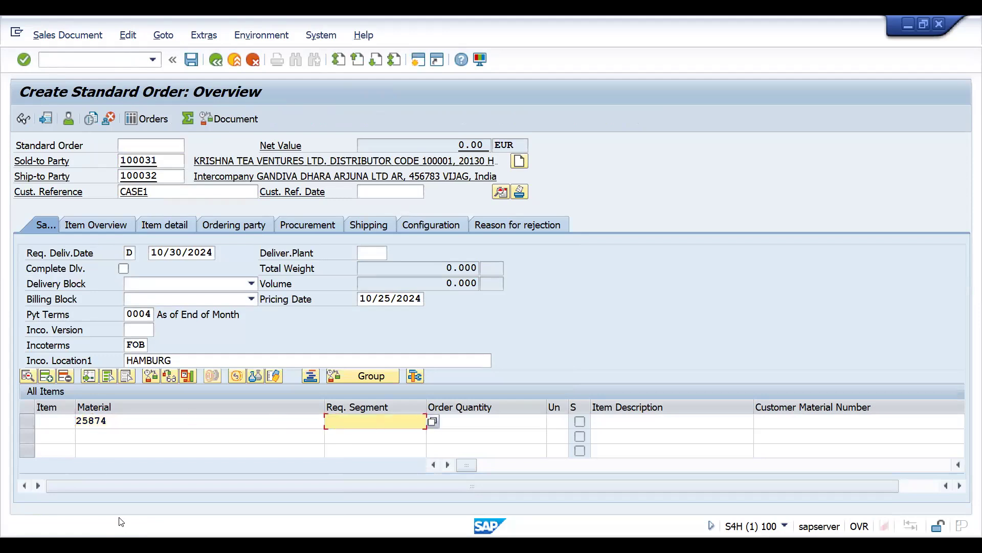
pyautogui.press('Tab')
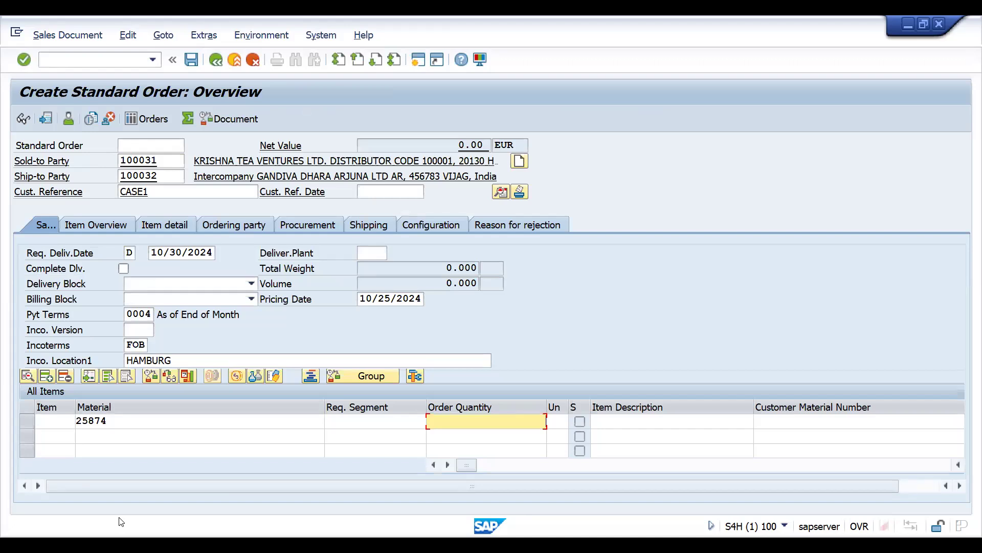
pyautogui.press('Return')
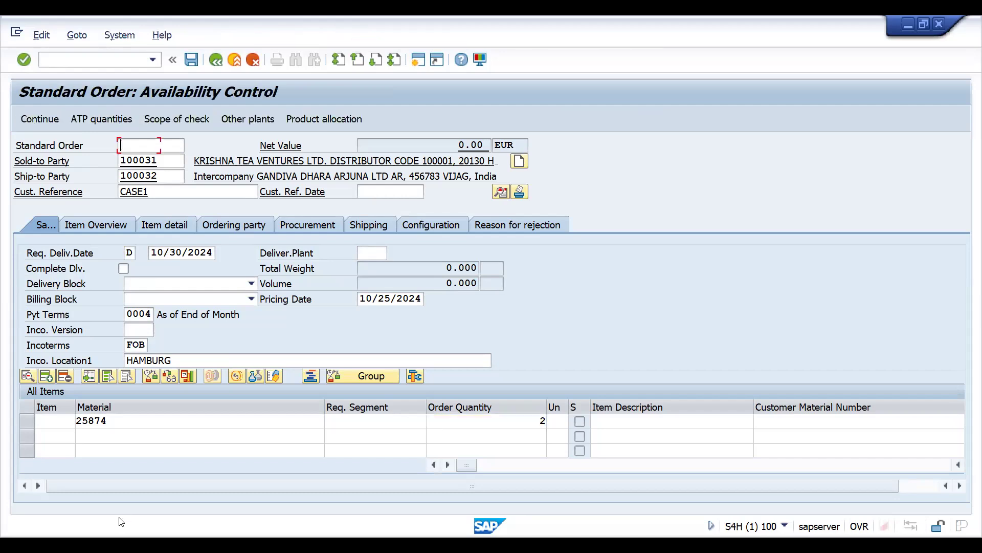
pyautogui.click(36, 119)
# Step: Check the plant and shipping point in the shipping data of item 10, and save the order
pyautogui.doubleClick(208, 420)
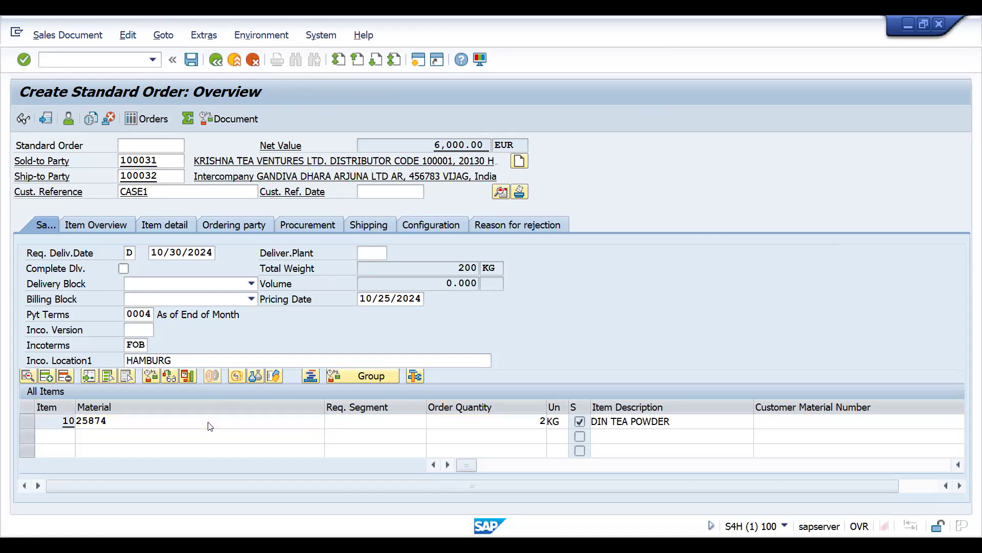
pyautogui.click(131, 210)
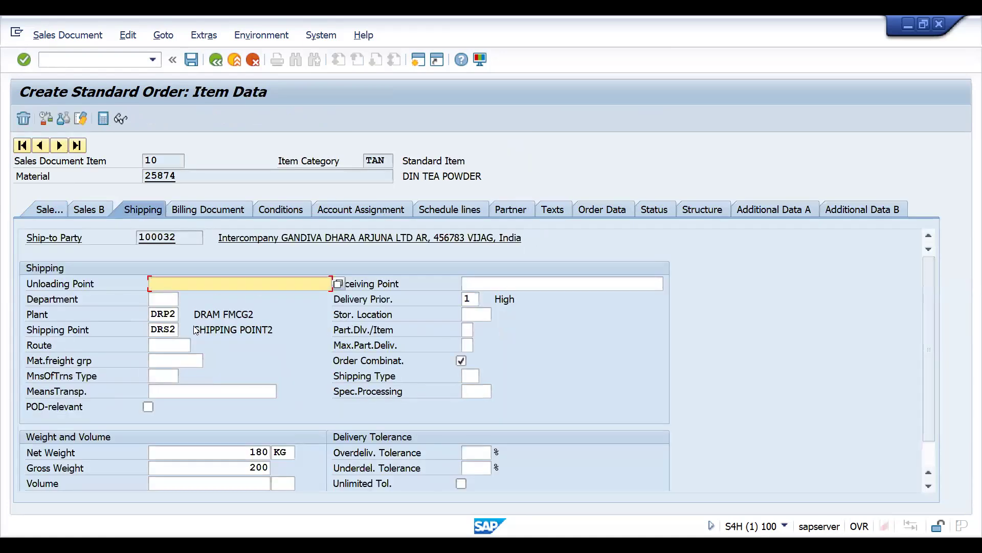
pyautogui.click(189, 60)
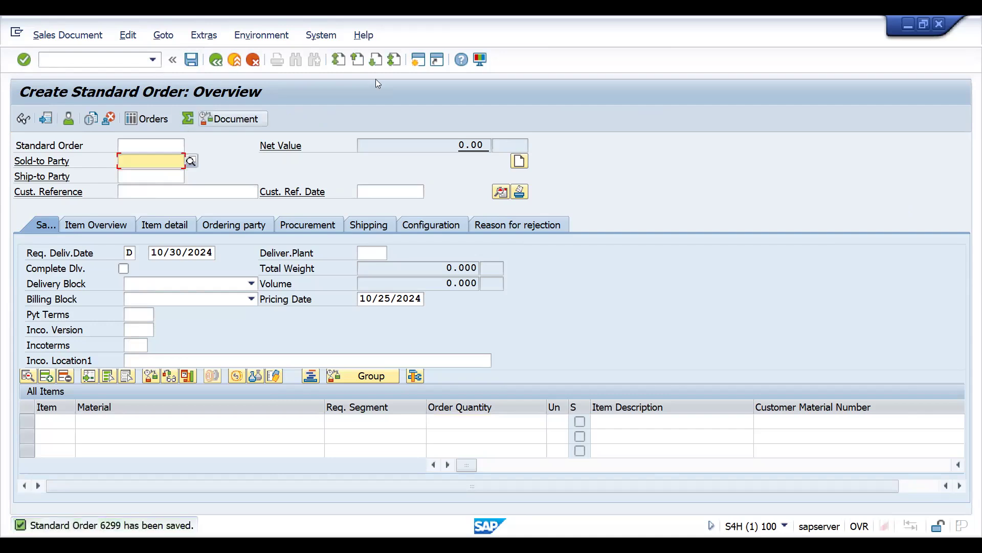
# Step: Switch to the TESTSHIPTO workbook in Excel and fill the CASE2 and CASE1 cells with green
pyautogui.hotkey('alt', 'Tab')
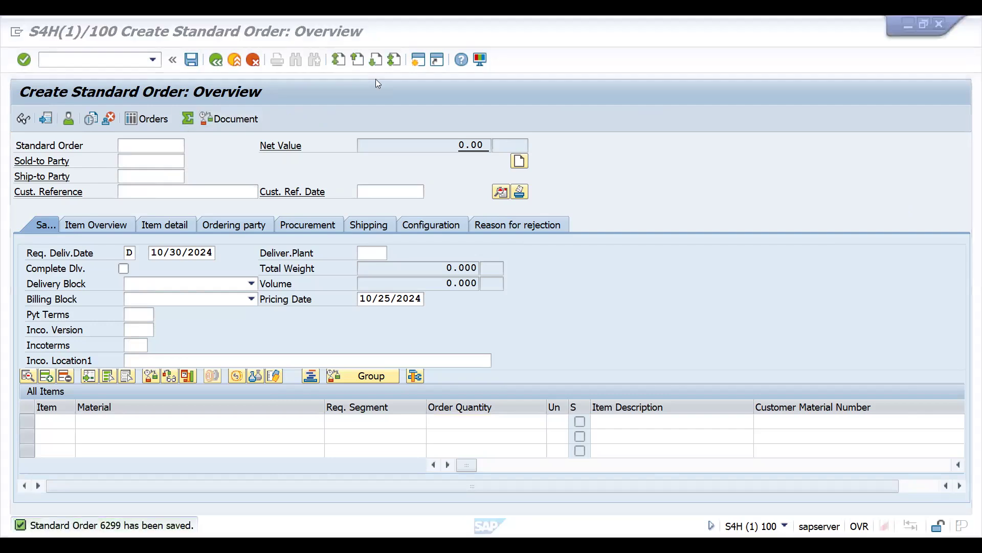
pyautogui.click(302, 394)
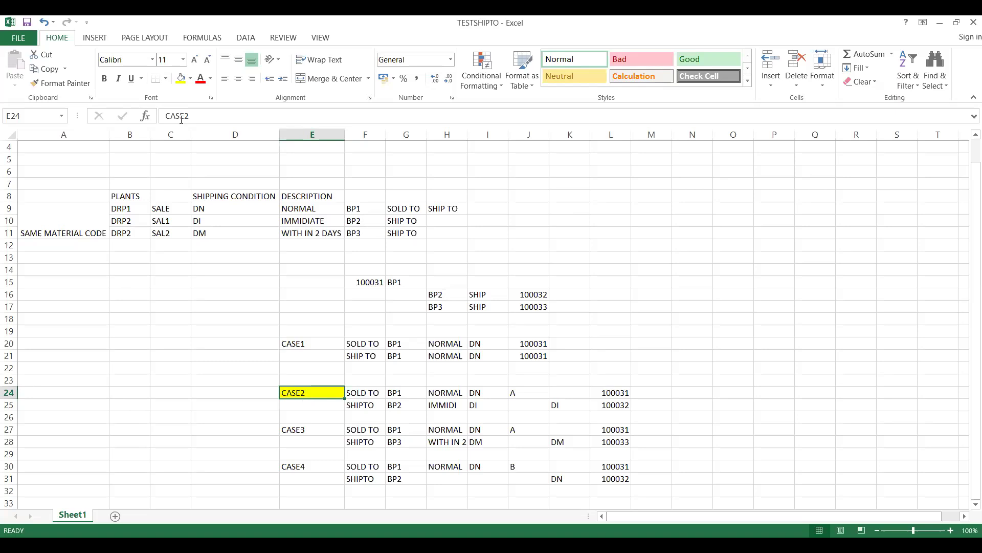
pyautogui.click(190, 79)
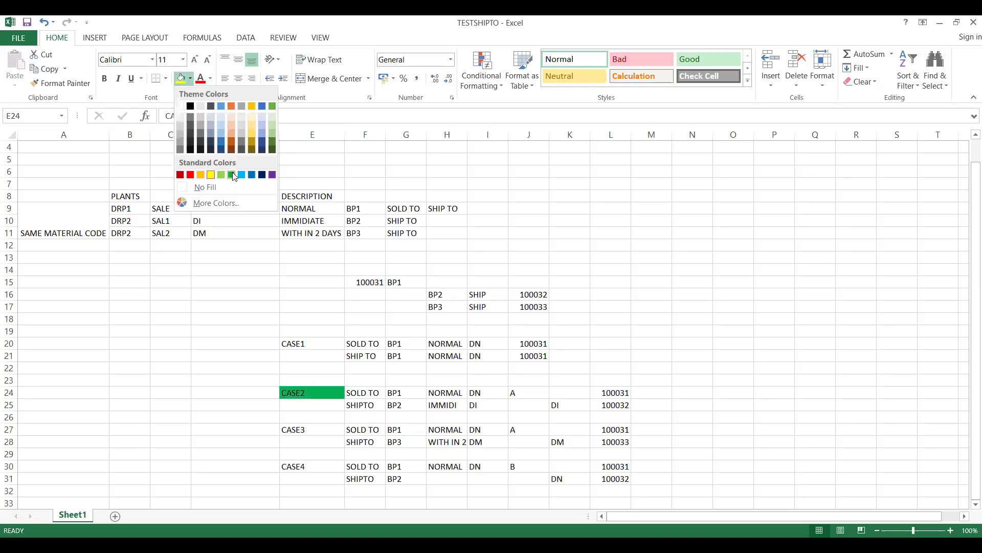
pyautogui.click(225, 324)
pyautogui.click(291, 343)
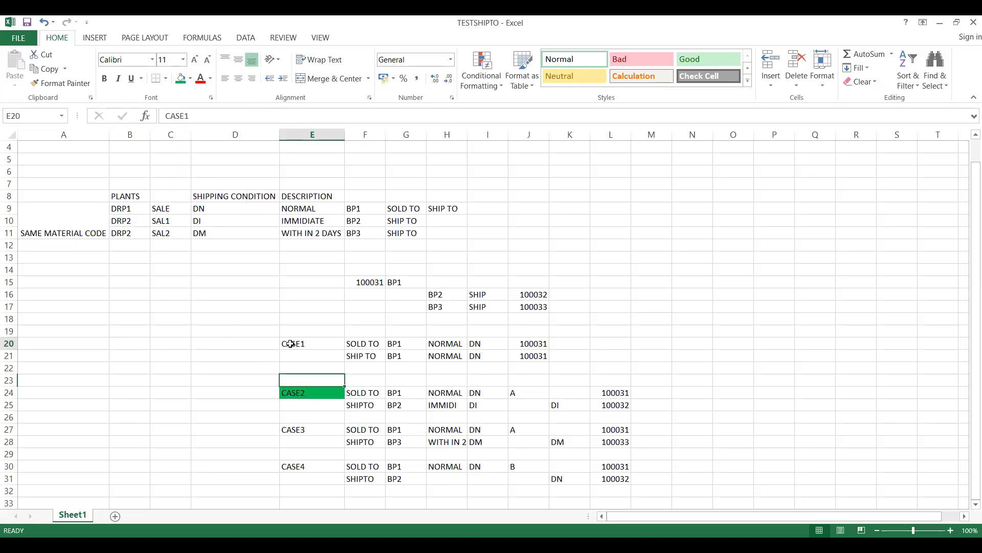
pyautogui.click(181, 78)
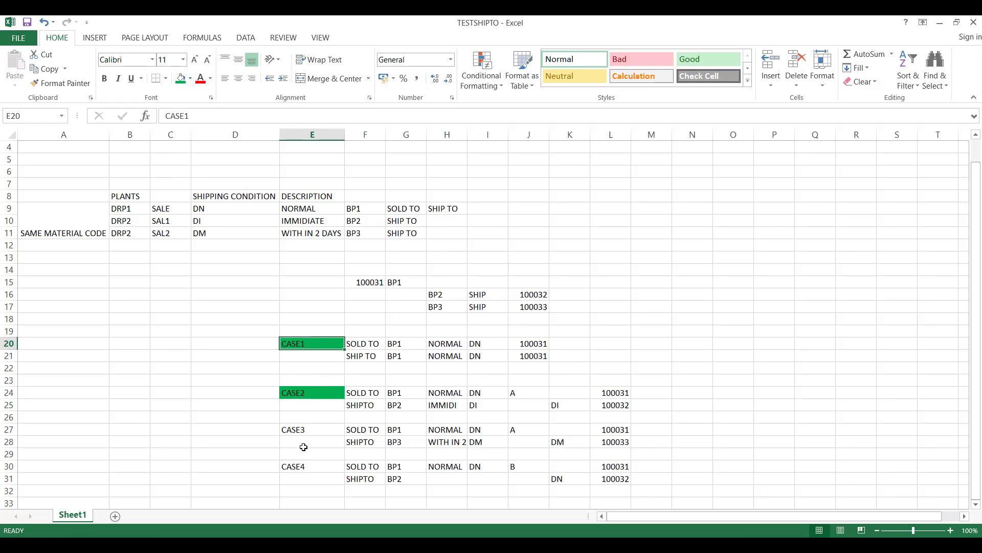
# Step: Set the font colour of the A values in the CASE3 and CASE2 sold-to rows (J27 and J24) to red
pyautogui.click(302, 428)
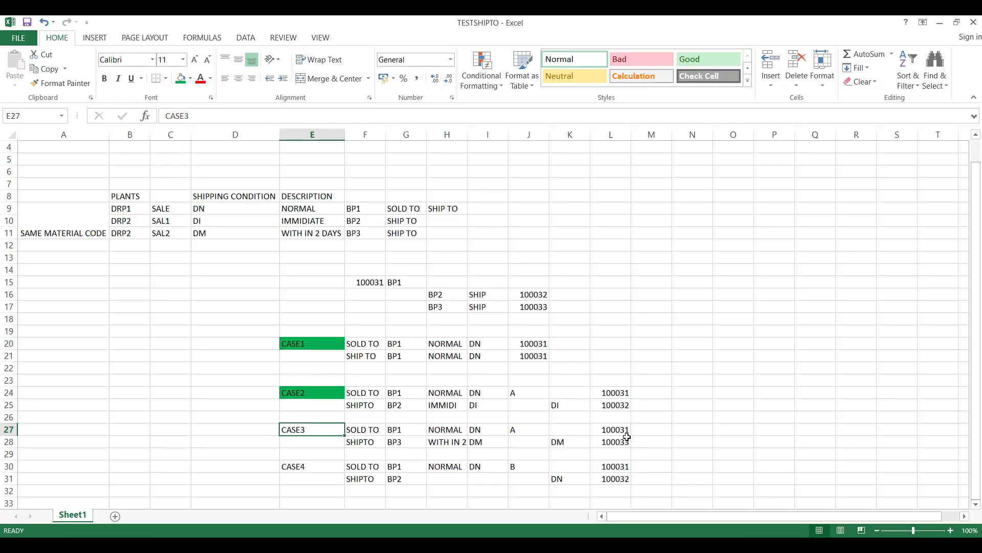
pyautogui.click(516, 430)
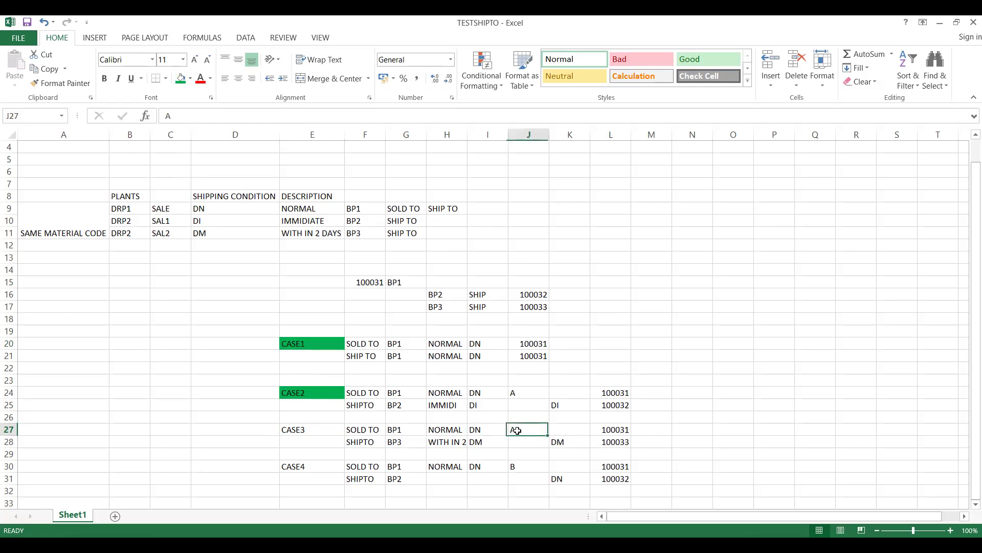
pyautogui.click(210, 80)
pyautogui.click(201, 79)
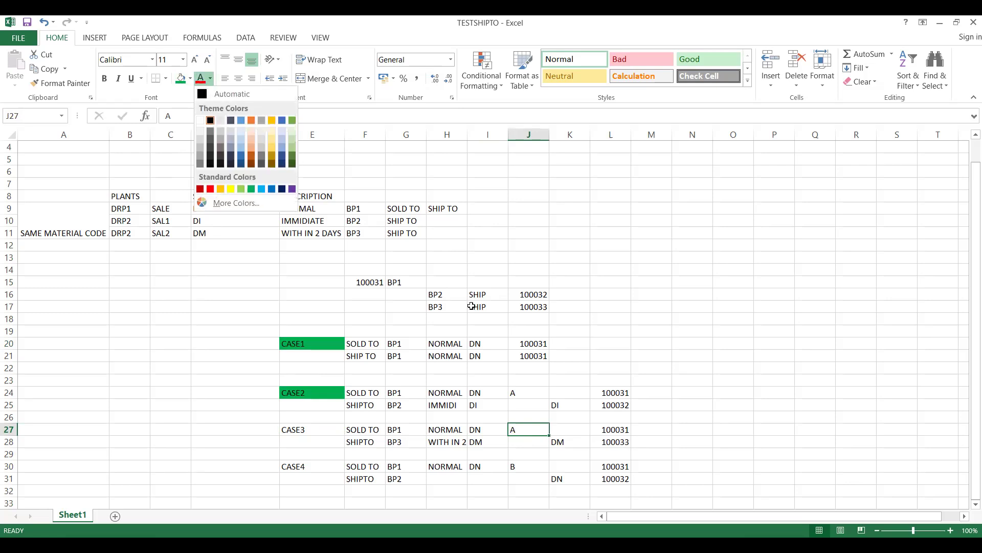
pyautogui.click(525, 393)
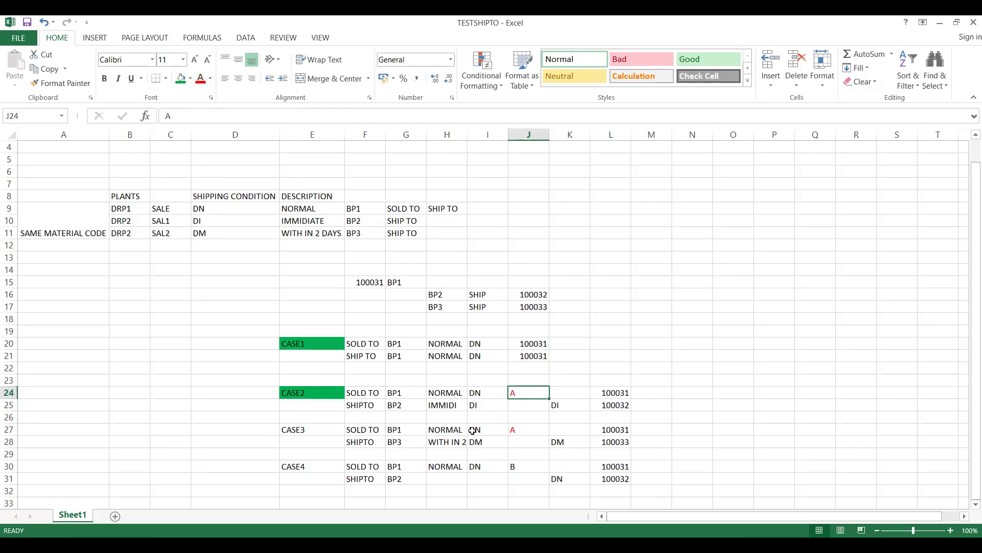
# Step: Review the CASE3 ship-to party number and the shipping conditions of its sold-to and ship-to parties
pyautogui.click(616, 442)
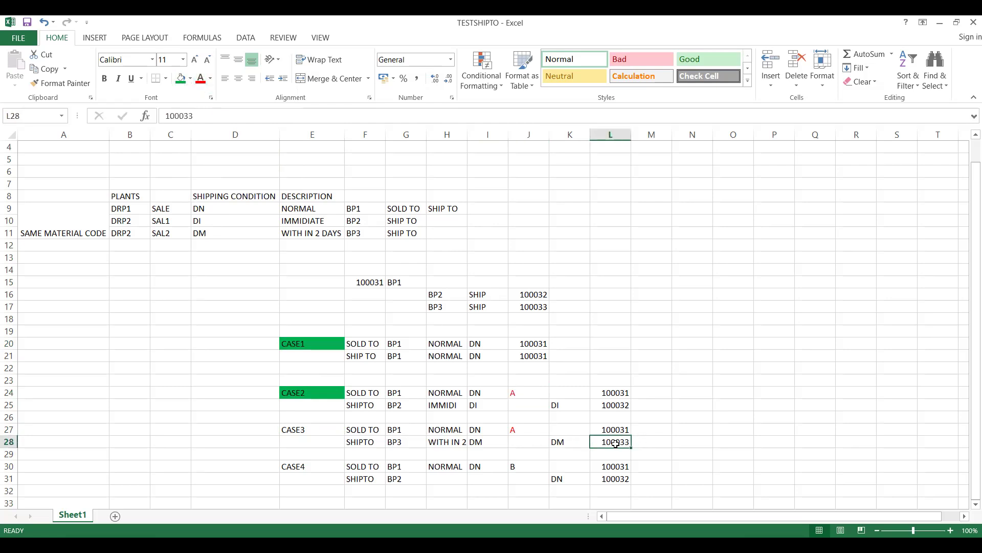
pyautogui.click(475, 430)
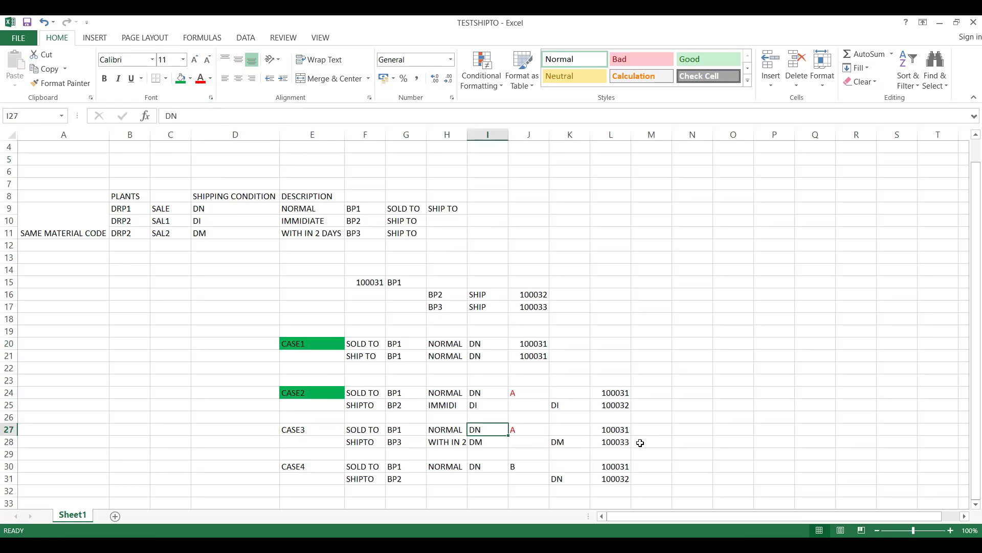
pyautogui.click(479, 441)
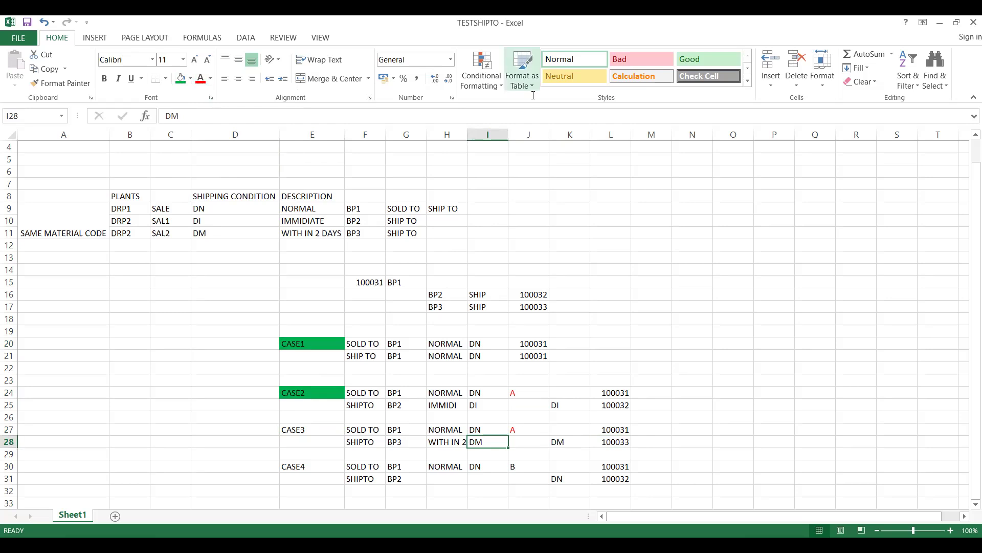
# Step: Switch to SAP, display the standard order that was just saved and open it for changes
pyautogui.hotkey('alt', 'Tab')
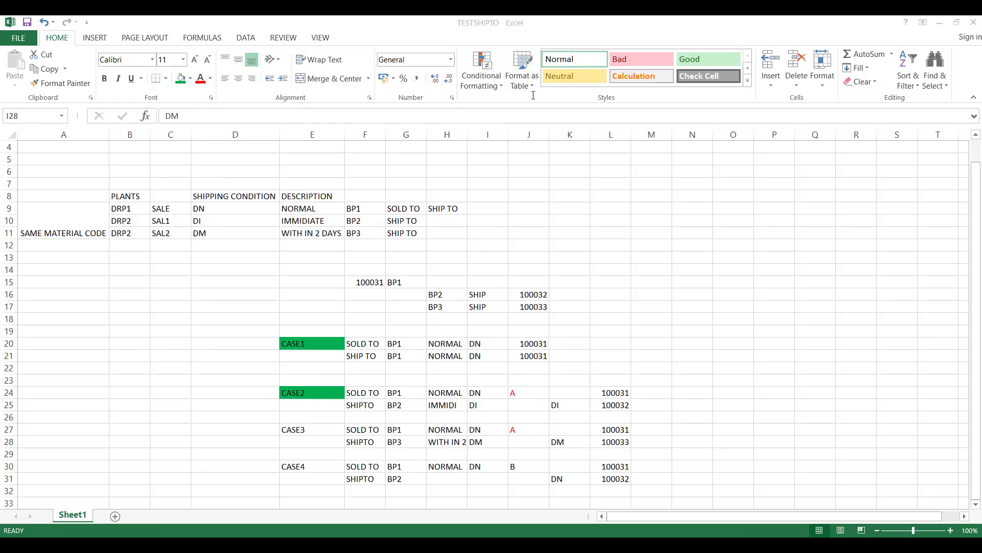
pyautogui.hotkey('alt', 'Tab')
pyautogui.click(83, 34)
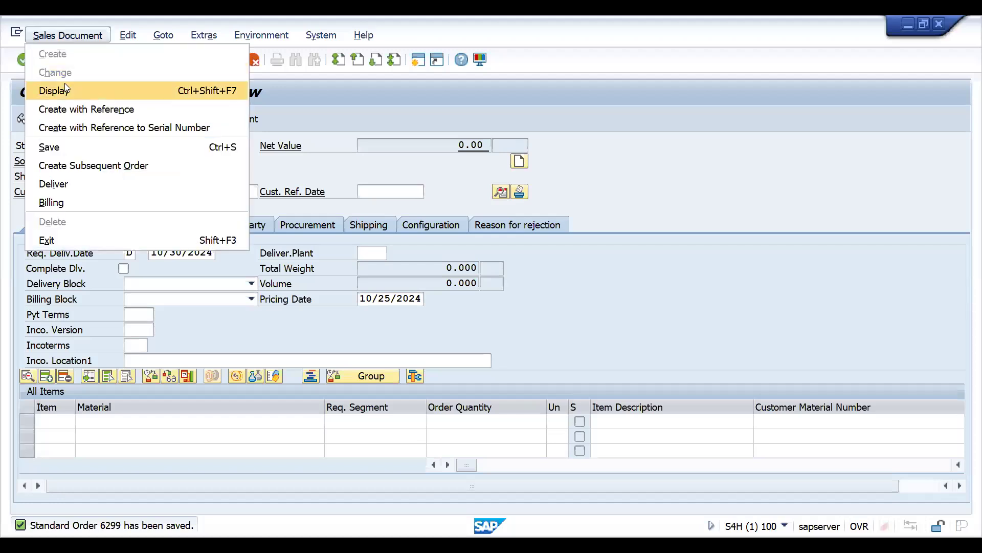
pyautogui.click(64, 86)
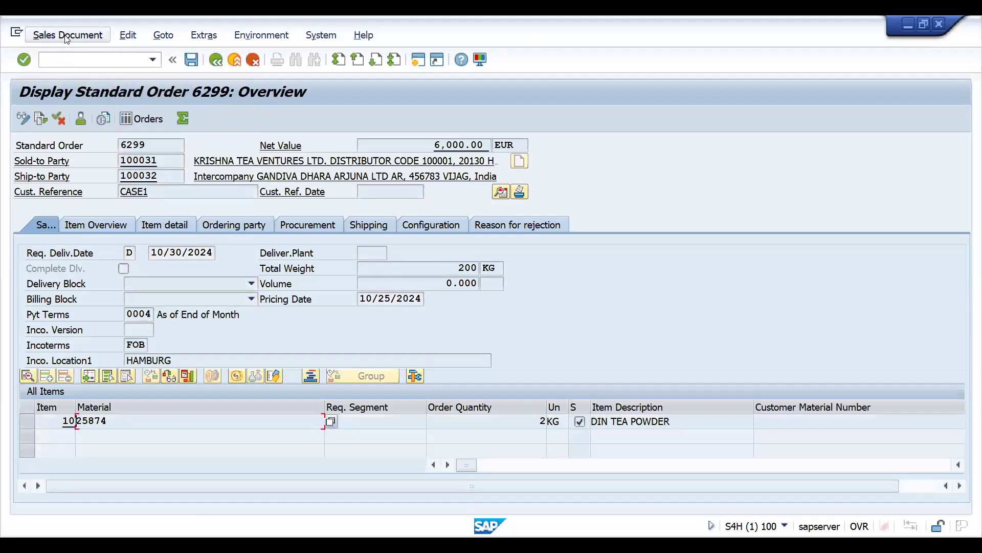
pyautogui.click(65, 35)
pyautogui.click(65, 72)
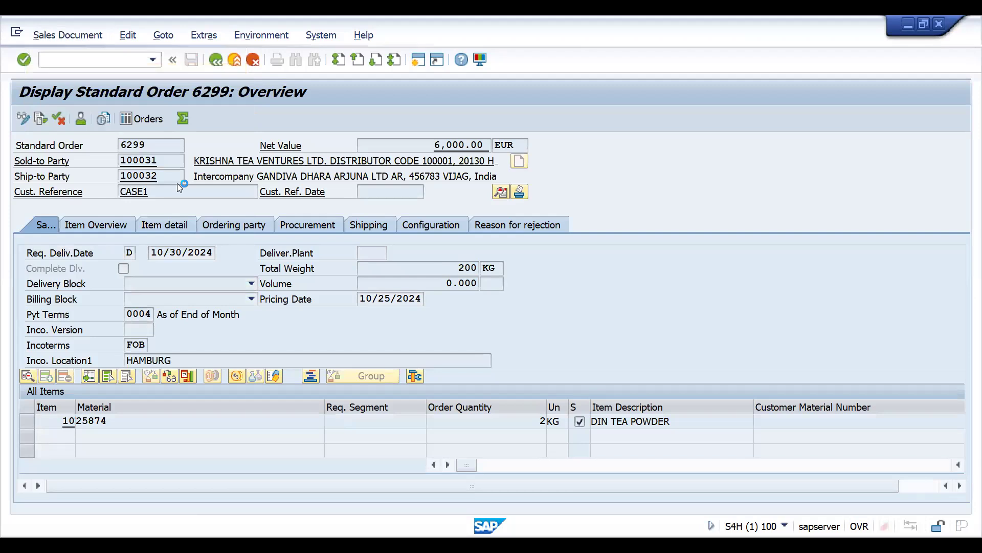
# Step: Change the order's customer reference to CASE2 and save the order
pyautogui.click(171, 190)
pyautogui.press('BackSpace')
pyautogui.write('2')
pyautogui.press('Return')
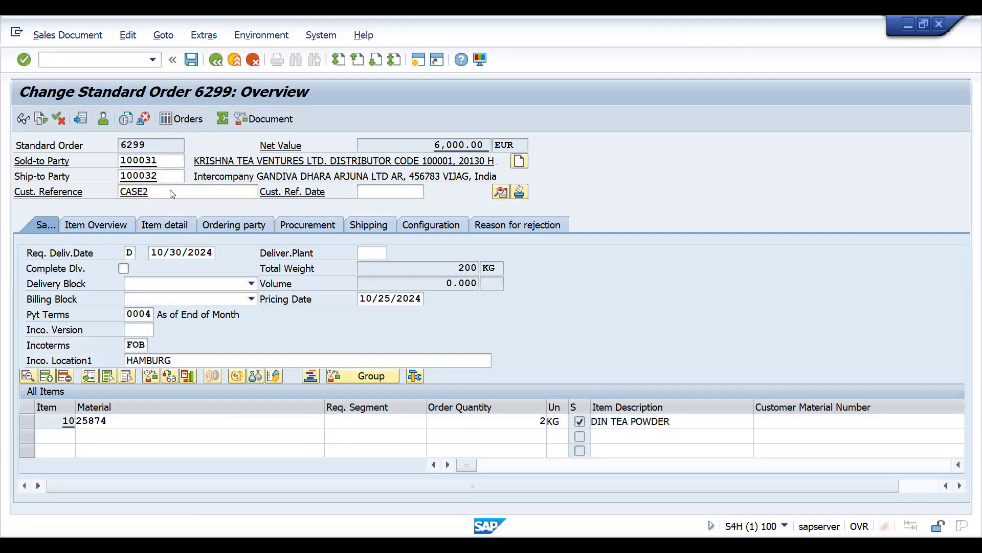
pyautogui.click(192, 60)
# Step: Start a new standard order of type DOR1 in sales area DRAM, DI, DD with Krishna Tea Ventures Ltd as the sold-to party
pyautogui.click(88, 61)
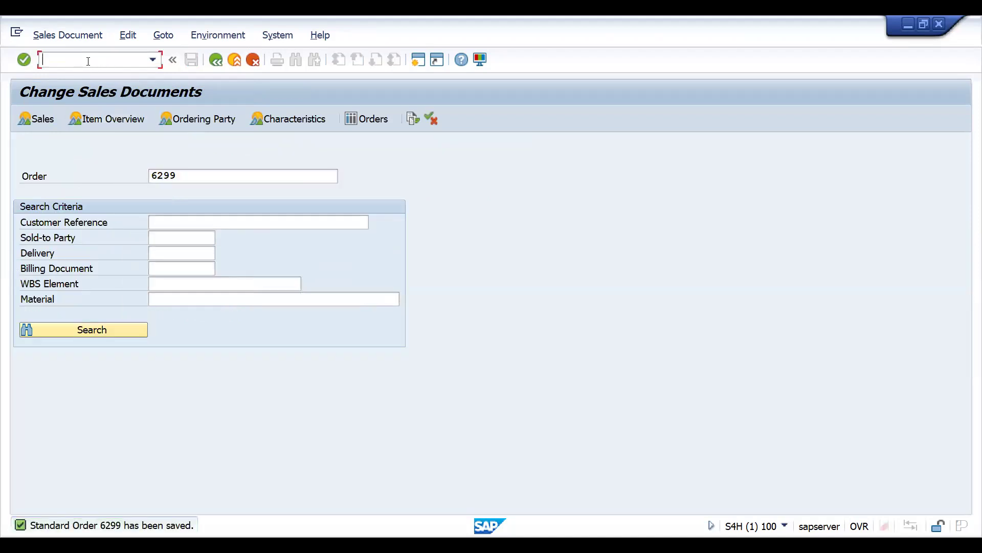
pyautogui.write('/NVA03')
pyautogui.press('Return')
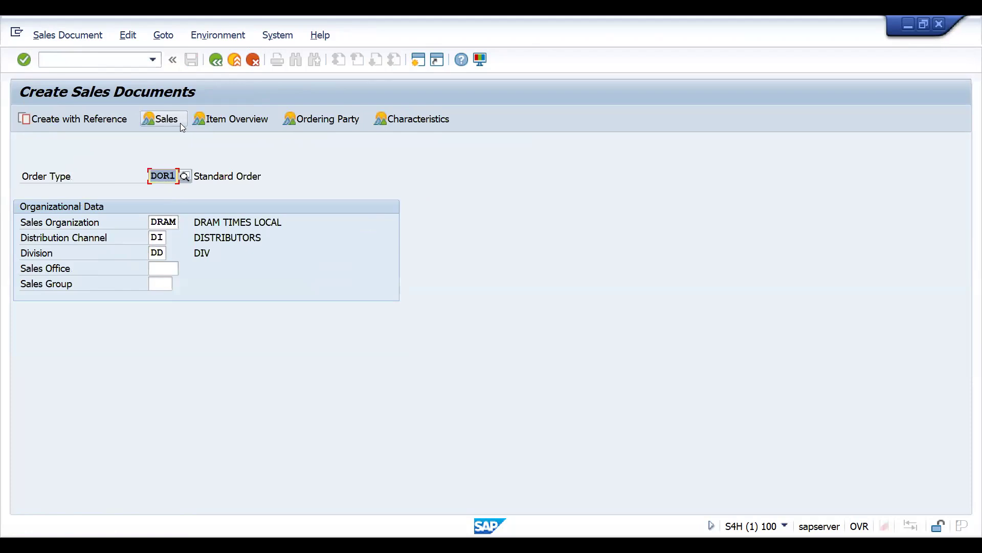
pyautogui.press('Return')
pyautogui.press('space')
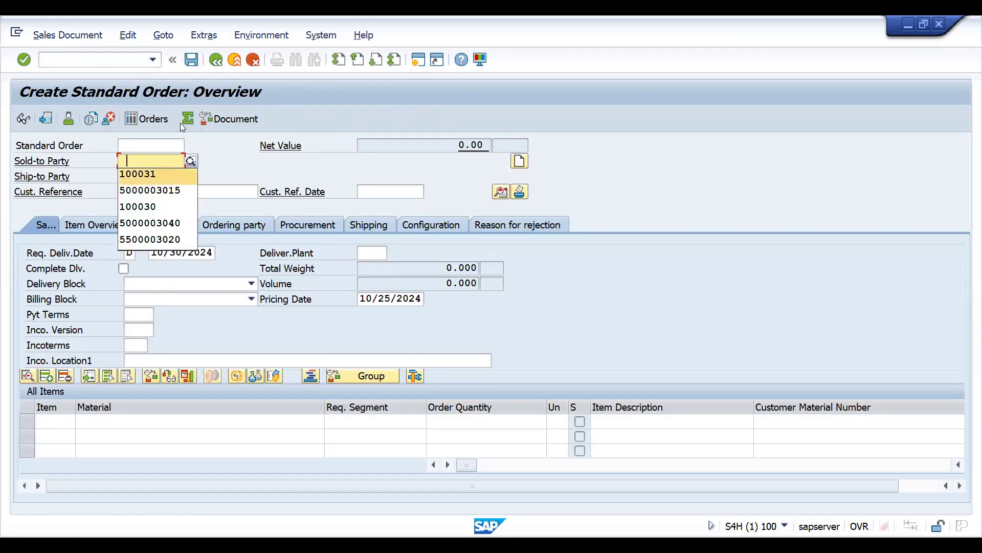
pyautogui.press('Down')
pyautogui.press('Return')
pyautogui.press('Return')
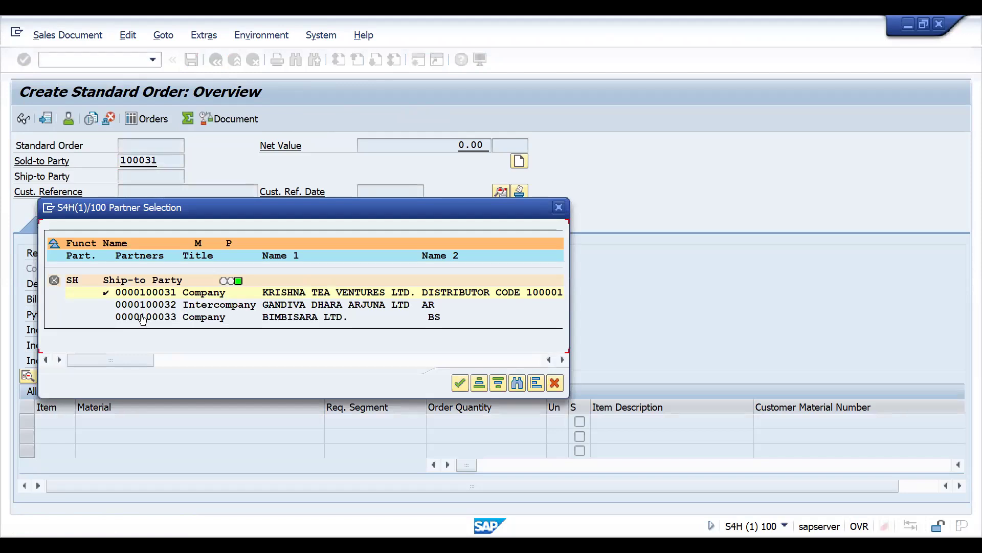
# Step: Choose Bimbisara Ltd as the ship-to party and enter CASE3 as the customer reference
pyautogui.doubleClick(161, 319)
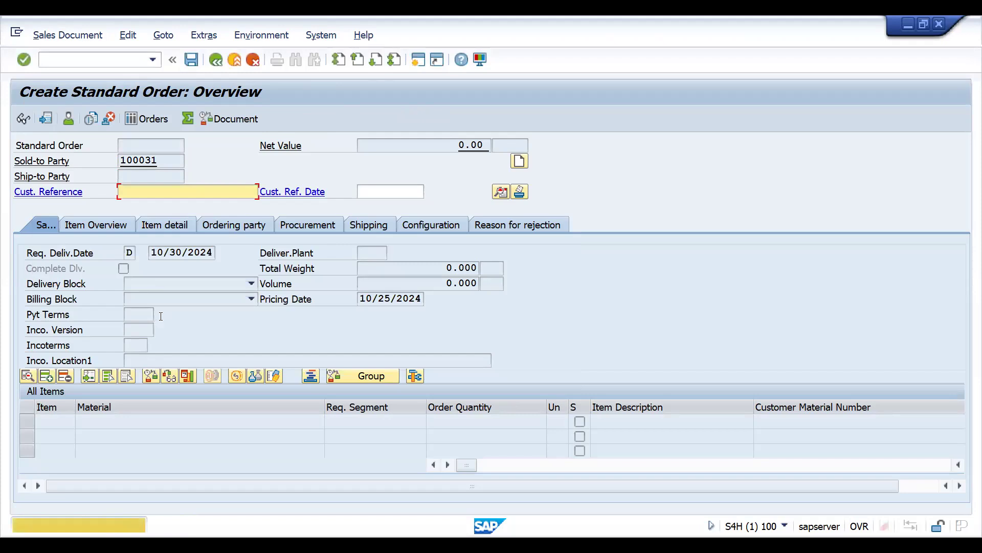
pyautogui.write('CASE3')
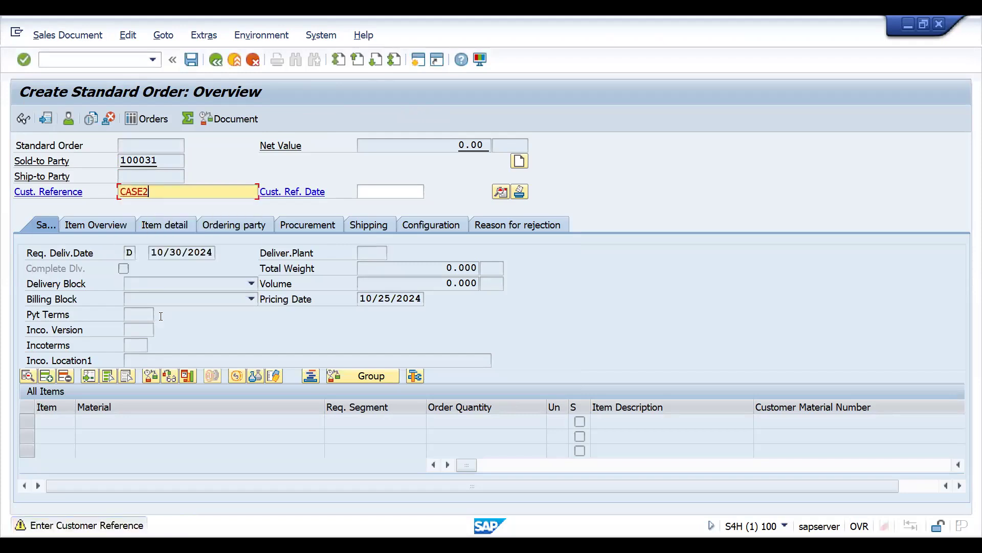
pyautogui.press('Return')
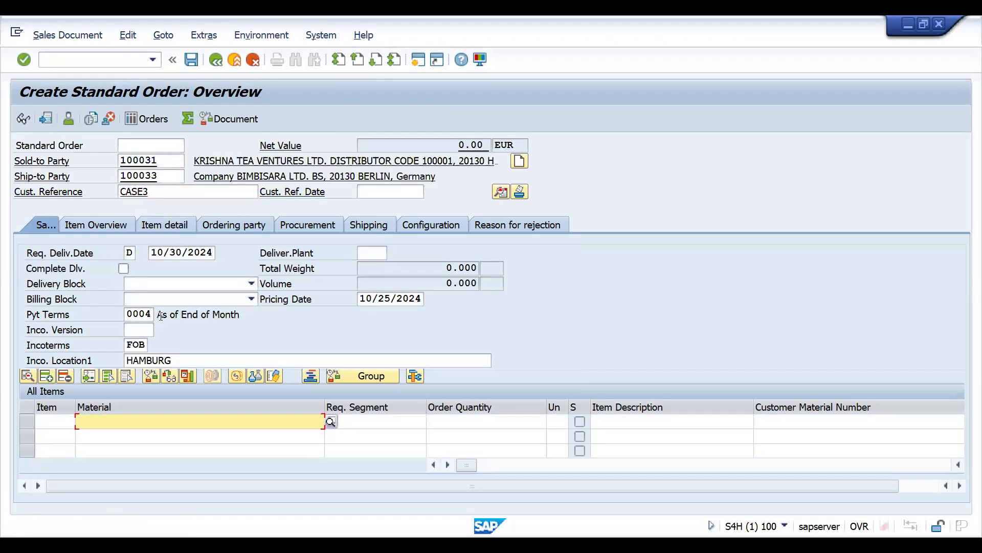
# Step: Add an order item for material 25874 with quantity 3 and continue past the availability control
pyautogui.press('Return')
pyautogui.press('Tab')
pyautogui.press('Tab')
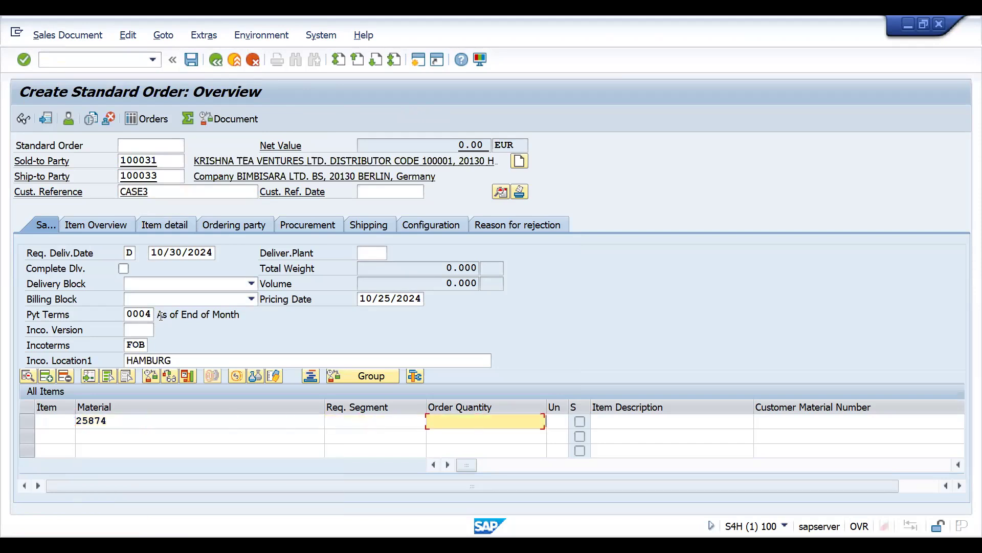
pyautogui.press('Return')
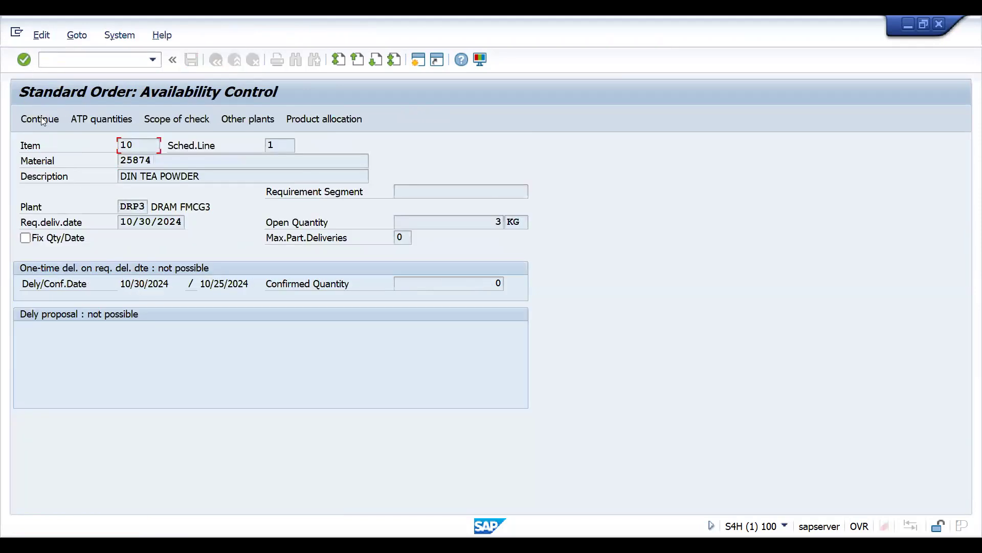
pyautogui.press('Return')
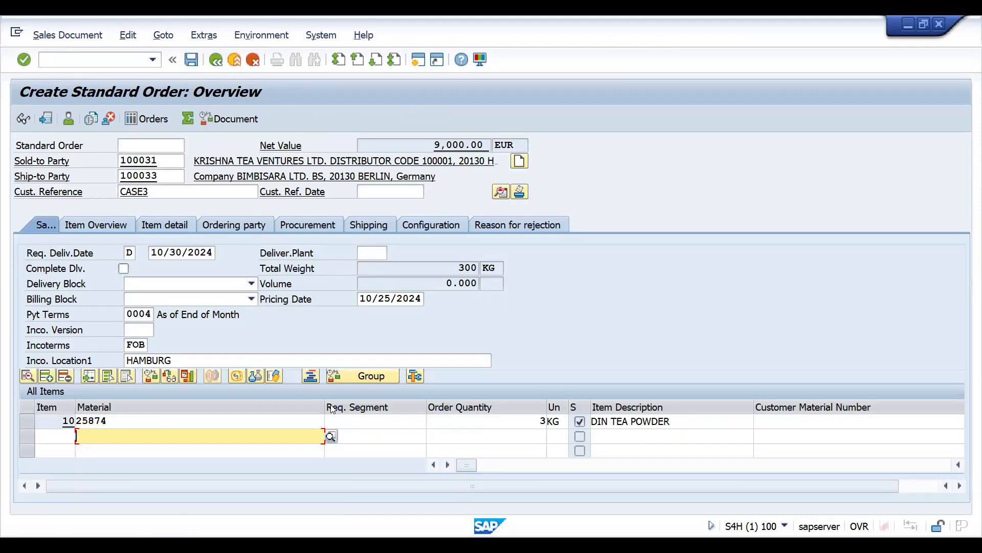
# Step: Check the shipping condition in the shipping data of the order header
pyautogui.click(513, 190)
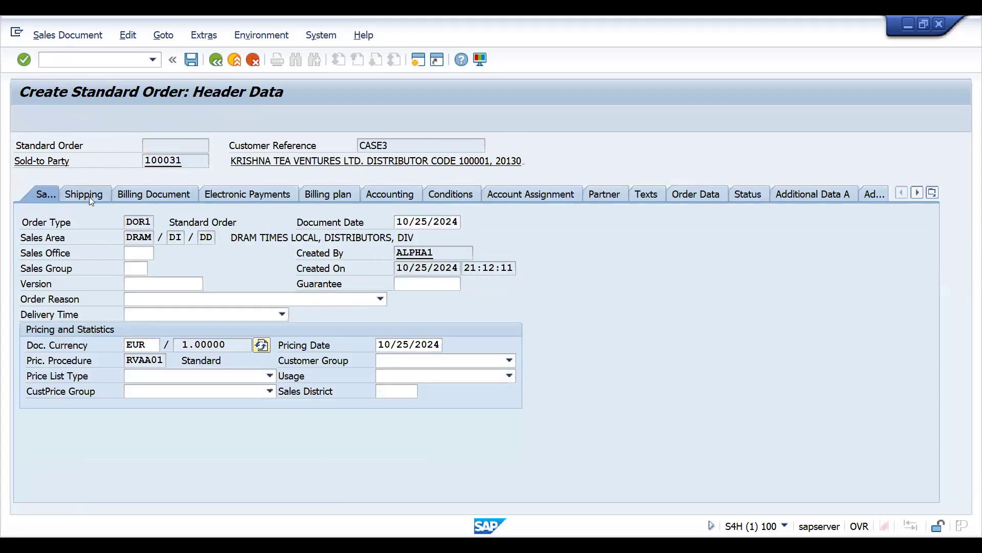
pyautogui.click(89, 197)
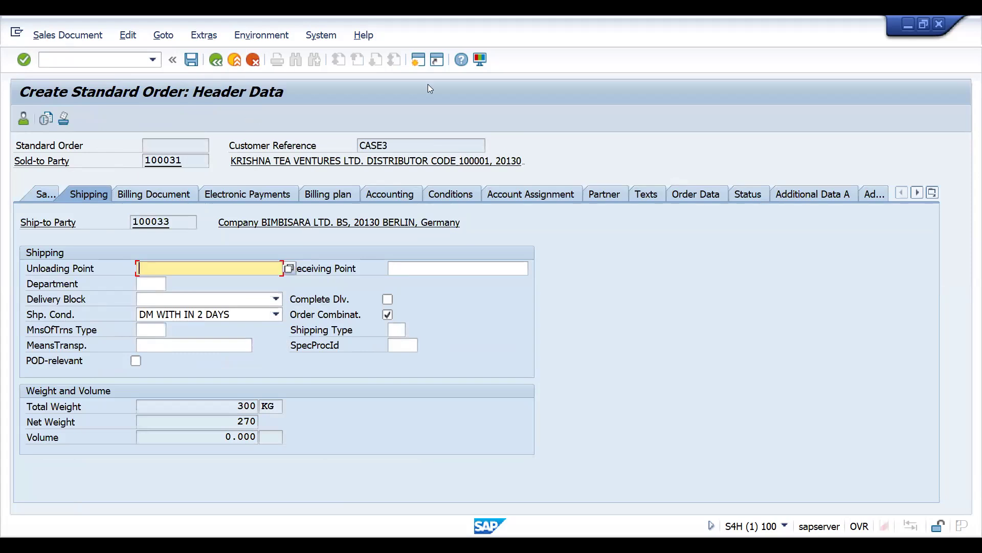
# Step: Check the Ship.Con.Ship-to-p. setting of sales document type DOR1 and compare it with CASE3 in the TESTSHIPTO workbook
pyautogui.hotkey('alt', 'Tab')
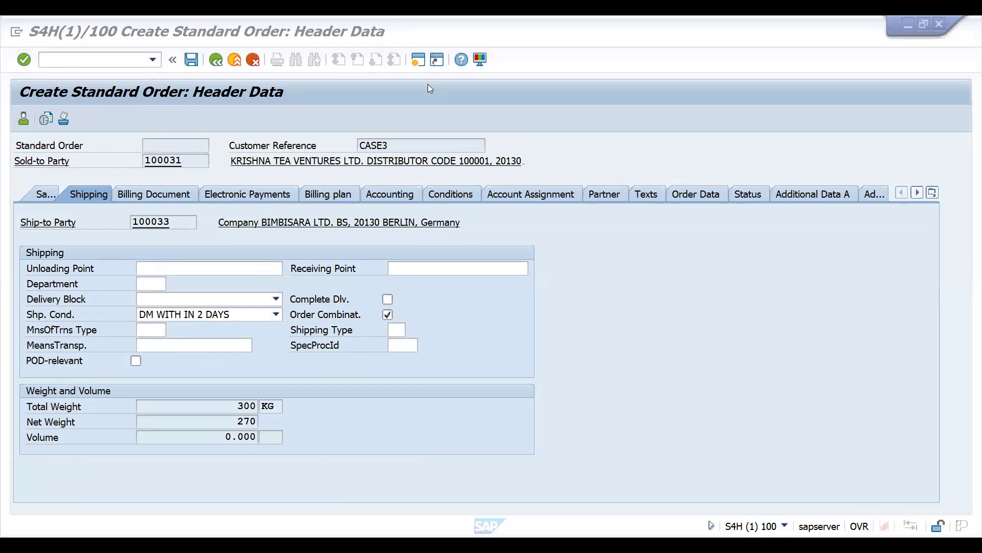
pyautogui.hotkey('alt', 'Tab')
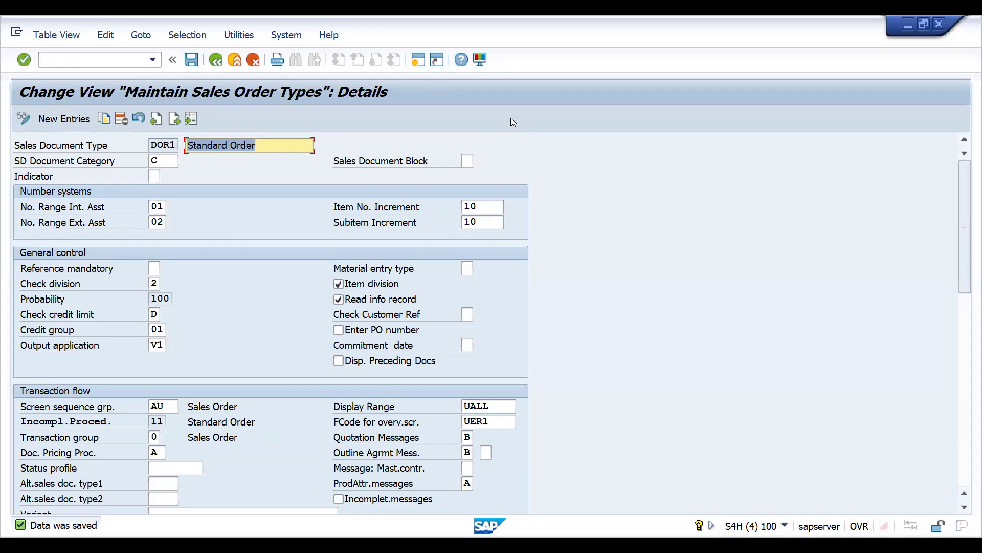
pyautogui.hotkey('alt', 'Tab')
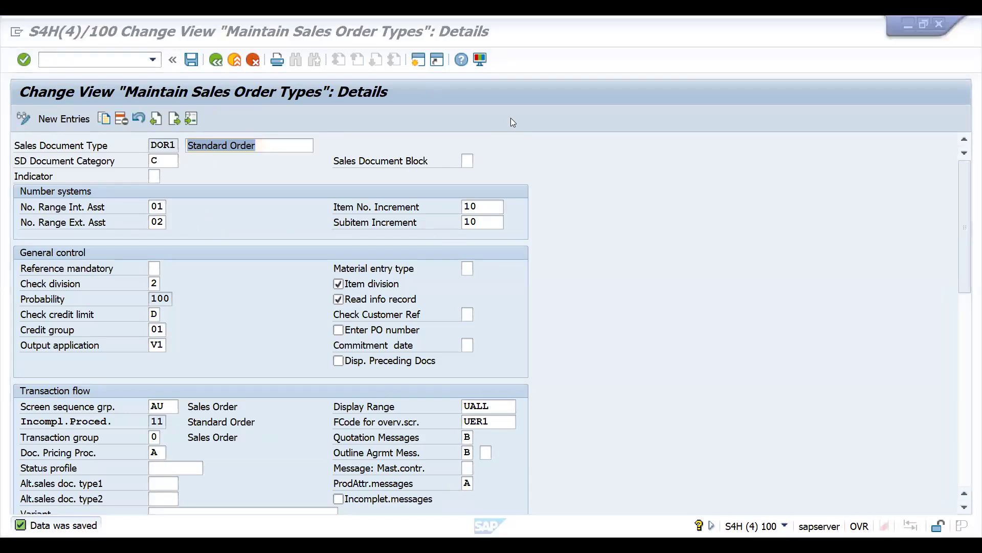
pyautogui.click(966, 269)
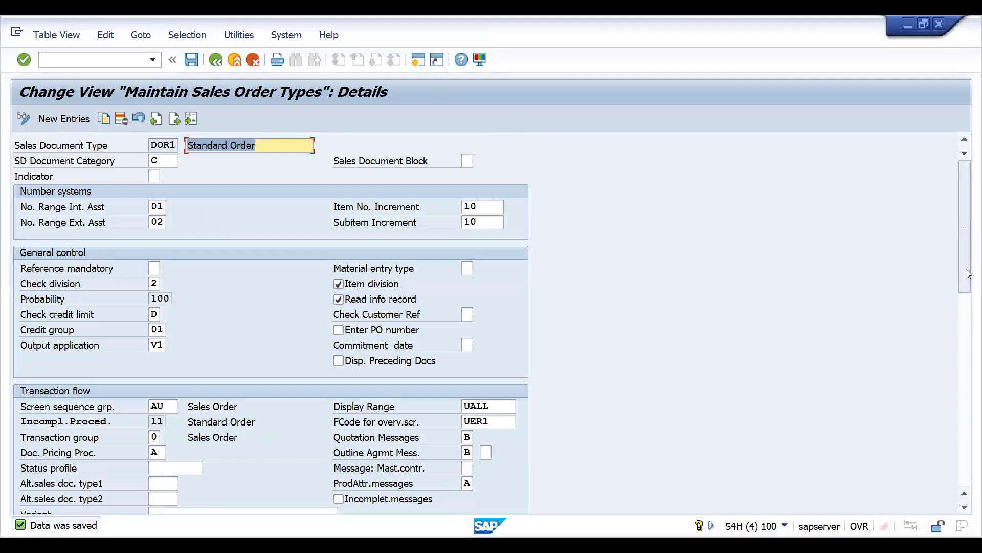
pyautogui.moveTo(968, 273); pyautogui.dragTo(968, 360)
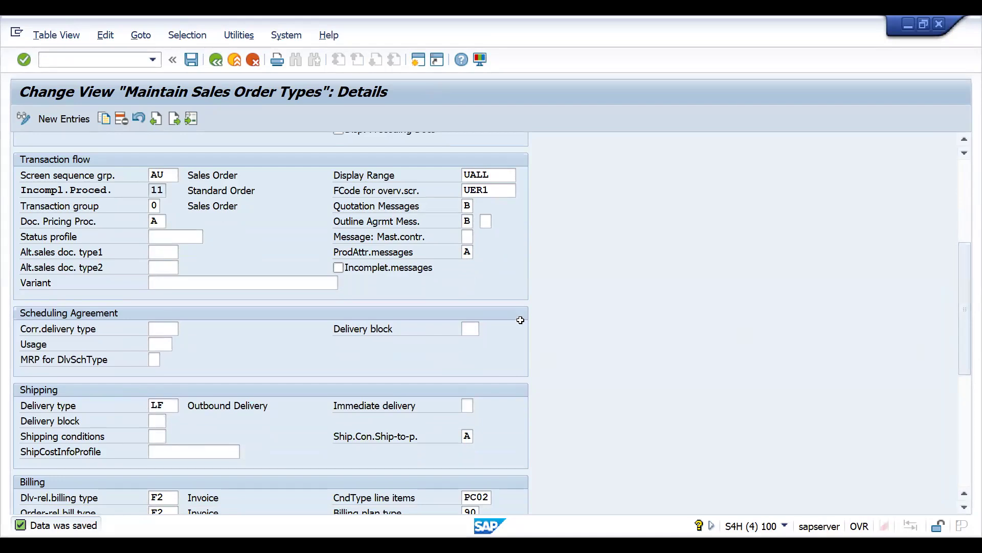
pyautogui.hotkey('alt', 'Tab')
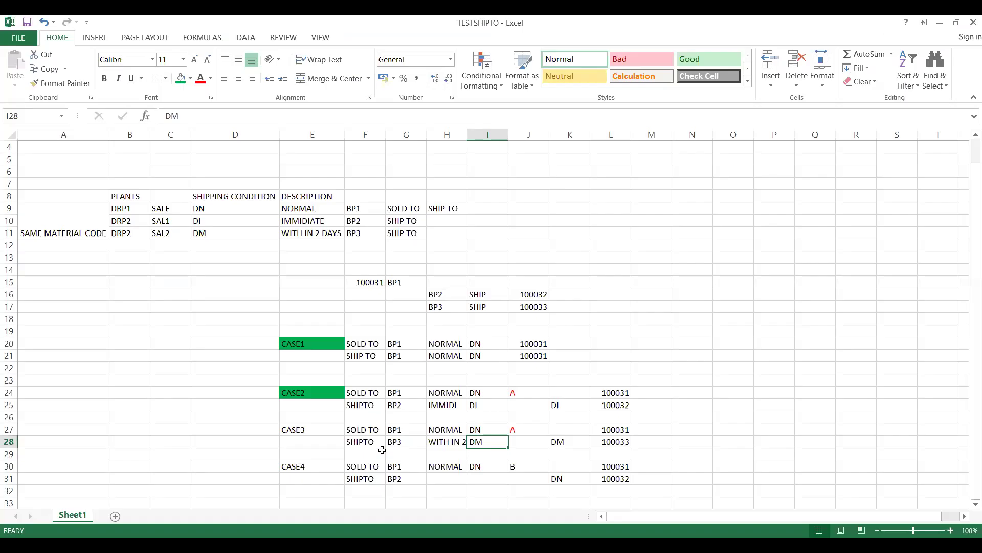
# Step: Switch to the browser and look through the instructor's courses on the Udemy profile, including page 3 of the list
pyautogui.hotkey('alt', 'Tab')
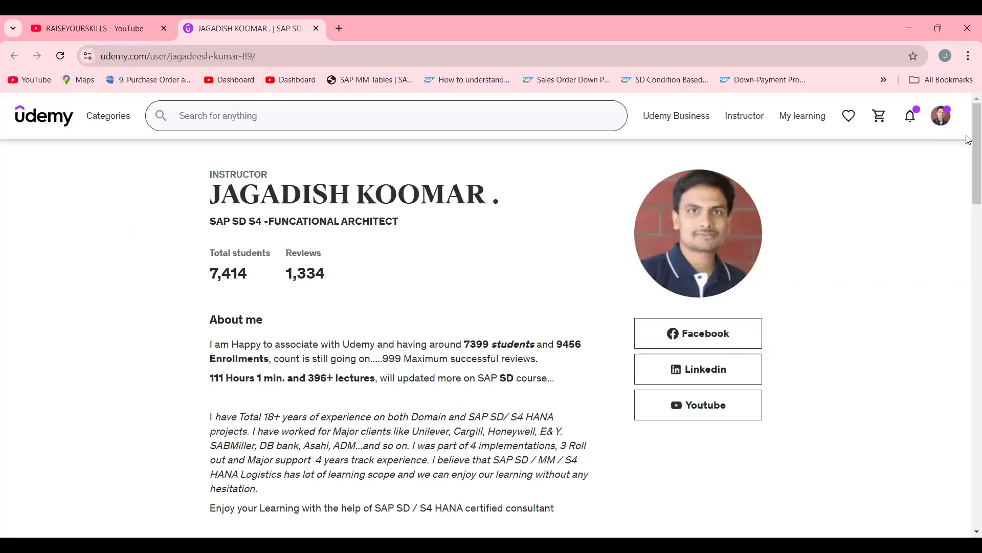
pyautogui.scroll(-20, 968, 140)
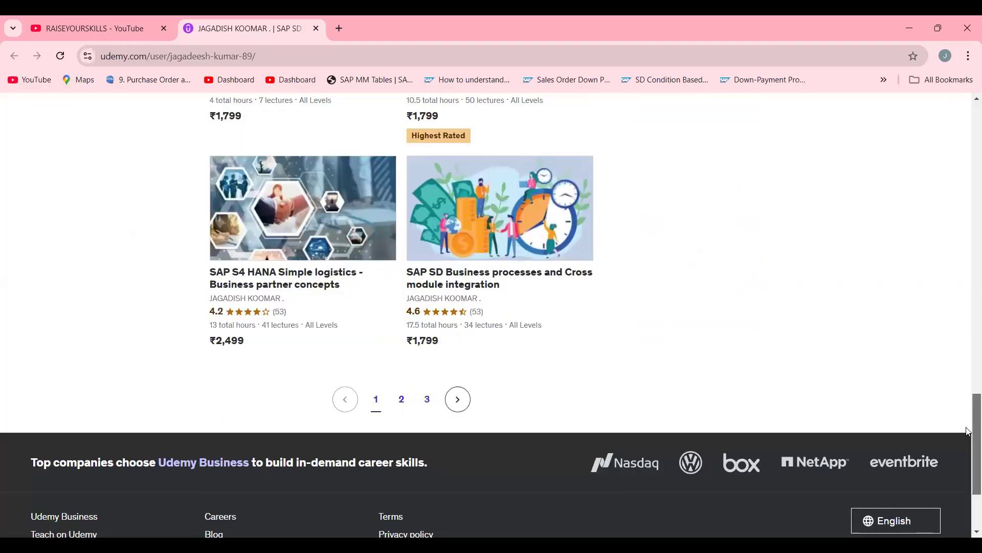
pyautogui.click(427, 390)
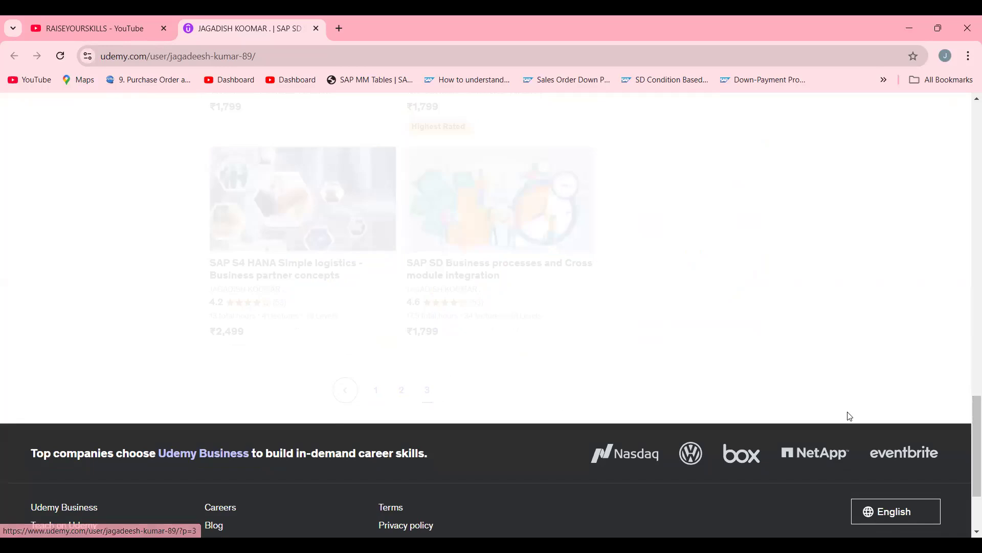
pyautogui.scroll(12, 969, 455)
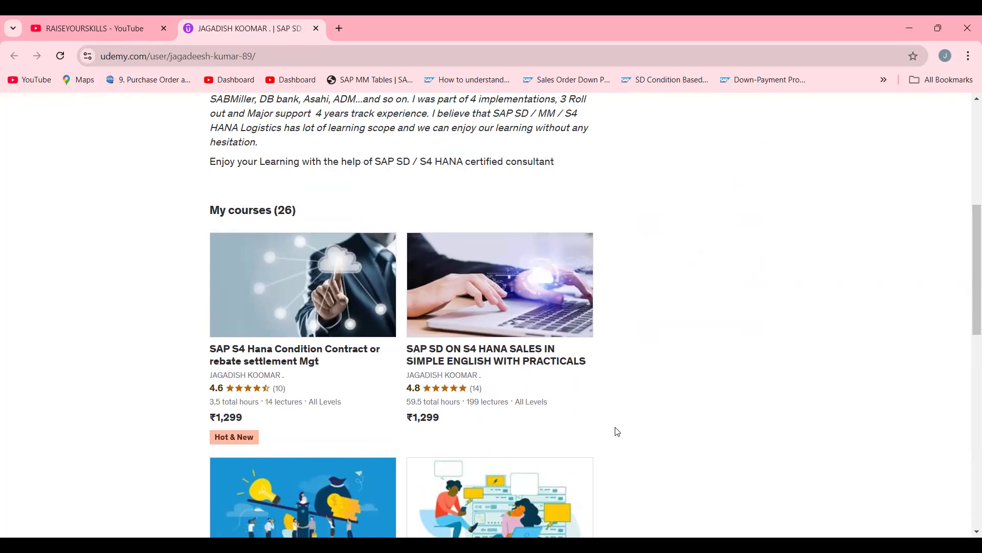
pyautogui.moveTo(965, 300)
pyautogui.mouseDown()
pyautogui.moveTo(967, 401)
pyautogui.moveTo(966, 302)
pyautogui.mouseUp()
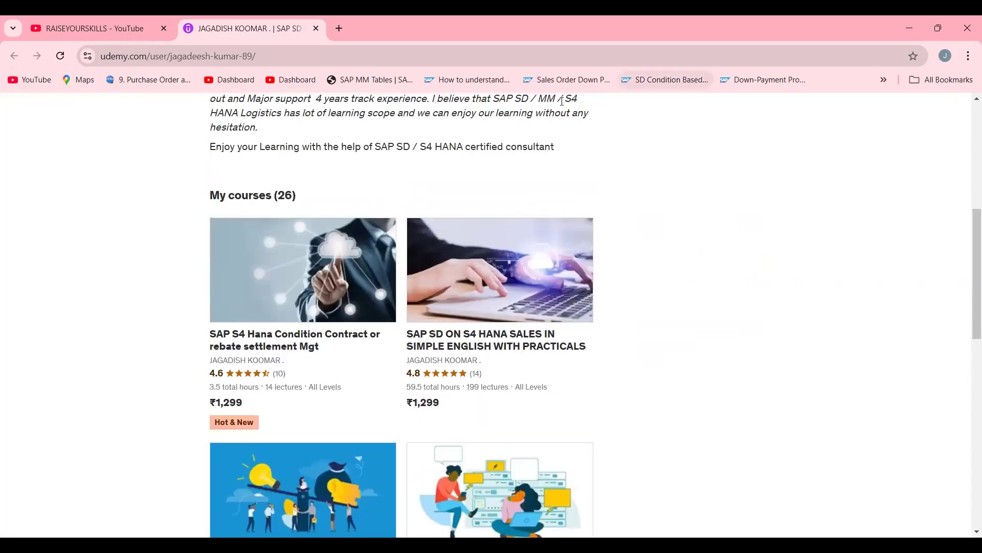
# Step: Switch to the TESTSHIPTO workbook and fill the CASE3 cell with green
pyautogui.click(760, 89)
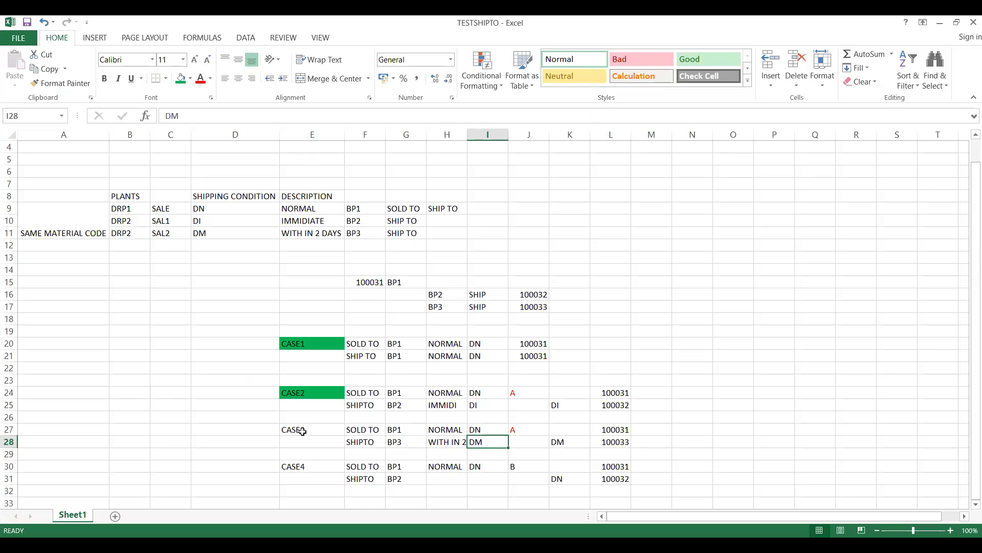
pyautogui.click(308, 428)
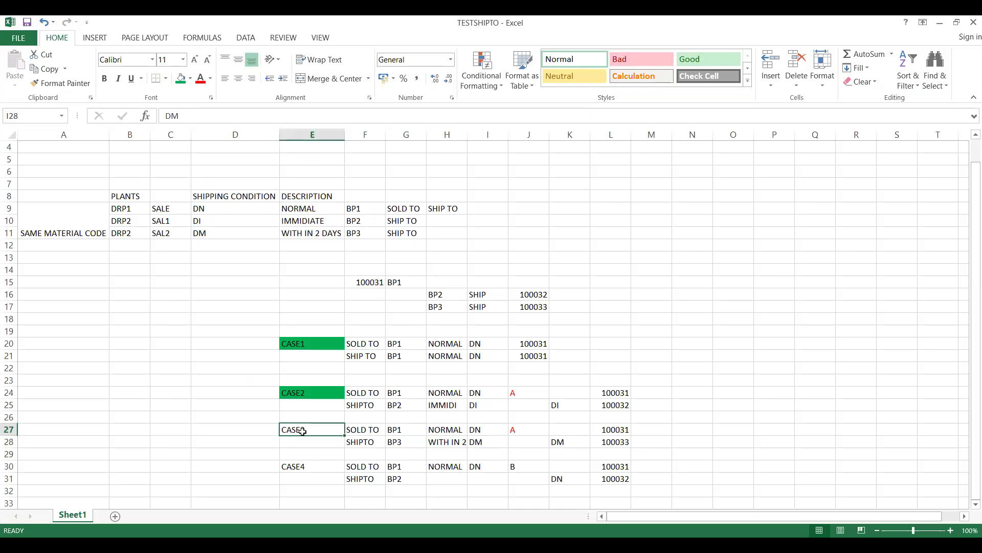
pyautogui.click(180, 78)
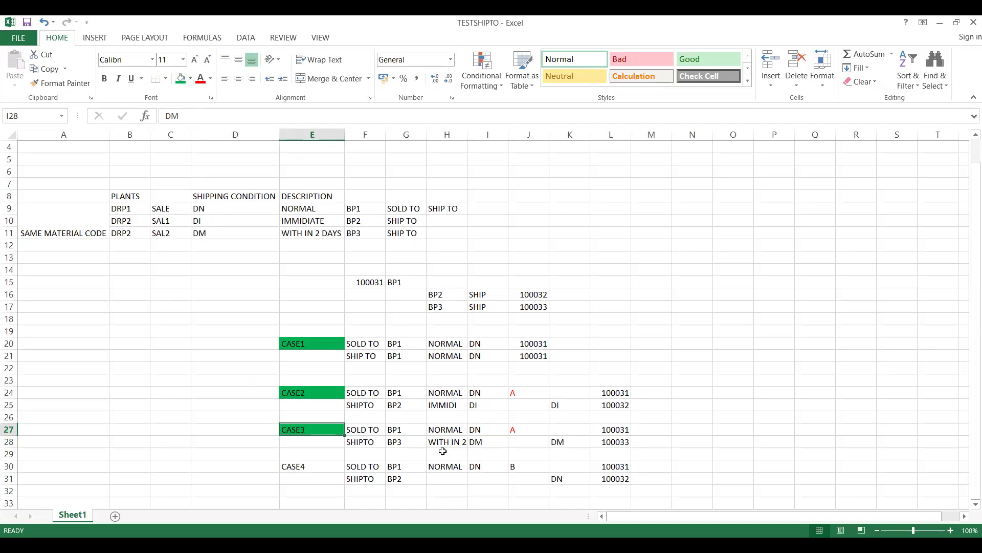
# Step: Check the CASE4 indicator in the workbook, then in SAP set Ship.Con.Ship-to-p. of sales document type DOR1 to B
pyautogui.click(491, 442)
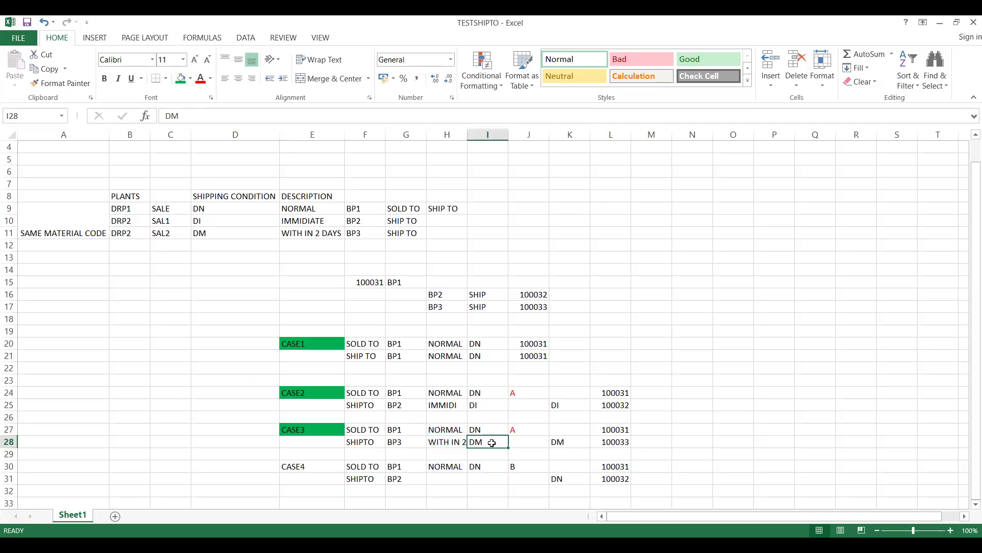
pyautogui.click(517, 466)
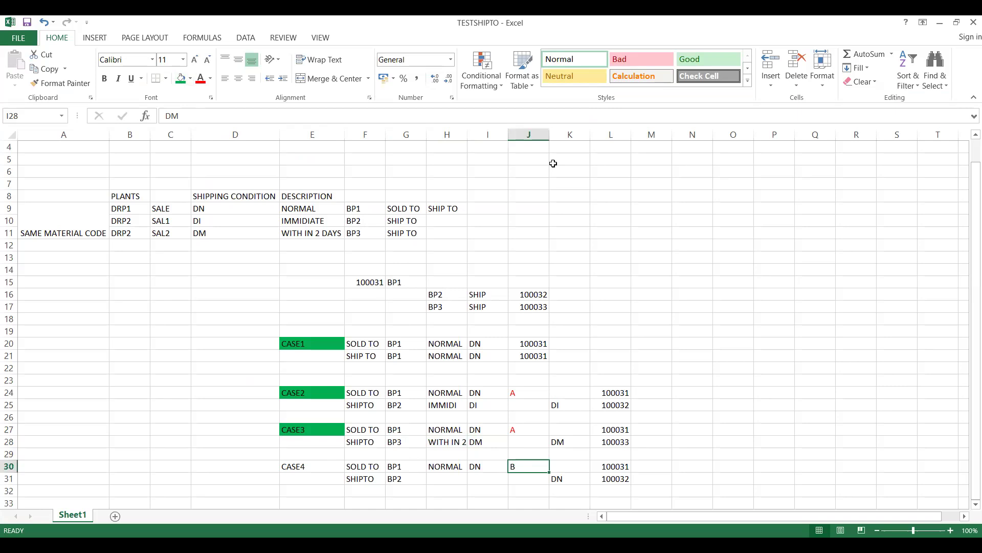
pyautogui.hotkey('alt', 'Tab')
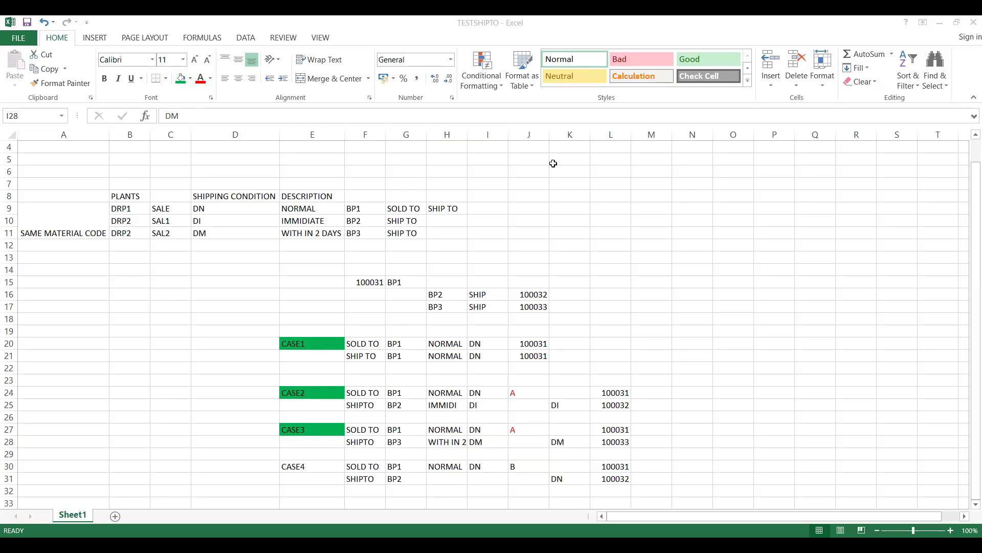
pyautogui.hotkey('alt', 'Tab')
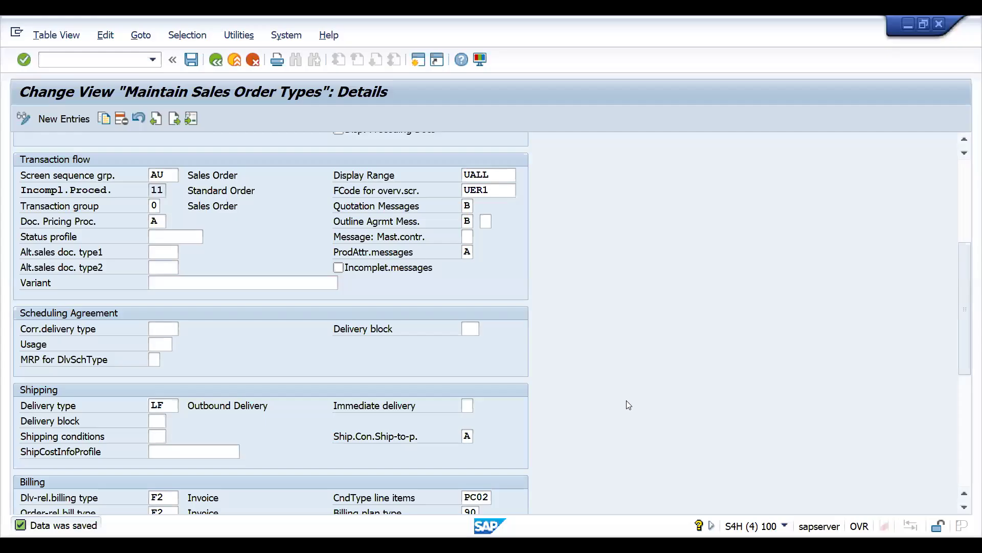
pyautogui.click(464, 436)
pyautogui.click(481, 437)
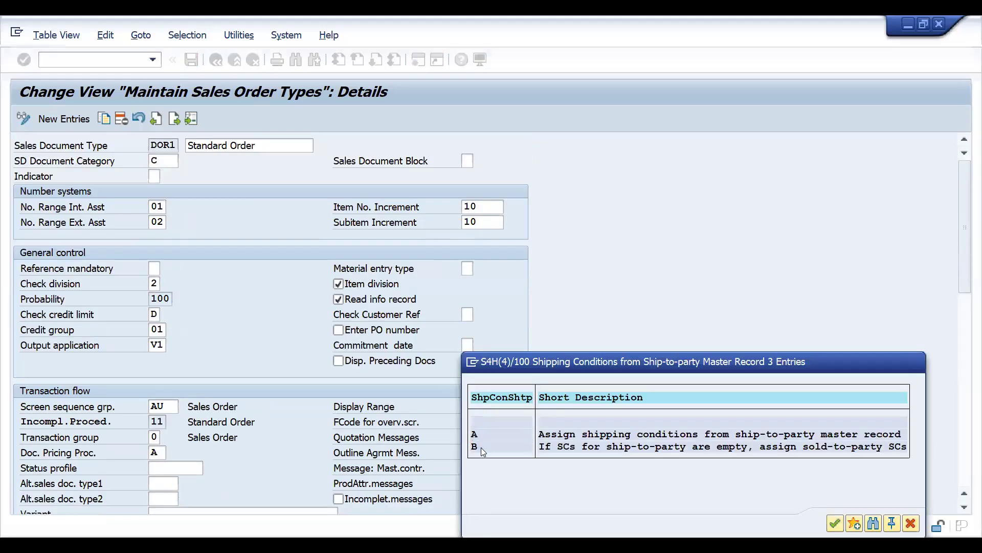
pyautogui.doubleClick(483, 450)
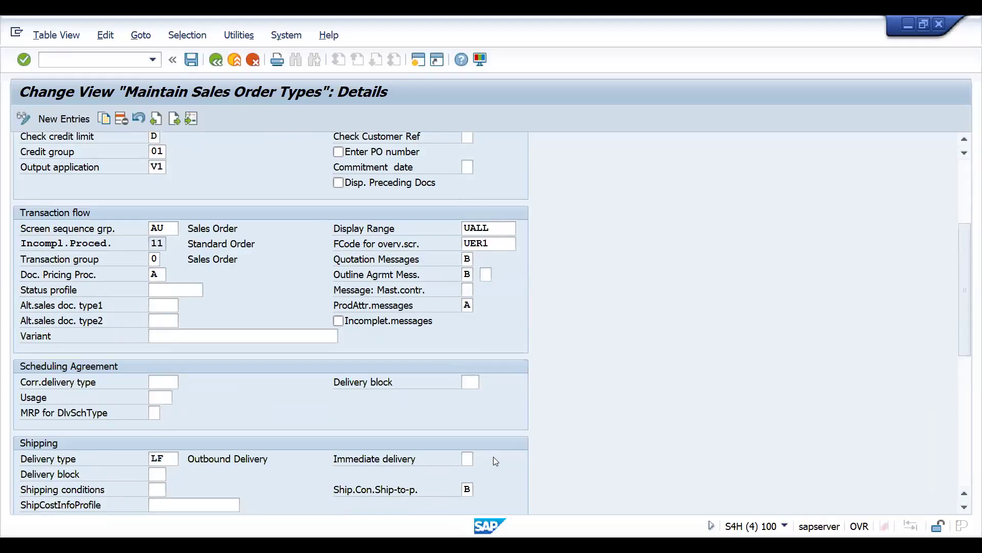
# Step: Review the possible entries for Ship.Con.Ship-to-p., keep B, and save sales document type DOR1
pyautogui.click(965, 481)
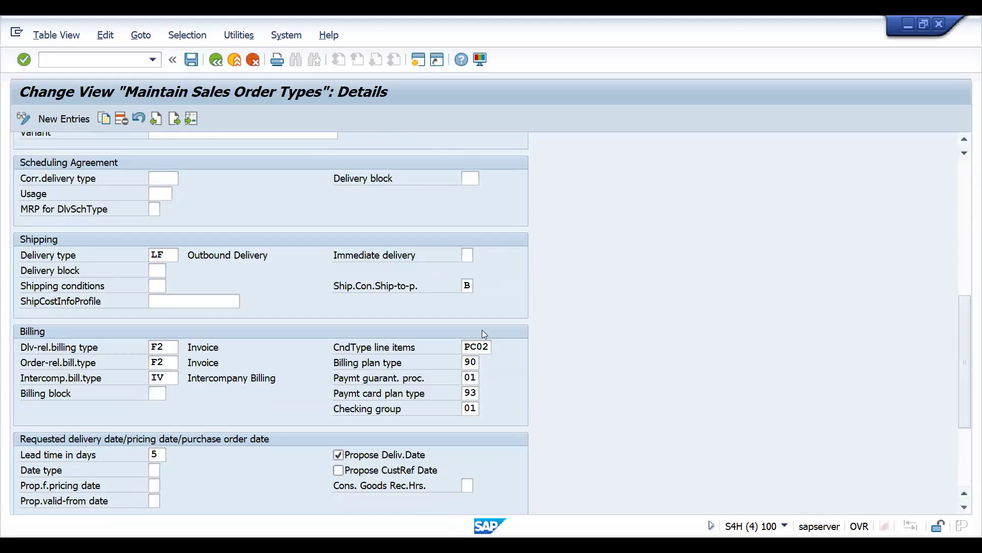
pyautogui.click(465, 286)
pyautogui.click(479, 287)
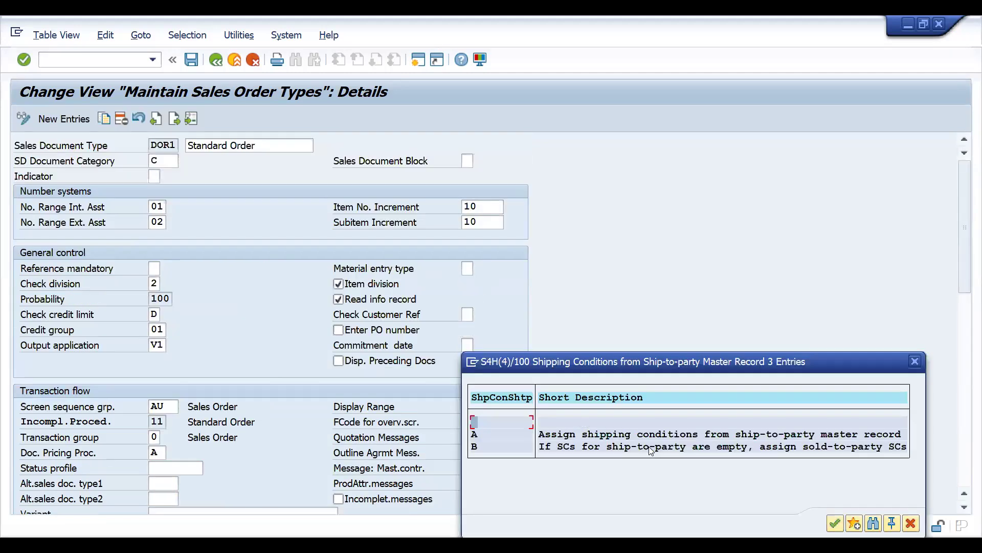
pyautogui.click(916, 363)
pyautogui.click(195, 59)
# Step: Start transaction BP and look up the business partner GHYAN SUPPLIER PVT LTD. by its number
pyautogui.write('/NBP')
pyautogui.press('Return')
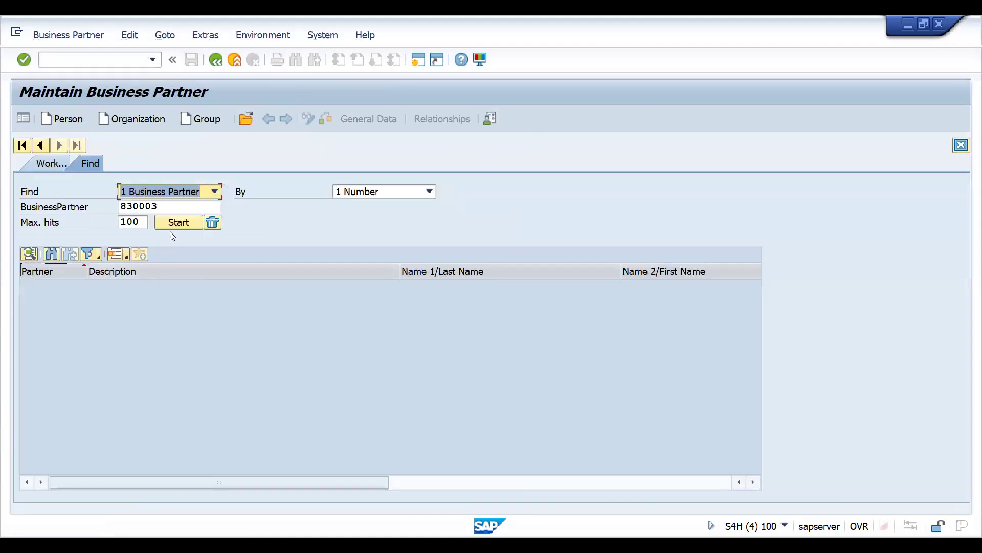
pyautogui.click(161, 207)
pyautogui.press('BackSpace')
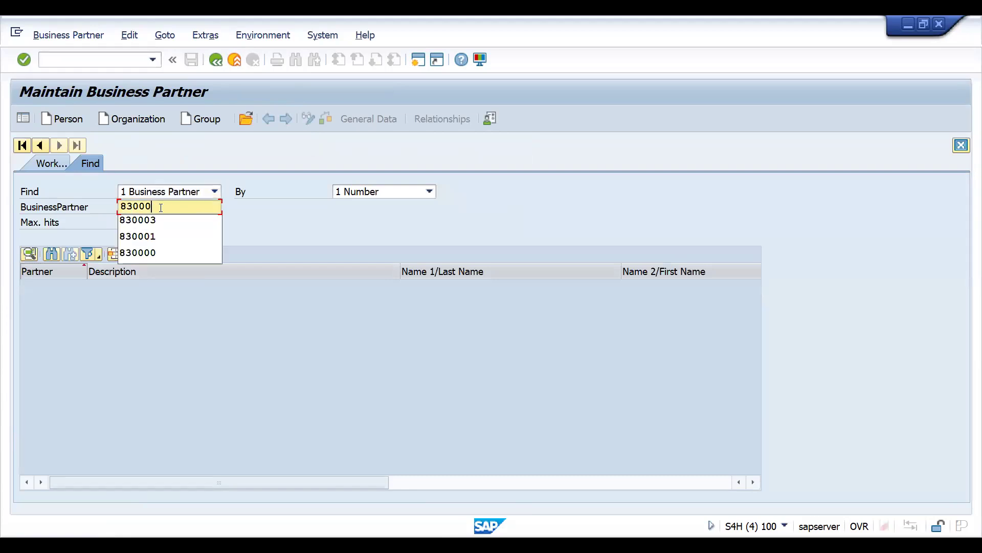
pyautogui.write('2')
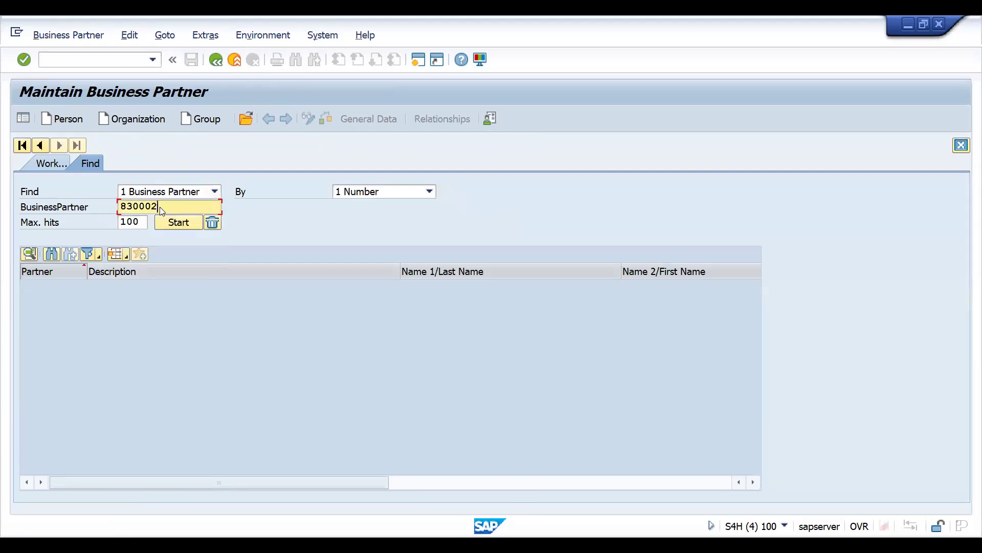
pyautogui.press('Return')
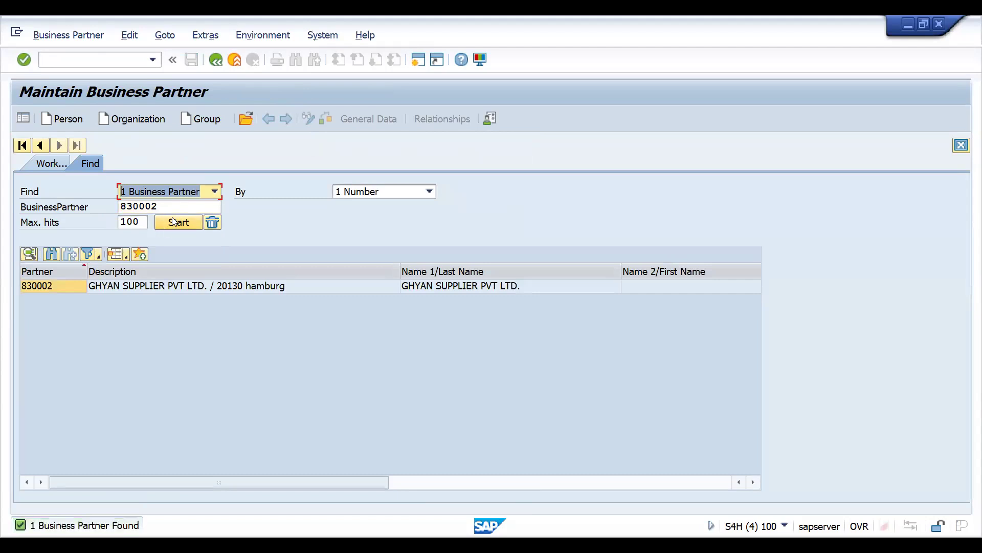
# Step: Find the business partner GANDIVA DHARA ARJUNA LTD by its number and open its customer shipping data
pyautogui.click(176, 206)
pyautogui.press('BackSpace')
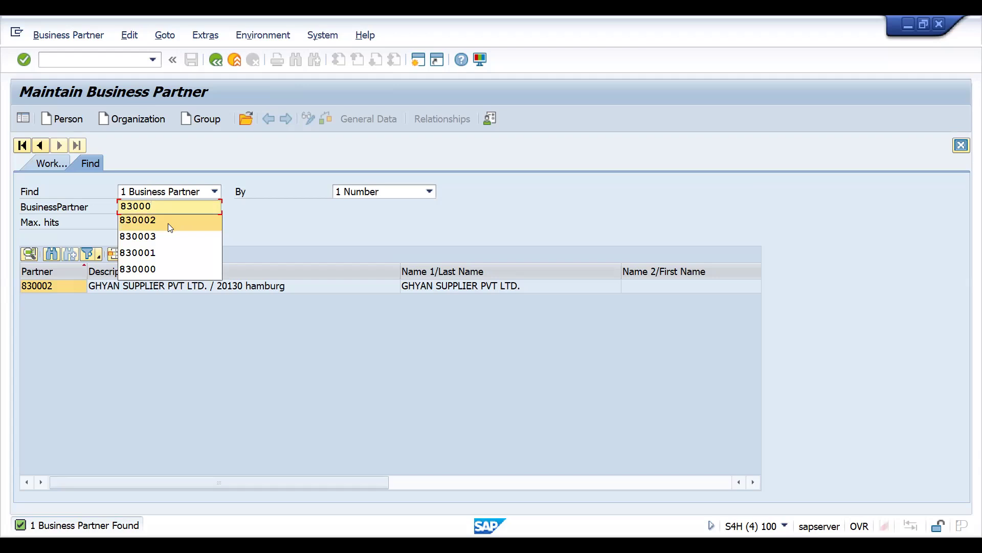
pyautogui.click(163, 235)
pyautogui.press('Return')
pyautogui.click(176, 225)
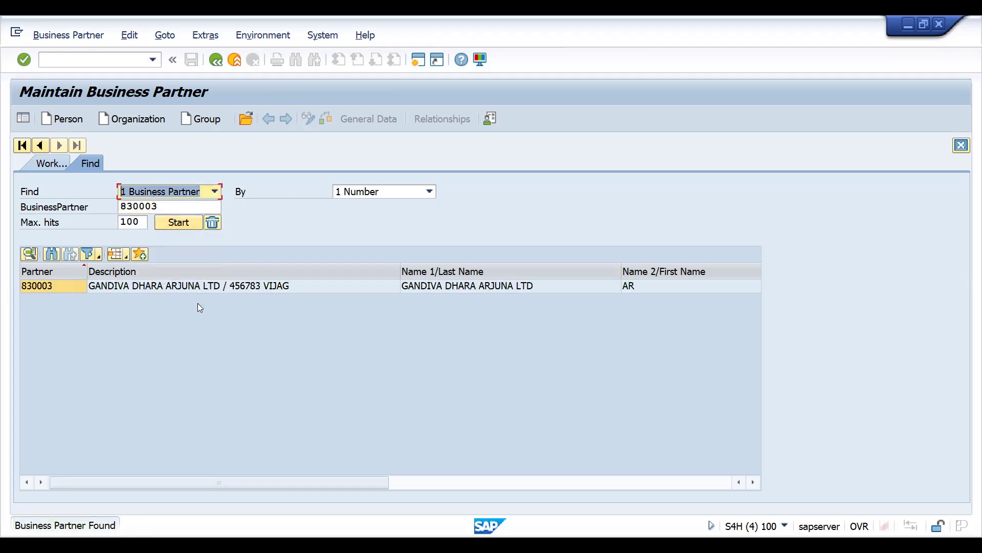
pyautogui.click(176, 223)
pyautogui.click(160, 288)
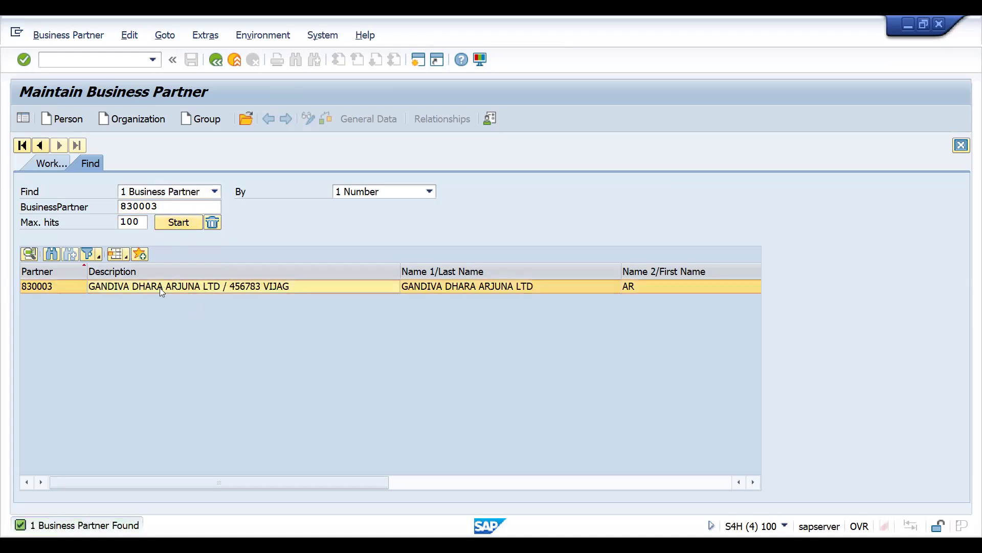
pyautogui.doubleClick(160, 288)
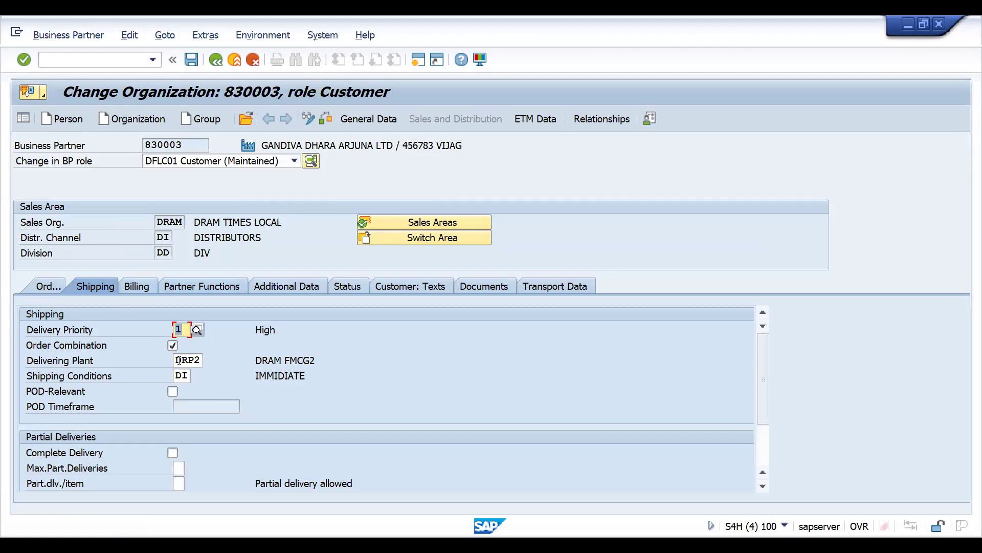
# Step: Try to clear the Shipping Conditions of the customer and look through the list of possible shipping conditions
pyautogui.click(176, 377)
pyautogui.press('Delete')
pyautogui.press('Delete')
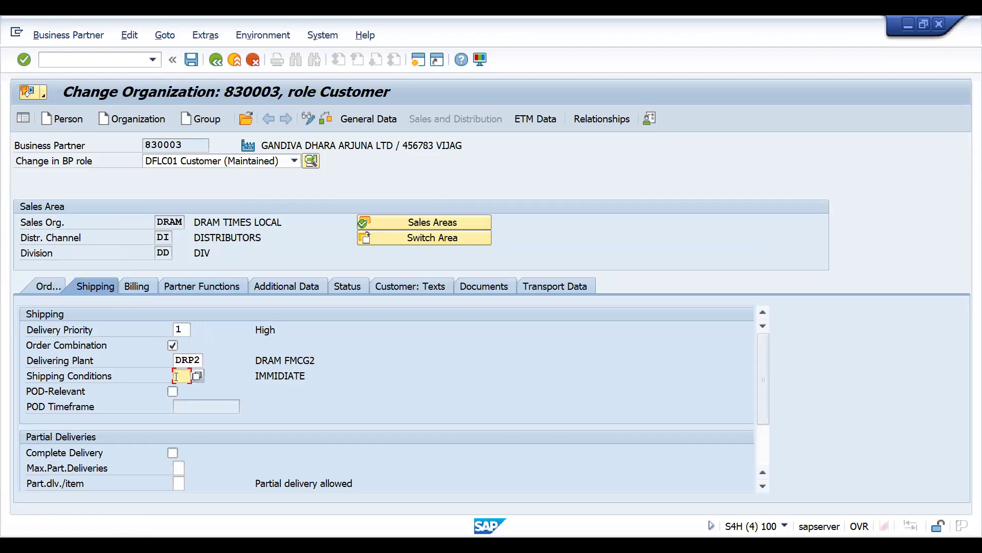
pyautogui.press('Return')
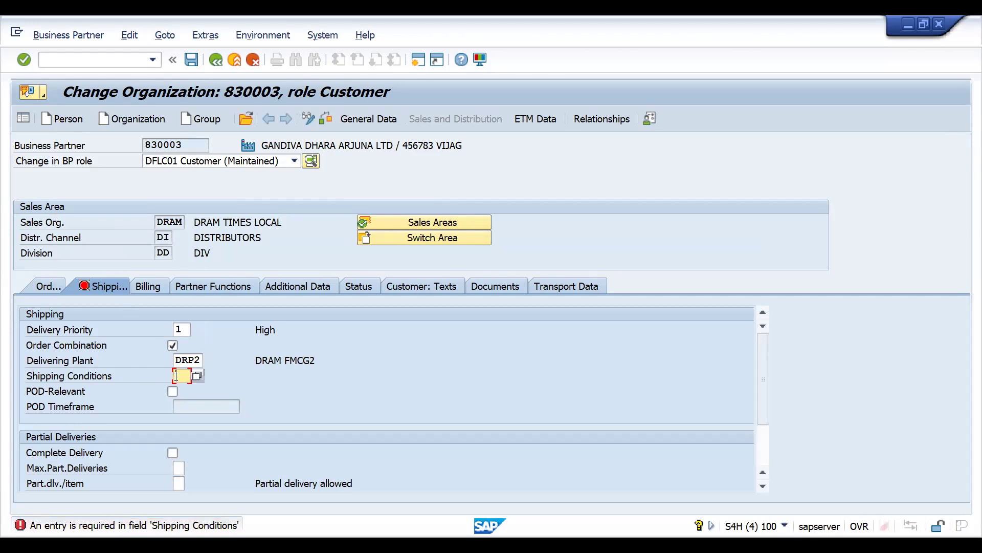
pyautogui.click(197, 376)
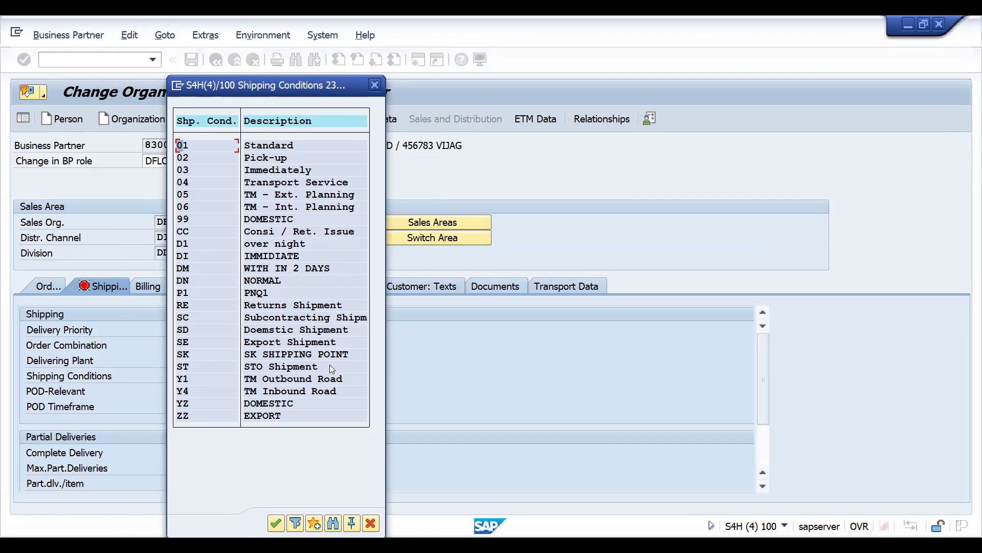
pyautogui.click(375, 85)
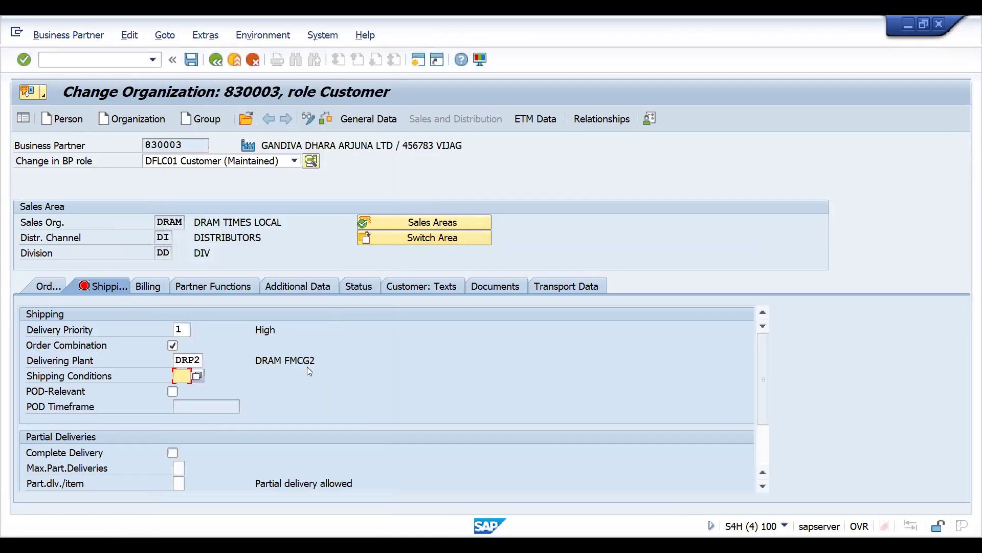
# Step: Leave the business partner, start transaction SPRO in the other SAP session, and open the SAP Reference IMG
pyautogui.click(96, 60)
pyautogui.write('/N')
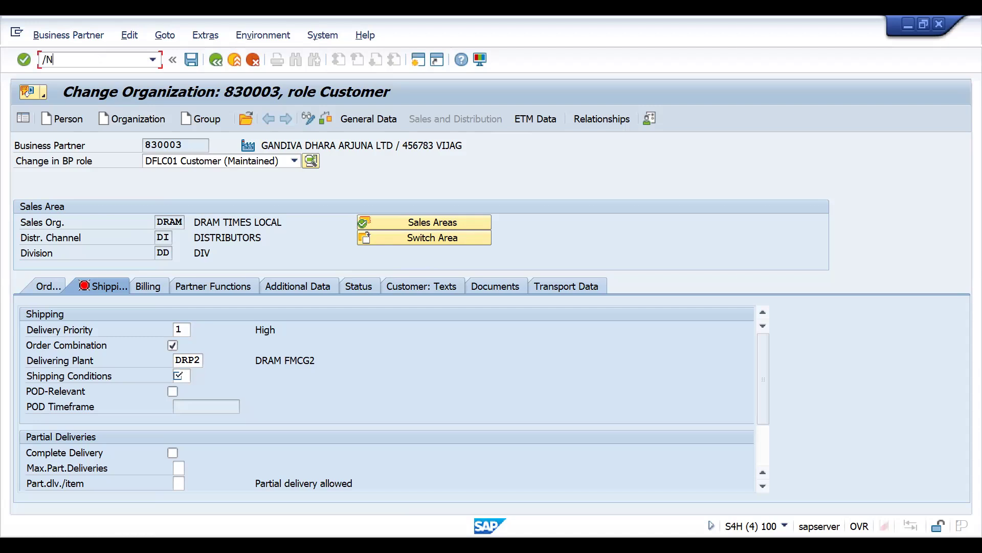
pyautogui.write('SPRO')
pyautogui.press('Return')
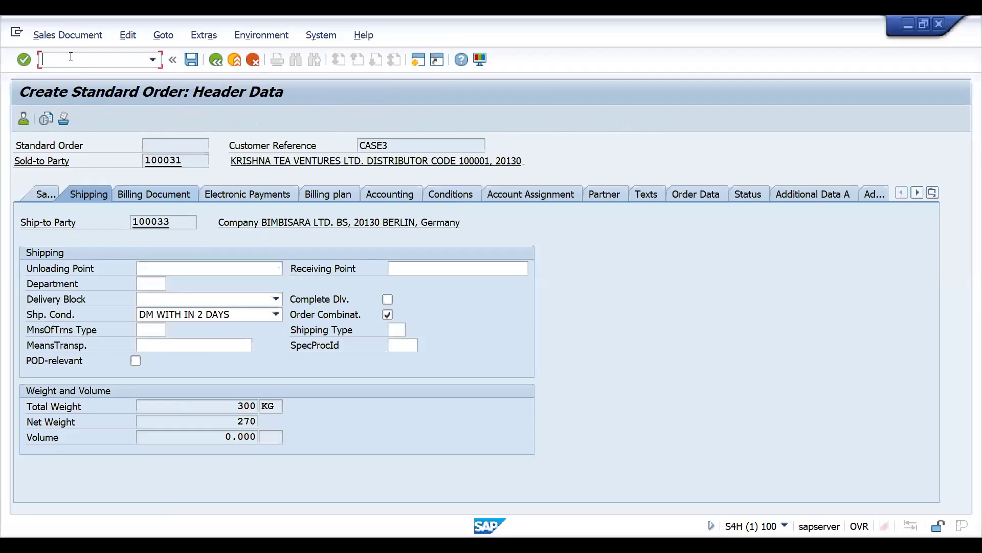
pyautogui.write('/')
pyautogui.write('NSPRO')
pyautogui.press('Return')
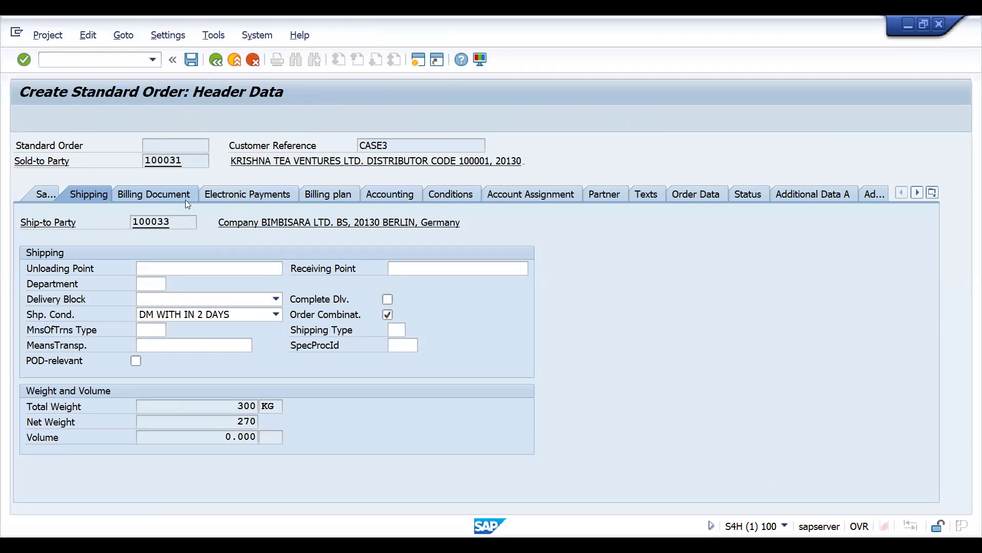
pyautogui.click(75, 116)
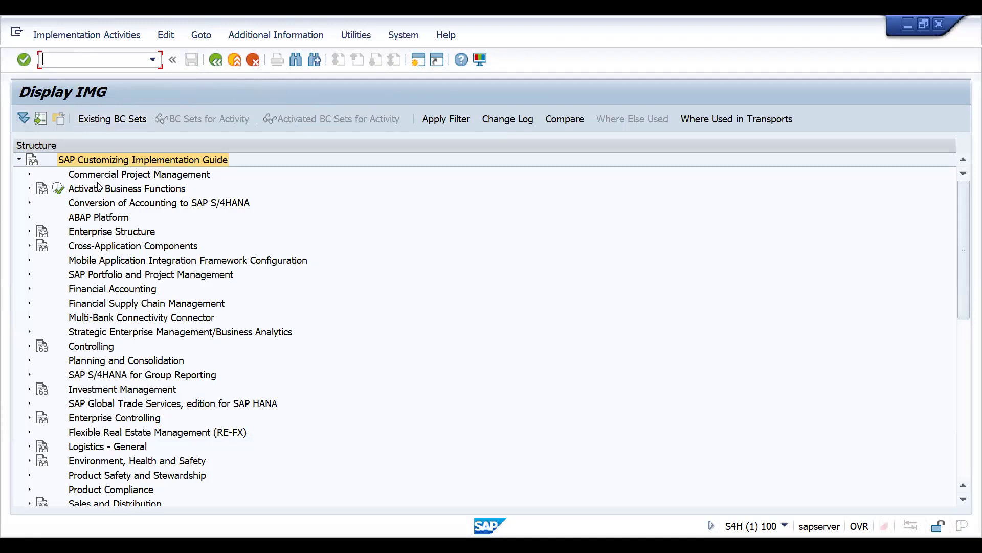
# Step: Expand the Financial Accounting node of the SAP Customizing Implementation Guide
pyautogui.click(85, 220)
pyautogui.press('Down')
pyautogui.press('Down')
pyautogui.press('Down')
pyautogui.press('Down')
pyautogui.press('Down')
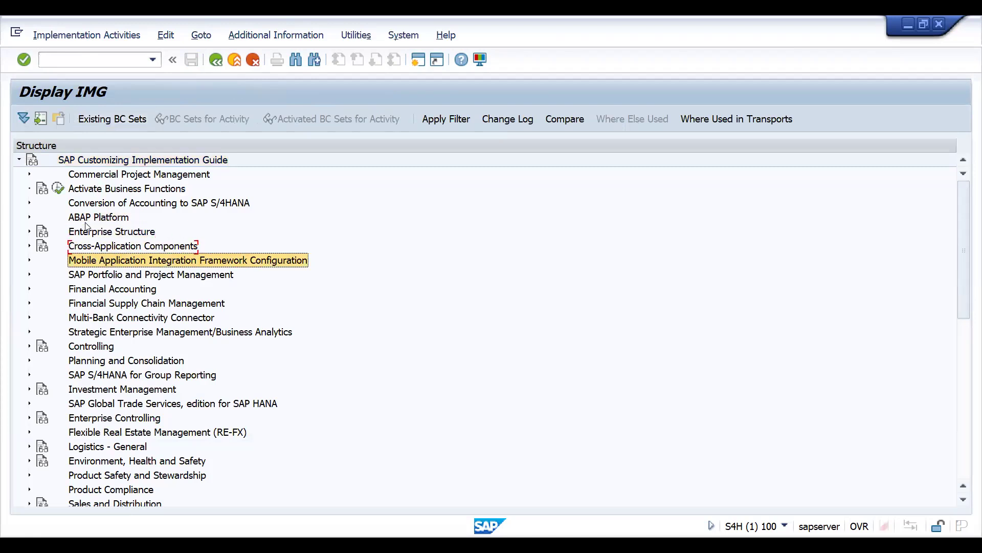
pyautogui.press('Up')
pyautogui.press('Up')
pyautogui.press('Up')
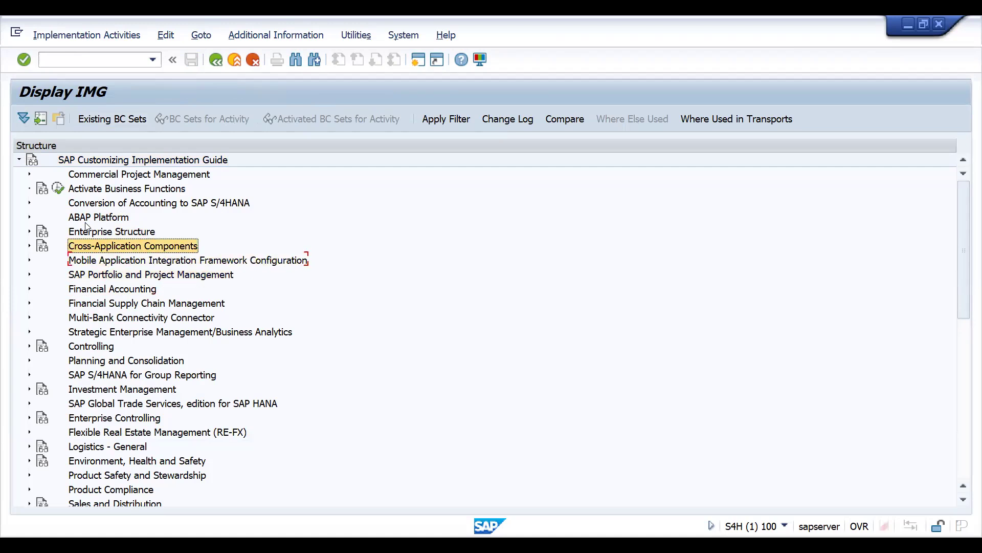
pyautogui.press('Down')
pyautogui.press('Up')
pyautogui.press('Down')
pyautogui.press('Up')
pyautogui.press('Up')
pyautogui.press('Down')
pyautogui.press('Down')
pyautogui.press('Down')
pyautogui.press('Down')
pyautogui.press('Right')
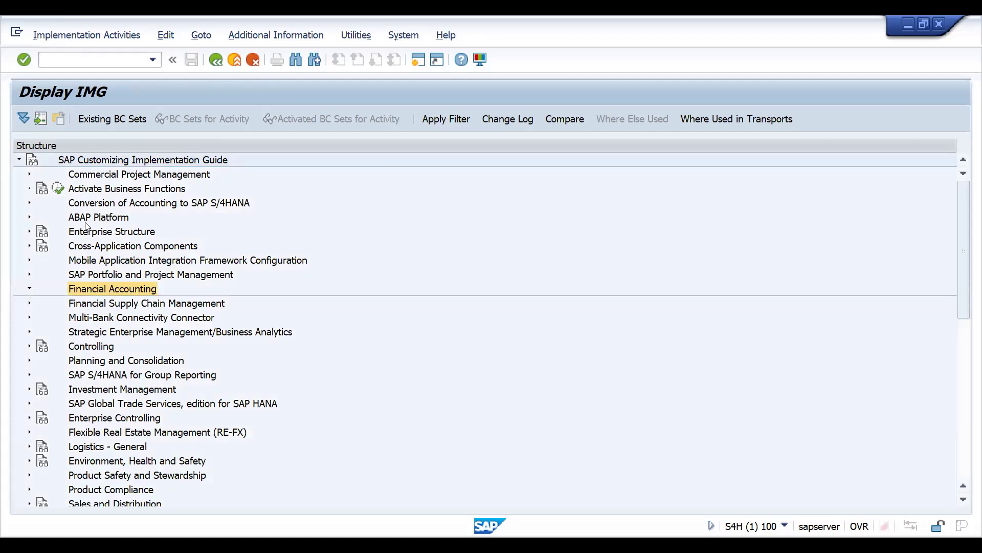
# Step: Open Define Account Groups with Screen Layout (Customers) under Accounts Receivable and Accounts Payable, in the preparations for creating customer master data
pyautogui.press('Down')
pyautogui.press('Down')
pyautogui.press('Down')
pyautogui.press('Right')
pyautogui.press('Down')
pyautogui.press('Right')
pyautogui.press('Down')
pyautogui.press('Right')
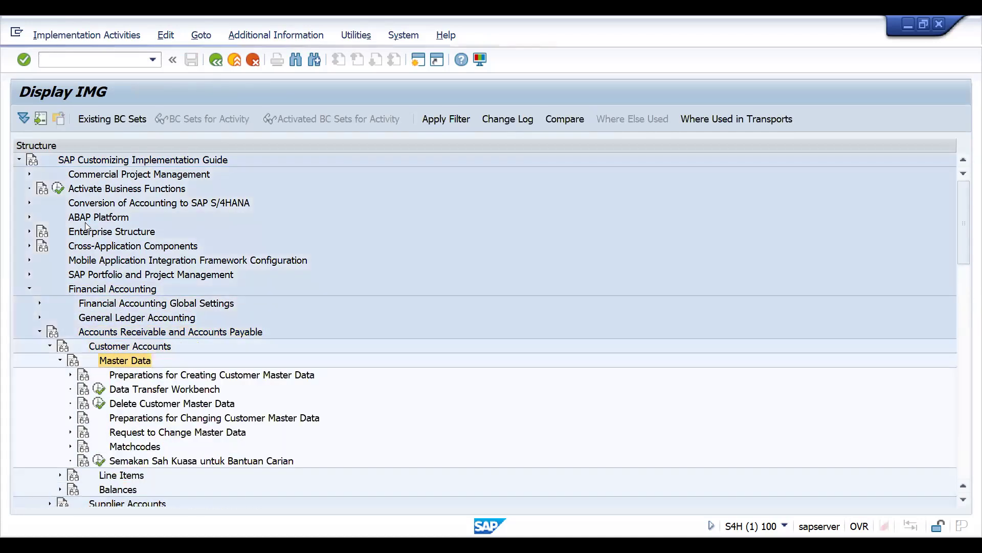
pyautogui.press('Down')
pyautogui.press('Right')
pyautogui.press('Down')
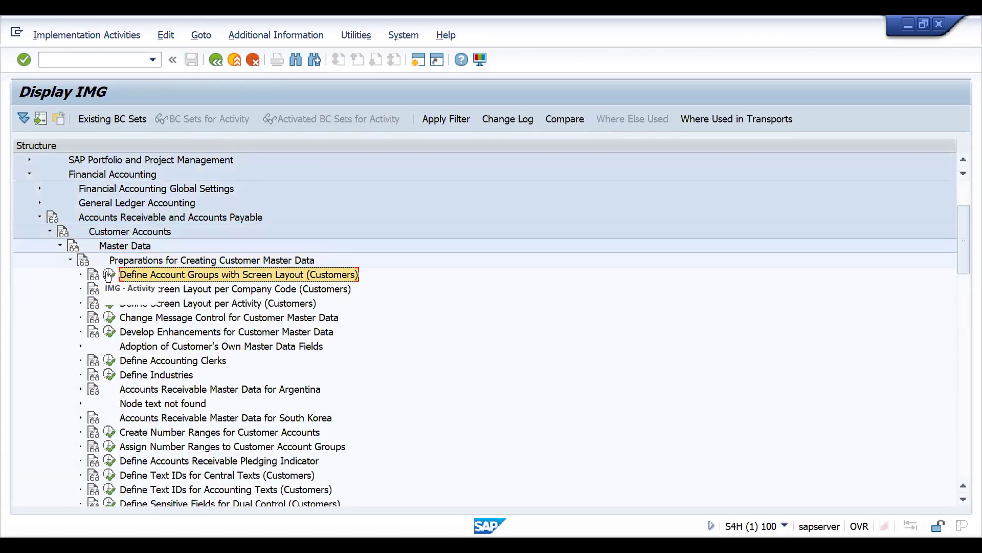
pyautogui.click(109, 275)
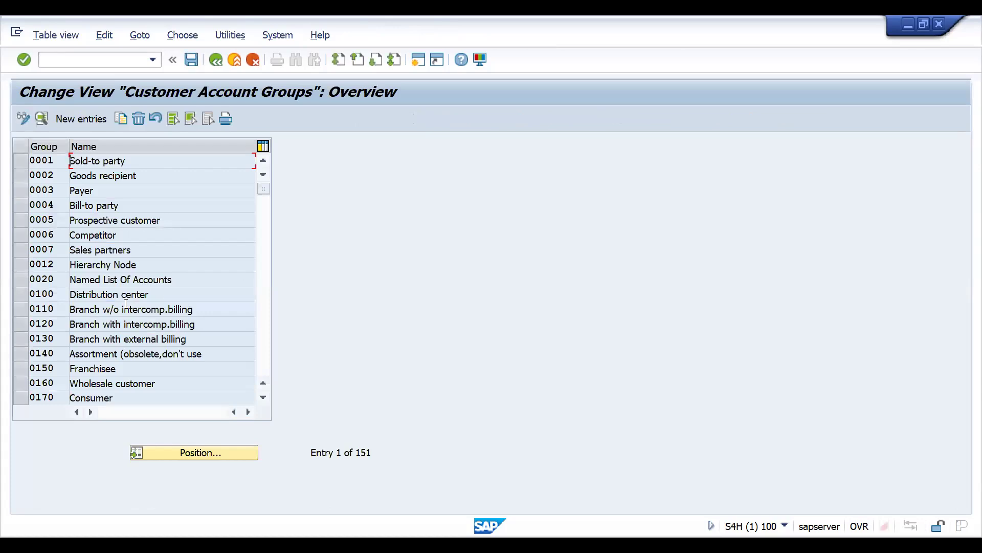
# Step: Position the customer account groups list at the entries beginning with D
pyautogui.click(181, 454)
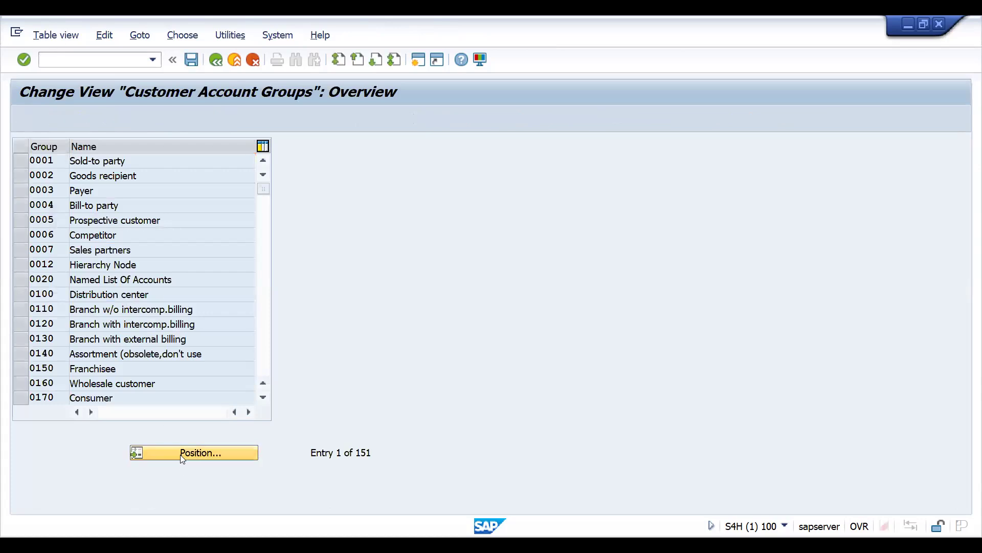
pyautogui.write('D')
pyautogui.press('Return')
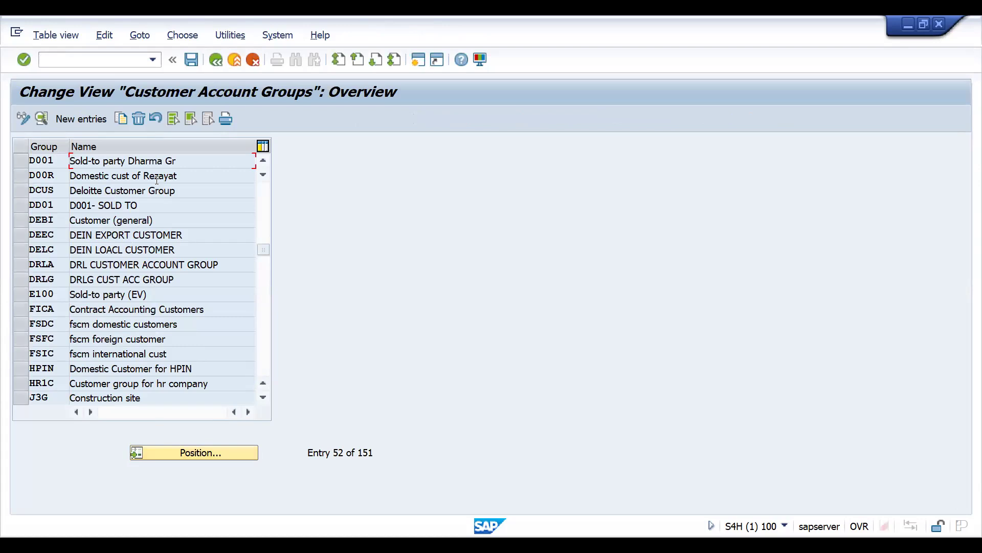
# Step: Set Shipping condits/POD relevance to optional entry in the sales data field status of account group D001, and save
pyautogui.doubleClick(50, 161)
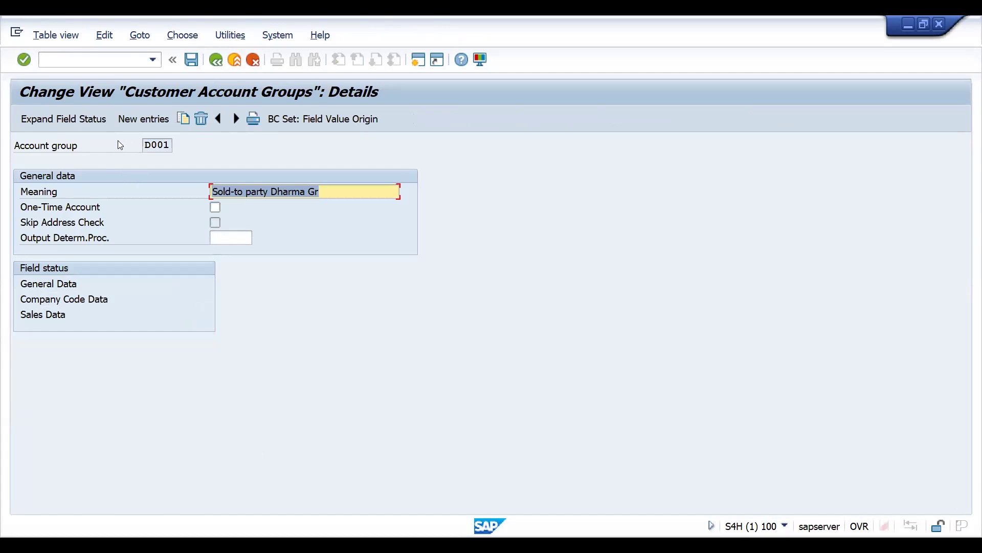
pyautogui.doubleClick(43, 306)
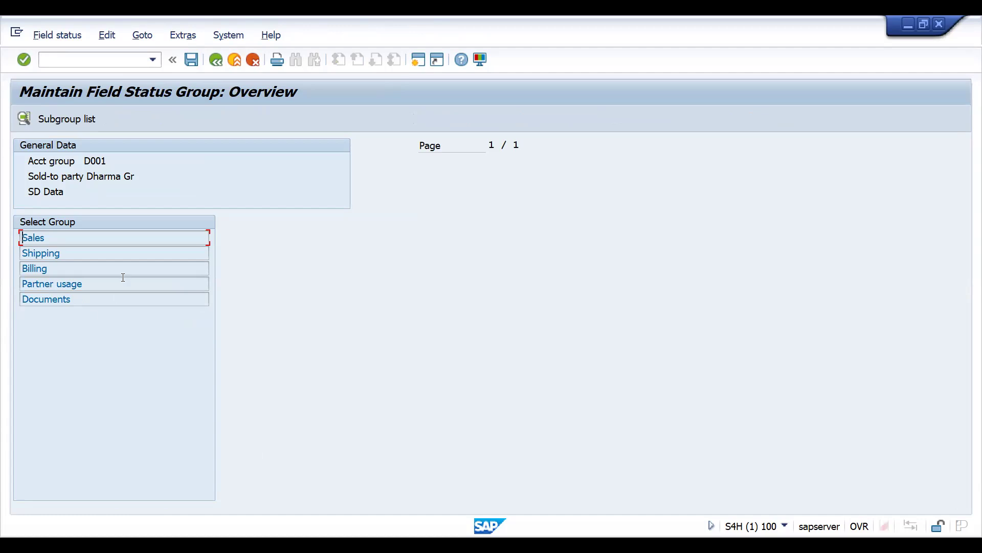
pyautogui.doubleClick(113, 255)
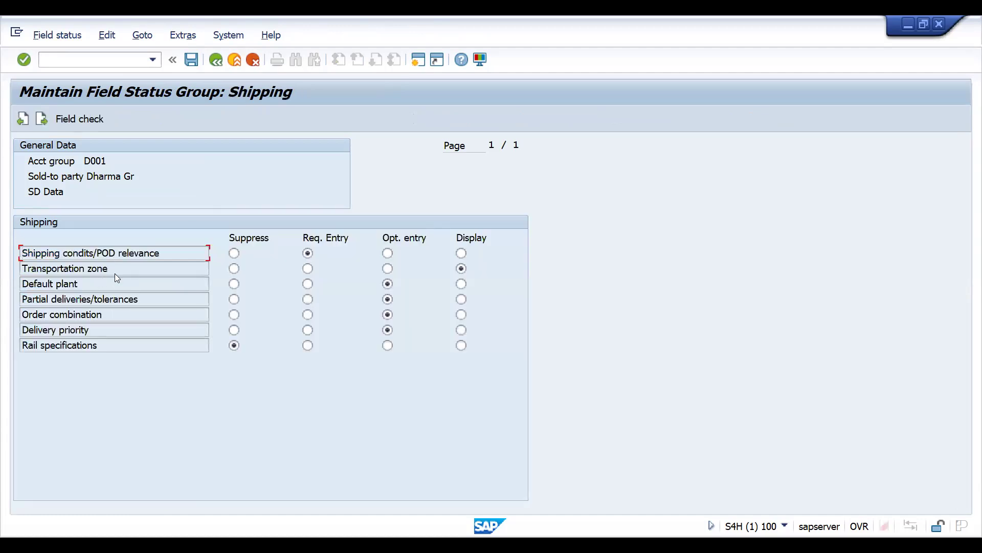
pyautogui.click(388, 252)
pyautogui.hotkey('ctrl', 's')
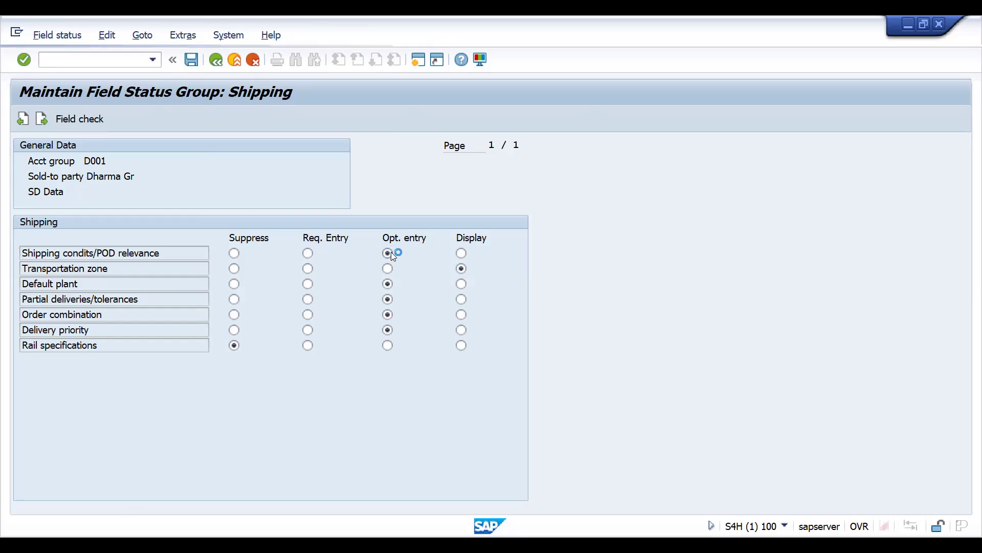
pyautogui.press('Return')
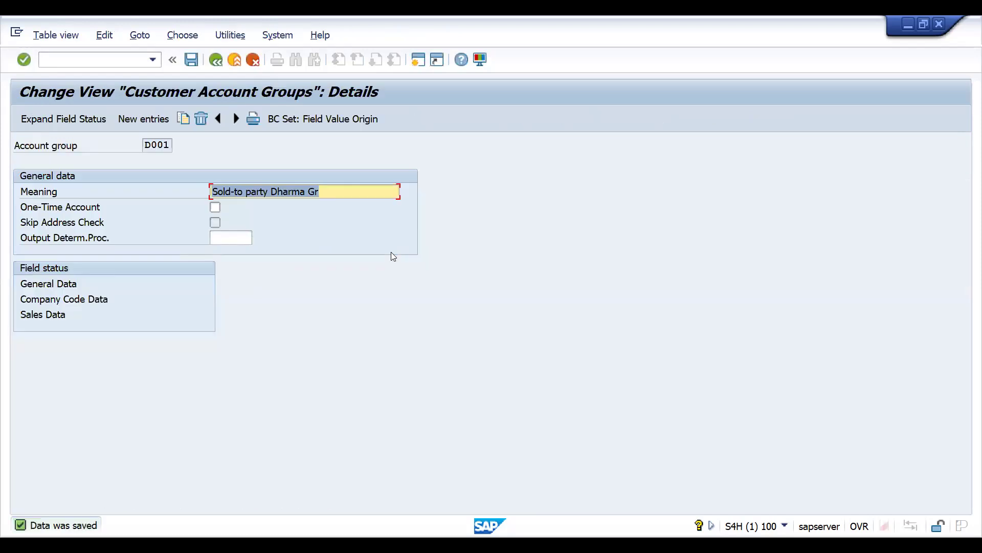
# Step: Open the business partner GANDIVA DHARA ARJUNA LTD in transaction BP and try to clear its Shipping Conditions field
pyautogui.click(139, 62)
pyautogui.write('/nb')
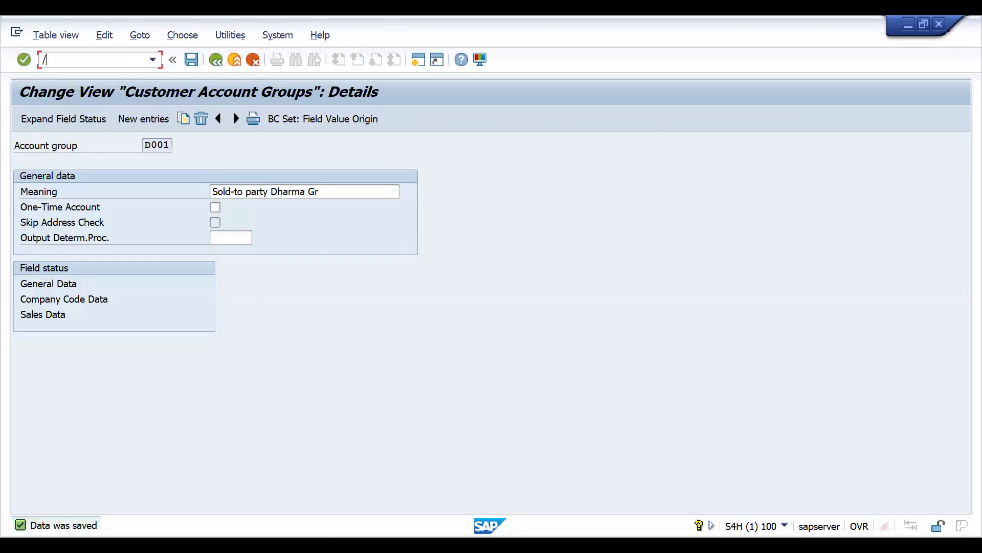
pyautogui.press('BackSpace')
pyautogui.press('BackSpace')
pyautogui.press('BackSpace')
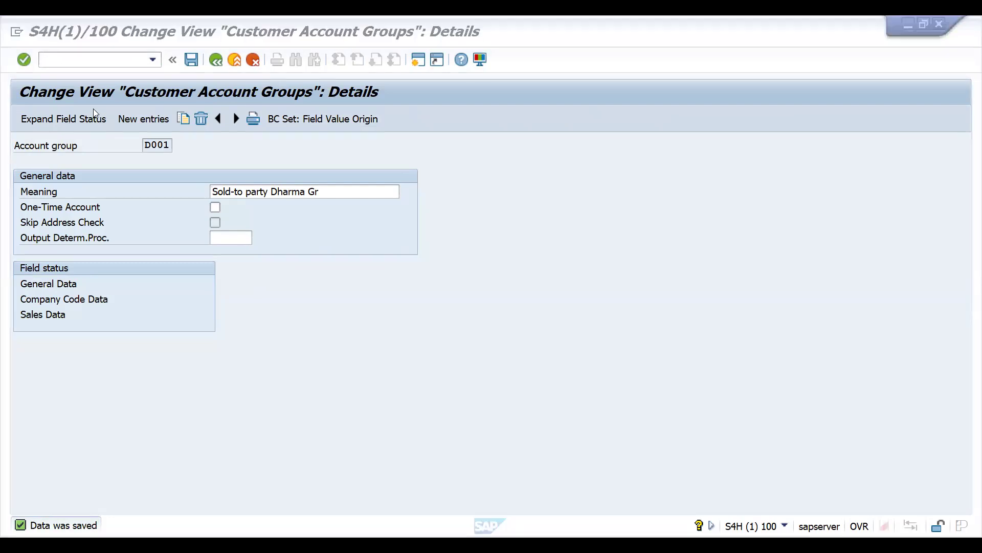
pyautogui.click(73, 58)
pyautogui.write('/nbp')
pyautogui.press('Return')
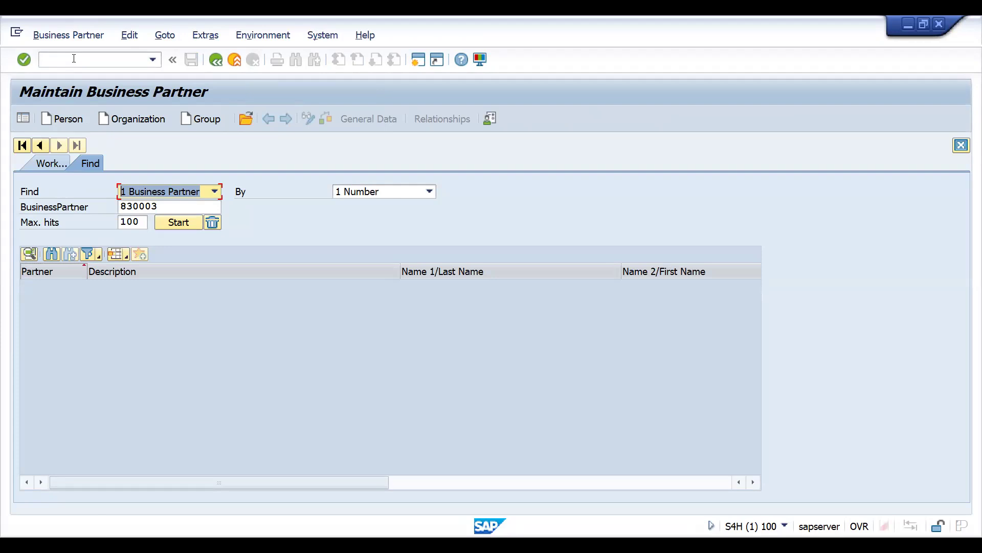
pyautogui.click(179, 225)
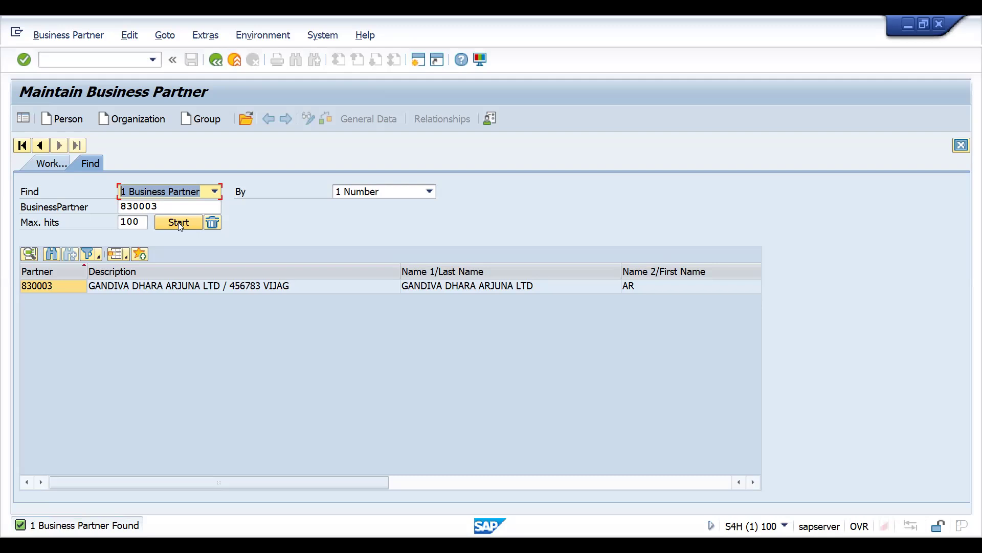
pyautogui.doubleClick(155, 289)
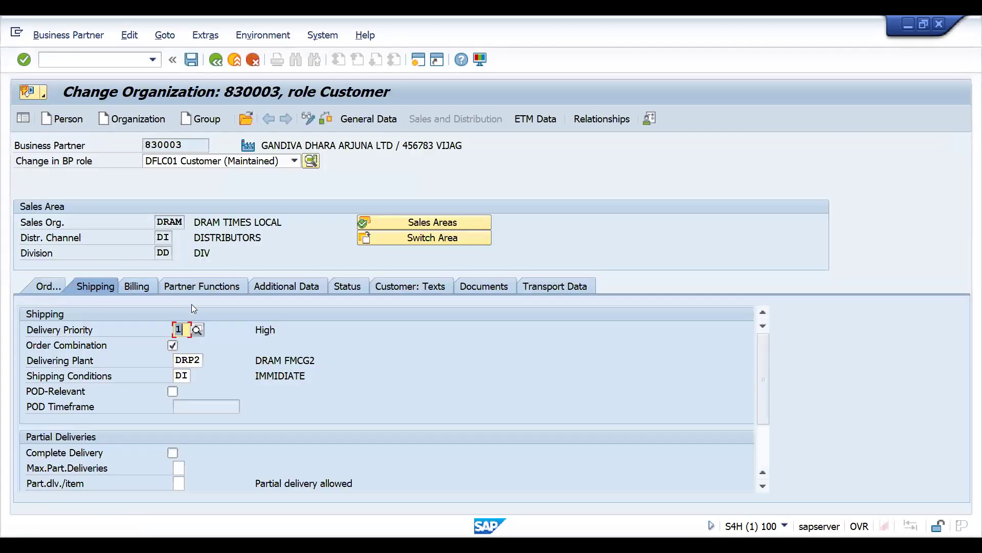
pyautogui.click(178, 376)
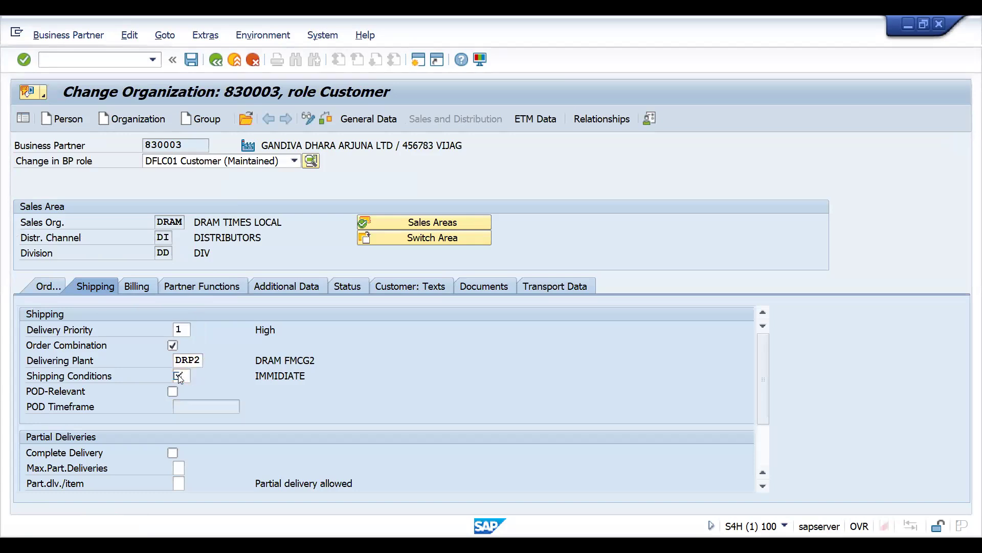
pyautogui.press('Return')
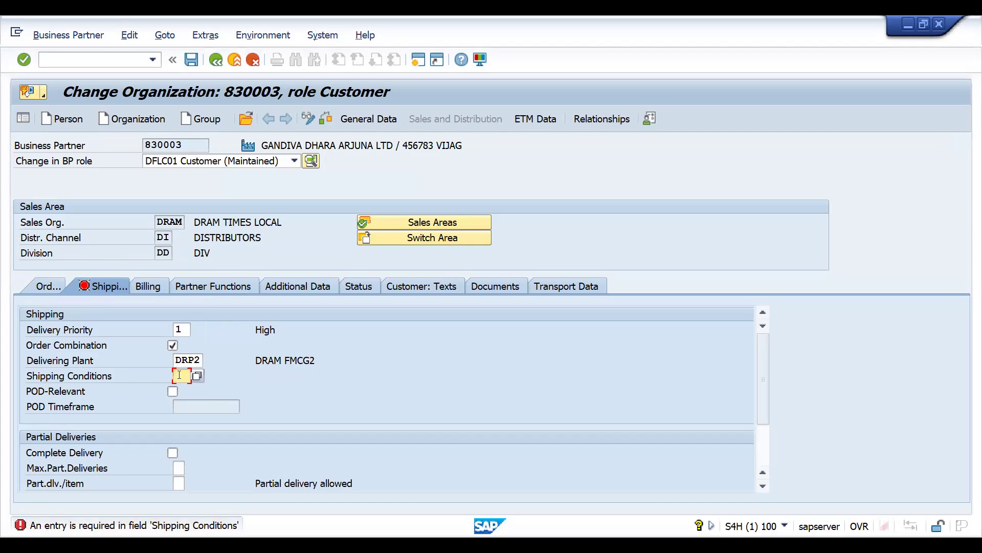
# Step: Reopen the business partner in transaction BP and check its account group in the customer general data
pyautogui.click(86, 57)
pyautogui.write('/nbp')
pyautogui.press('Return')
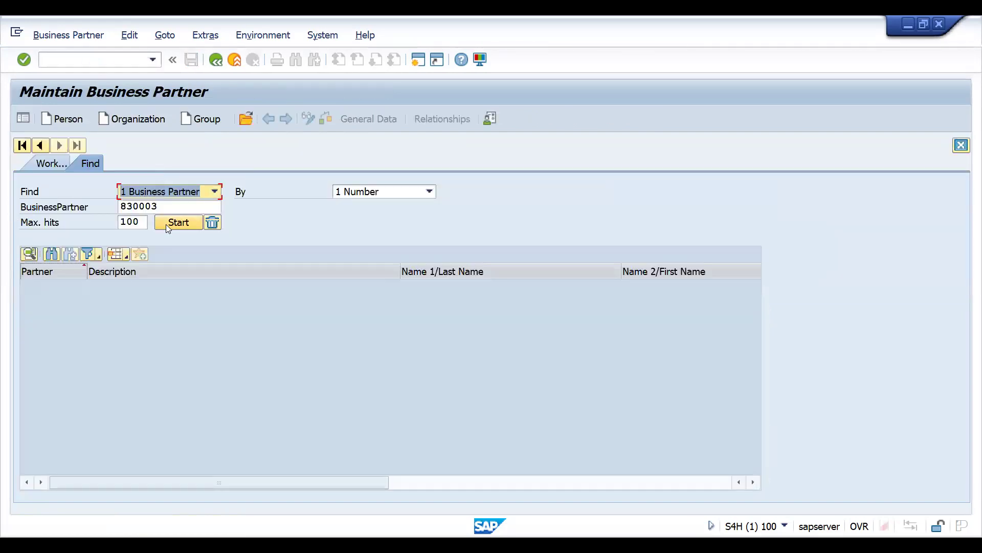
pyautogui.click(166, 224)
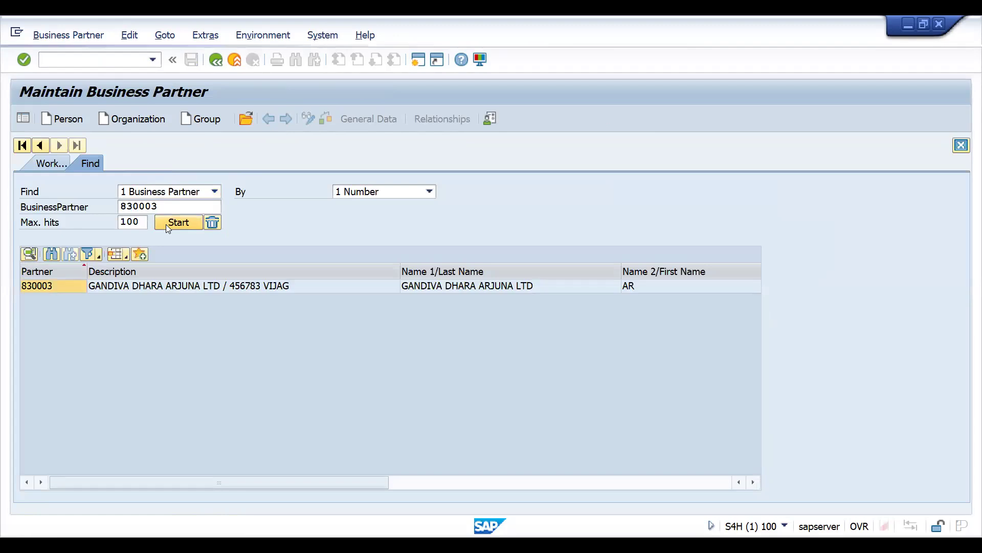
pyautogui.doubleClick(159, 286)
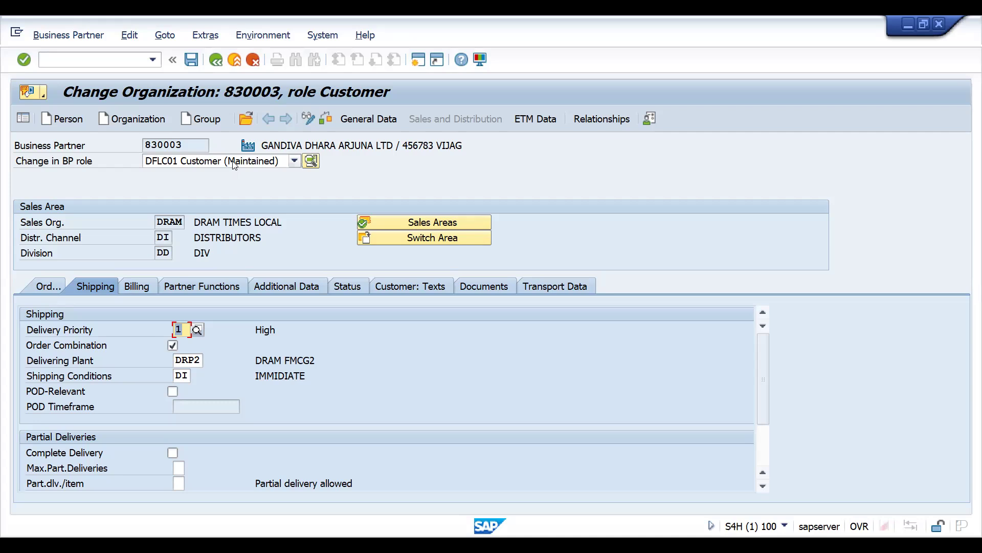
pyautogui.click(377, 120)
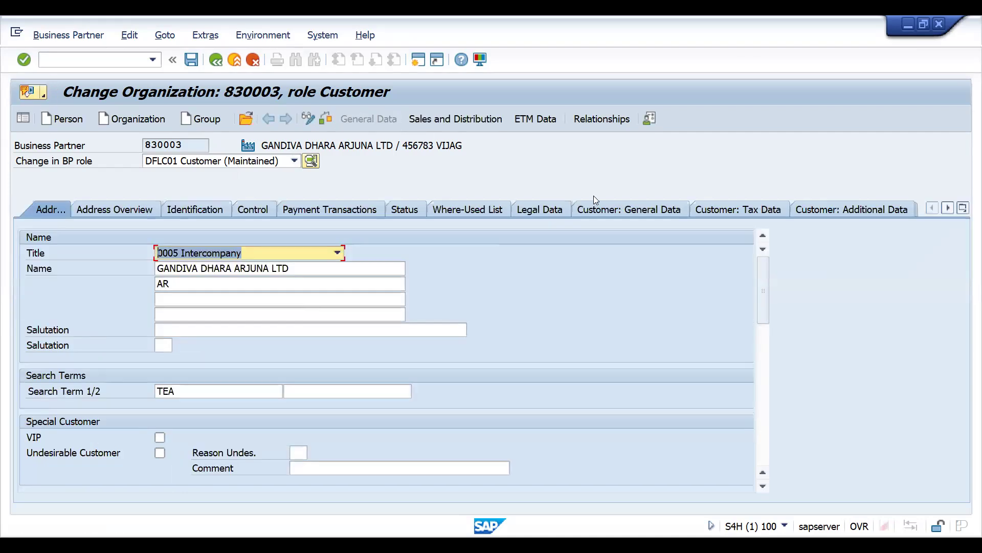
pyautogui.click(623, 204)
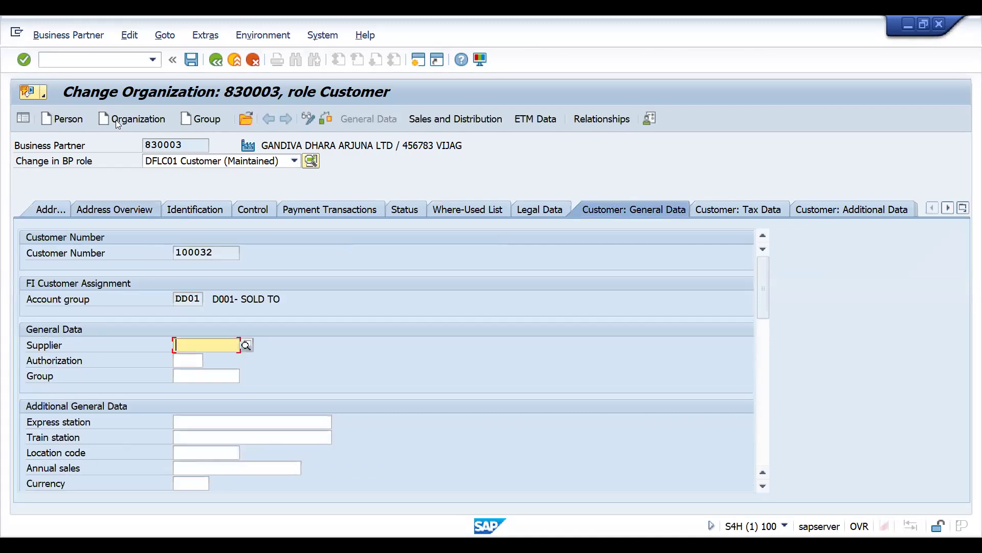
# Step: Leave the business partner, start transaction SPRO, and open the SAP Reference IMG
pyautogui.click(51, 58)
pyautogui.write('/nspro')
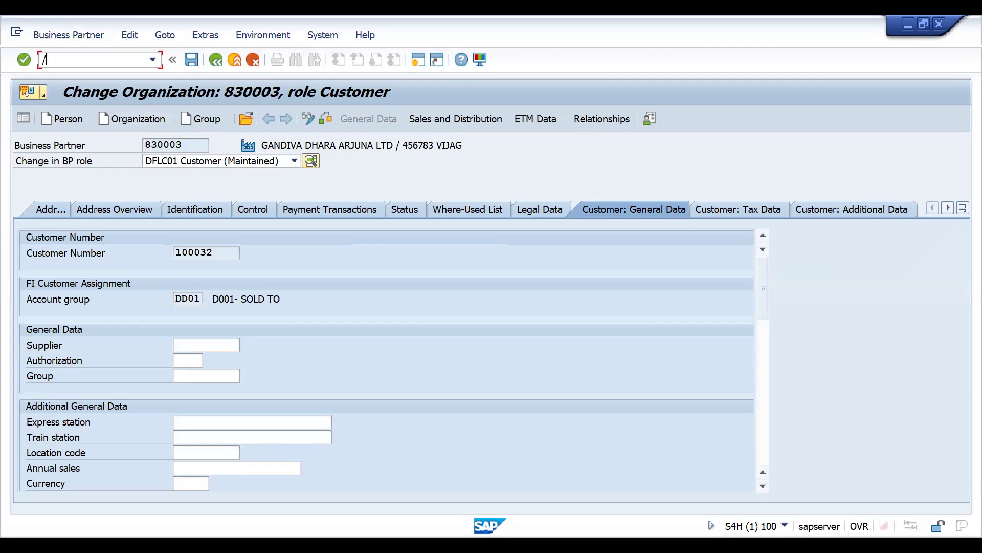
pyautogui.press('Return')
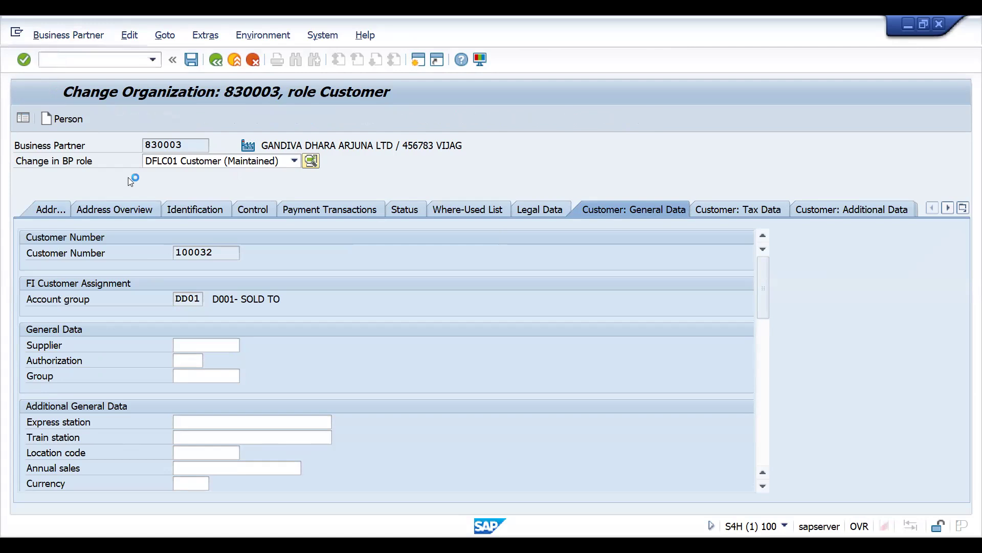
pyautogui.click(85, 121)
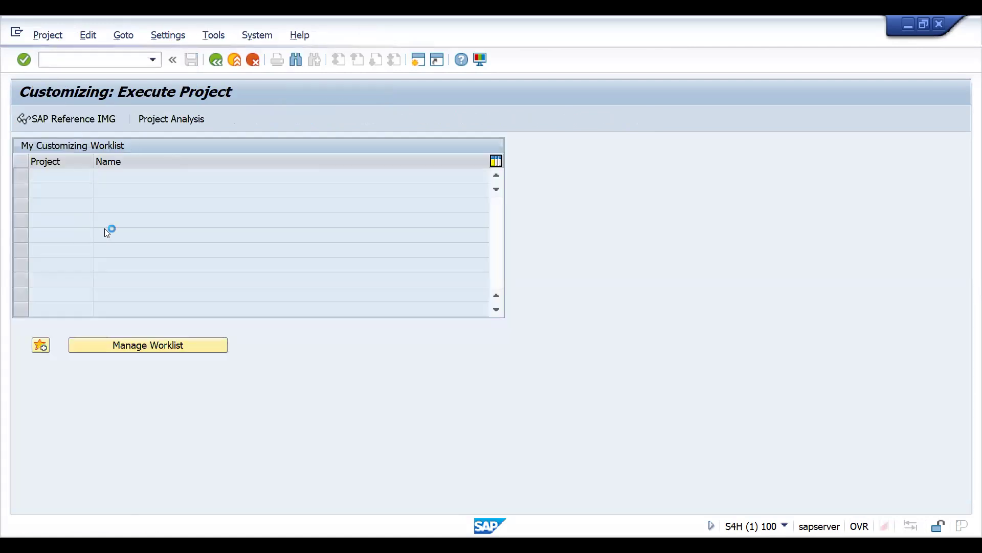
# Step: Locate the Financial Accounting node in the SAP Customizing Implementation Guide and expand it
pyautogui.press('Down')
pyautogui.press('Down')
pyautogui.press('Down')
pyautogui.press('Down')
pyautogui.press('Down')
pyautogui.press('Down')
pyautogui.press('Down')
pyautogui.press('Down')
pyautogui.press('Down')
pyautogui.press('Down')
pyautogui.press('Down')
pyautogui.press('Down')
pyautogui.press('Down')
pyautogui.press('Down')
pyautogui.press('Down')
pyautogui.press('Down')
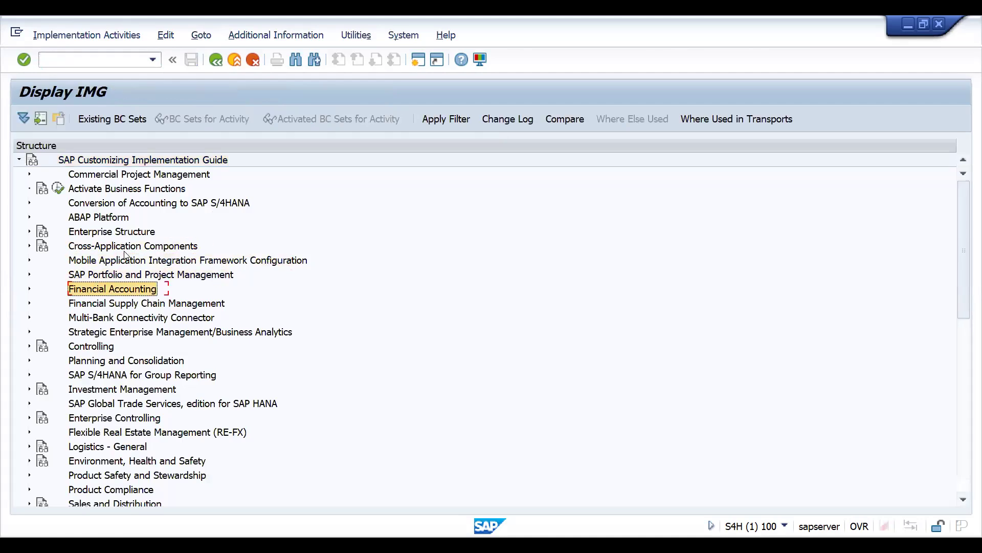
pyautogui.press('Down')
pyautogui.press('Down')
pyautogui.press('Down')
pyautogui.press('Down')
pyautogui.press('Down')
pyautogui.press('Down')
pyautogui.press('Down')
pyautogui.press('Down')
pyautogui.press('Down')
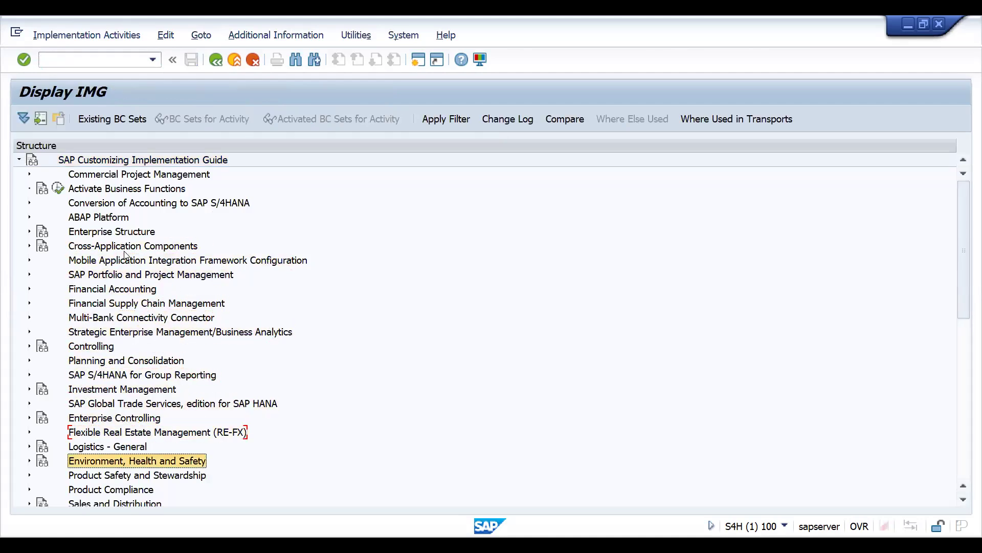
pyautogui.press('Up')
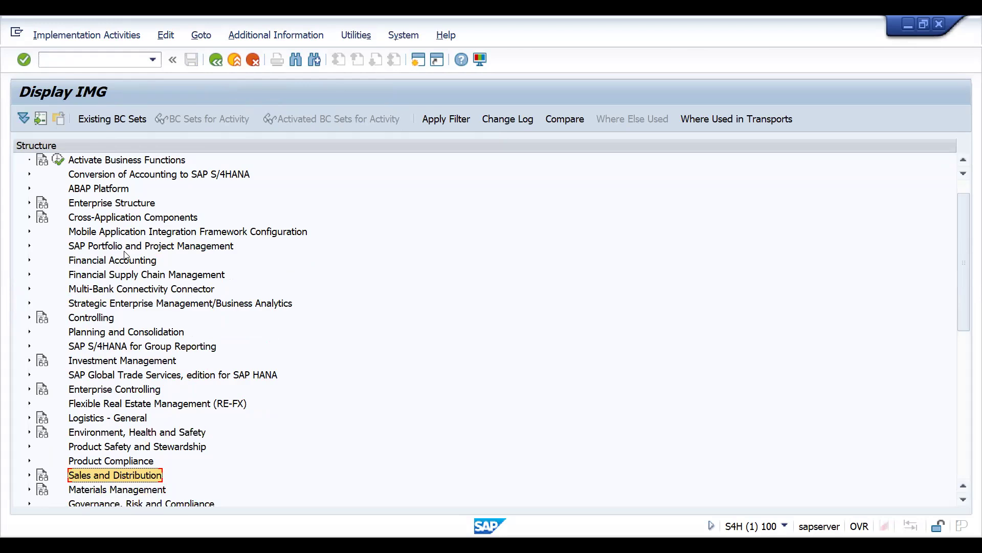
pyautogui.press('Up')
pyautogui.press('Up')
pyautogui.press('Up')
pyautogui.press('Up')
pyautogui.press('Up')
pyautogui.press('Up')
pyautogui.press('Up')
pyautogui.press('Up')
pyautogui.press('Up')
pyautogui.press('Up')
pyautogui.press('Up')
pyautogui.press('Up')
pyautogui.press('Up')
pyautogui.press('Up')
pyautogui.press('Up')
pyautogui.press('Up')
pyautogui.press('Up')
pyautogui.press('Up')
pyautogui.press('Down')
pyautogui.press('Down')
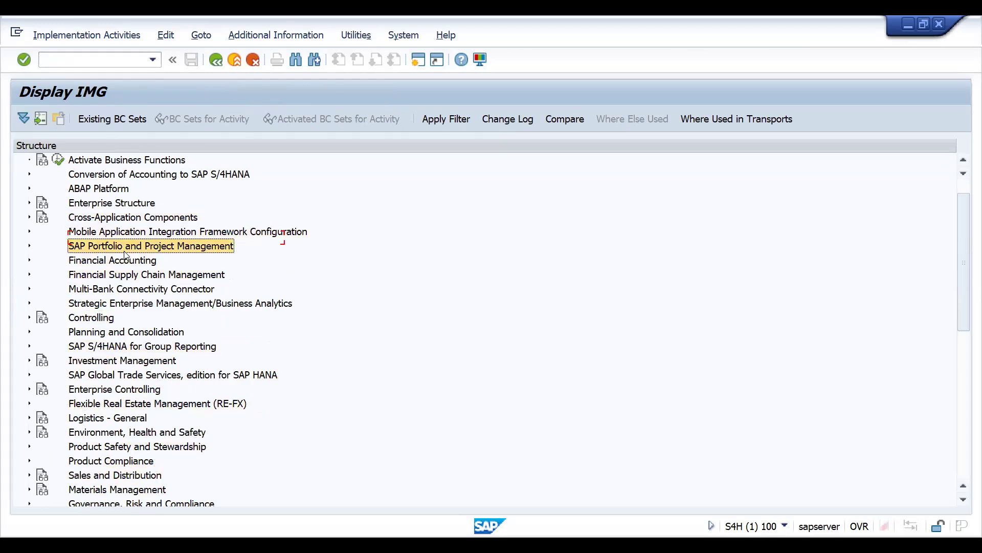
pyautogui.press('Down')
pyautogui.press('Right')
# Step: Open Define Account Groups with Screen Layout (Customers) from the customer master data preparations under Accounts Receivable and Accounts Payable
pyautogui.press('Down')
pyautogui.press('Down')
pyautogui.press('Right')
pyautogui.press('Down')
pyautogui.press('Right')
pyautogui.press('Down')
pyautogui.press('Right')
pyautogui.press('Down')
pyautogui.press('Right')
pyautogui.press('Down')
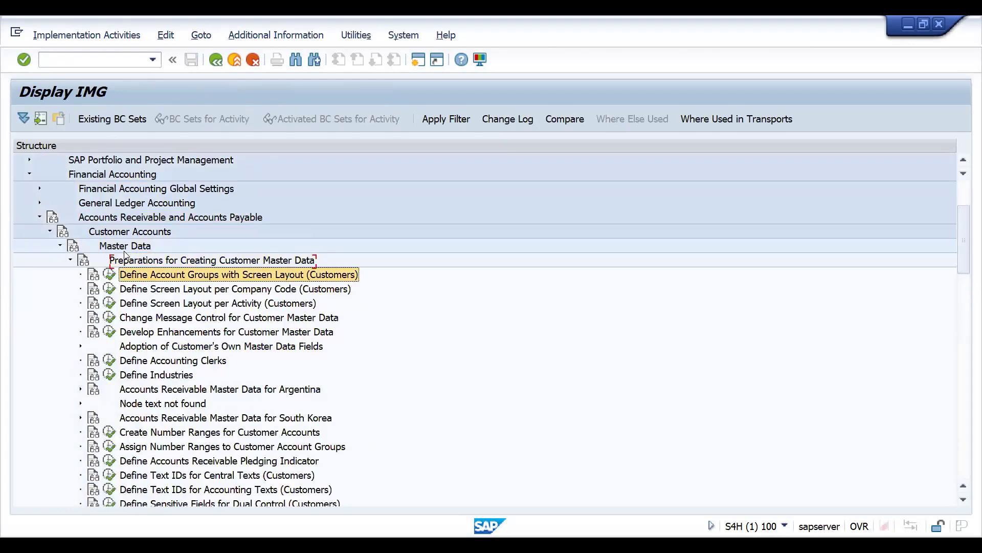
pyautogui.click(109, 275)
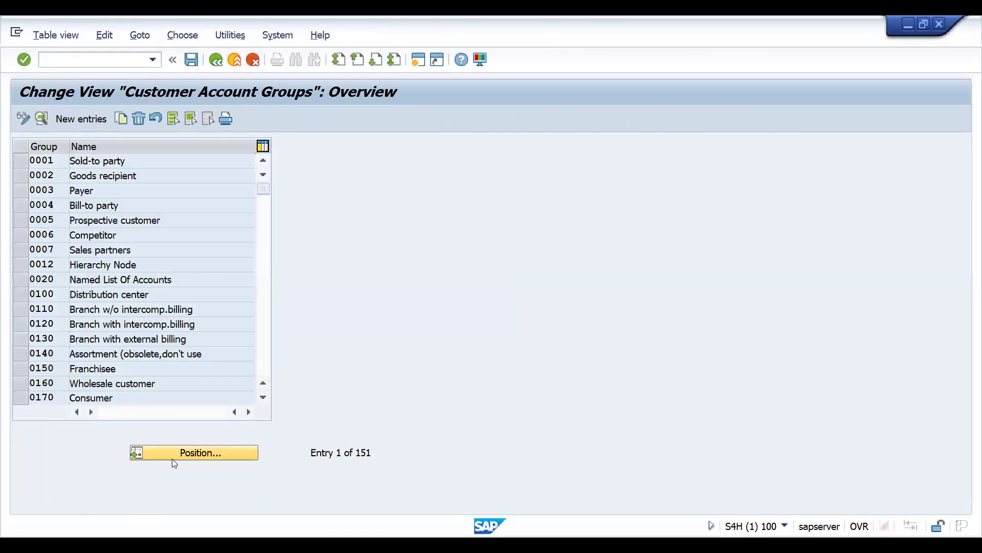
# Step: Position the customer account groups list at DD01 and open that group's details
pyautogui.click(172, 452)
pyautogui.write('DD01')
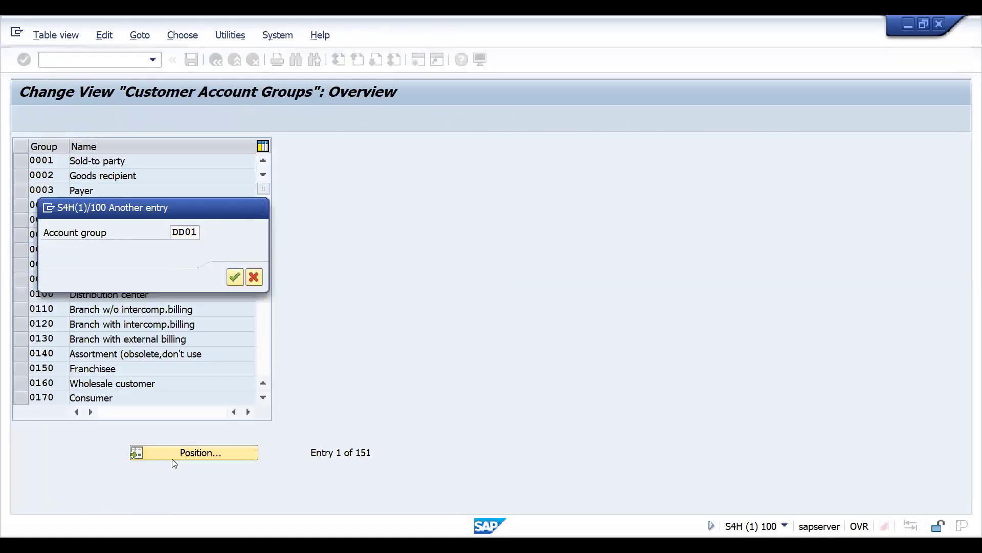
pyautogui.press('Return')
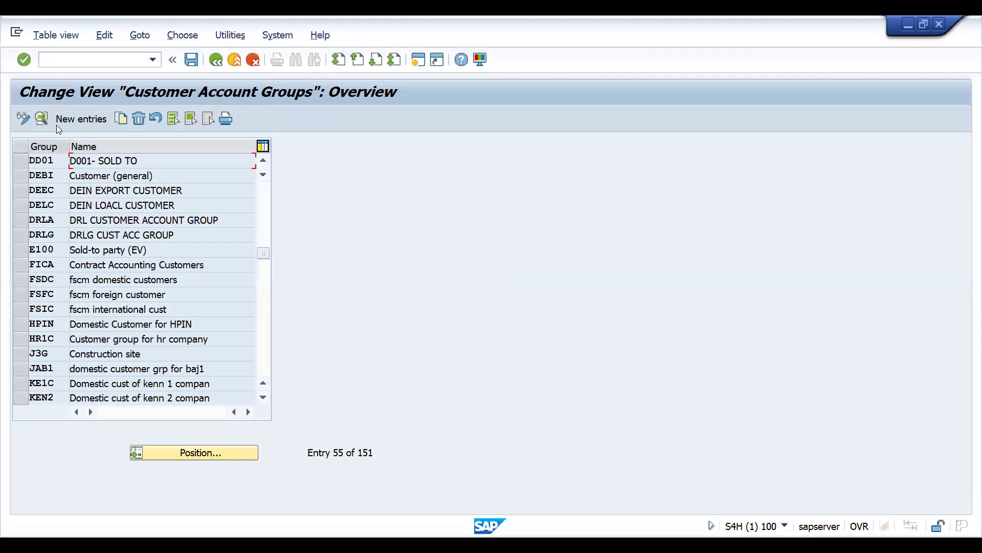
pyautogui.doubleClick(51, 161)
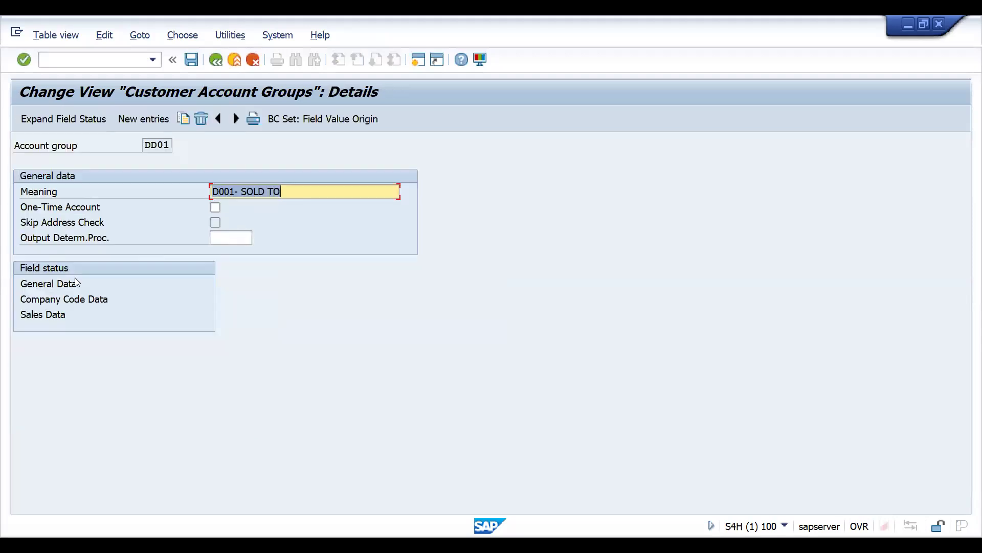
# Step: Set Shipping condits/POD relevance to optional entry in the sales data field status of account group DD01, and save
pyautogui.doubleClick(52, 313)
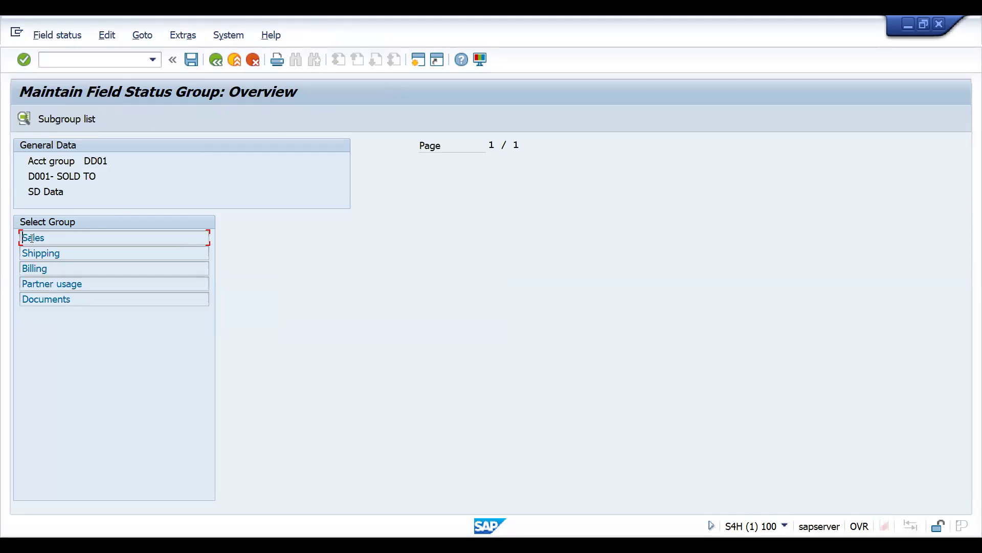
pyautogui.doubleClick(36, 253)
pyautogui.click(388, 253)
pyautogui.hotkey('ctrl', 's')
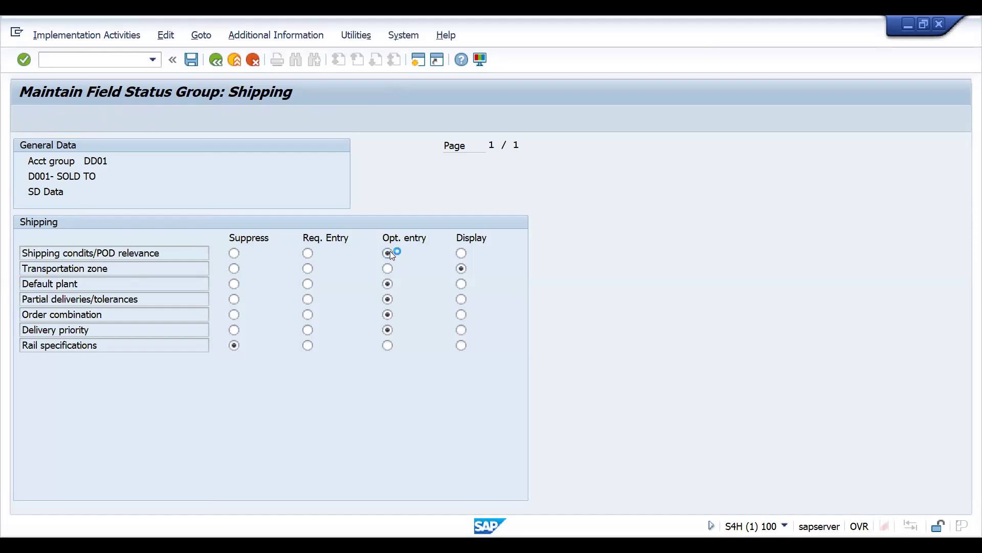
pyautogui.press('Return')
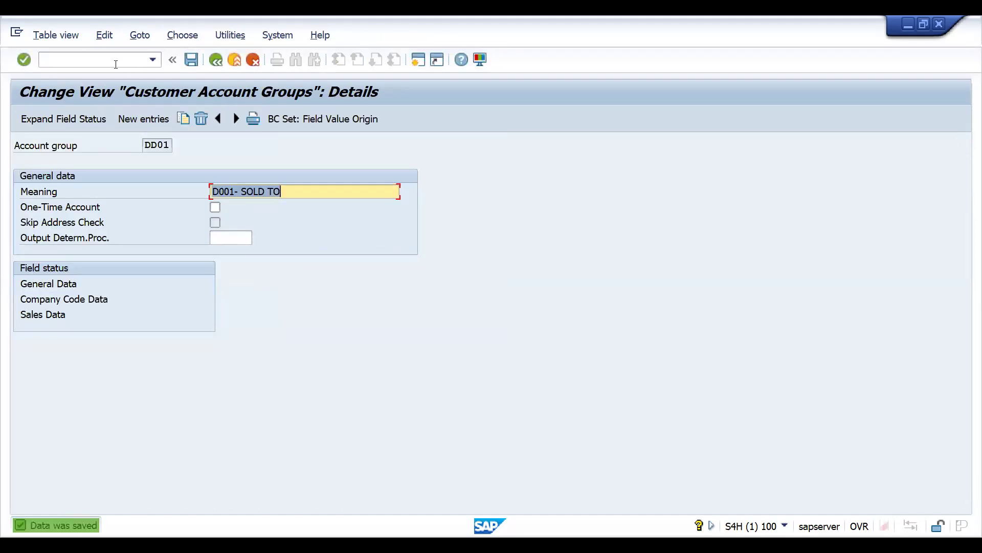
# Step: Reopen the business partner GANDIVA DHARA ARJUNA LTD in transaction BP and display its sales and distribution data
pyautogui.write('/NB')
pyautogui.press('BackSpace')
pyautogui.write('BP')
pyautogui.press('Return')
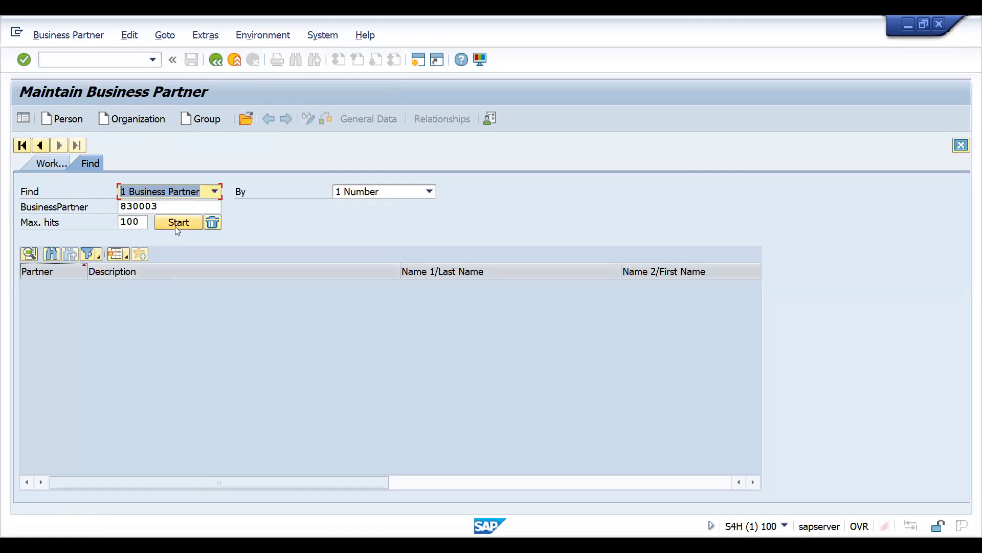
pyautogui.click(175, 225)
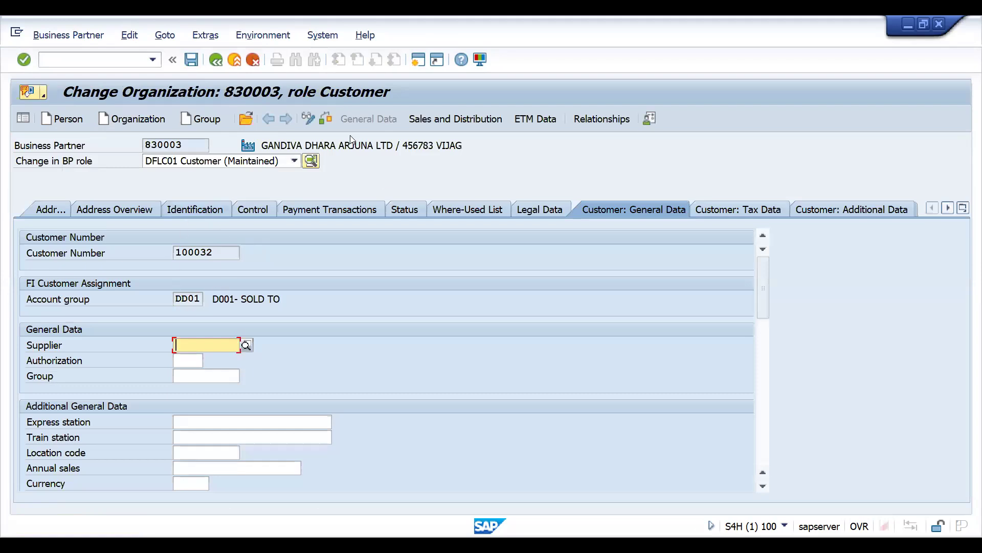
pyautogui.click(434, 124)
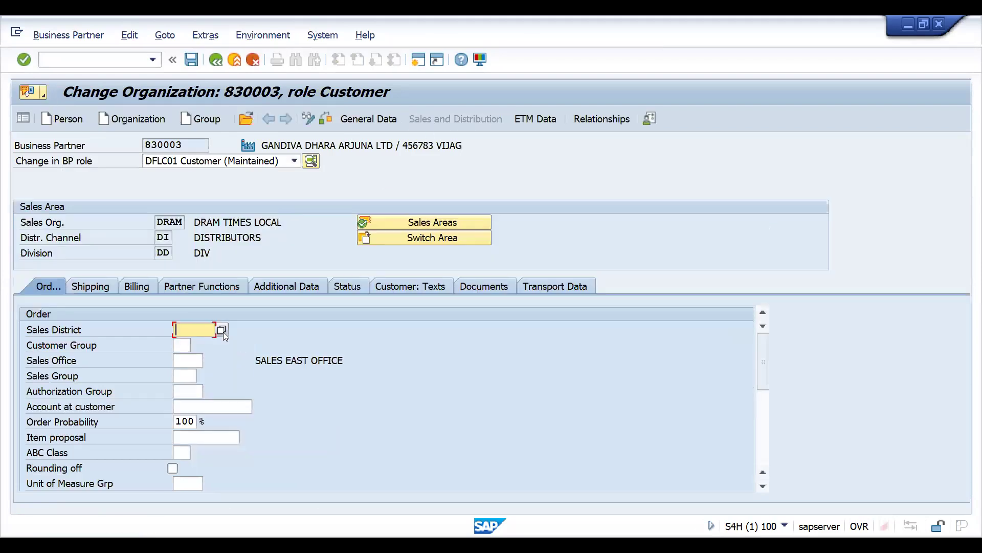
# Step: Clear the customer's Shipping Conditions in the shipping data of sales area DRAM/DI/DD and save the business partner
pyautogui.click(78, 287)
pyautogui.click(177, 375)
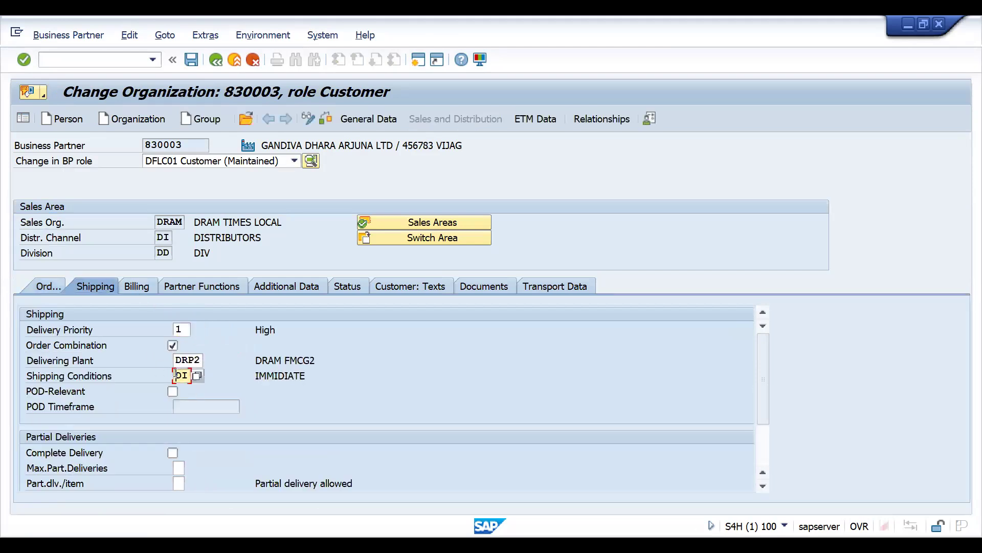
pyautogui.press('Delete')
pyautogui.press('Delete')
pyautogui.press('Return')
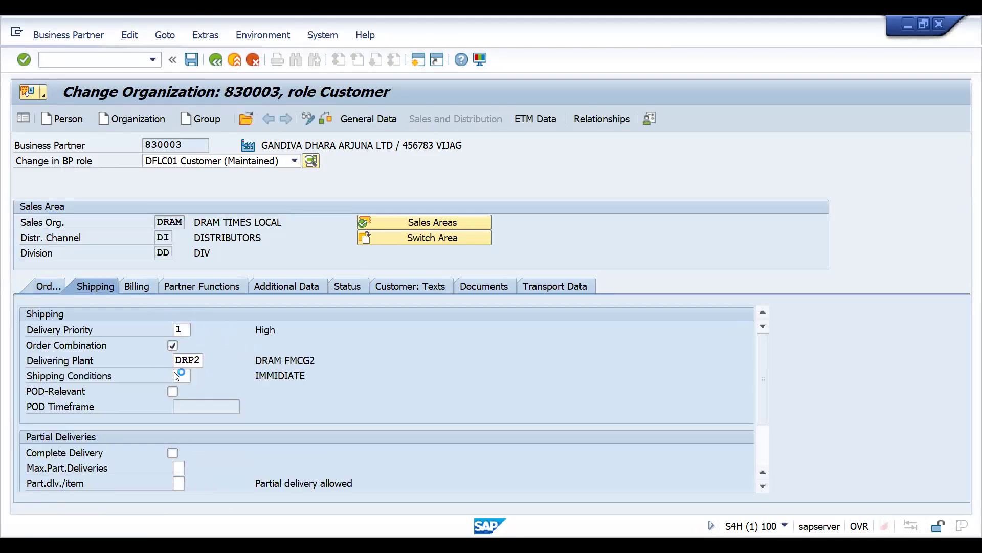
pyautogui.hotkey('ctrl', 's')
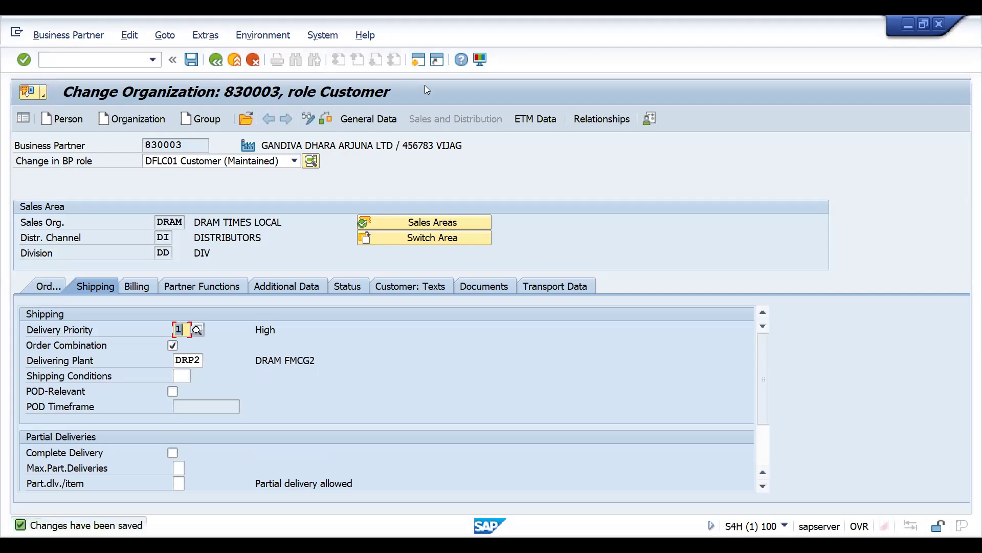
# Step: Start a DOR1 order in VA01 with KRISHNA TEA VENTURES LTD. as sold-to party and GANDIVA DHARA ARJUNA LTD as ship-to party
pyautogui.hotkey('alt', 'Tab')
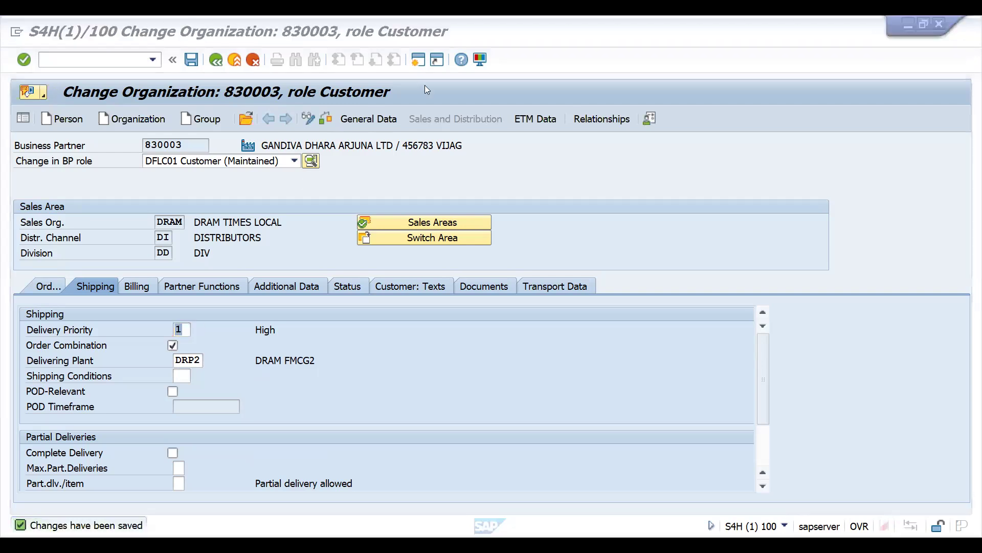
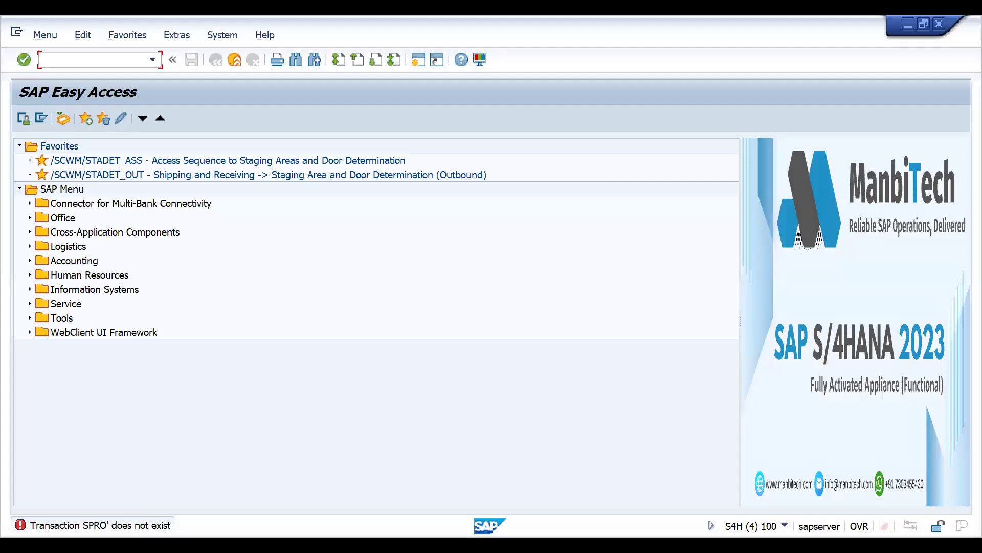
pyautogui.write('/NVA01')
pyautogui.press('Return')
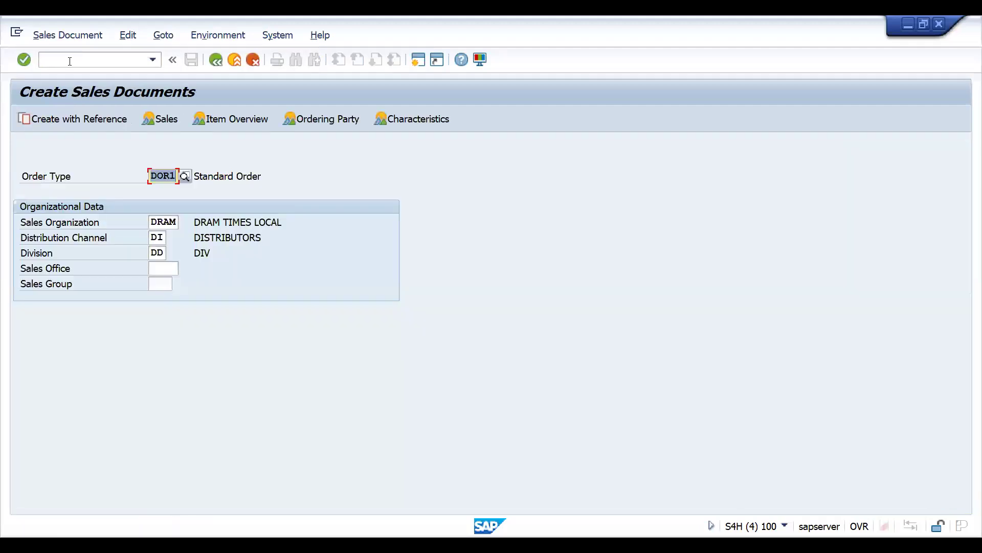
pyautogui.press('Return')
pyautogui.write('100031')
pyautogui.press('Return')
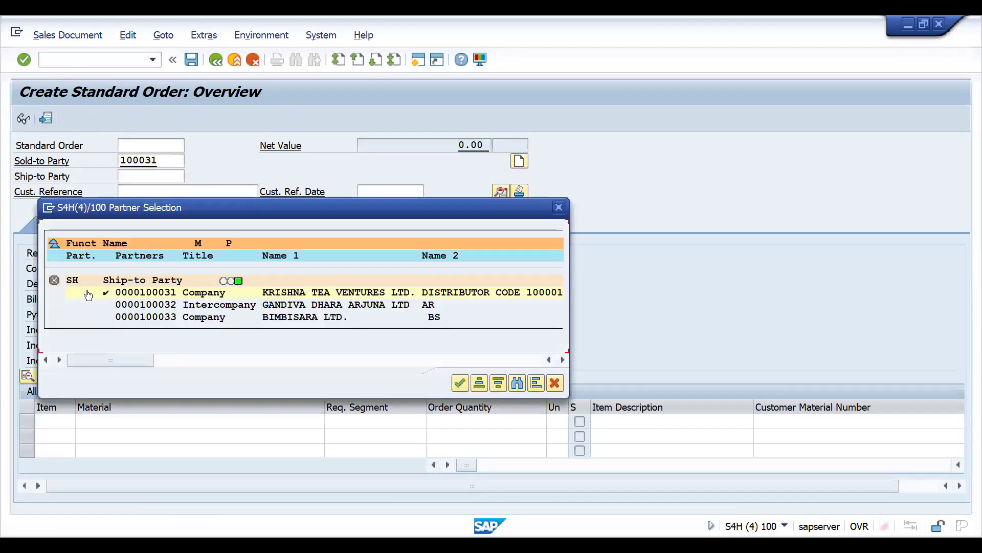
pyautogui.doubleClick(128, 307)
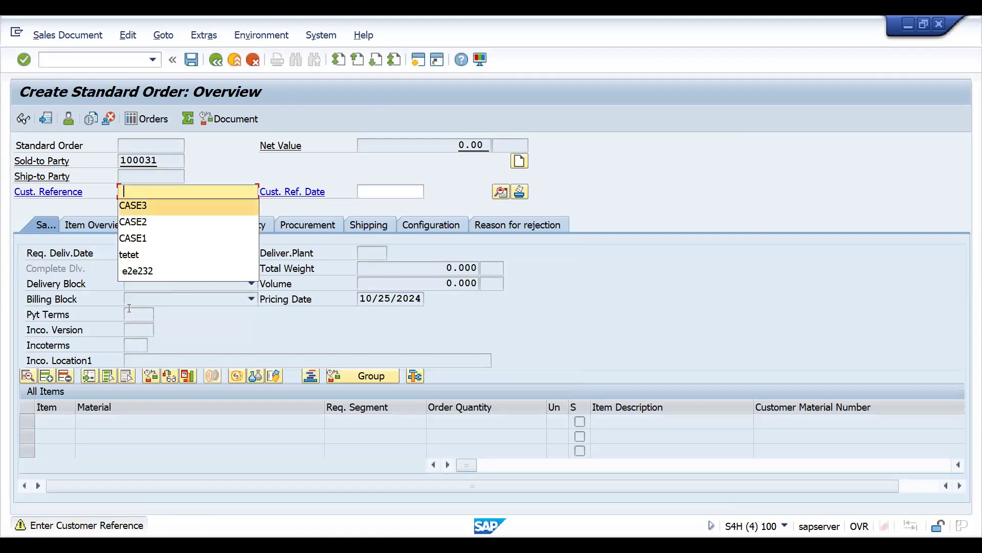
# Step: Enter the customer reference CASE4 and add material 25874 with an order quantity of 4
pyautogui.write('CASE4')
pyautogui.press('Return')
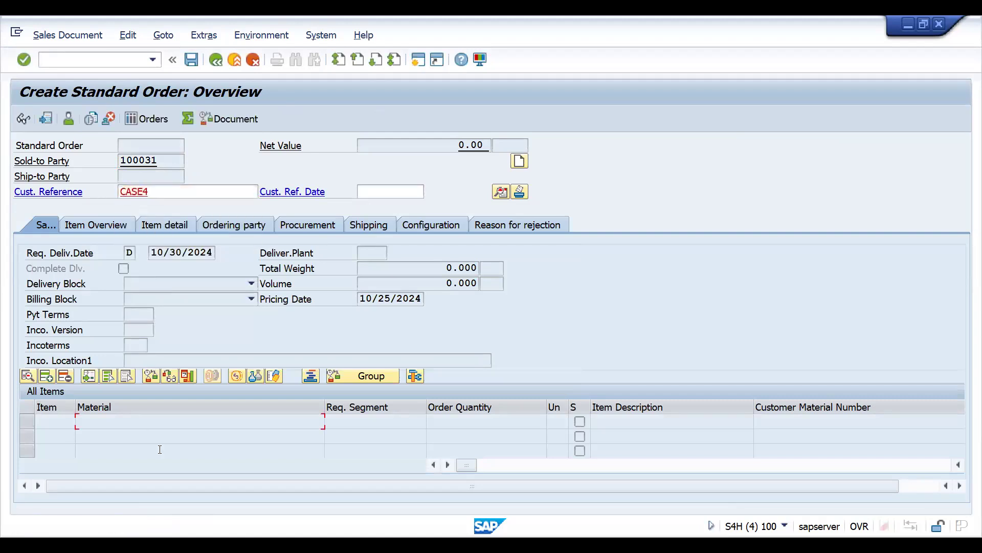
pyautogui.press('Down')
pyautogui.press('Return')
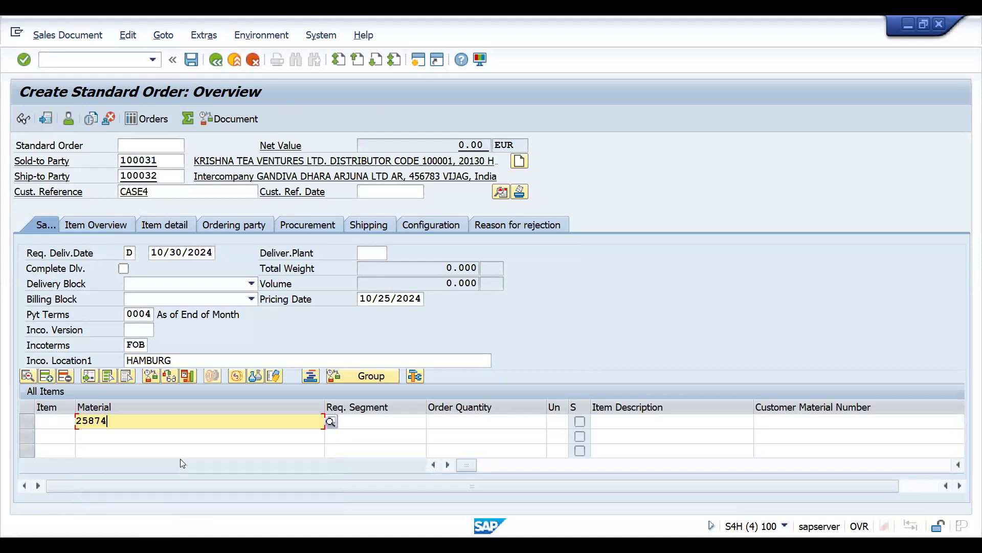
pyautogui.press('Tab')
pyautogui.write('4')
pyautogui.press('Return')
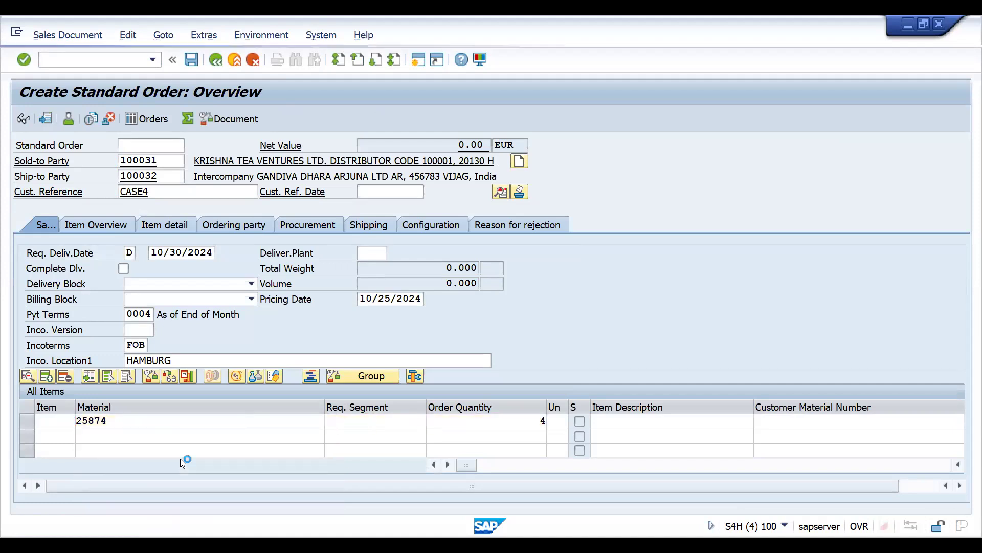
pyautogui.click(41, 120)
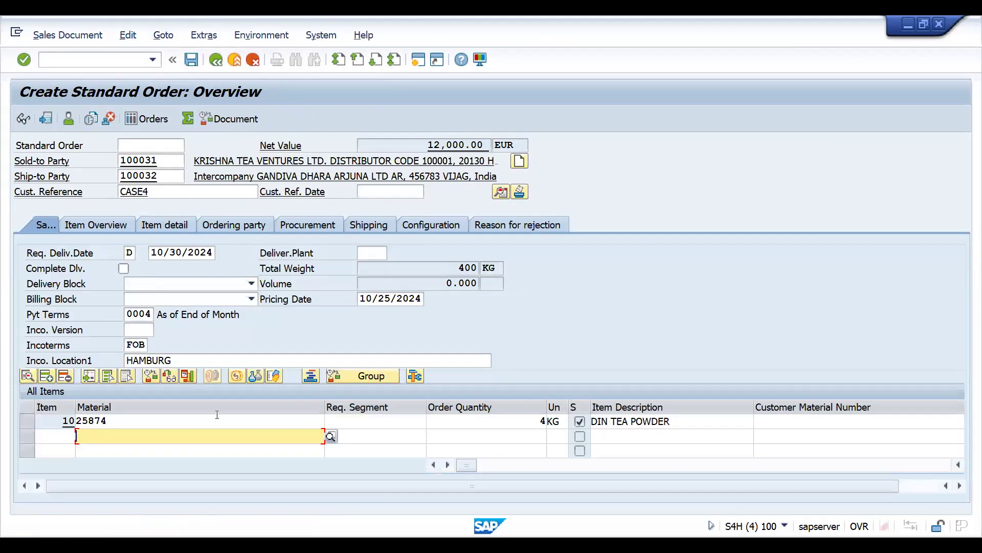
# Step: Check the shipping data of the order item and the shipping condition in the order header
pyautogui.doubleClick(217, 421)
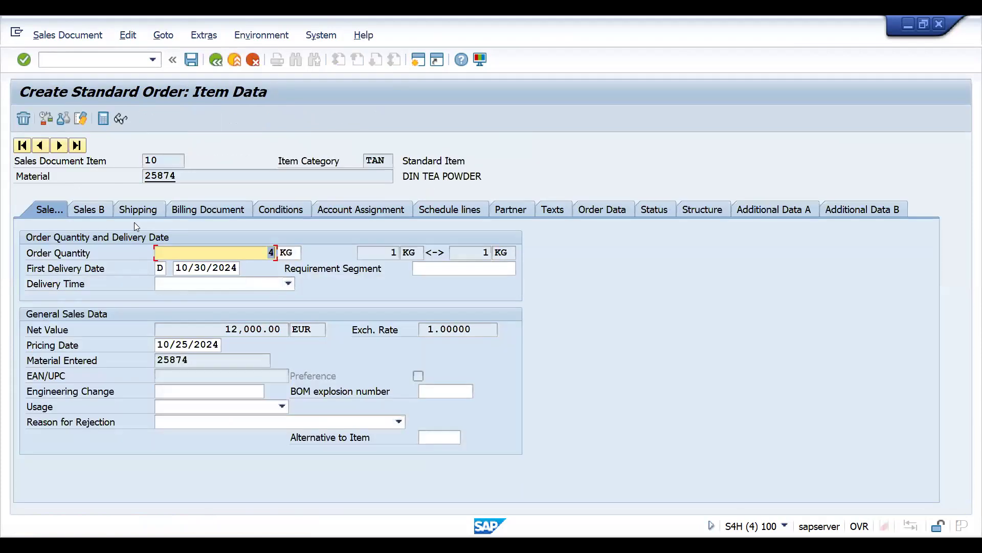
pyautogui.click(135, 213)
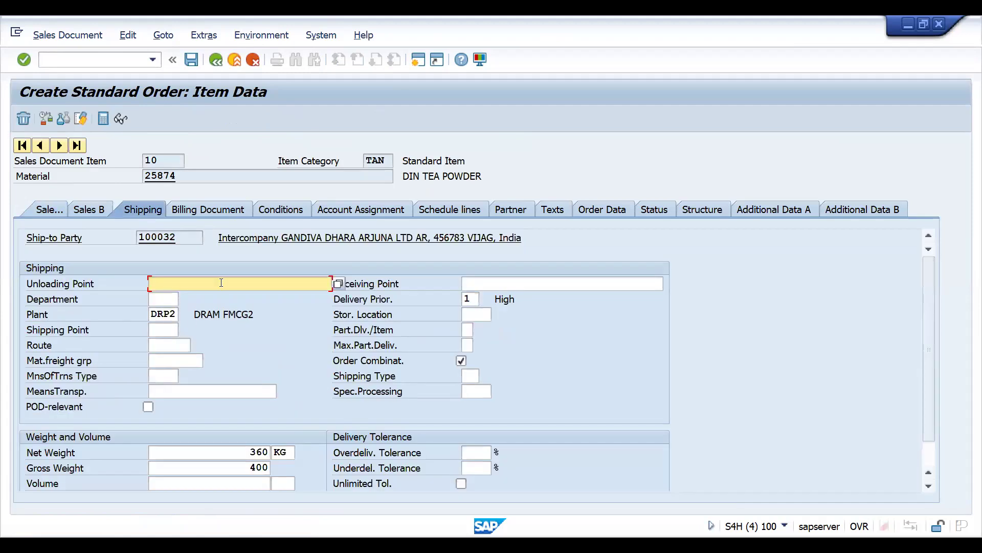
pyautogui.click(216, 60)
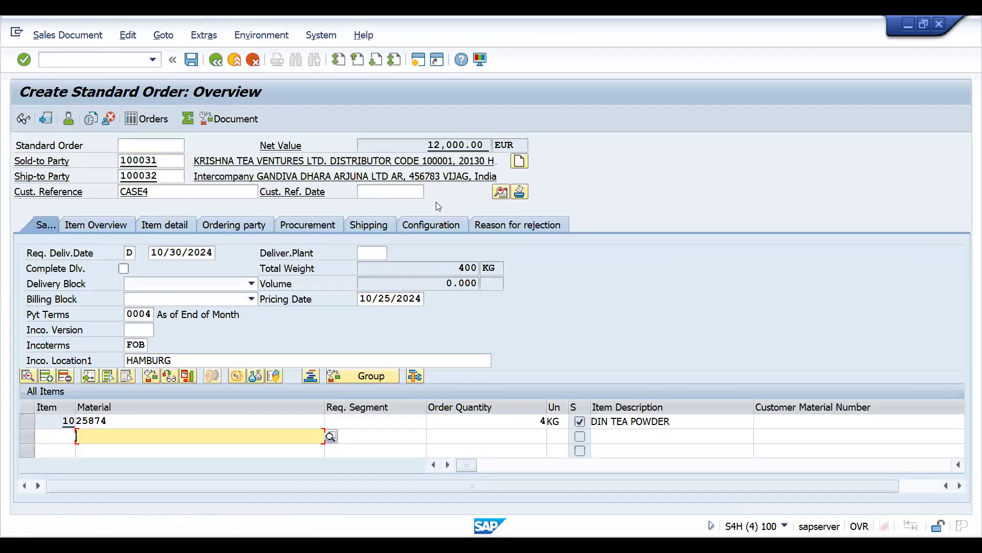
pyautogui.press('F8')
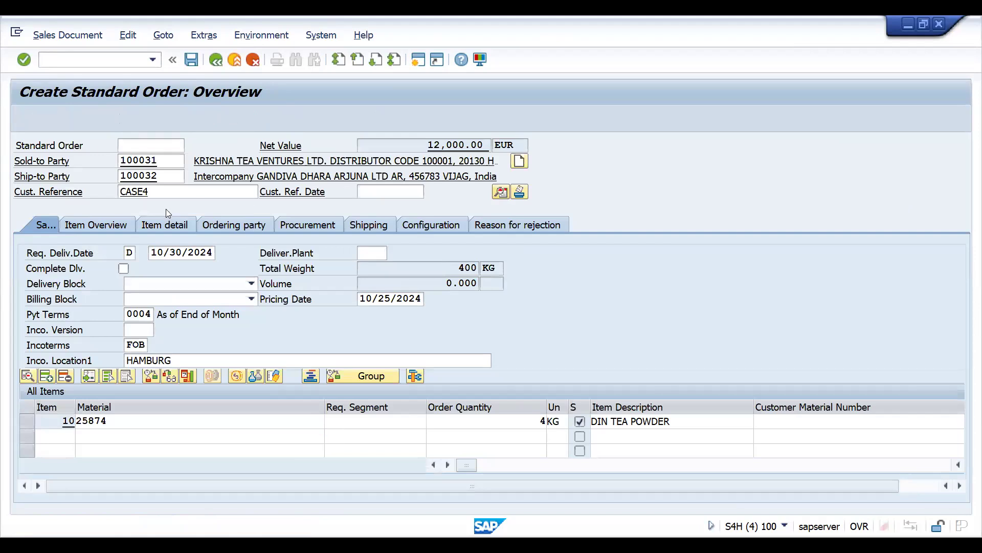
pyautogui.click(92, 194)
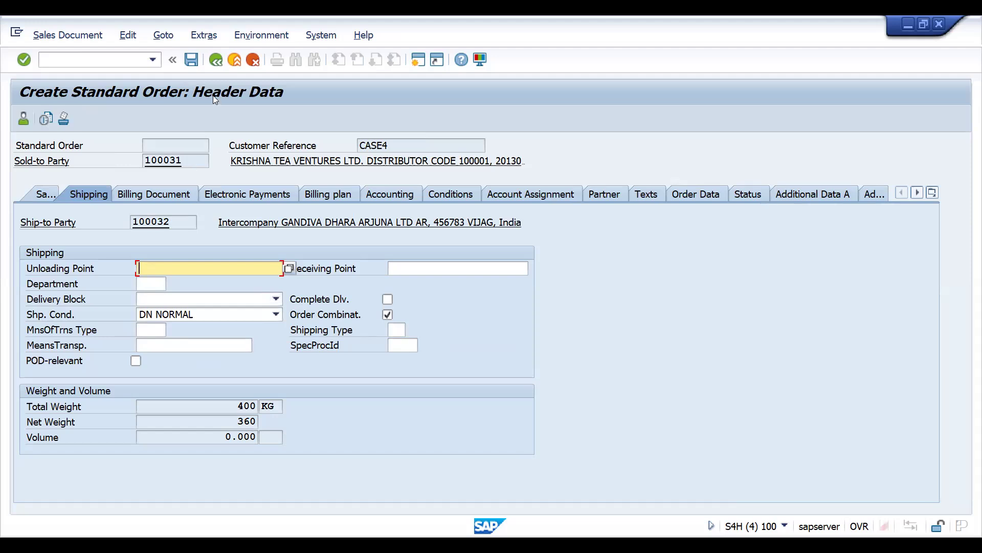
pyautogui.click(215, 60)
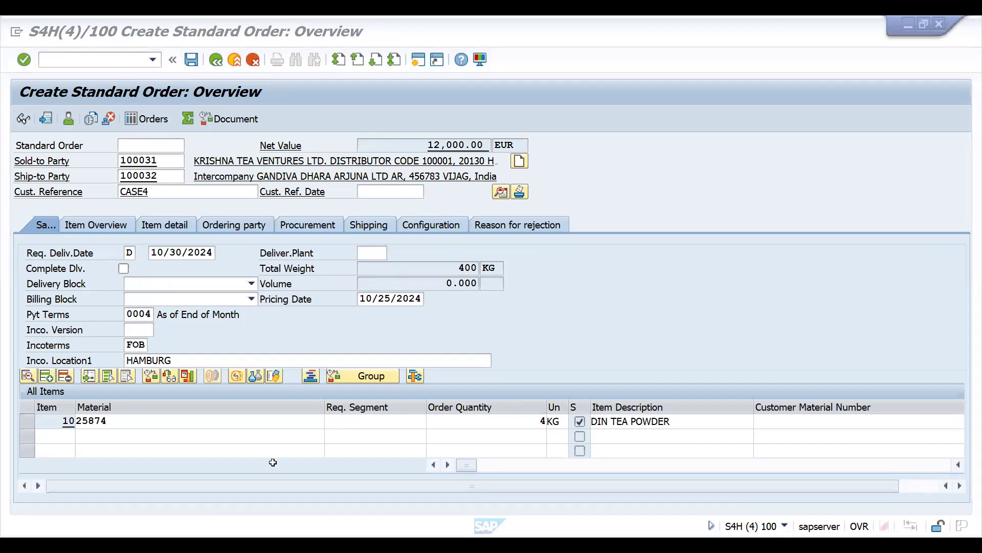
# Step: Switch to the TESTSHIPTO workbook in Excel and fill the CASE4 cell green
pyautogui.hotkey('alt', 'Tab')
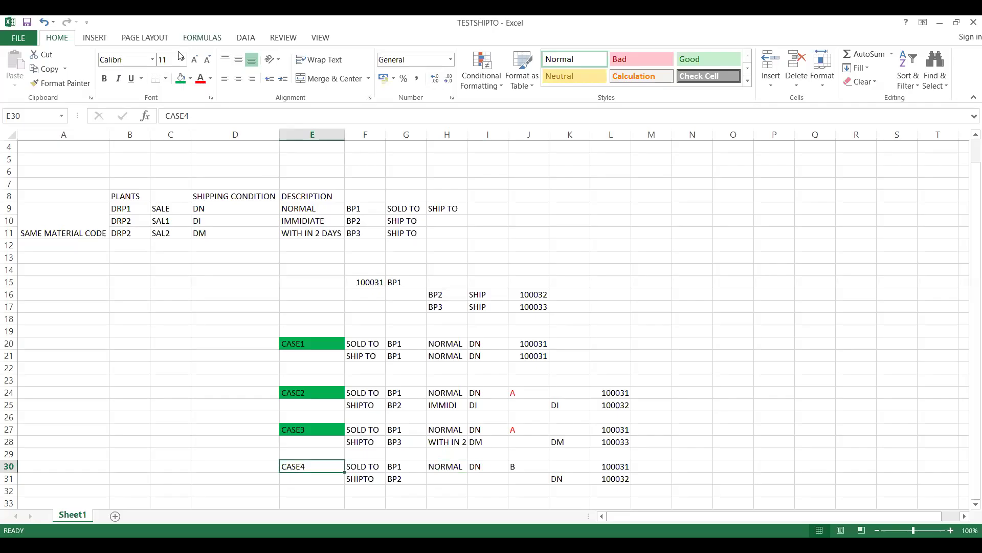
pyautogui.click(181, 78)
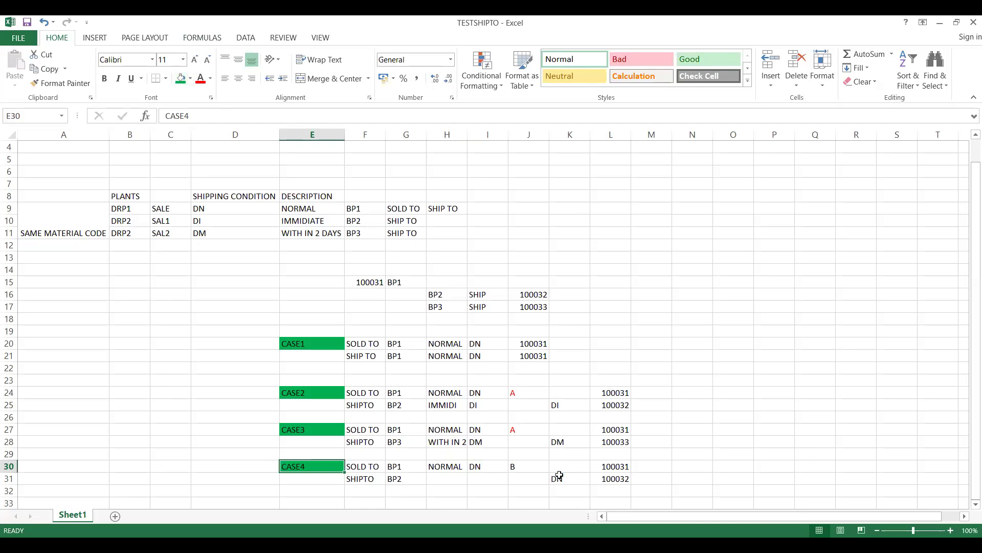
# Step: Enter the label CASE 5 in cell E33, below the CASE4 block
pyautogui.click(487, 465)
pyautogui.press('Down')
pyautogui.press('Down')
pyautogui.press('Down')
pyautogui.press('Down')
pyautogui.press('Down')
pyautogui.press('Down')
pyautogui.press('Down')
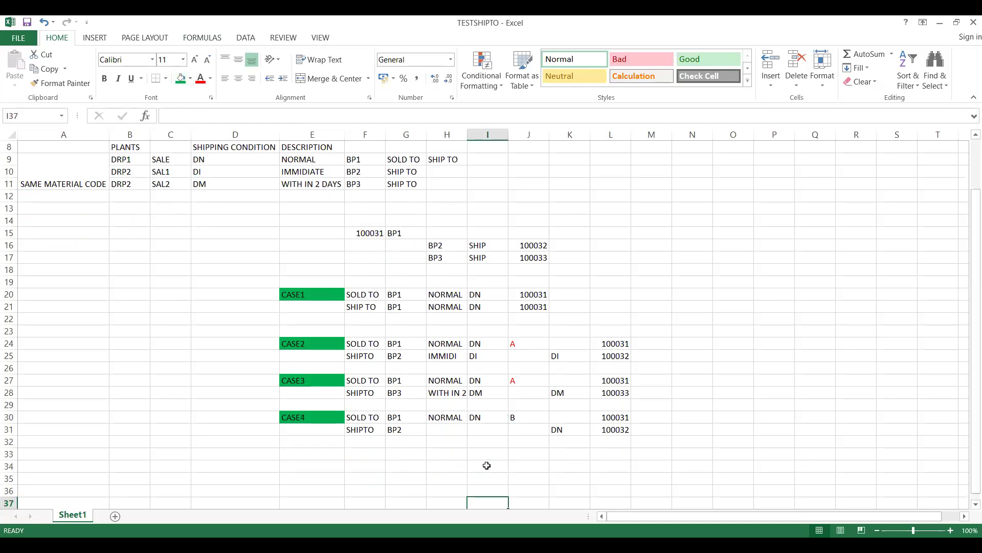
pyautogui.press('Left')
pyautogui.press('Left')
pyautogui.press('Left')
pyautogui.press('Left')
pyautogui.press('Left')
pyautogui.press('Up')
pyautogui.press('Up')
pyautogui.press('Up')
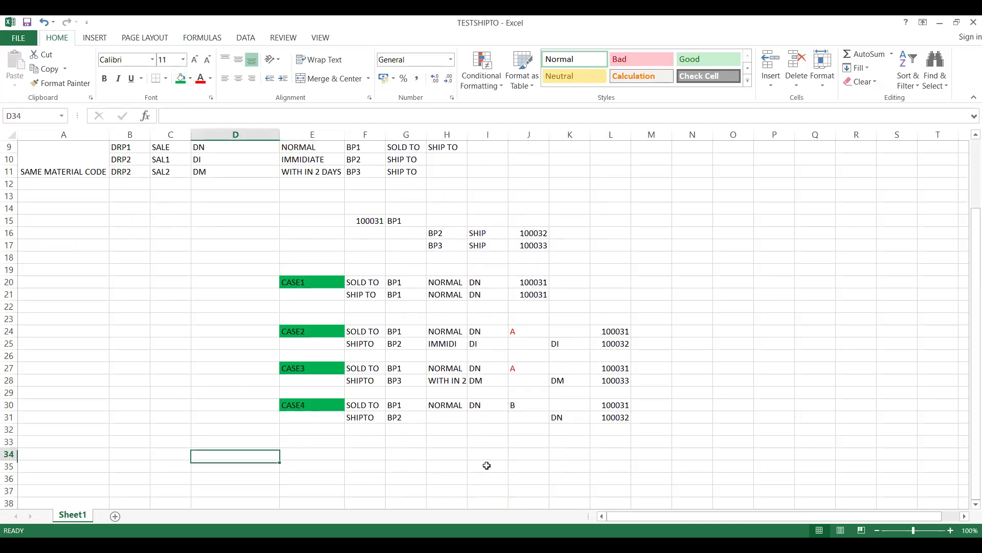
pyautogui.press('Right')
pyautogui.press('Up')
pyautogui.write('CASE ')
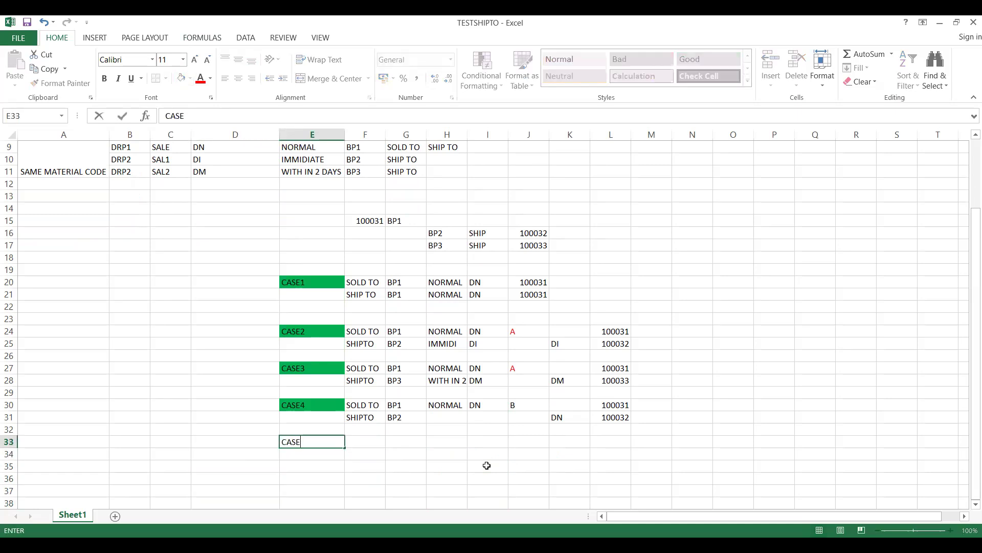
pyautogui.write('5')
pyautogui.press('Right')
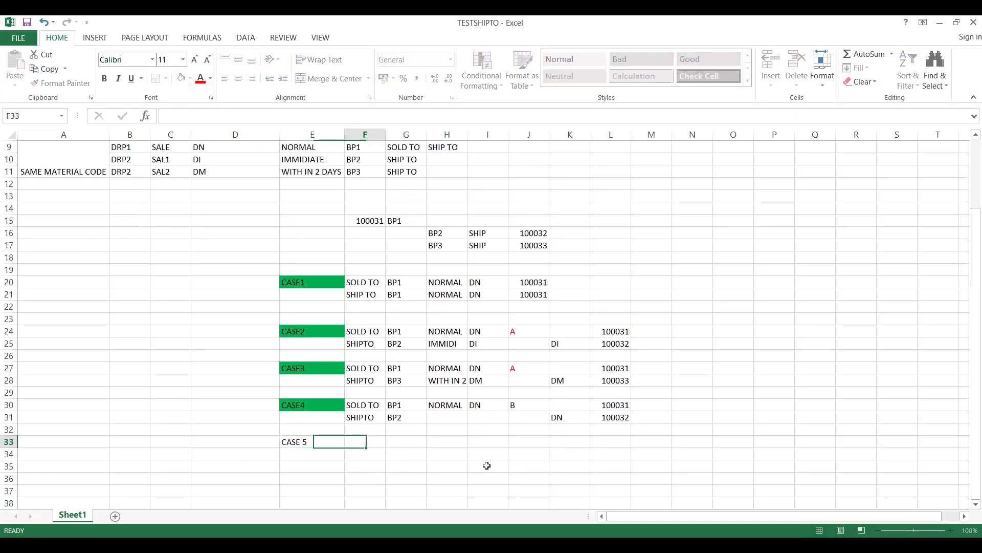
# Step: Copy the sold-to and ship-to rows of CASE2 and CASE3 (F24:L28) to cell F33, beside CASE 5
pyautogui.write('S')
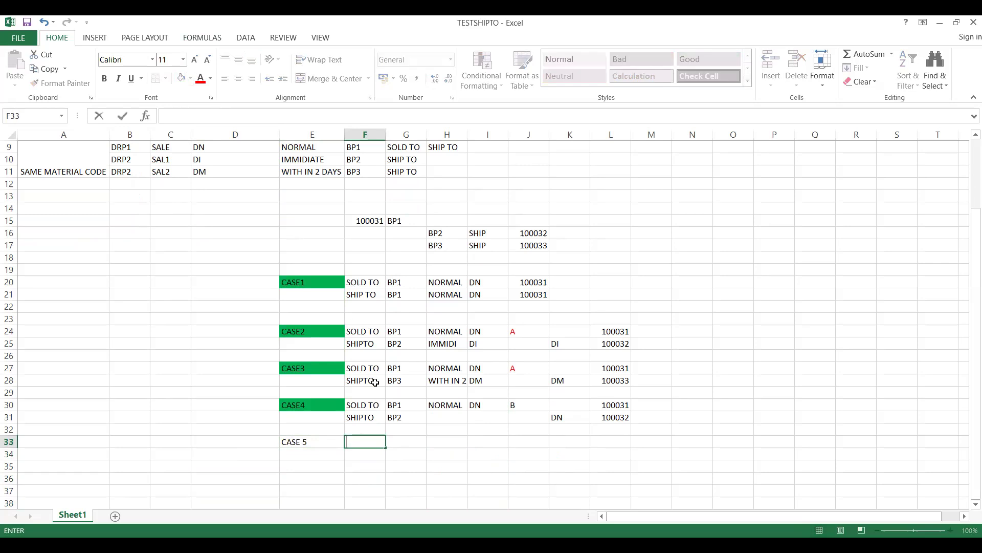
pyautogui.click(360, 333)
pyautogui.hotkey('shift', 'Down')
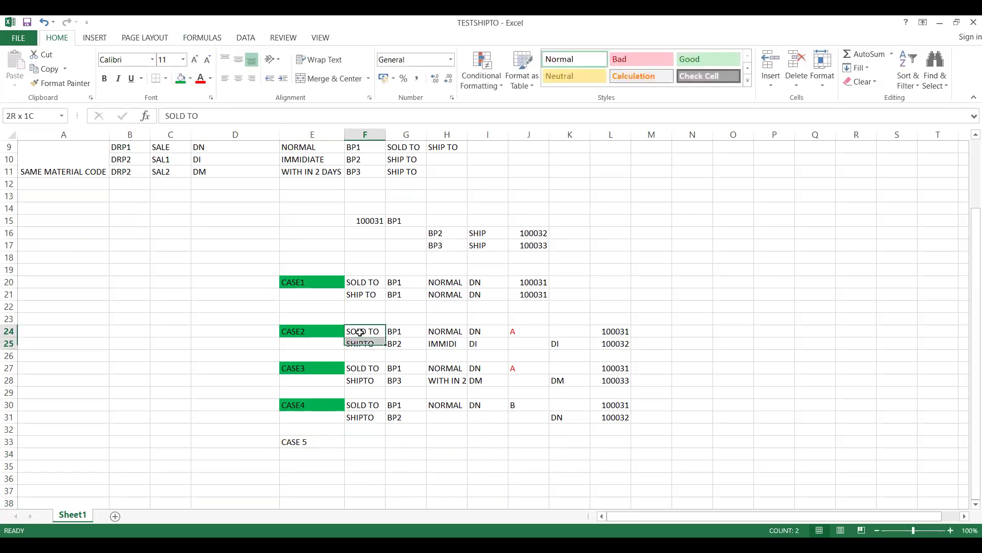
pyautogui.hotkey('shift', 'Down')
pyautogui.hotkey('shift', 'Down')
pyautogui.hotkey('shift', 'Down')
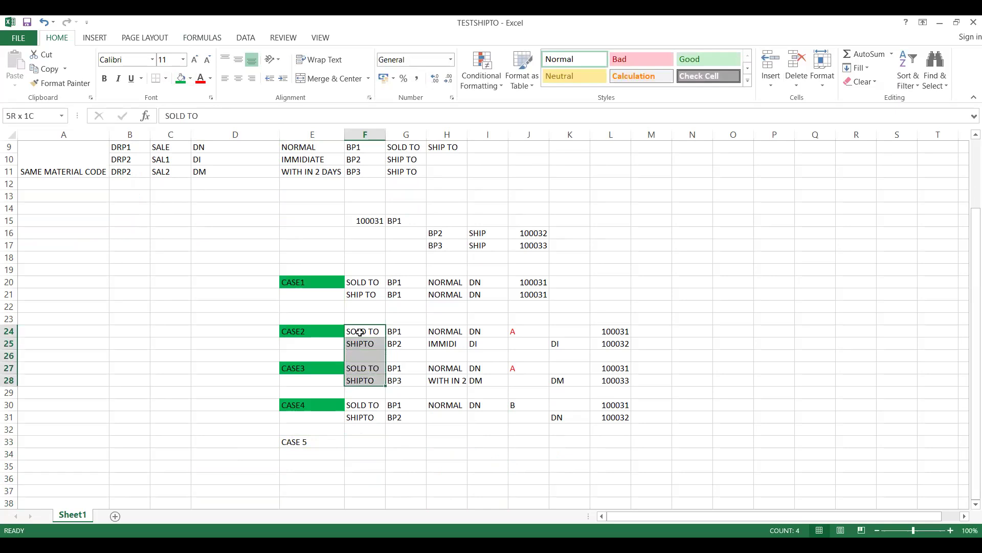
pyautogui.hotkey('shift', 'Right')
pyautogui.hotkey('shift', 'Right')
pyautogui.hotkey('shift', 'Right')
pyautogui.hotkey('shift', 'Right')
pyautogui.hotkey('shift', 'Right')
pyautogui.hotkey('shift', 'Right')
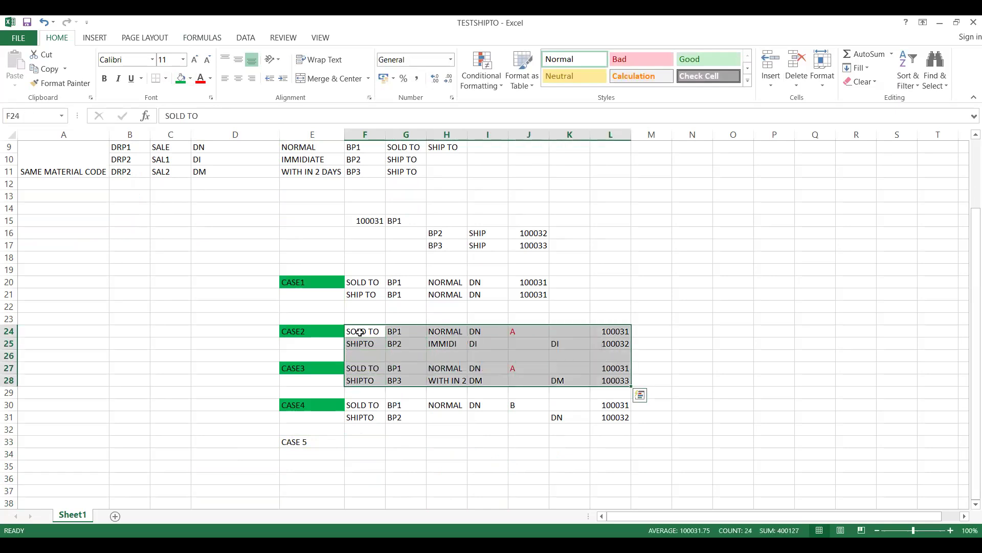
pyautogui.hotkey('ctrl', 'c')
pyautogui.click(372, 440)
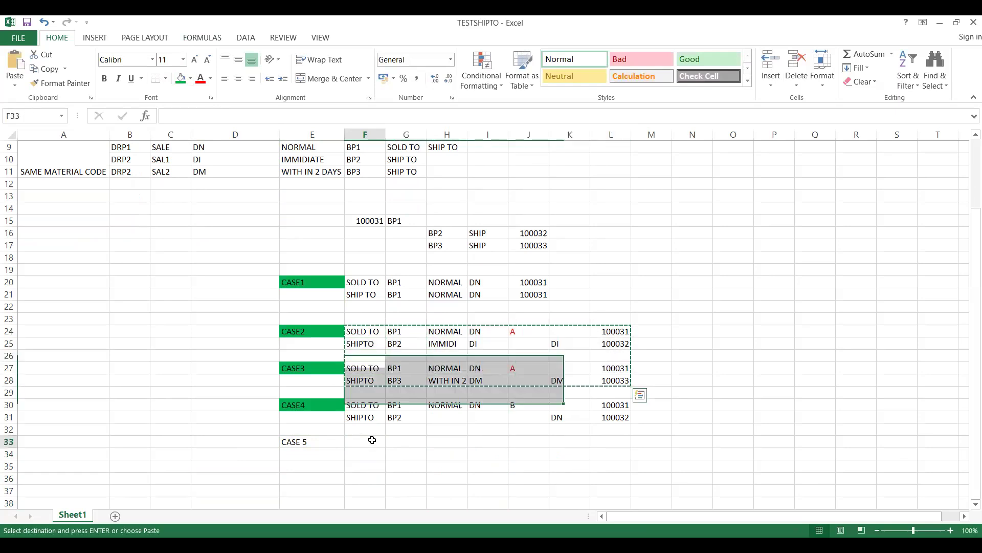
pyautogui.hotkey('ctrl', 'v')
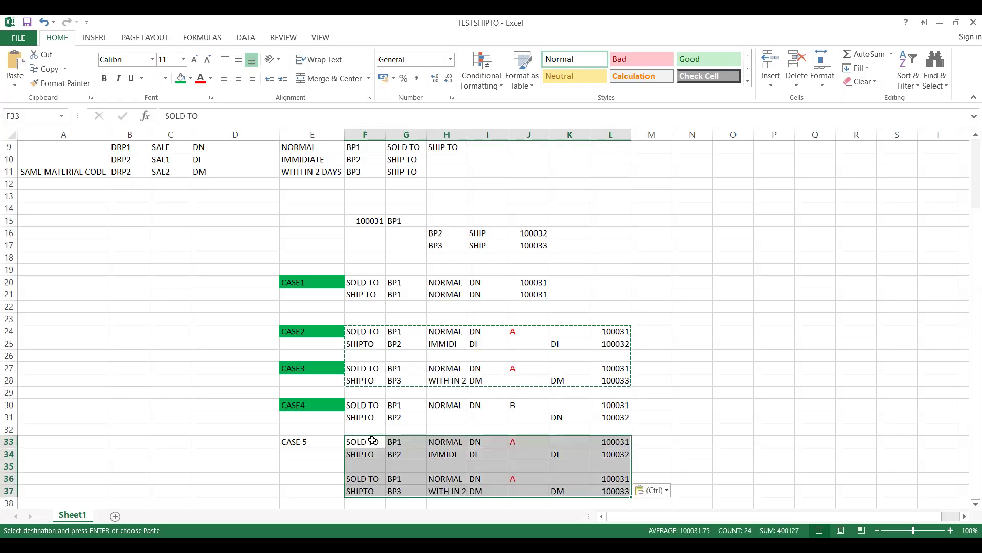
# Step: Enter the note SHIPPING CONDITIONS FROM DOC TYPE in cell O33, in the CASE 5 row
pyautogui.click(307, 440)
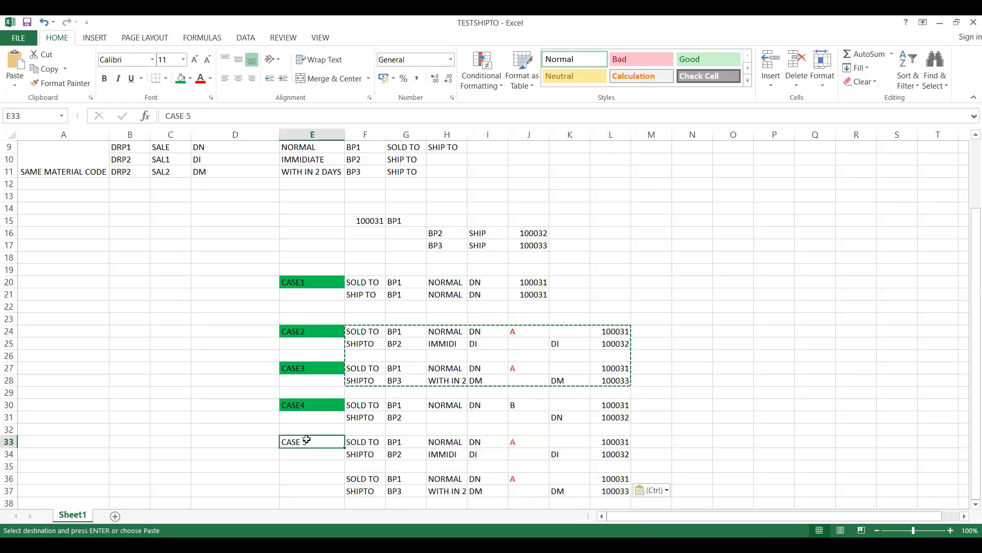
pyautogui.click(236, 443)
pyautogui.click(715, 443)
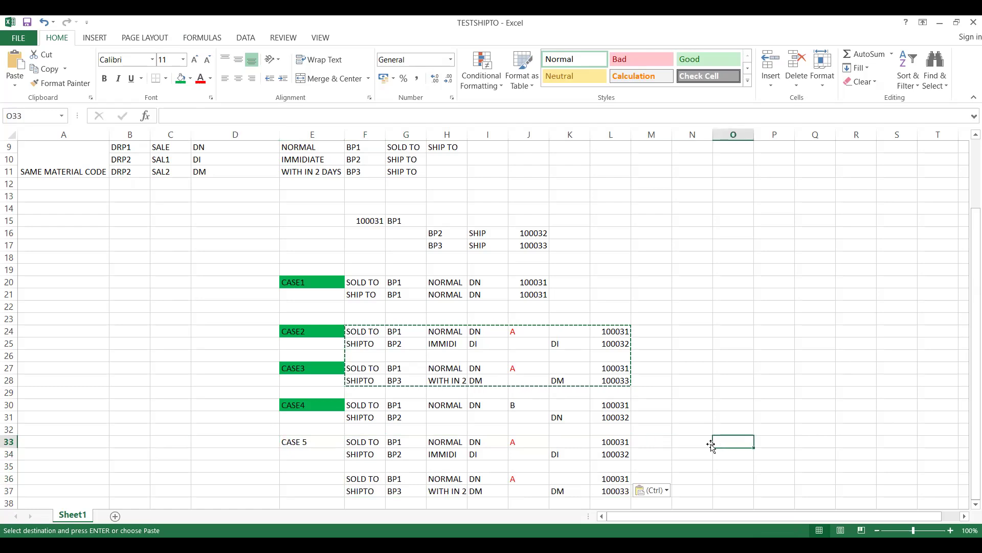
pyautogui.write('SHIPP')
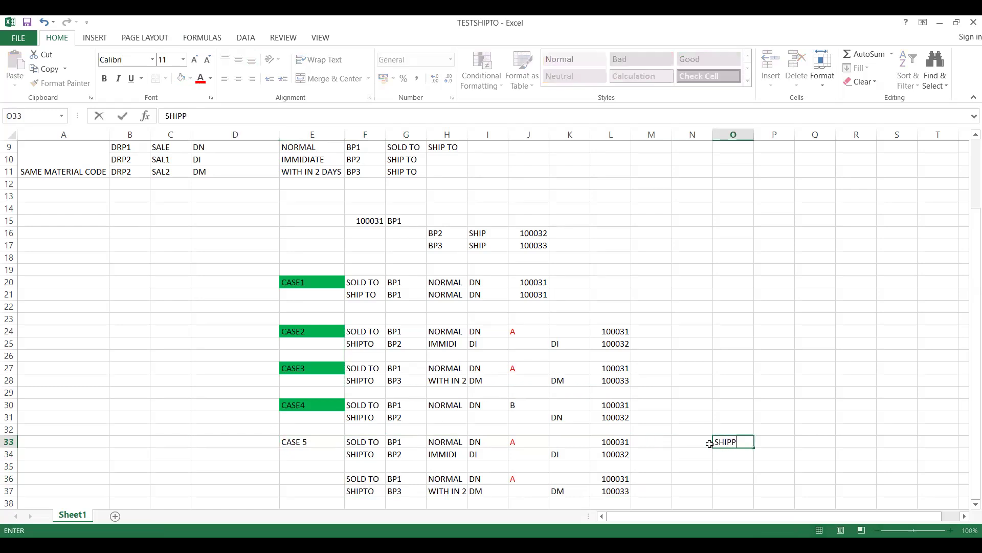
pyautogui.write('ING CONDITION ')
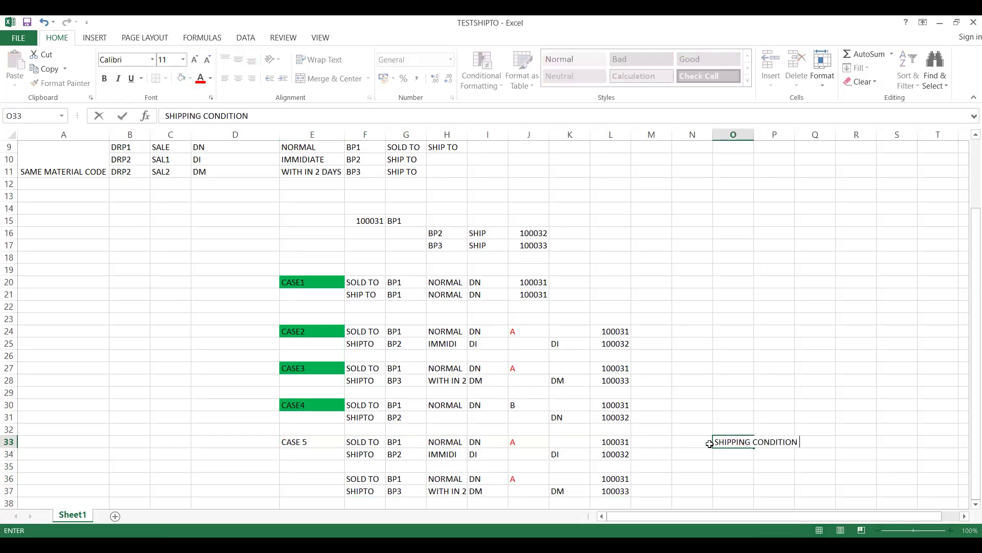
pyautogui.write('S FROM DOC TYPE')
pyautogui.press('Return')
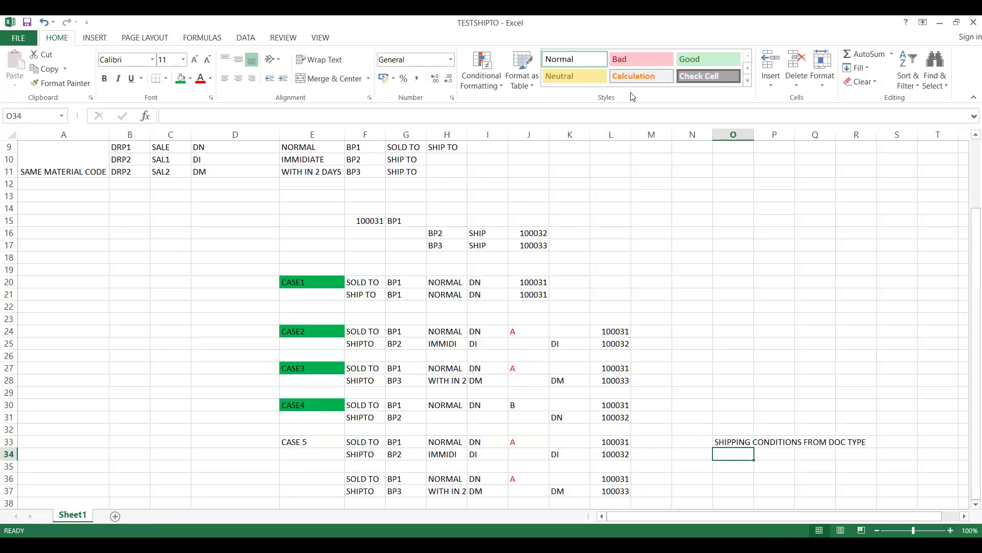
# Step: Switch to SAP and open the details of sales document type DOR1 in transaction VOV8
pyautogui.hotkey('alt', 'Tab')
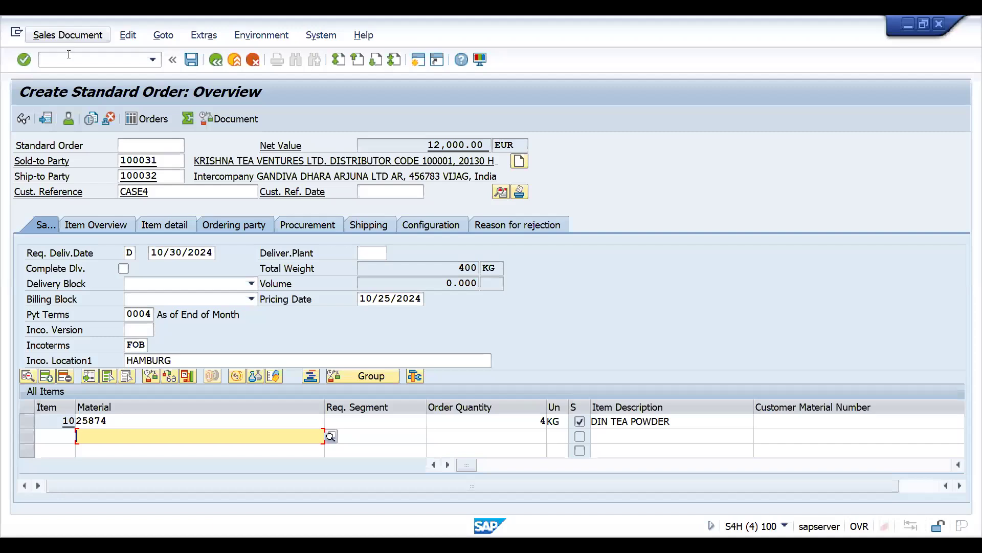
pyautogui.click(69, 57)
pyautogui.write('/NVOV')
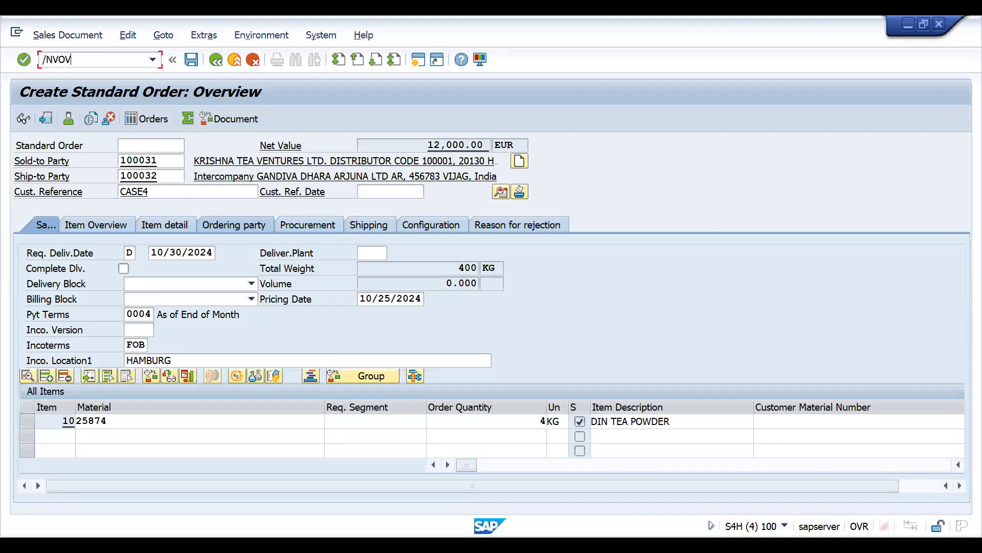
pyautogui.write('8')
pyautogui.press('Return')
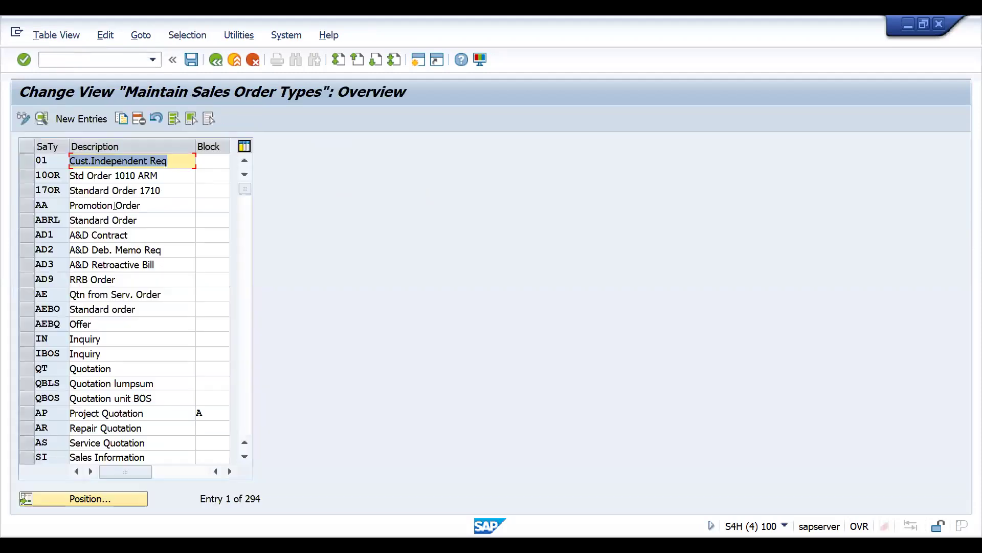
pyautogui.click(101, 496)
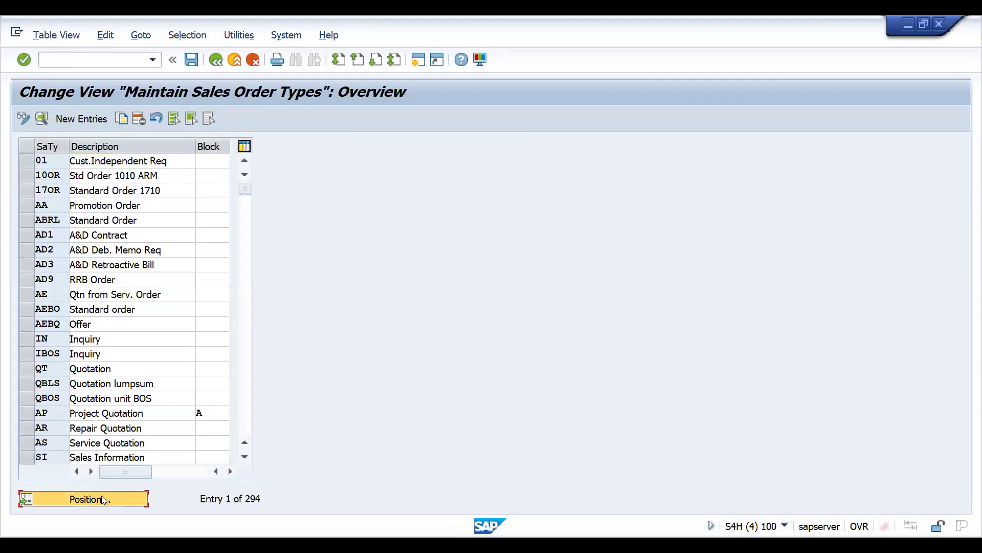
pyautogui.write('DOR1')
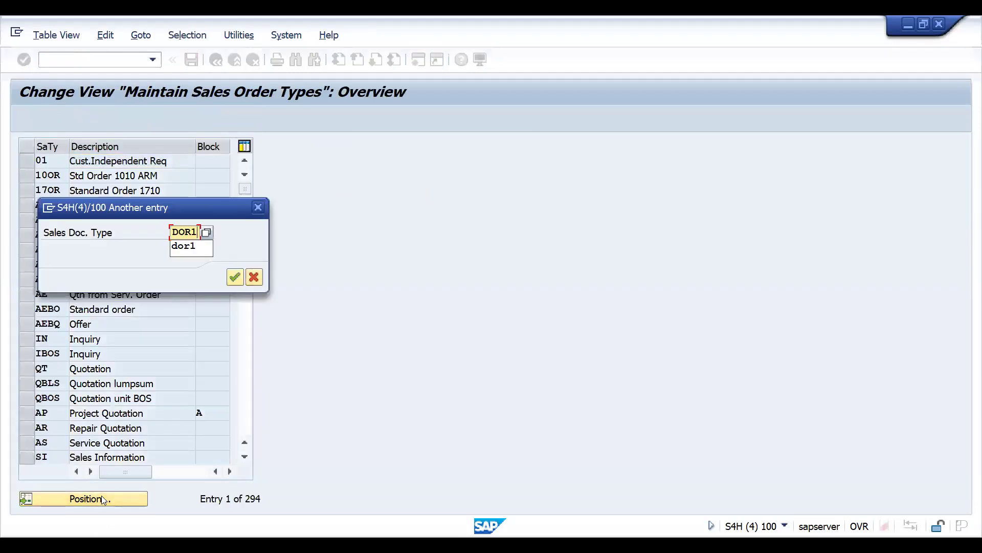
pyautogui.press('Return')
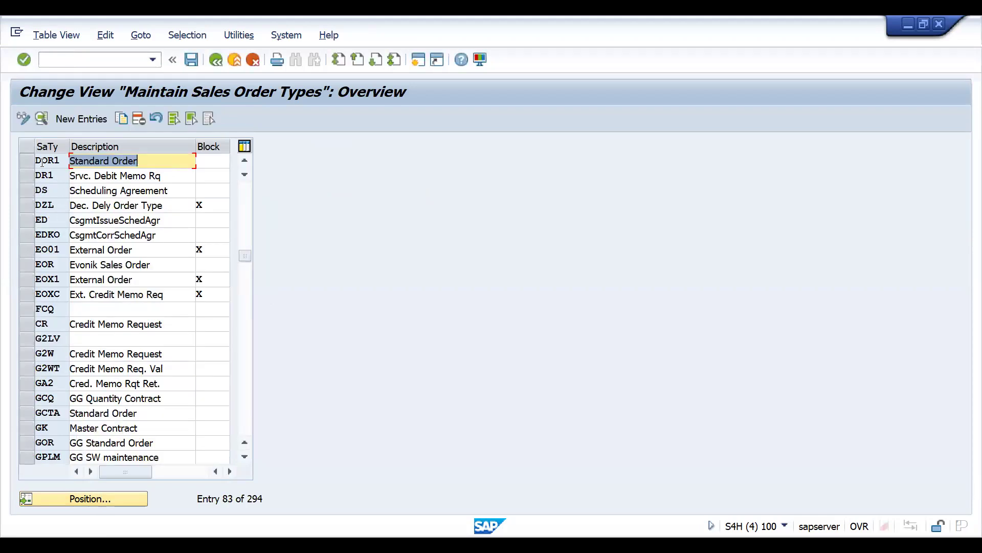
pyautogui.doubleClick(43, 167)
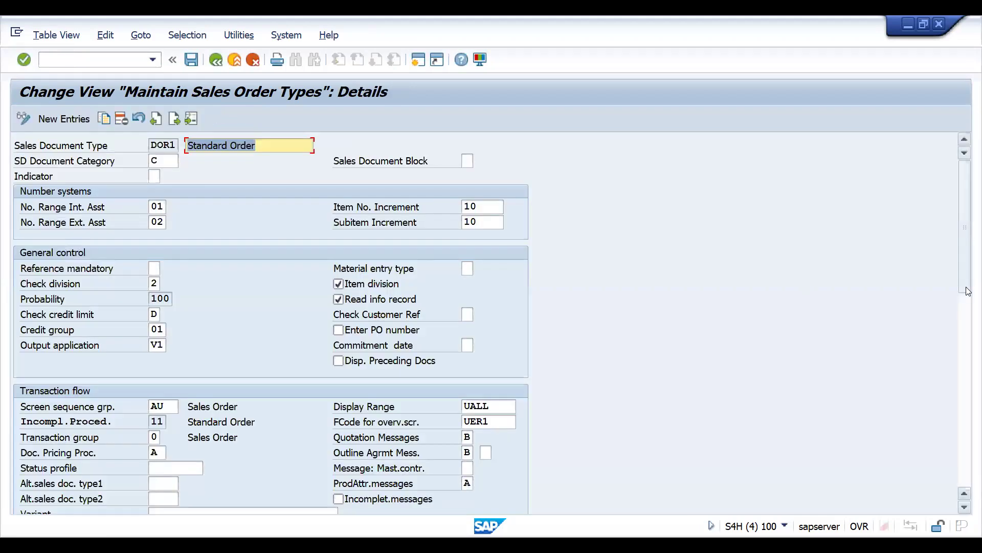
# Step: Set the shipping conditions of DOR1 to Y1 (TM Outbound Road) and save the customizing change
pyautogui.moveTo(968, 291); pyautogui.dragTo(968, 453)
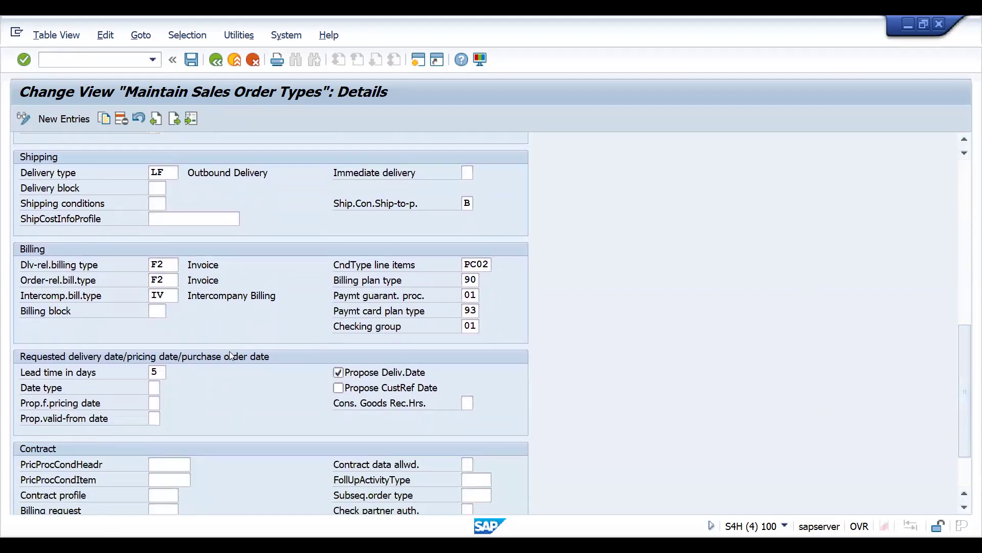
pyautogui.click(156, 203)
pyautogui.click(172, 204)
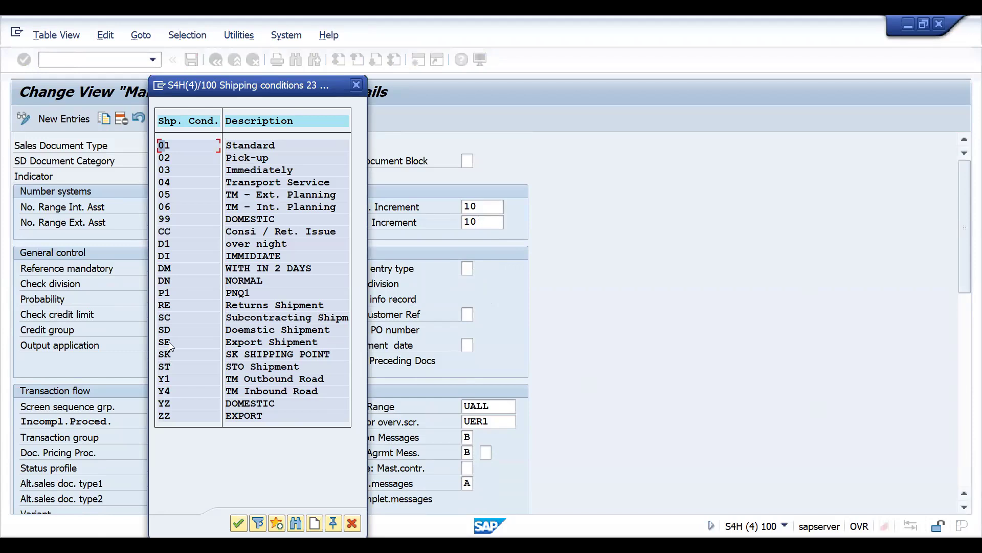
pyautogui.click(164, 380)
pyautogui.press('Return')
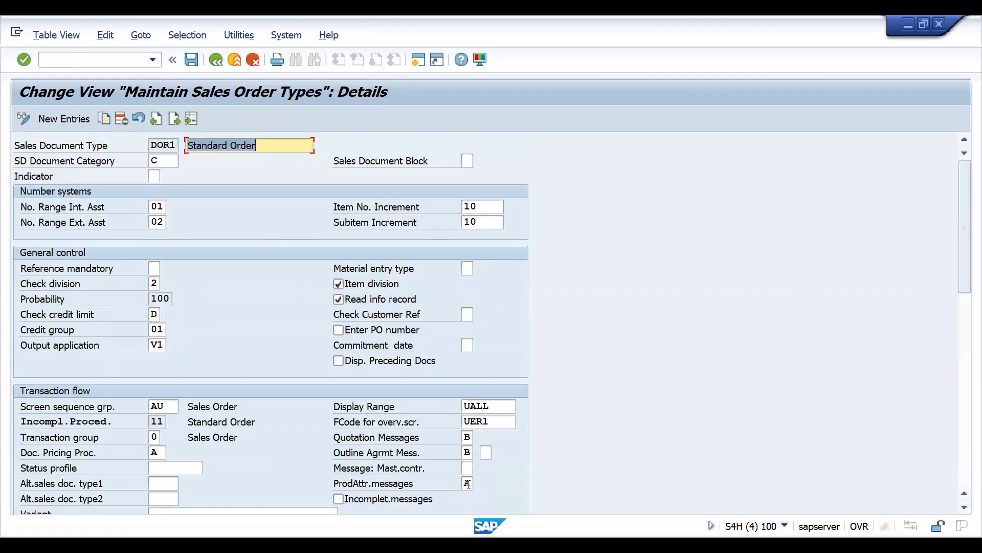
pyautogui.click(192, 60)
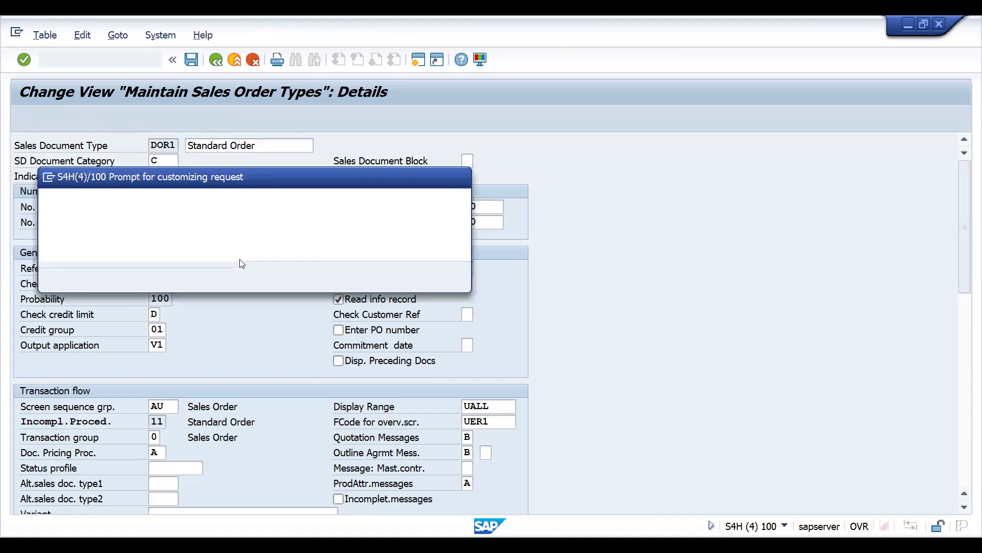
pyautogui.press('Return')
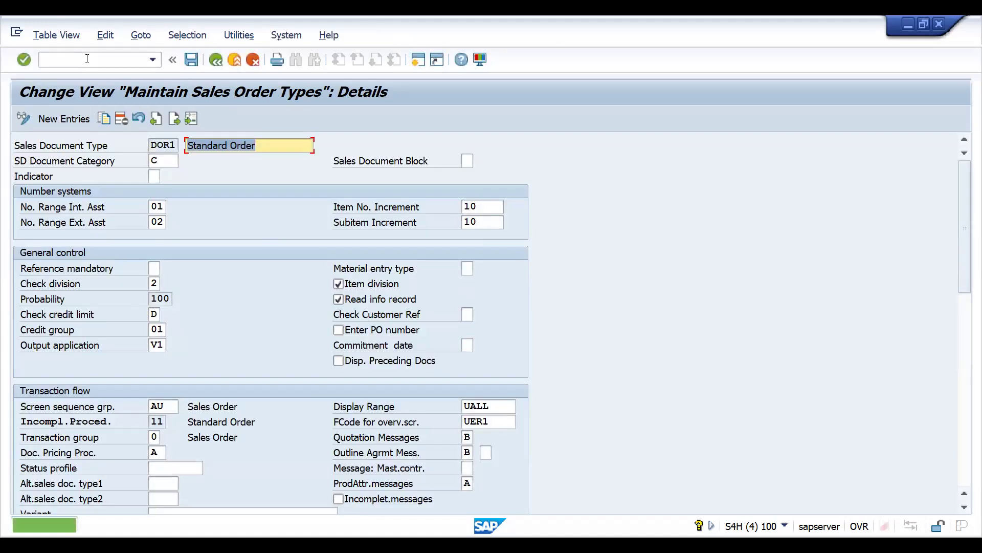
pyautogui.moveTo(965, 271); pyautogui.dragTo(966, 398)
pyautogui.click(152, 313)
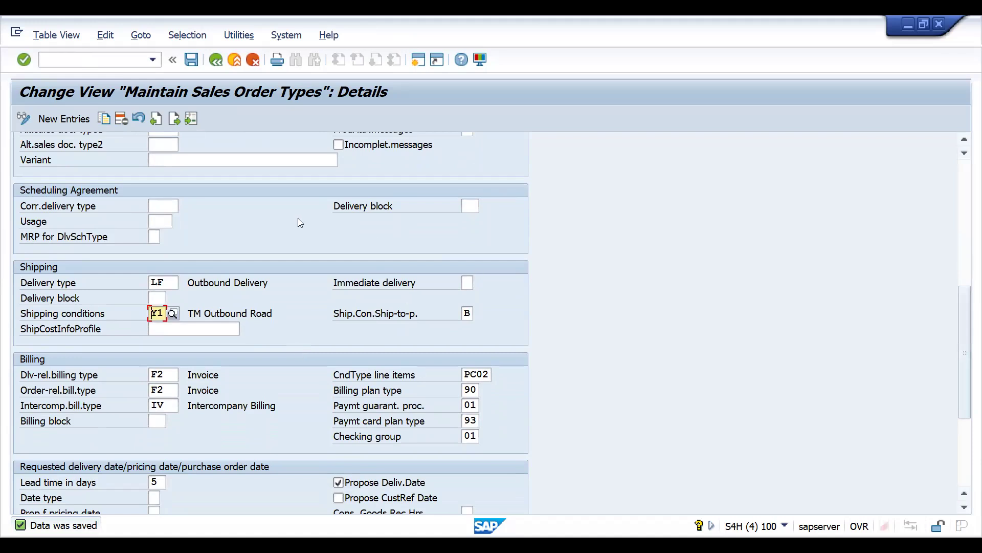
# Step: Start a DOR1 sales order in transaction VA01 and choose GANDIVA DHARA ARJUNA LTD as the ship-to party
pyautogui.click(98, 58)
pyautogui.write('/NVA01')
pyautogui.press('Return')
pyautogui.press('Return')
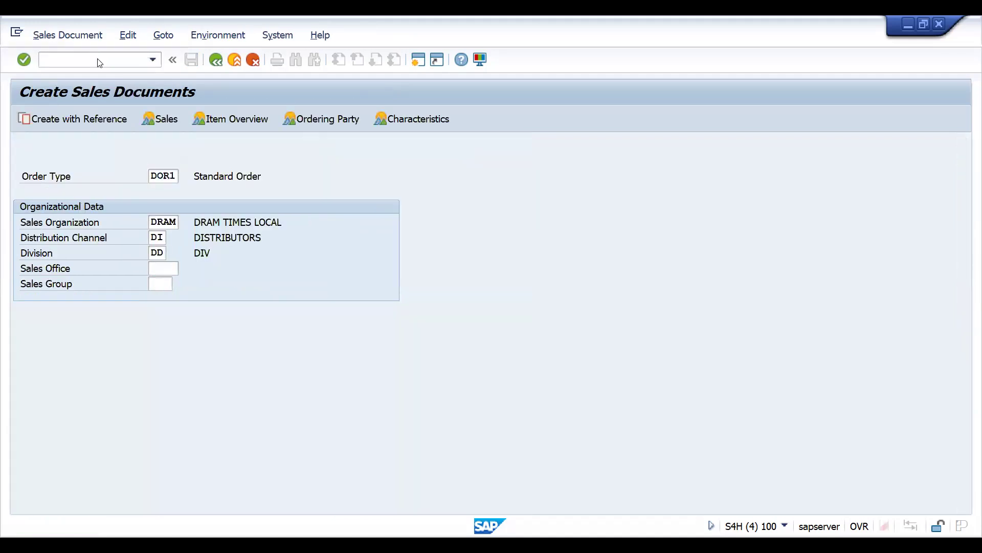
pyautogui.press('Return')
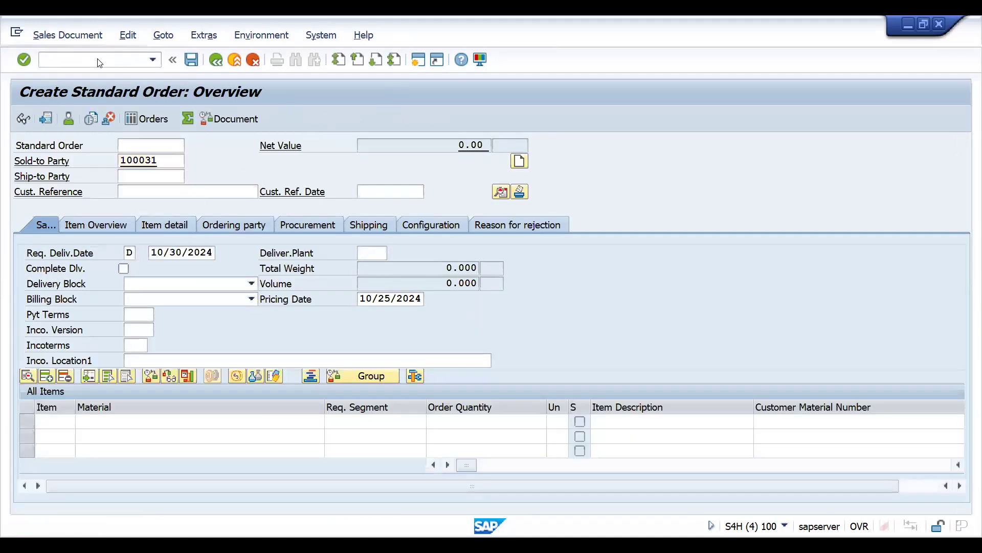
pyautogui.press('Return')
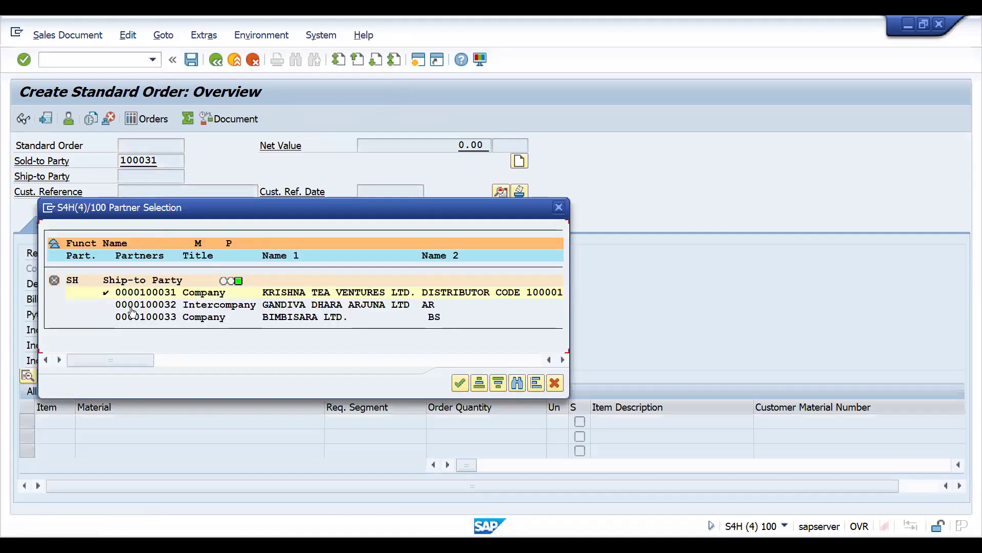
pyautogui.doubleClick(132, 307)
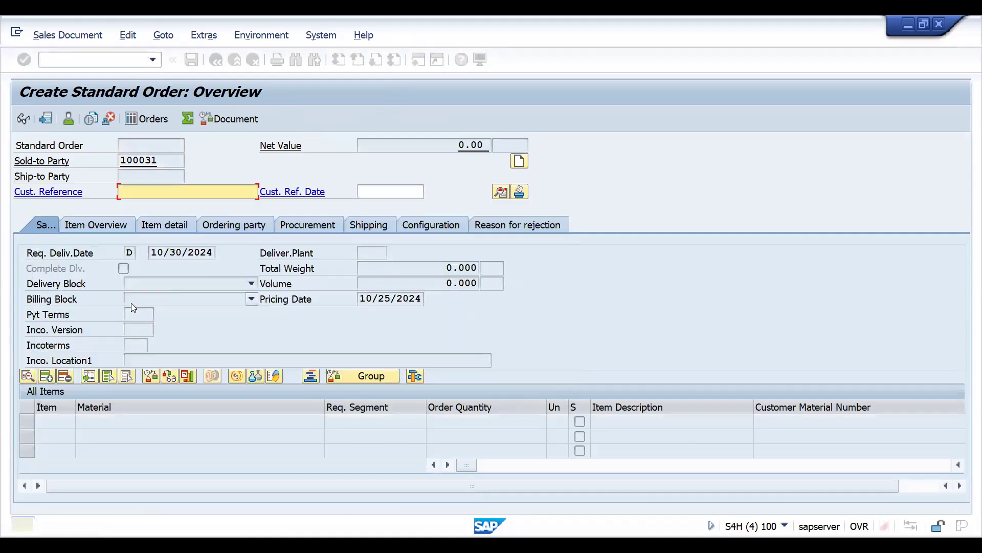
# Step: Enter the customer reference CASE5 and add material 25874 with an order quantity of 2 KG
pyautogui.press('Down')
pyautogui.press('Return')
pyautogui.press('BackSpace')
pyautogui.write('5')
pyautogui.press('Return')
pyautogui.press('Down')
pyautogui.press('Return')
pyautogui.press('Tab')
pyautogui.press('Tab')
pyautogui.write('2')
pyautogui.press('Return')
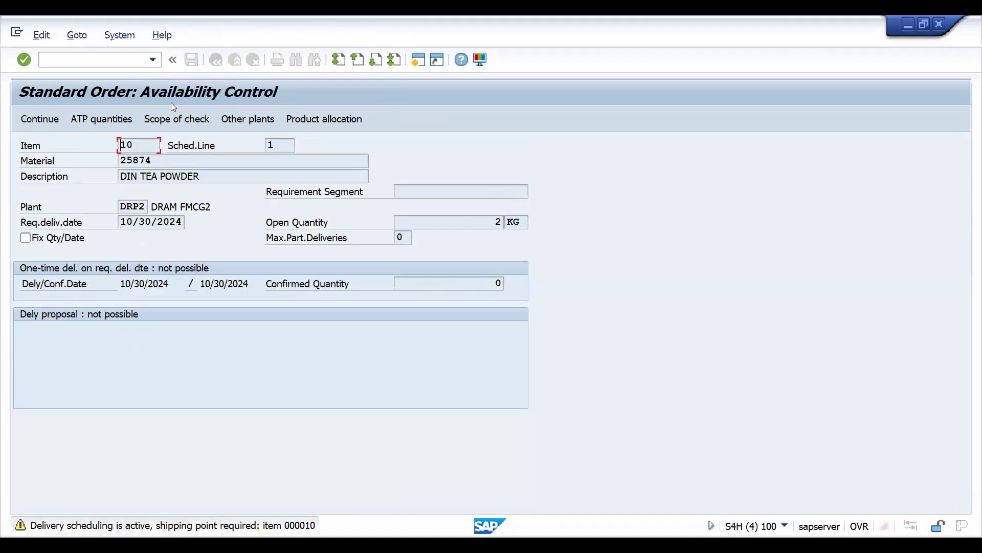
# Step: Continue past the availability control and check the shipping condition in the order's header shipping data
pyautogui.click(55, 115)
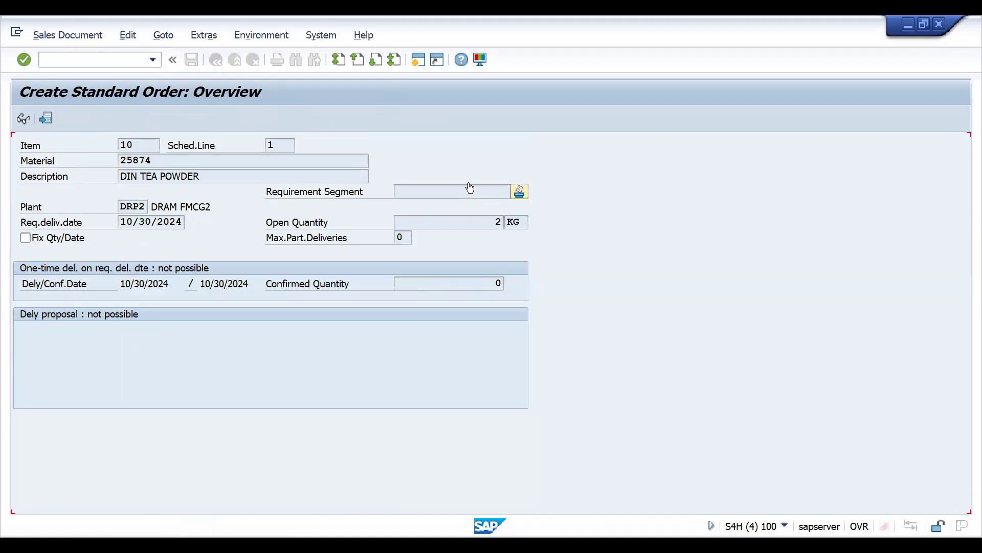
pyautogui.click(501, 191)
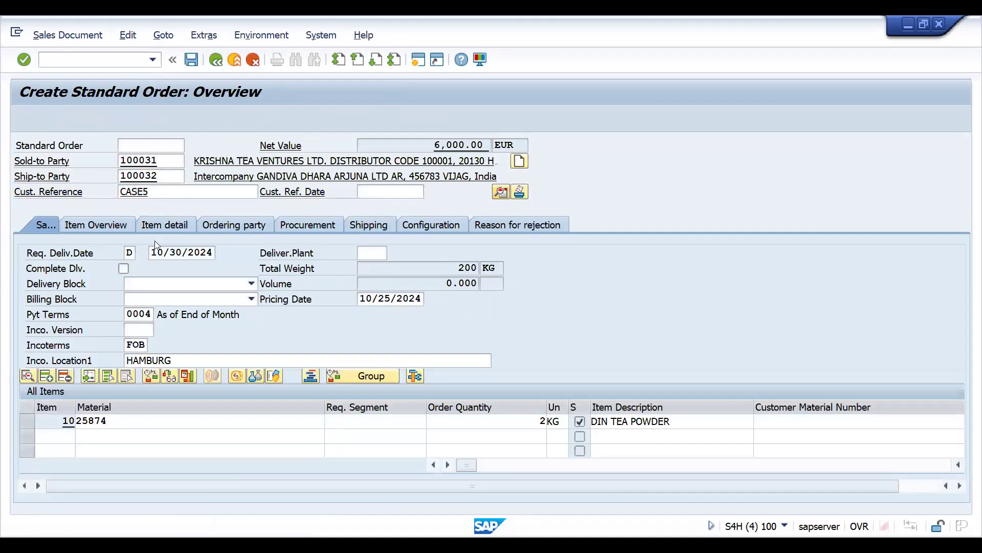
pyautogui.click(102, 193)
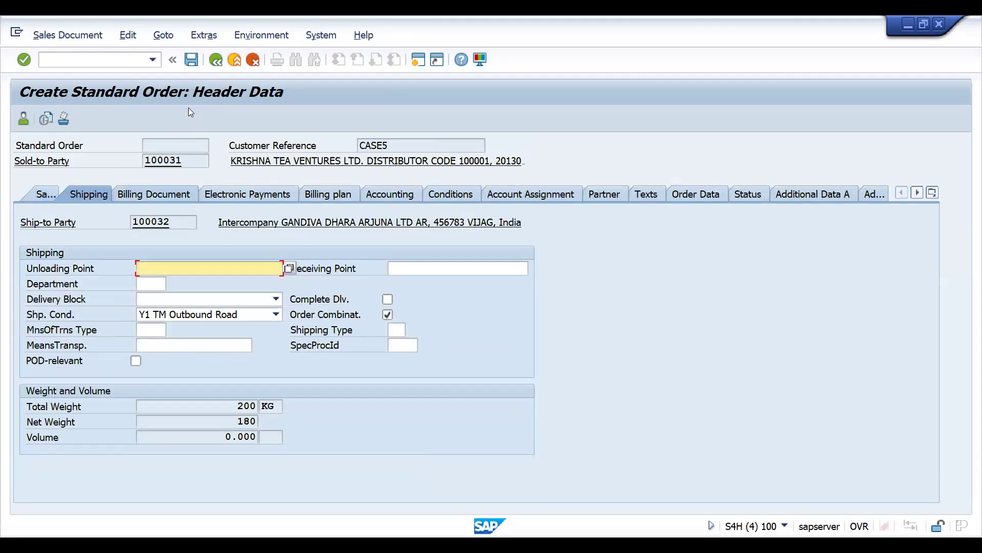
# Step: Leave the unsaved order and reopen the details of sales document type DOR1 in transaction VOV8
pyautogui.click(85, 57)
pyautogui.write('/NV0')
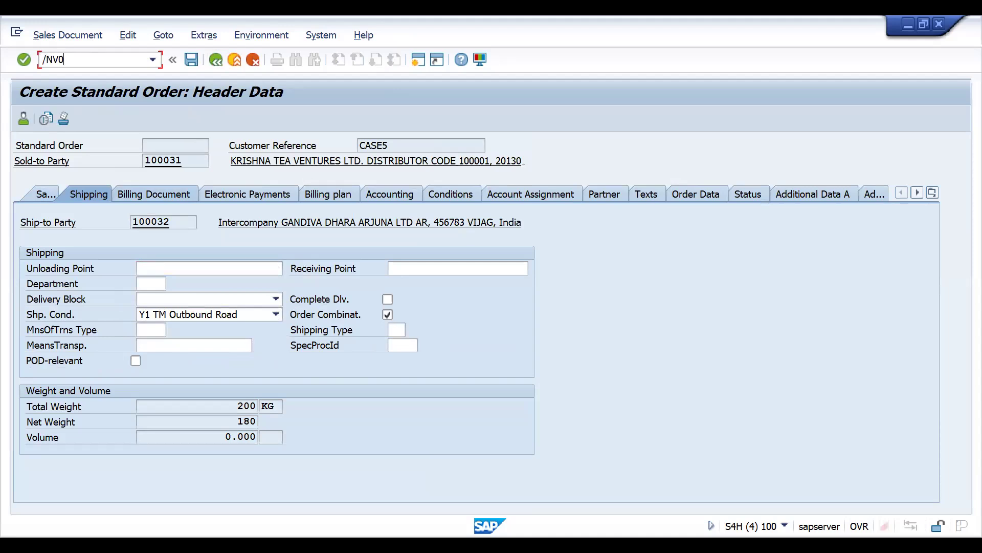
pyautogui.write('8')
pyautogui.press('Return')
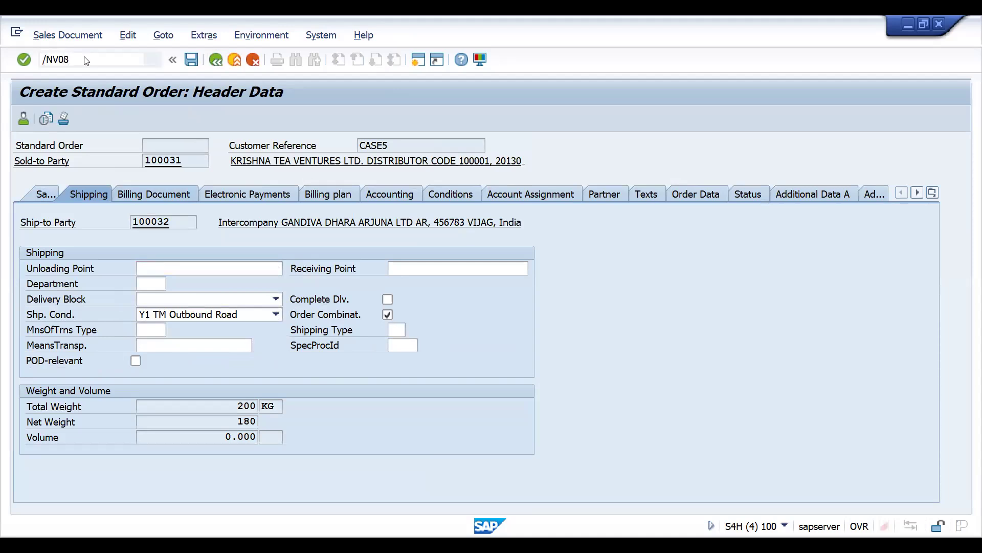
pyautogui.write('/NVOV')
pyautogui.press('Return')
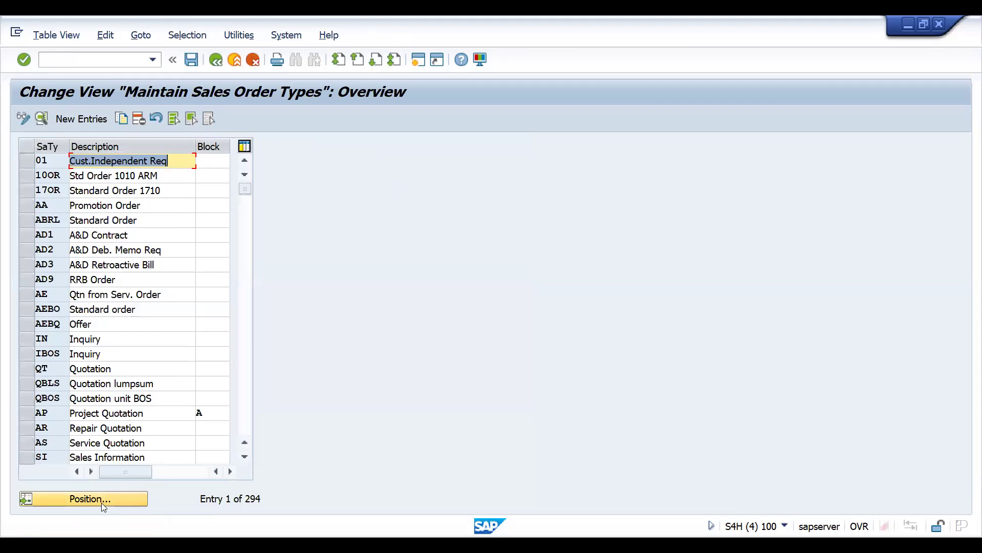
pyautogui.click(101, 502)
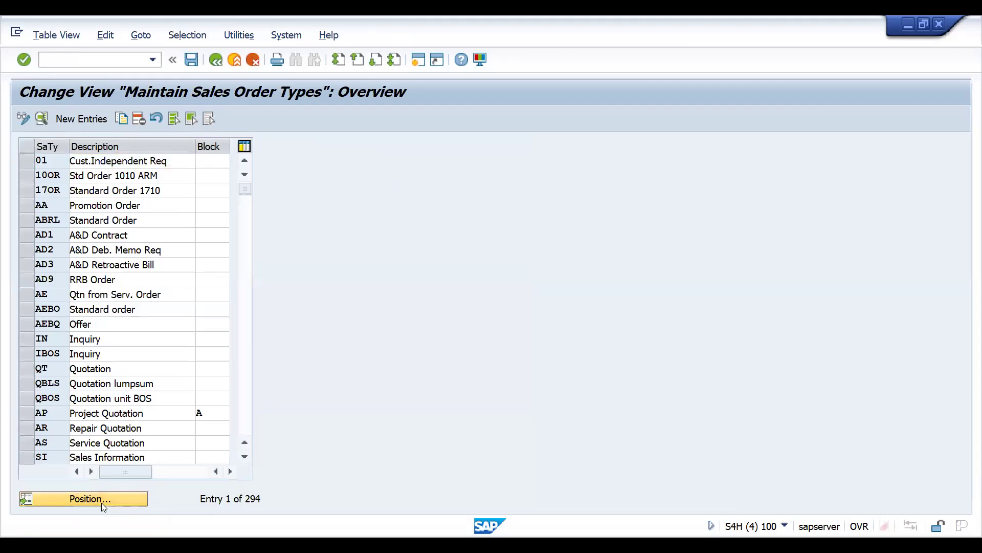
pyautogui.write('DOR1')
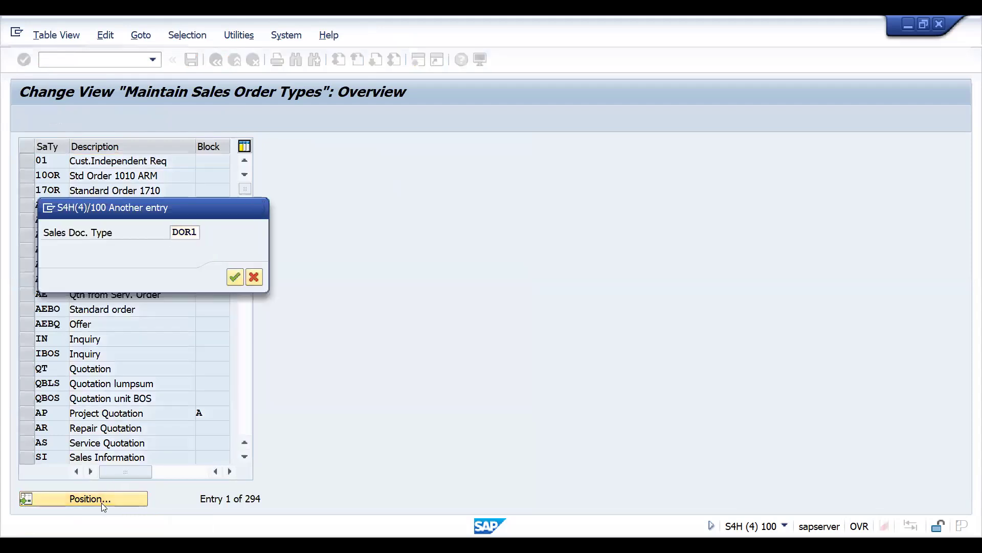
pyautogui.press('Return')
pyautogui.doubleClick(64, 156)
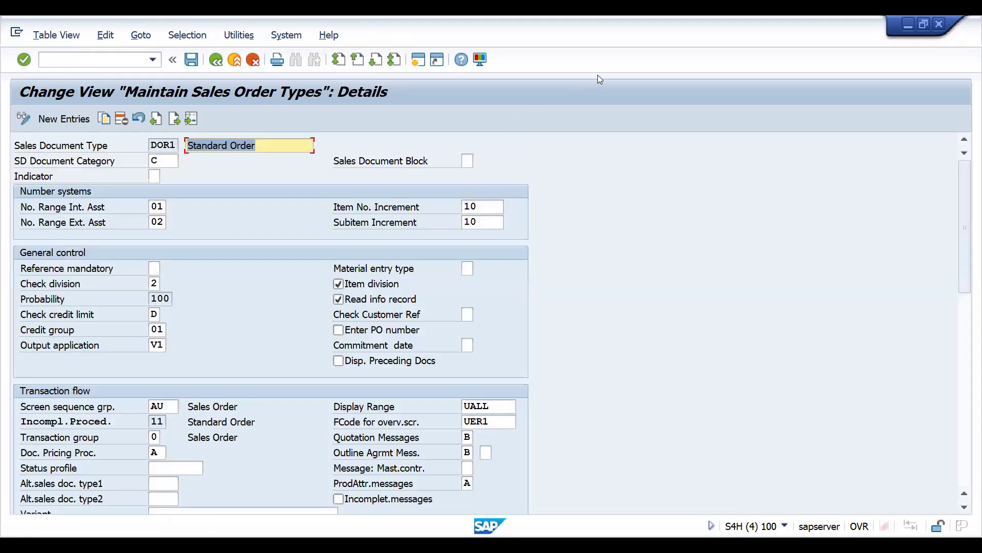
pyautogui.hotkey('alt', 'Tab')
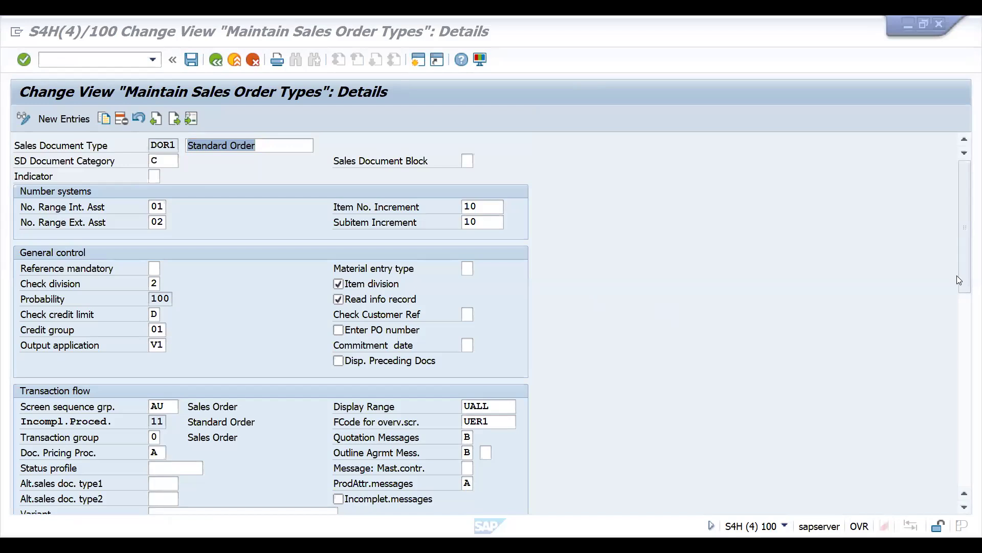
# Step: Set Ship.Con.Ship-to-p. to A for DOR1 and save the customizing change
pyautogui.moveTo(962, 277); pyautogui.dragTo(955, 411)
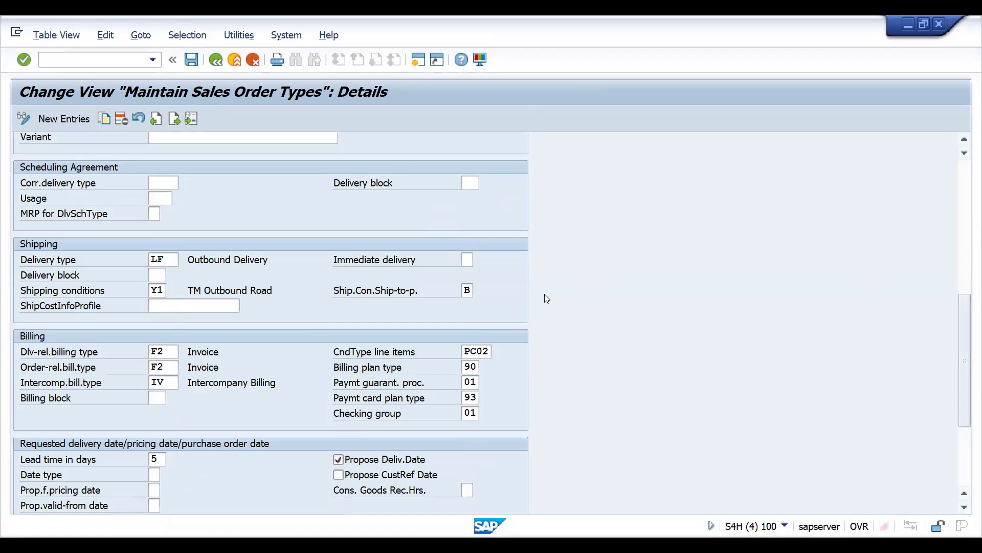
pyautogui.click(464, 290)
pyautogui.press('Return')
pyautogui.hotkey('ctrl', 's')
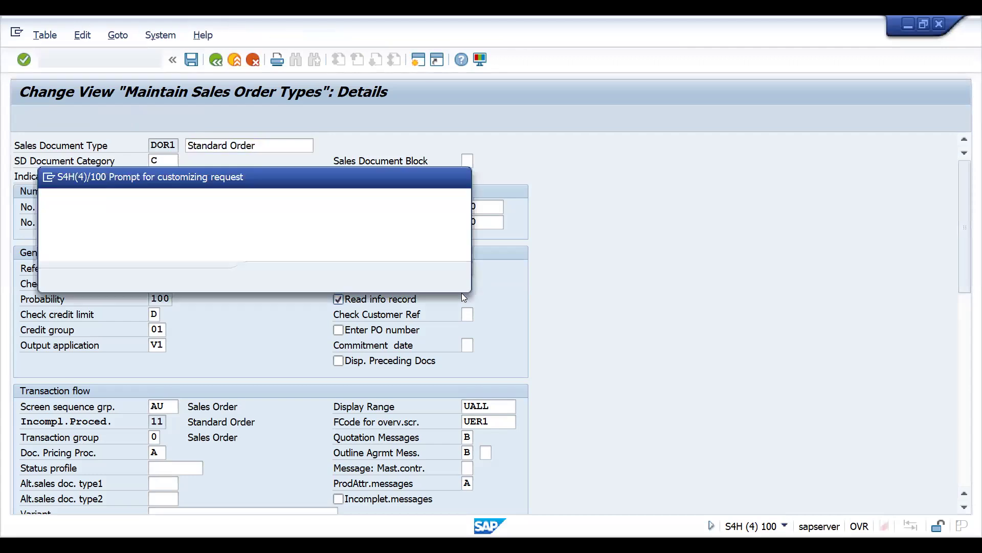
pyautogui.press('Return')
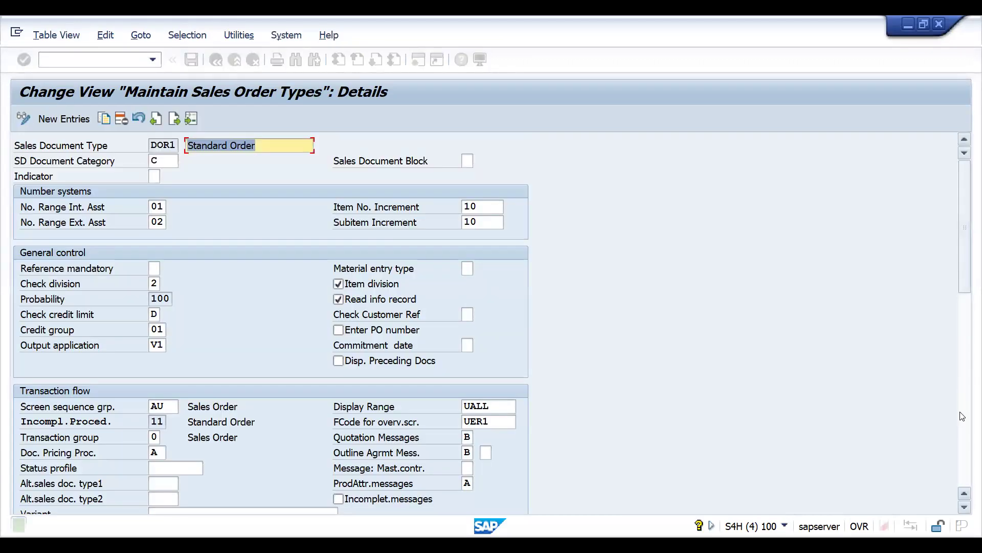
pyautogui.click(961, 417)
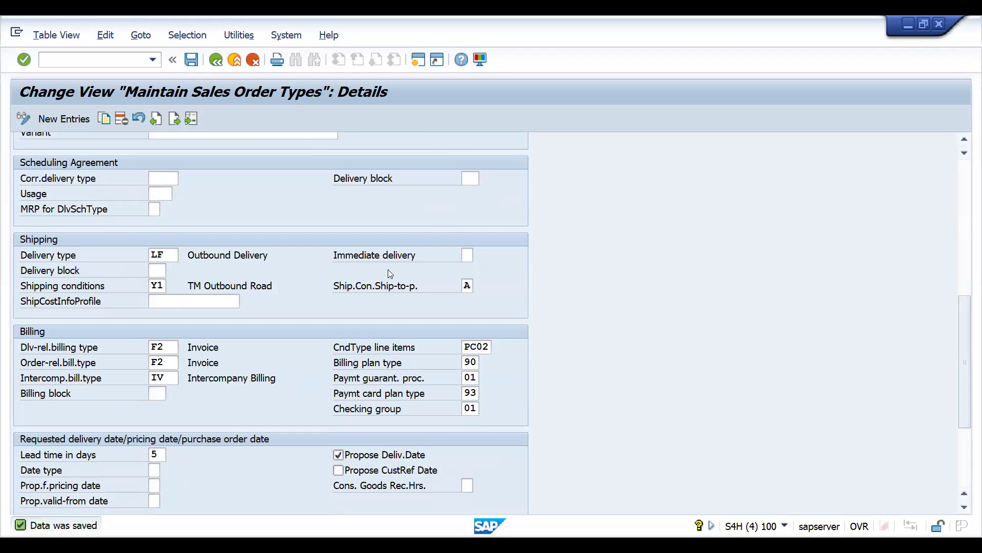
# Step: Start another DOR1 sales order in transaction VA01, again with GANDIVA DHARA ARJUNA LTD as the ship-to party
pyautogui.write('/nvov8')
pyautogui.press('Return')
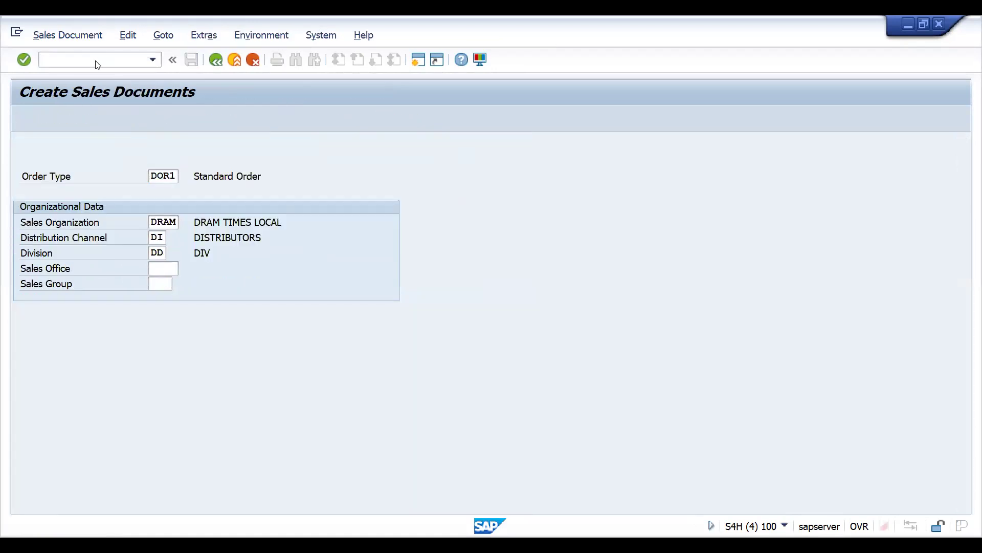
pyautogui.press('Return')
pyautogui.press('space')
pyautogui.press('Down')
pyautogui.press('Return')
pyautogui.press('Return')
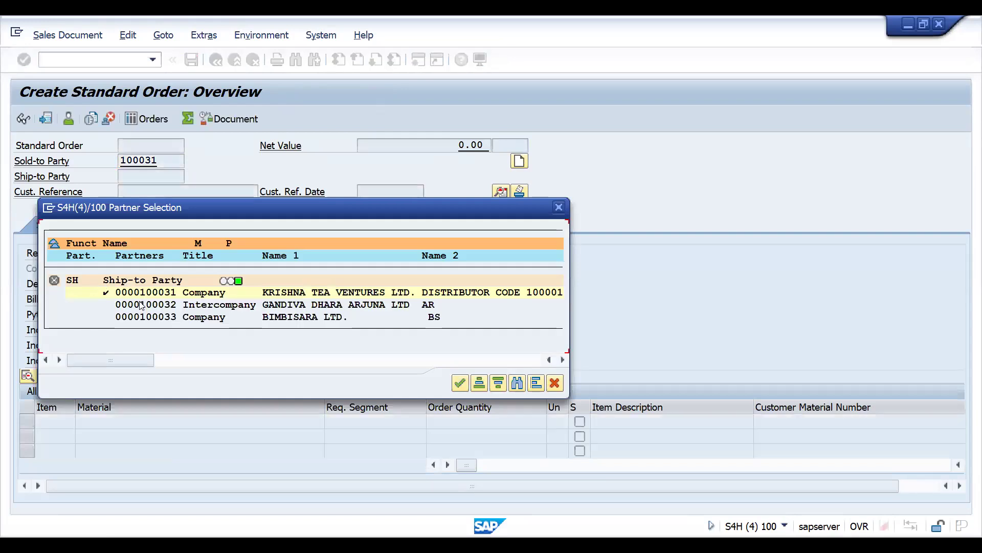
pyautogui.press('Return')
# Step: Choose GANDIVA DHARA ARJUNA LTD as the order's ship-to party and enter material 25874 with an order quantity of 3
pyautogui.press('space')
pyautogui.press('Down')
pyautogui.press('Return')
pyautogui.press('Return')
pyautogui.press('space')
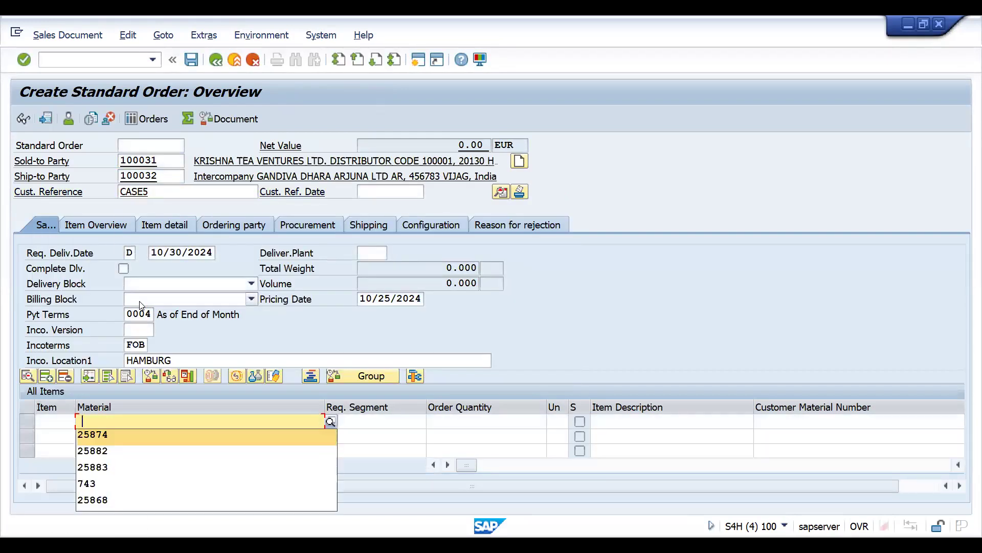
pyautogui.press('Down')
pyautogui.press('Return')
pyautogui.press('Tab')
pyautogui.press('Tab')
pyautogui.write('3')
pyautogui.press('Return')
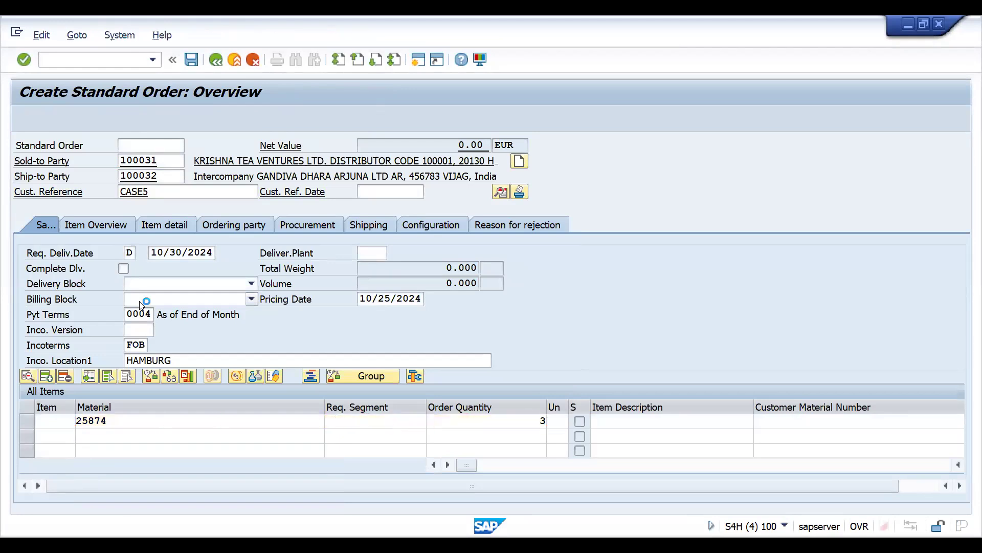
# Step: Continue past the availability control, check the shipping condition in the order's header shipping data, and return to the order overview
pyautogui.click(41, 118)
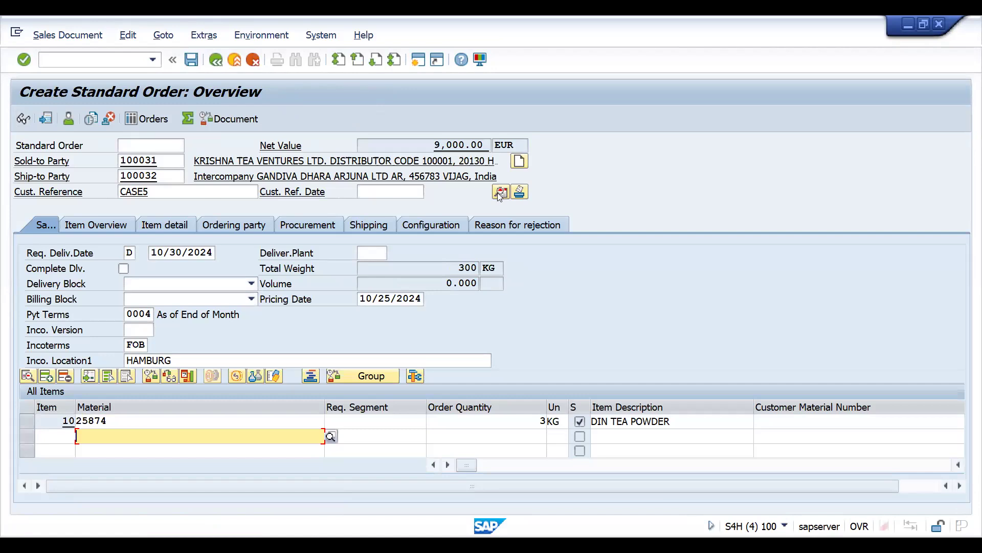
pyautogui.click(501, 193)
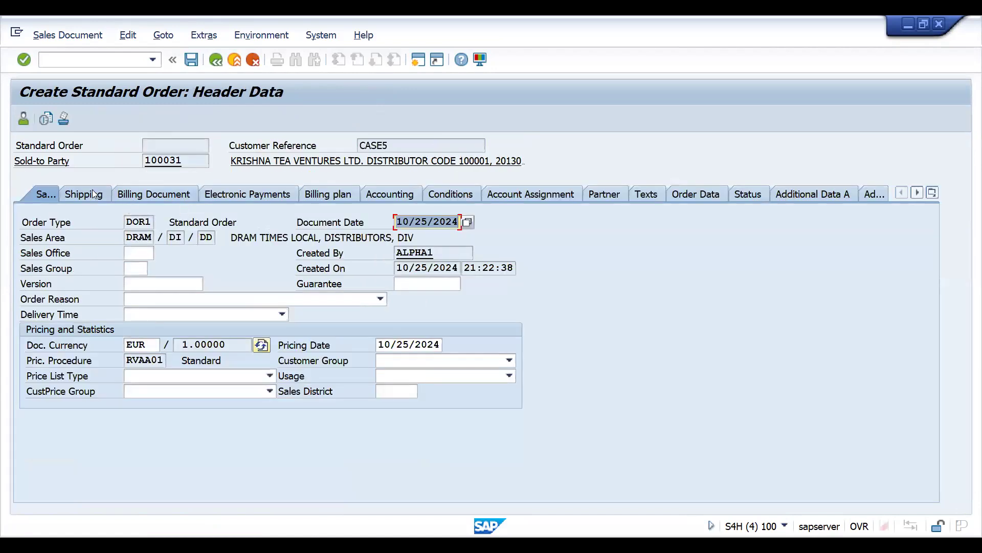
pyautogui.click(92, 192)
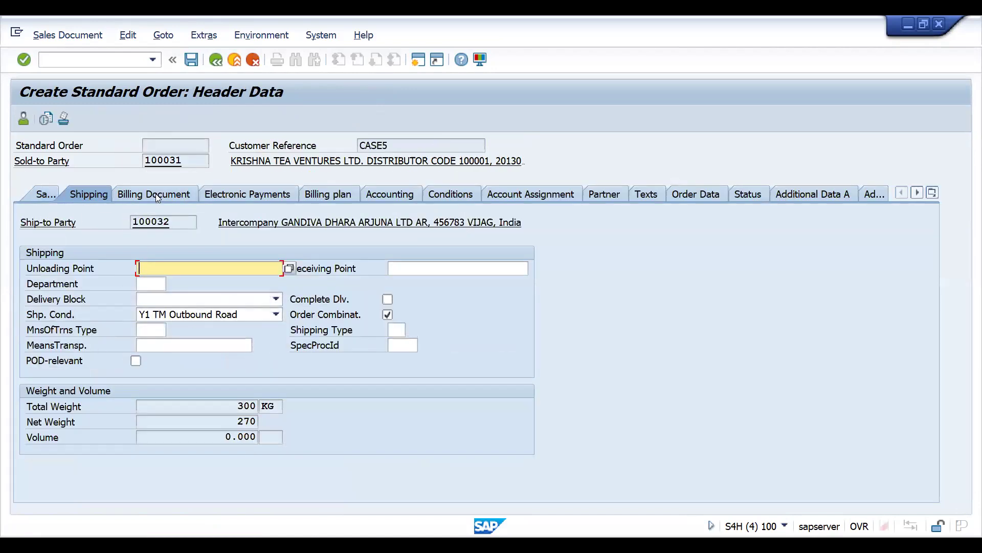
pyautogui.click(213, 59)
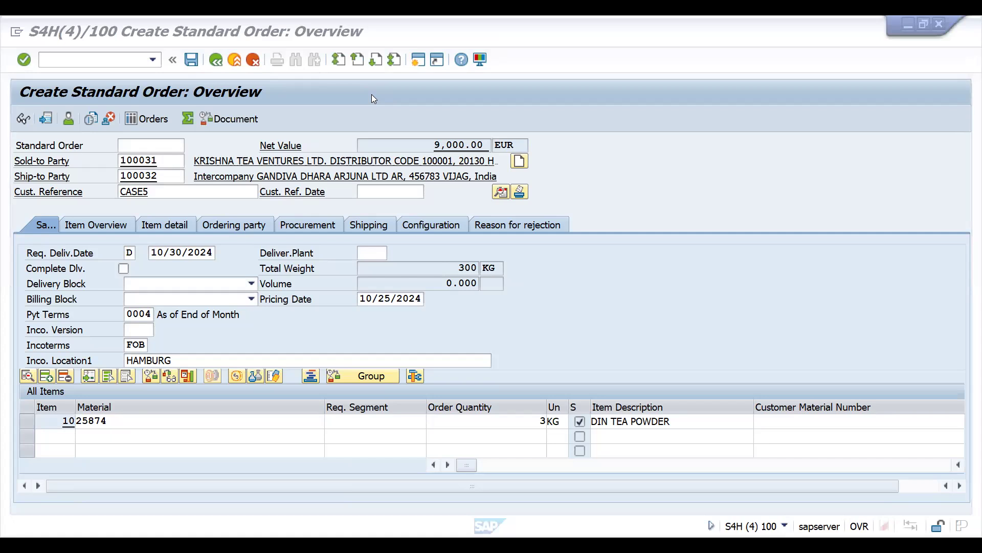
# Step: Switch to the TESTSHIPTO workbook in Excel and fill the CASE 5 cell E33 with green
pyautogui.hotkey('alt', 'Tab')
pyautogui.click(313, 445)
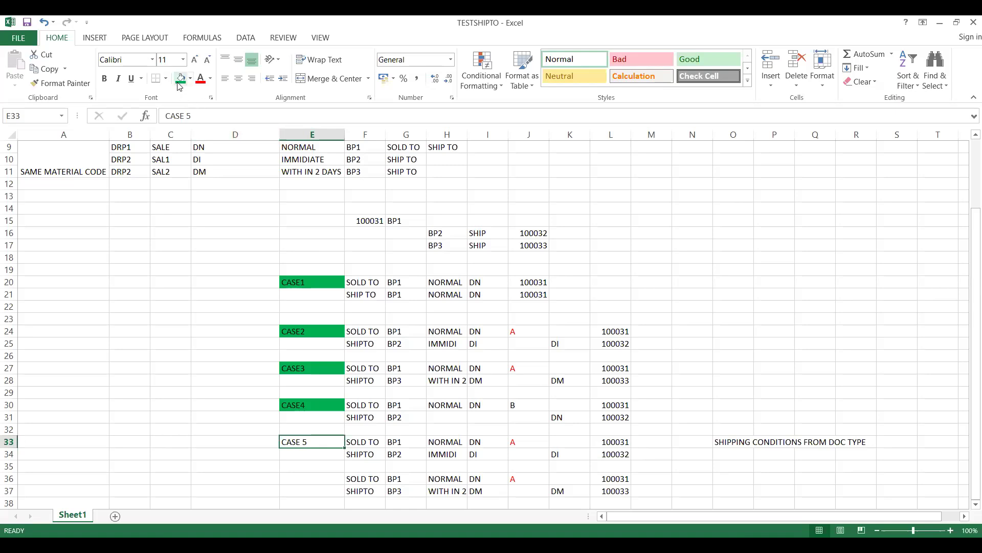
pyautogui.click(180, 78)
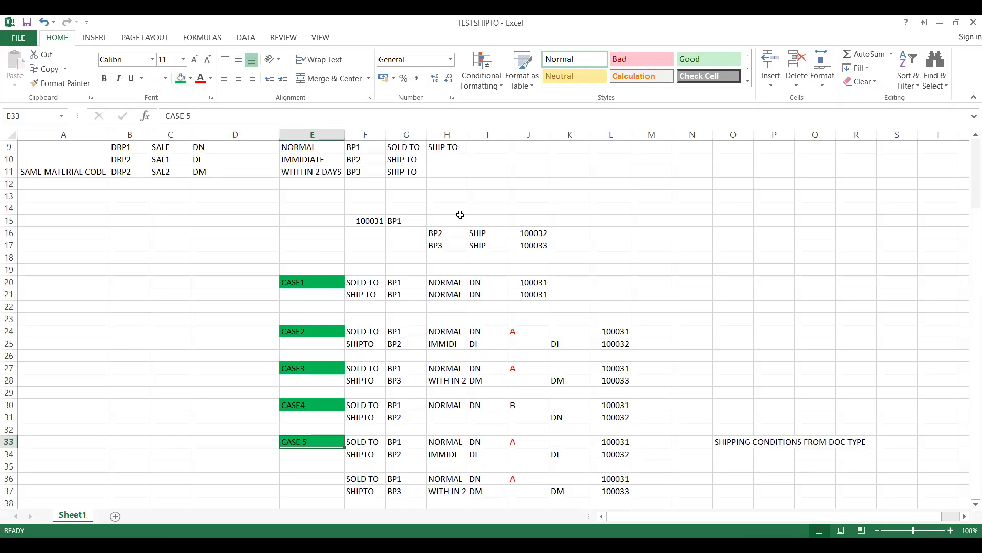
# Step: Extend the entry in cell J36 to read A OR B OR BLANK
pyautogui.doubleClick(538, 480)
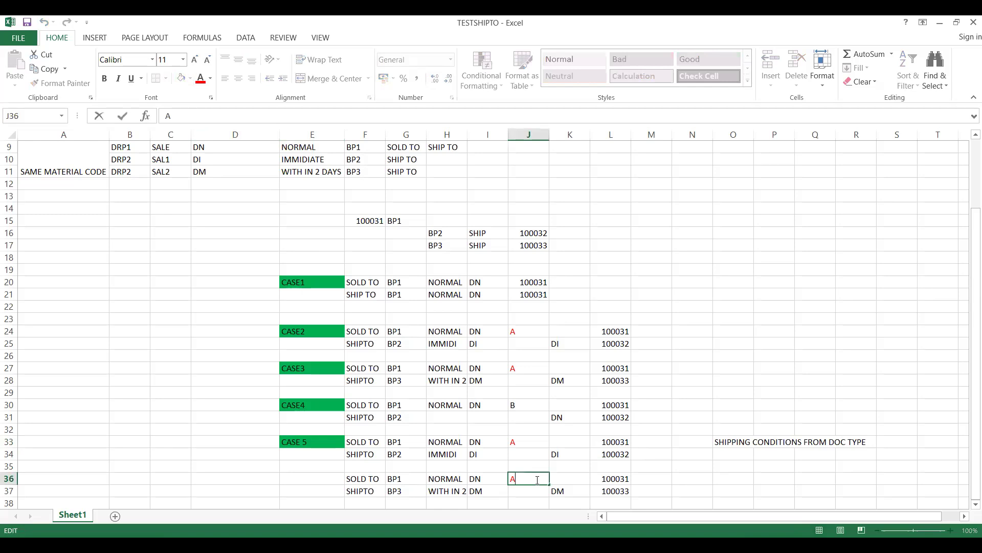
pyautogui.write('OR B OR BLANK')
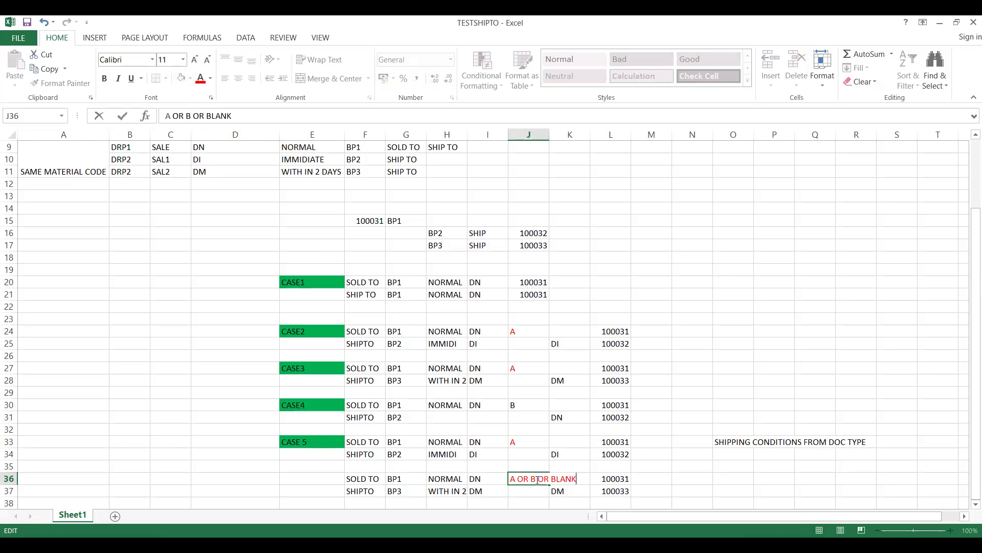
pyautogui.click(445, 367)
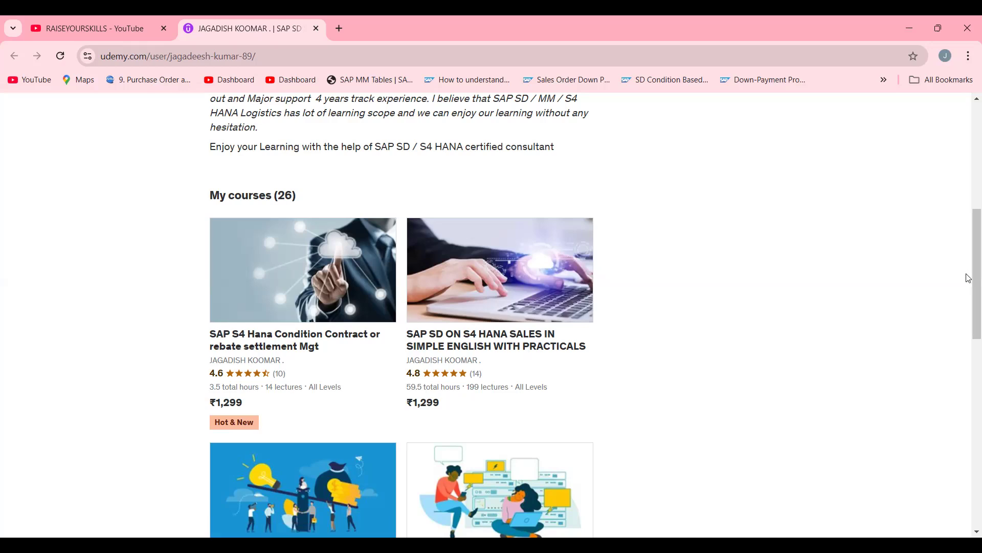
pyautogui.scroll(-5, 968, 352)
pyautogui.scroll(4, 968, 352)
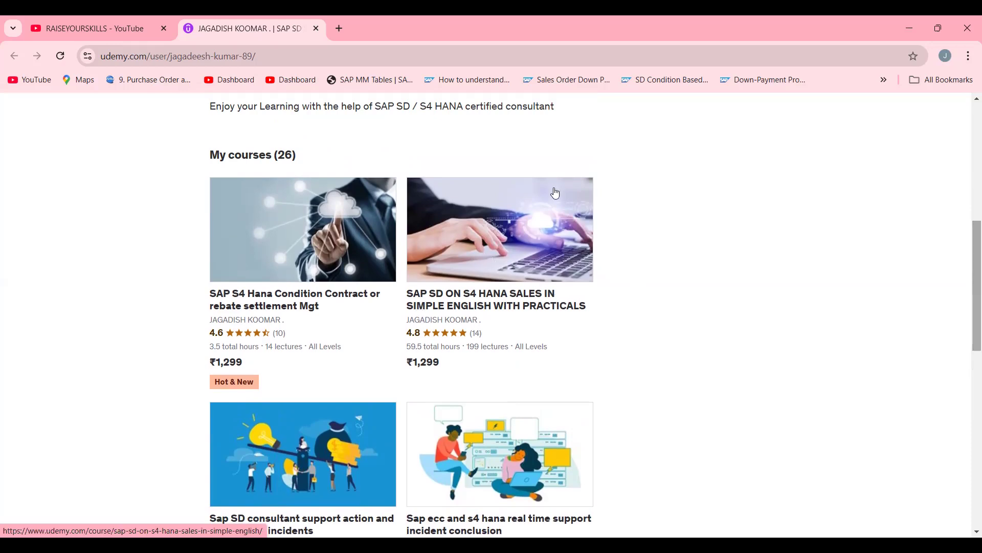
pyautogui.hotkey('alt', 'Tab')
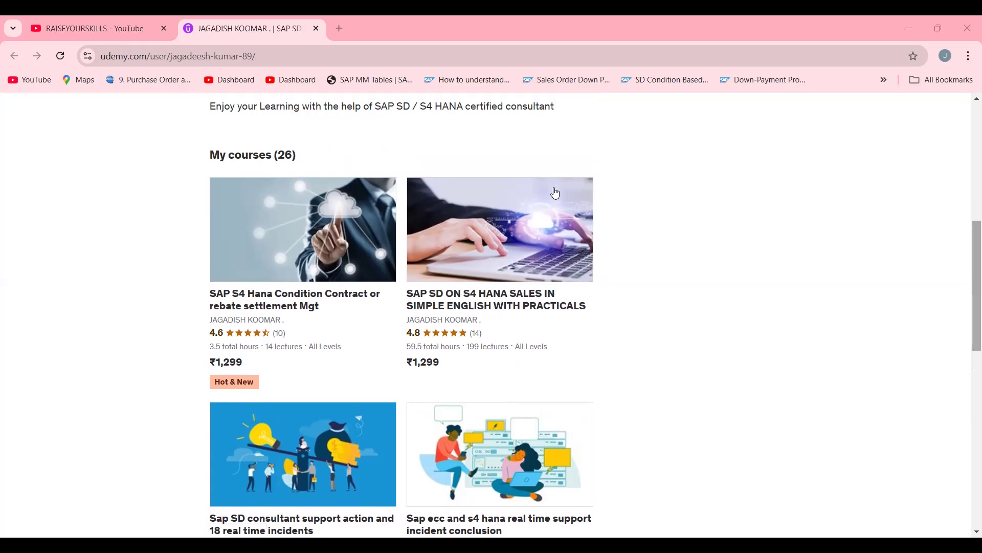